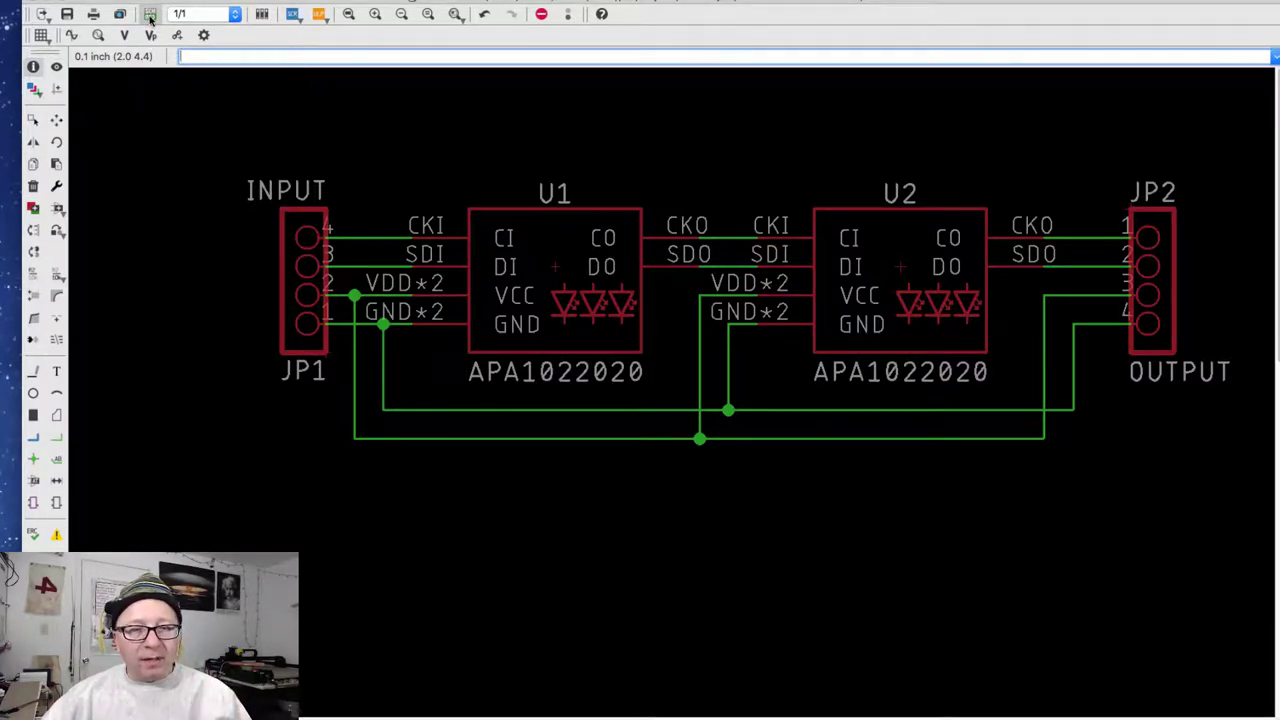
Generate a new board layout from the APA102 LED schematic
{"action": "left_click", "coordinate": [150, 14]}
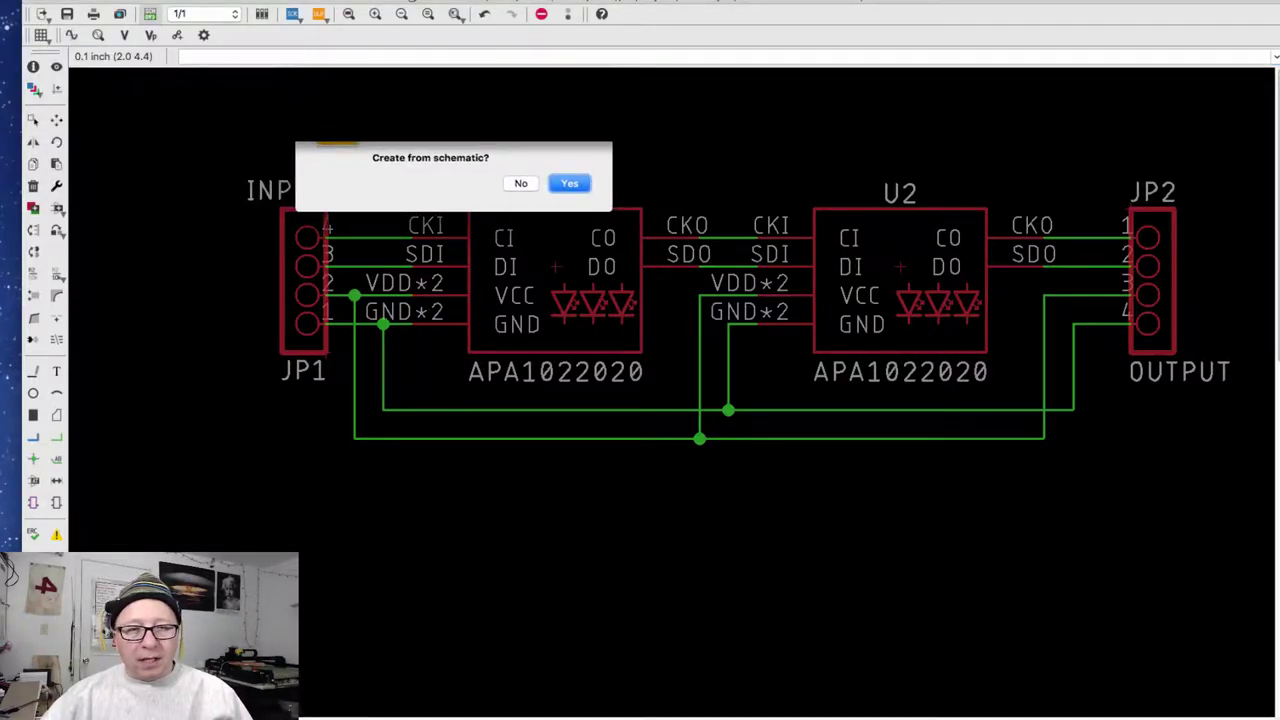
{"action": "left_click", "coordinate": [569, 185]}
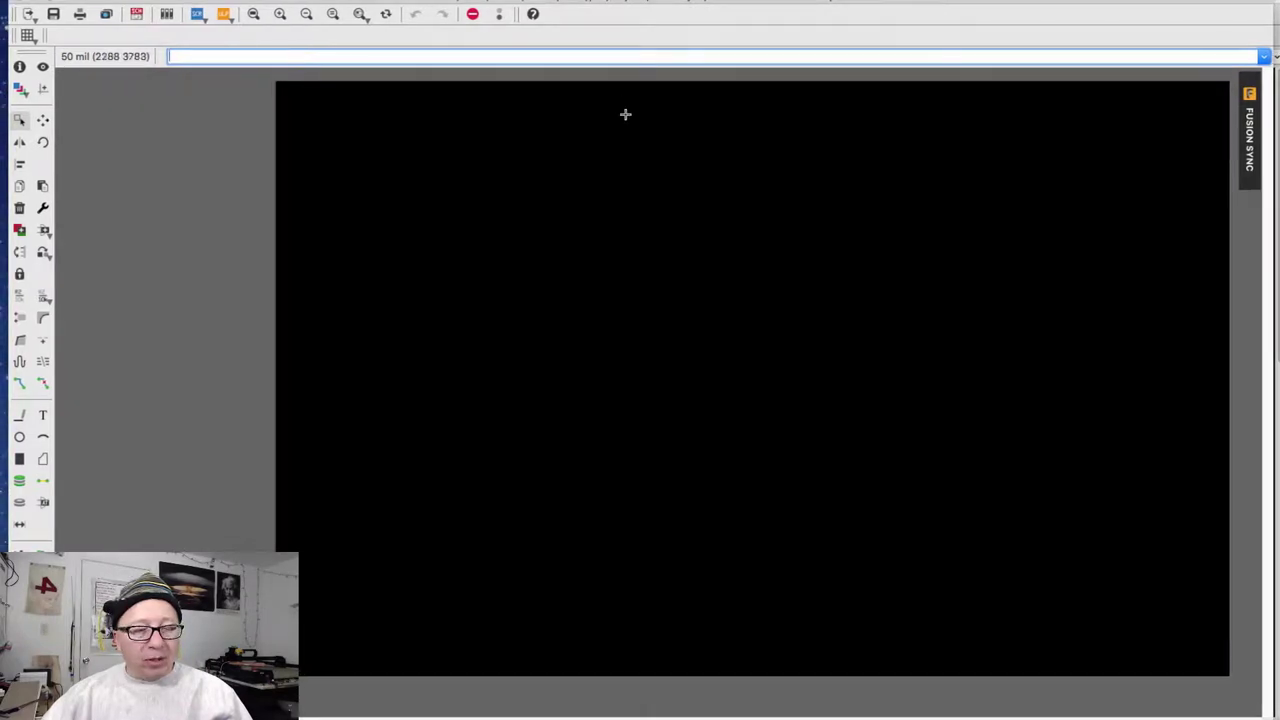
{"action": "scroll", "coordinate": [680, 333], "scroll_direction": "down", "scroll_amount": 2}
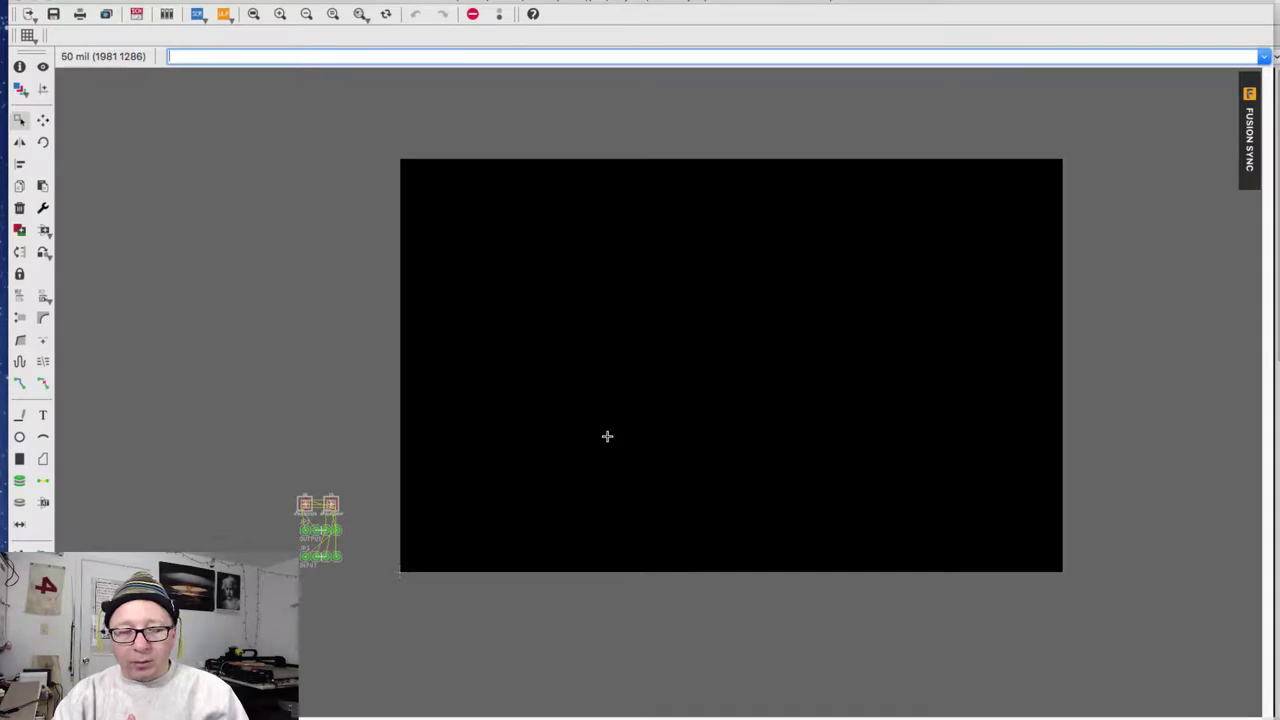
{"action": "scroll", "coordinate": [607, 436], "scroll_direction": "up", "scroll_amount": 2}
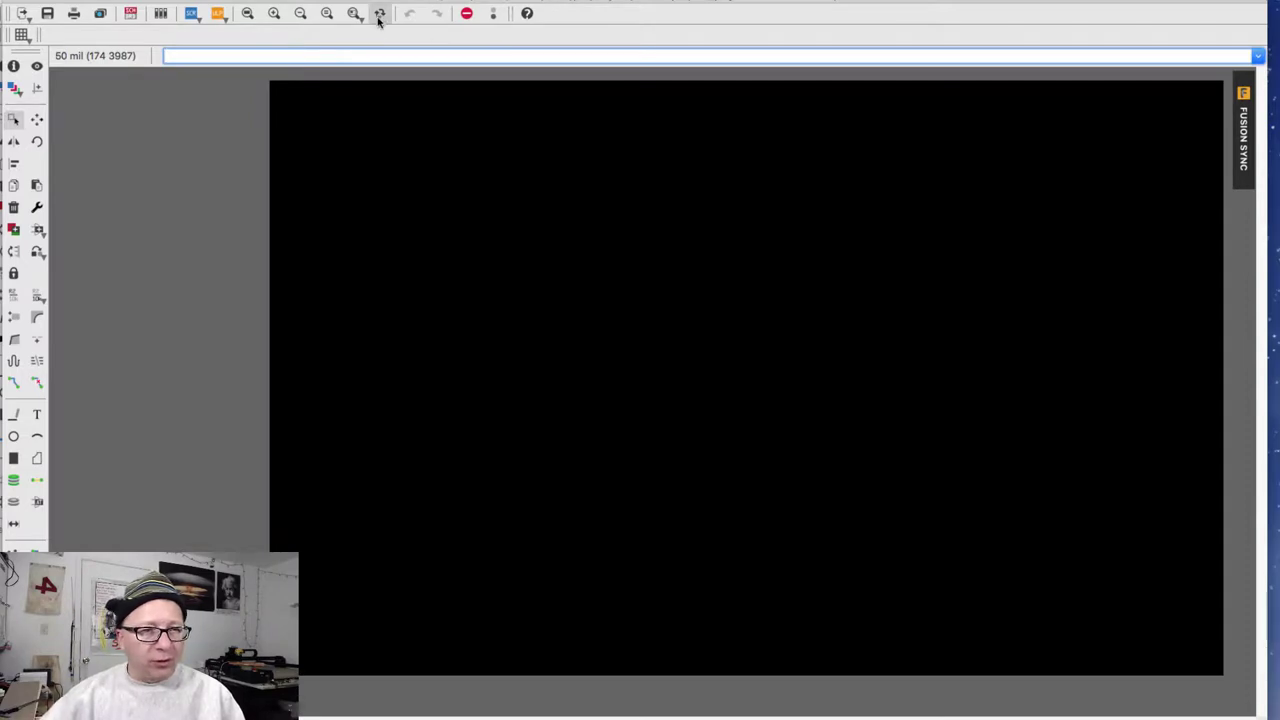
{"action": "left_click", "coordinate": [37, 390]}
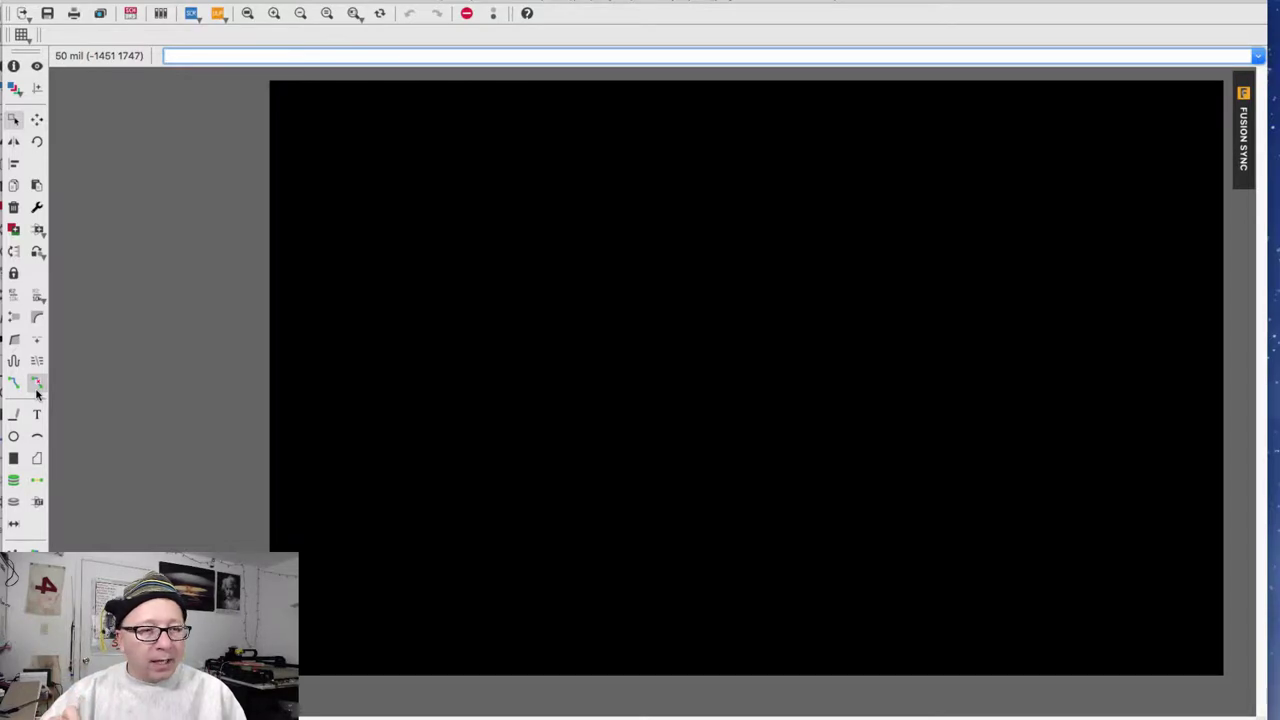
{"action": "left_click", "coordinate": [13, 386]}
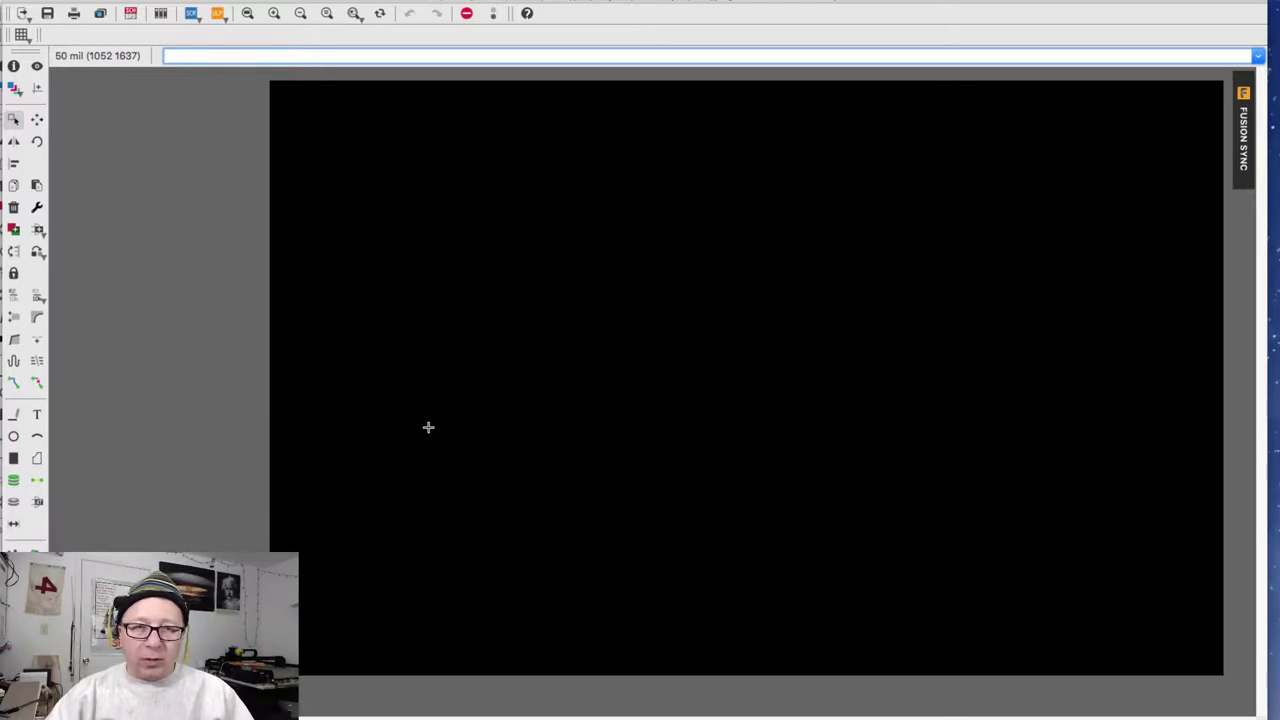
{"action": "left_click", "coordinate": [14, 460]}
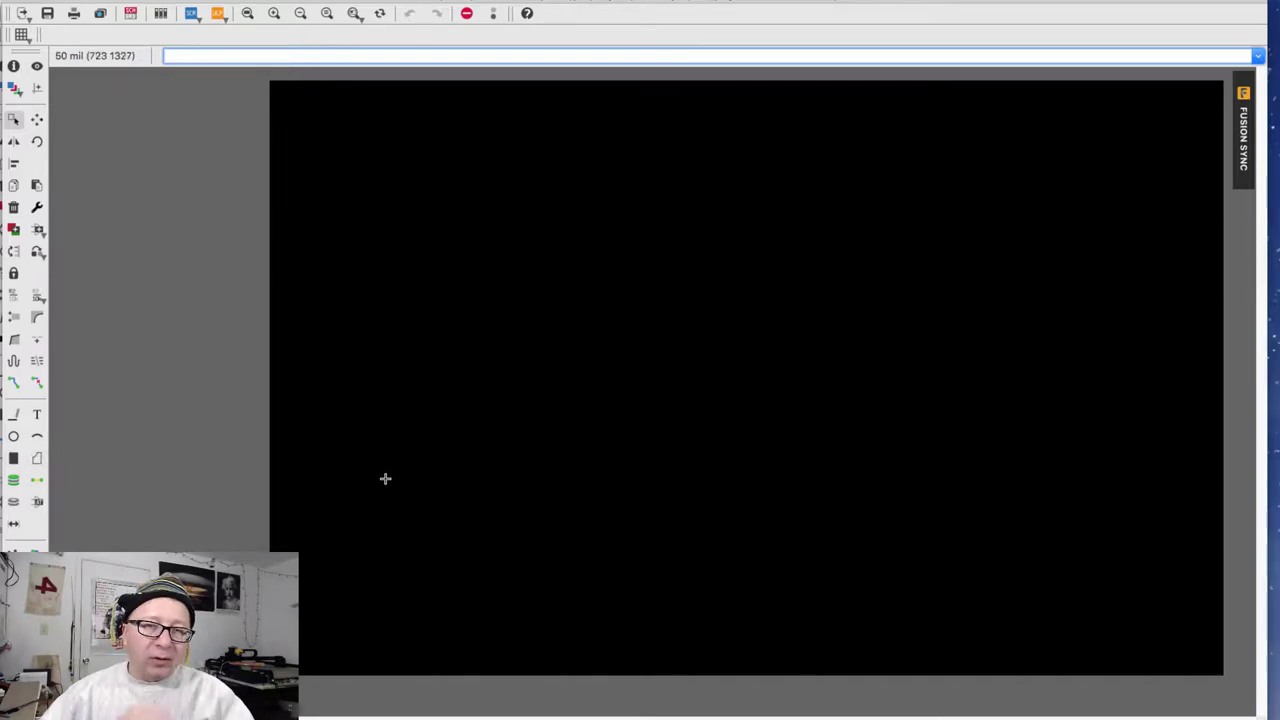
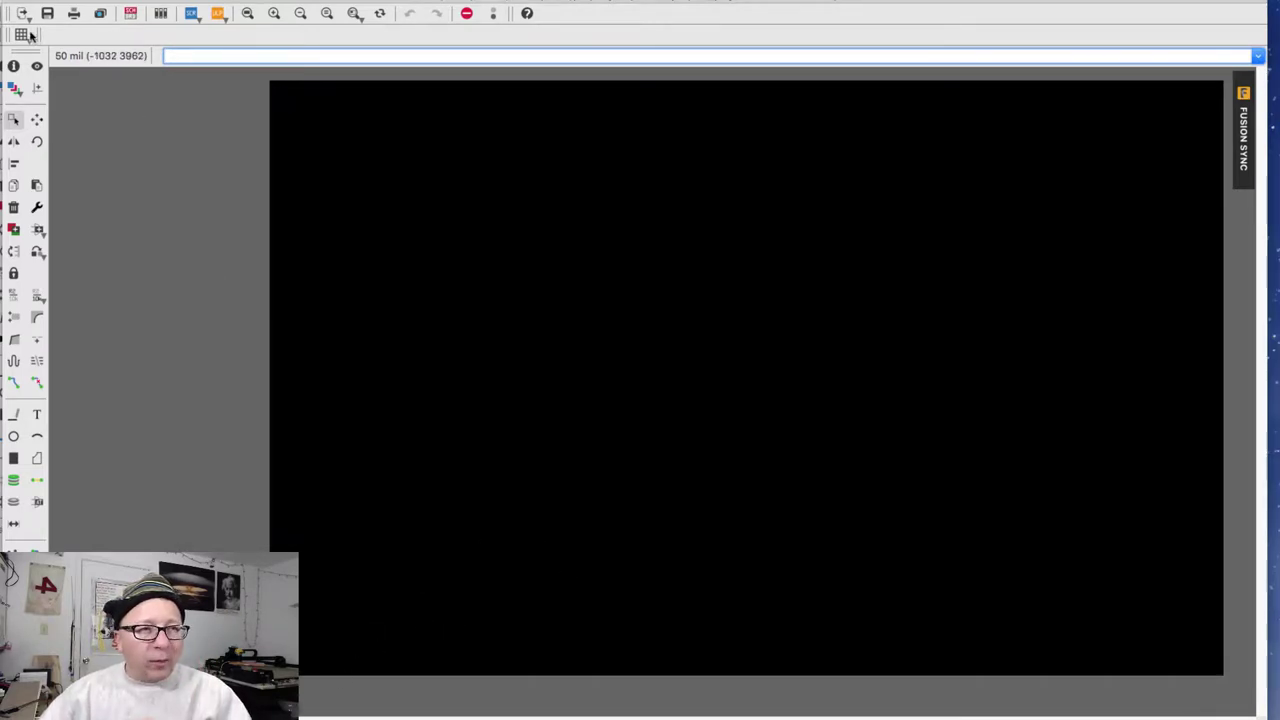
Turn on the board's grid display with the line style and 50 mil spacing
{"action": "left_click", "coordinate": [21, 34]}
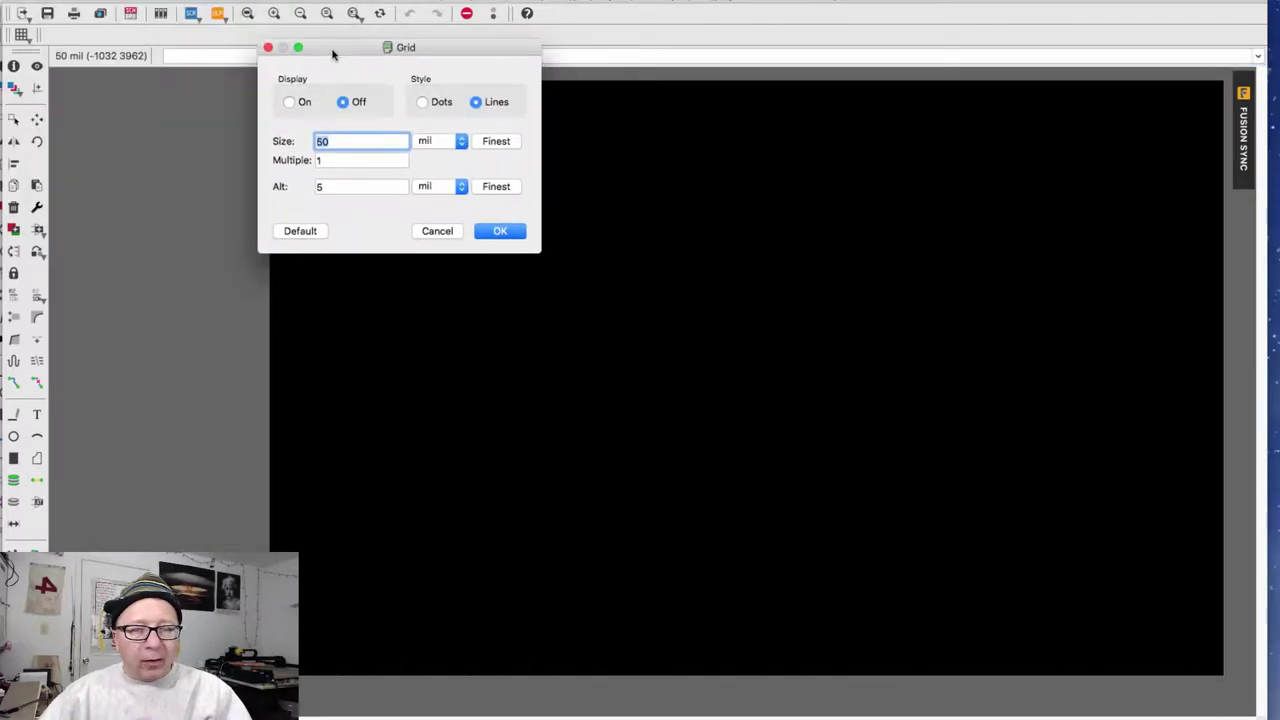
{"action": "left_click", "coordinate": [290, 102]}
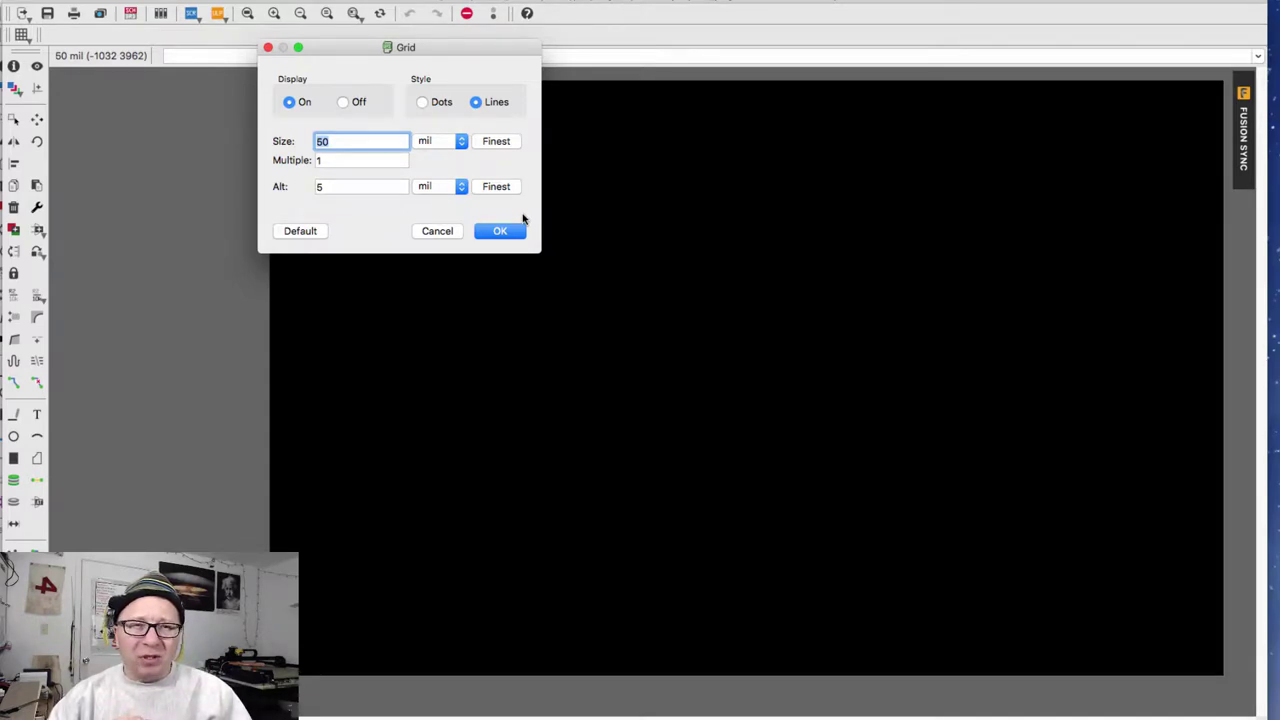
{"action": "left_click", "coordinate": [452, 143]}
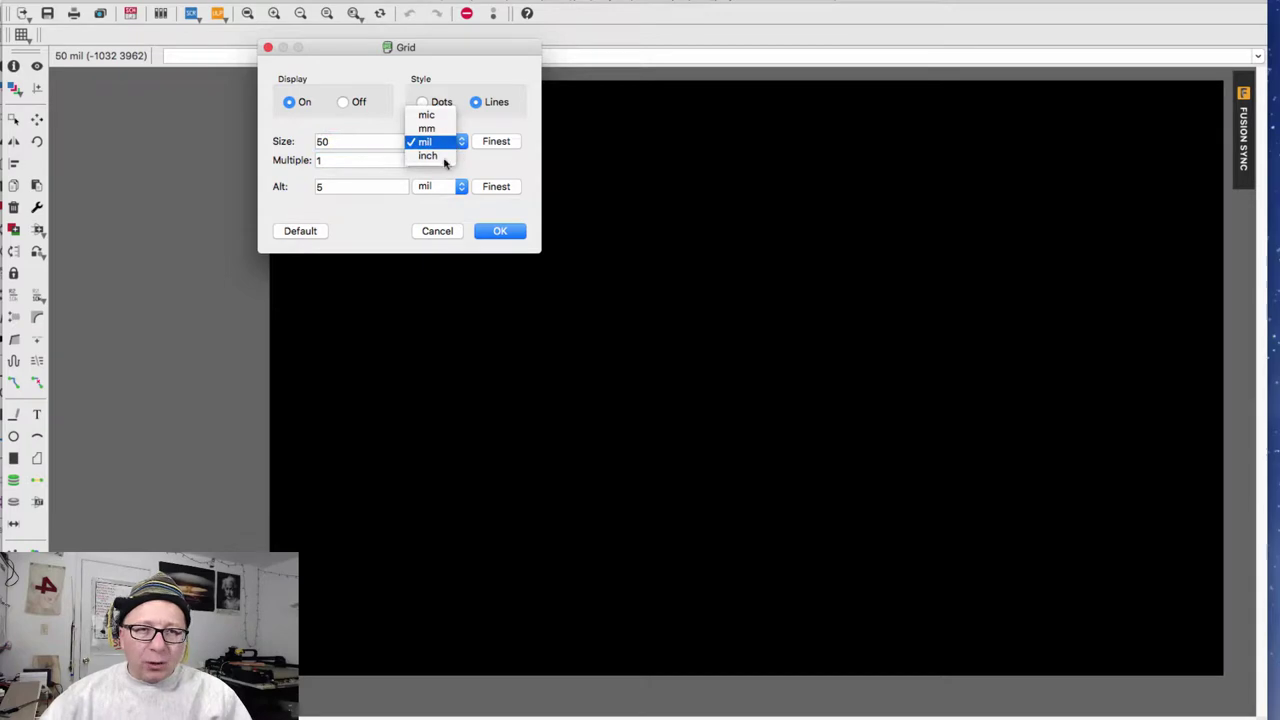
{"action": "left_click", "coordinate": [528, 127]}
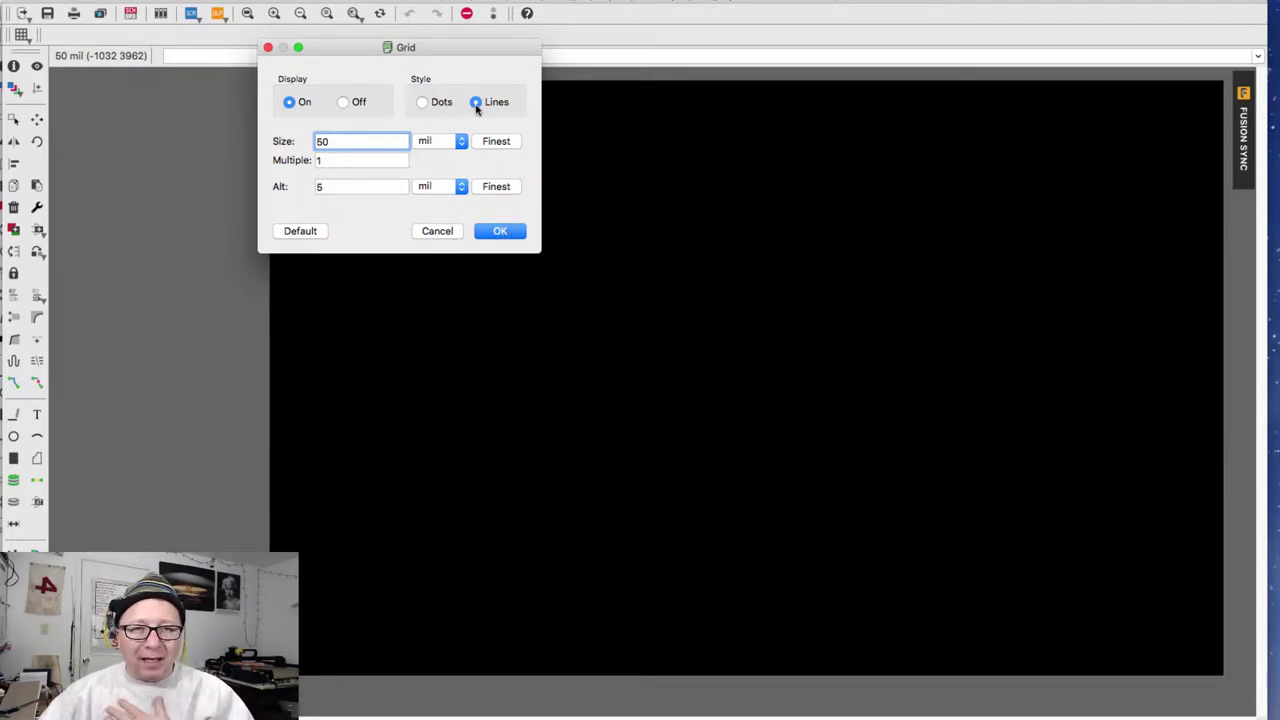
{"action": "left_click", "coordinate": [508, 236]}
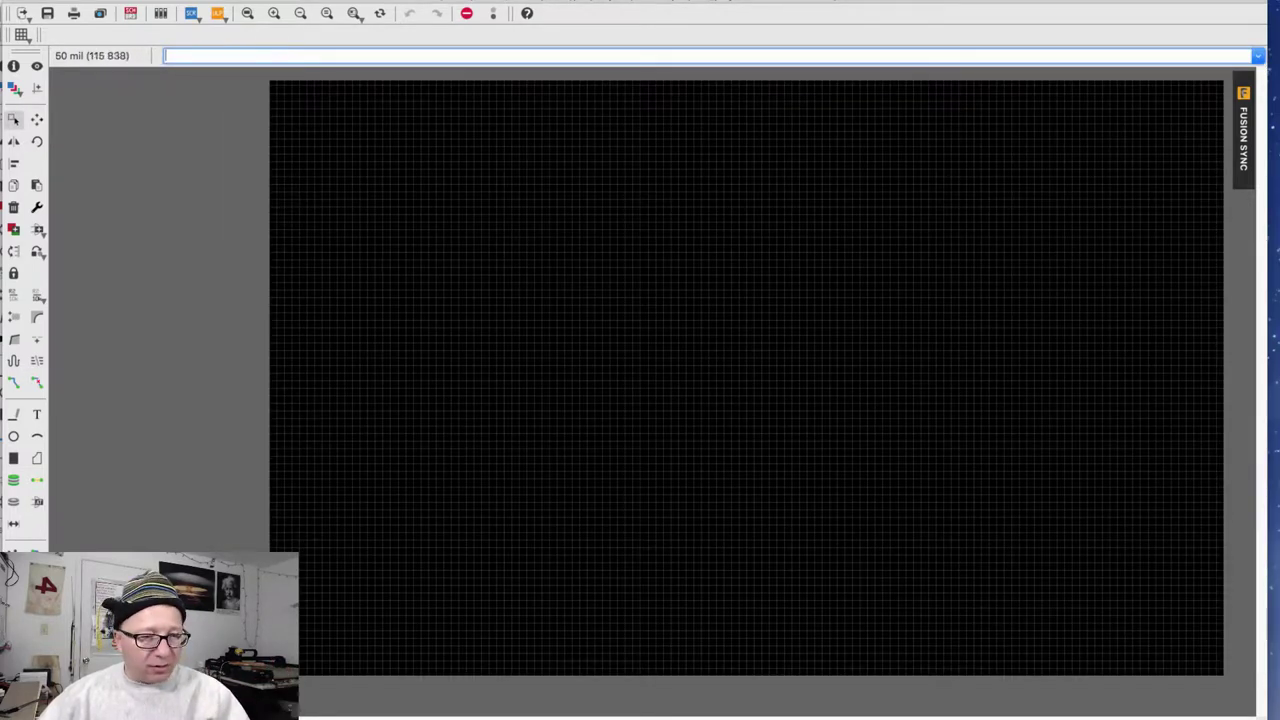
Move the INPUT header JP1 onto the board near its lower-left corner, rotated 90 degrees and centred at about (150, 300) mil
{"action": "scroll", "coordinate": [457, 414], "scroll_direction": "down", "scroll_amount": 3}
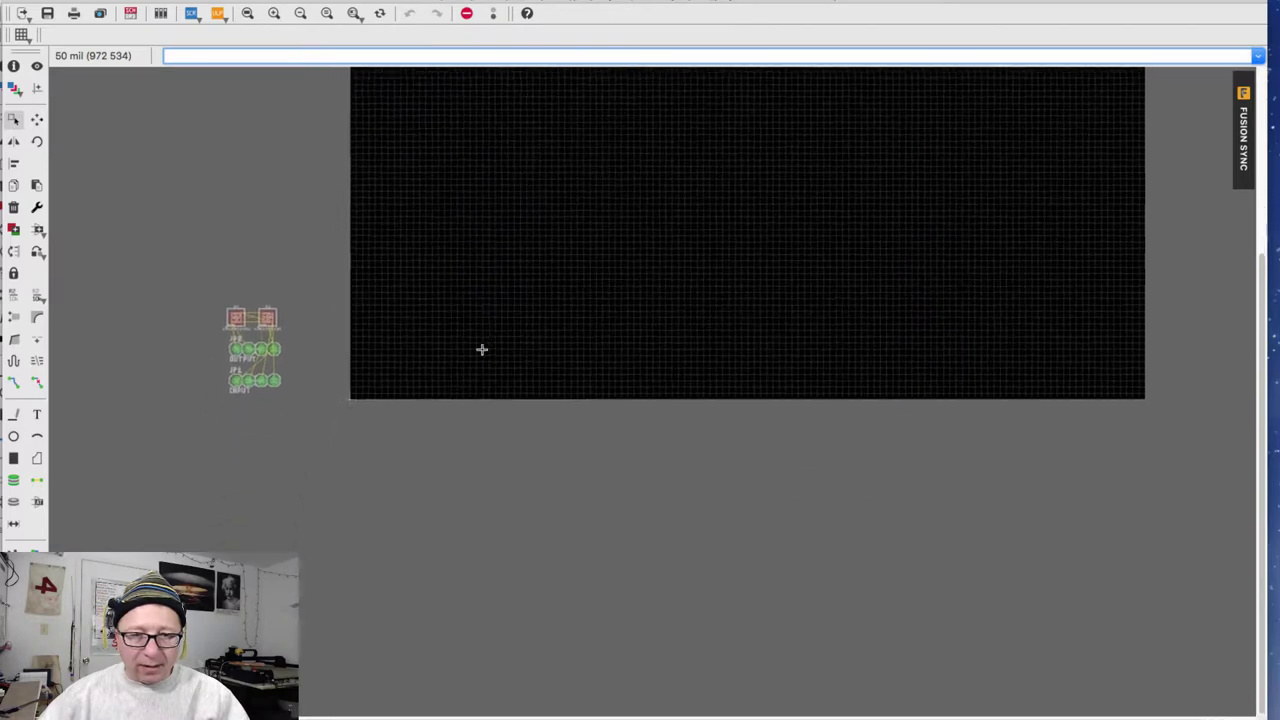
{"action": "scroll", "coordinate": [481, 349], "scroll_direction": "up", "scroll_amount": 3}
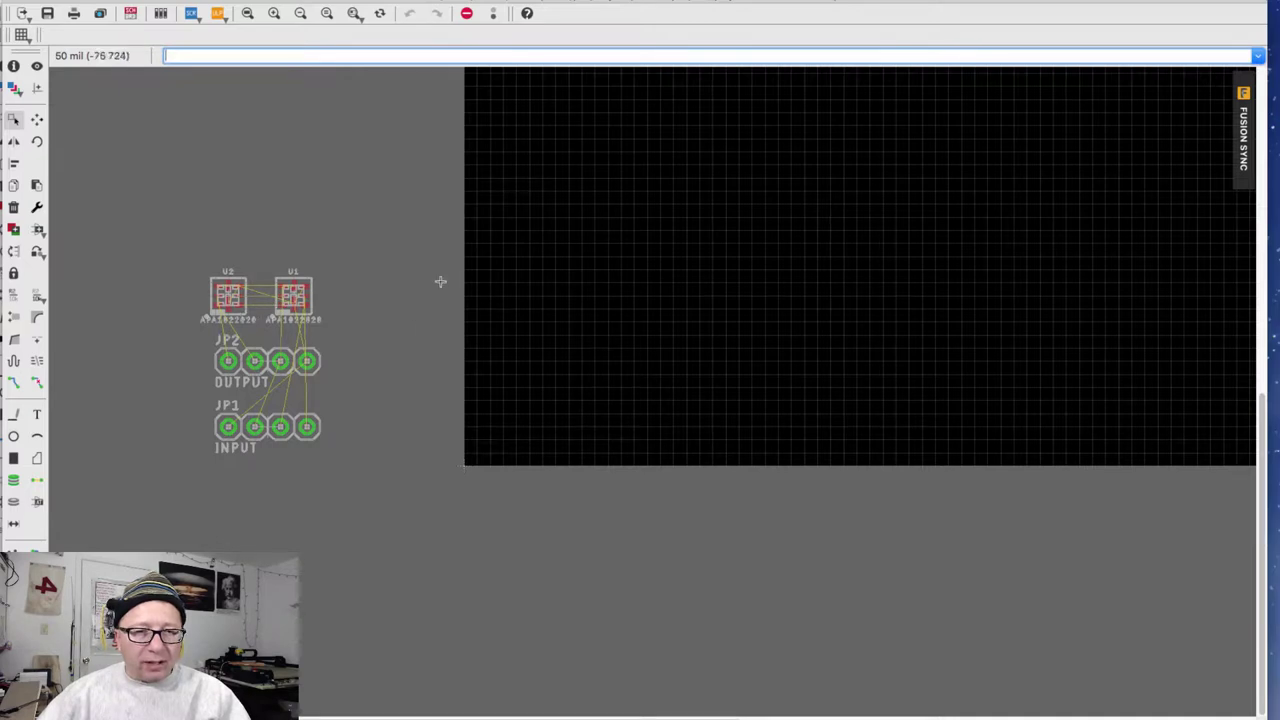
{"action": "scroll", "coordinate": [395, 326], "scroll_direction": "down", "scroll_amount": 3}
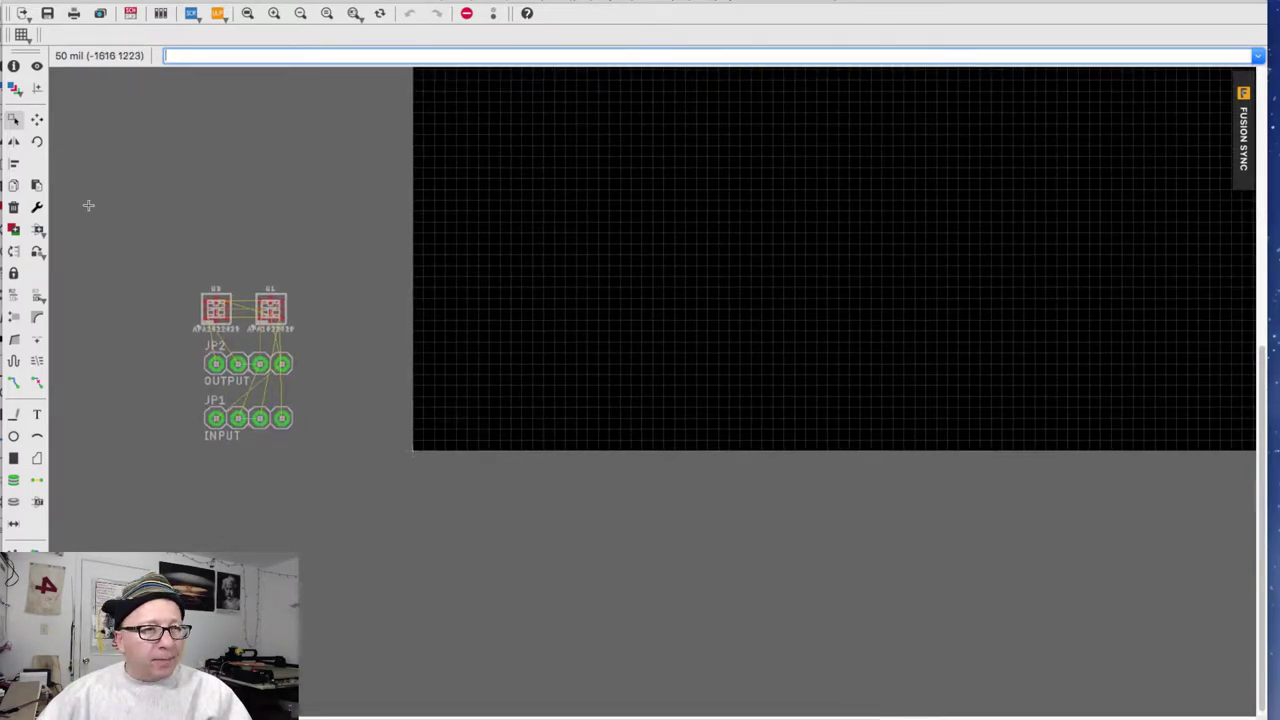
{"action": "left_click", "coordinate": [37, 120]}
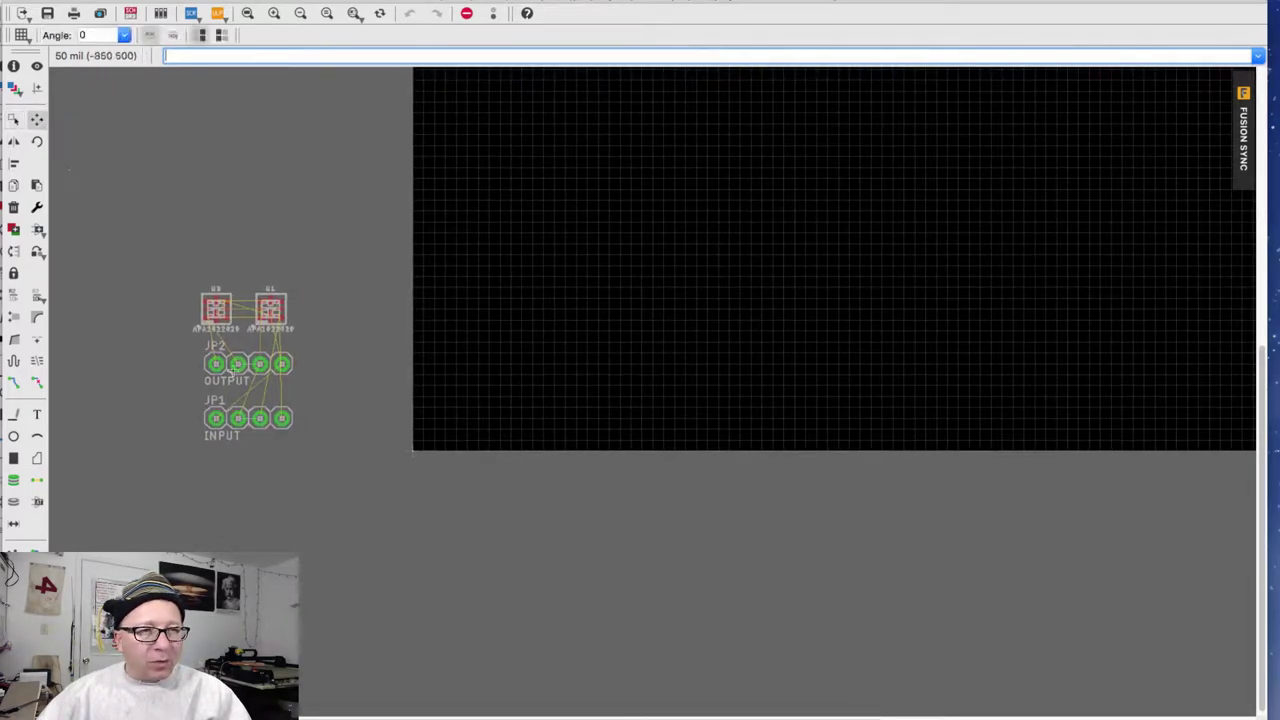
{"action": "left_click", "coordinate": [230, 437]}
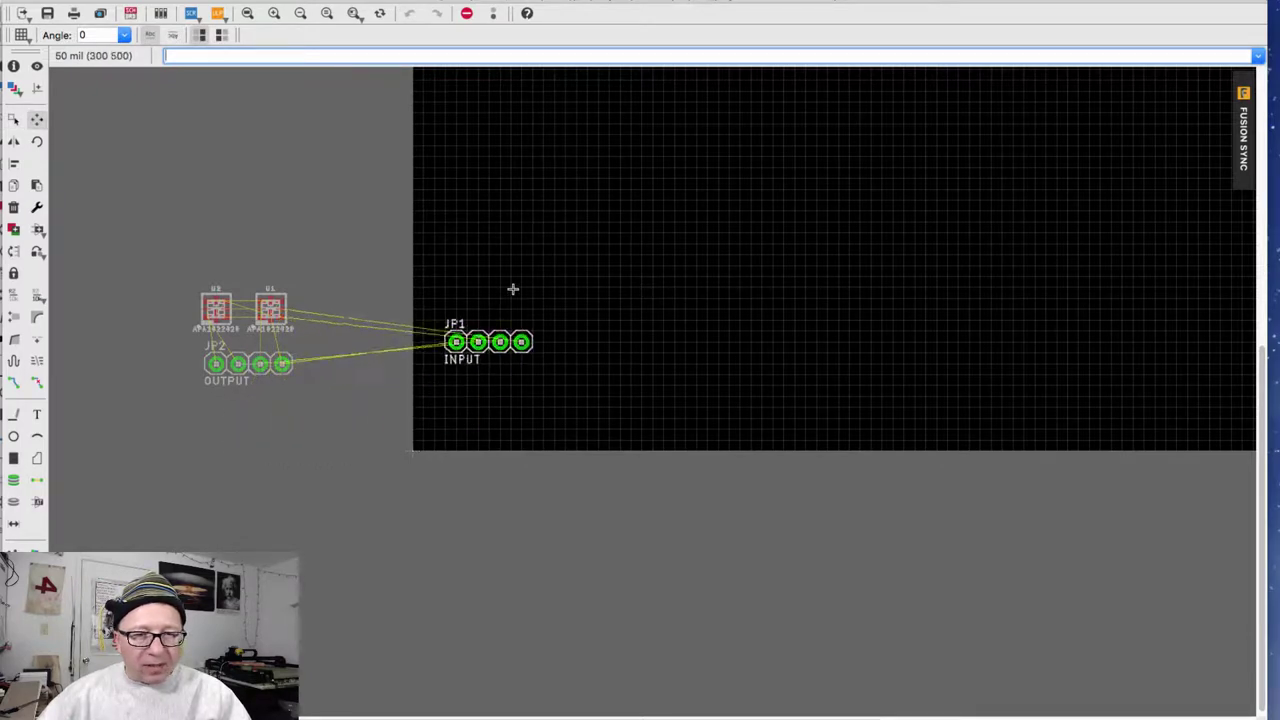
{"action": "right_click", "coordinate": [455, 381]}
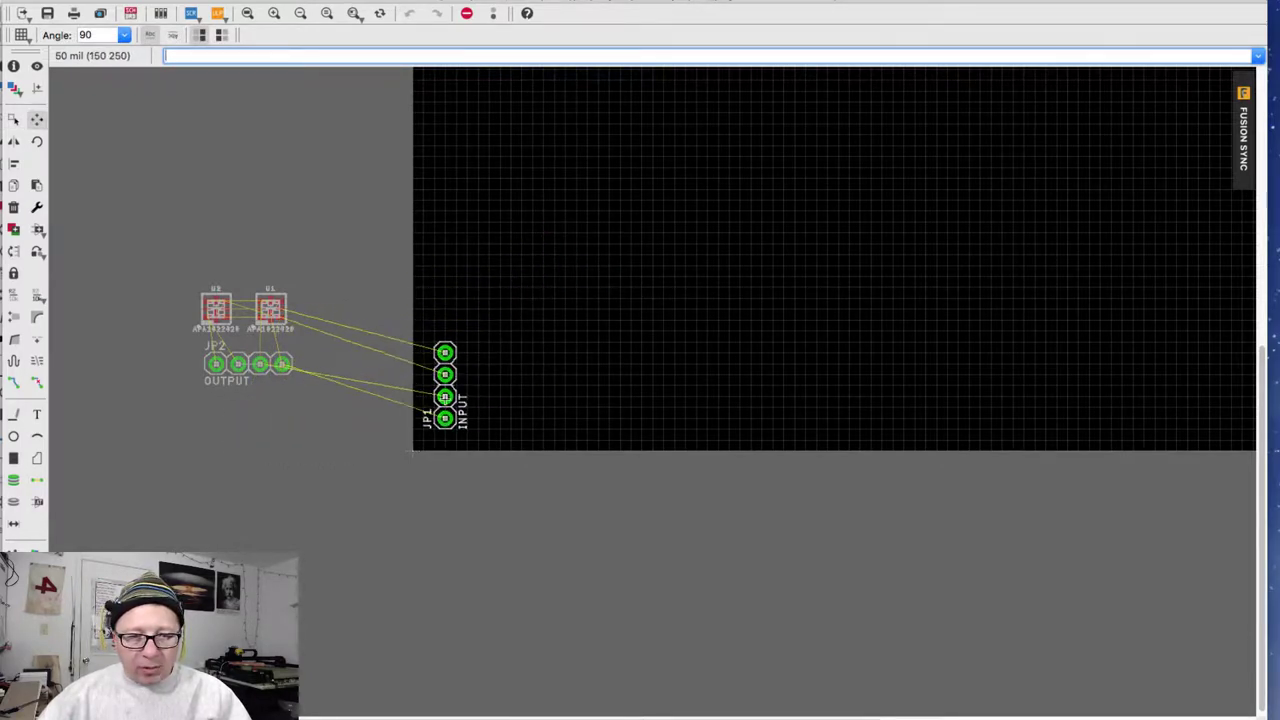
{"action": "left_click", "coordinate": [444, 396]}
Place the OUTPUT header JP2 on the board, rotated 90 degrees, level with JP1 at about (900, 300) mil
{"action": "left_click", "coordinate": [250, 363]}
{"action": "right_click", "coordinate": [757, 403]}
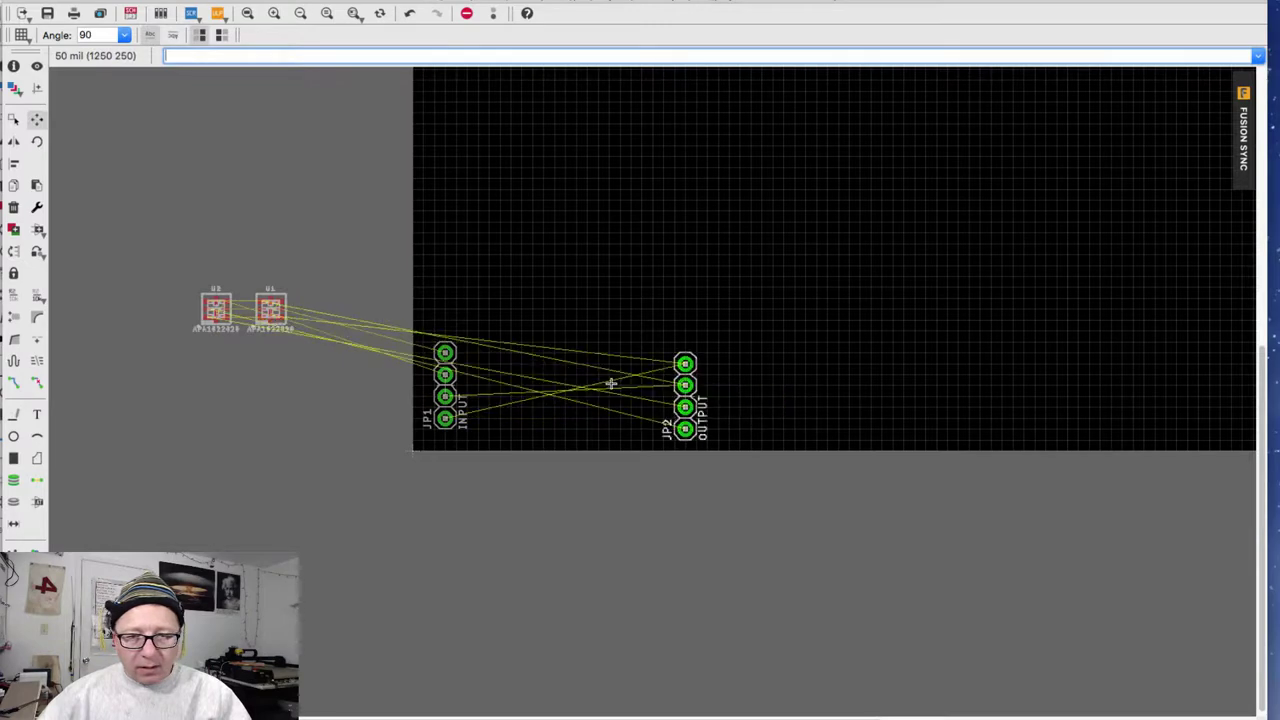
{"action": "left_click", "coordinate": [598, 386]}
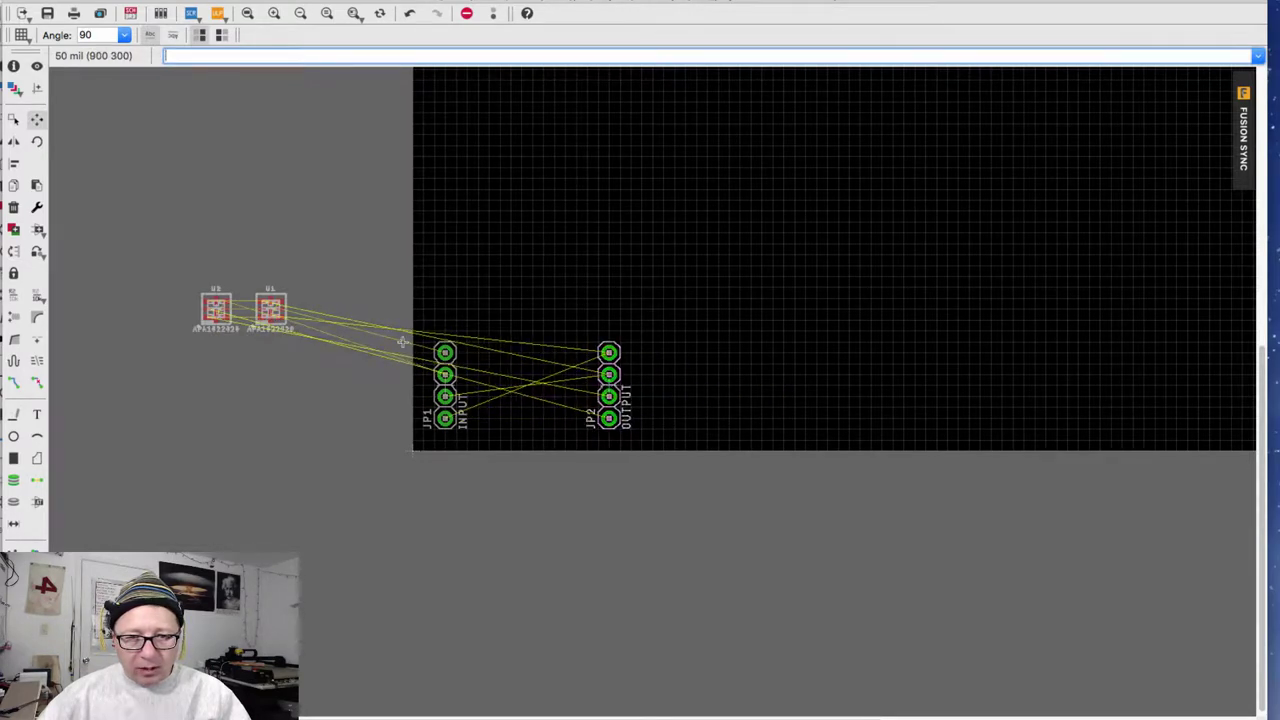
Place LEDs U1 and U2 side by side between the two headers, at about (350, 300) and (600, 300) mil
{"action": "left_click", "coordinate": [308, 328]}
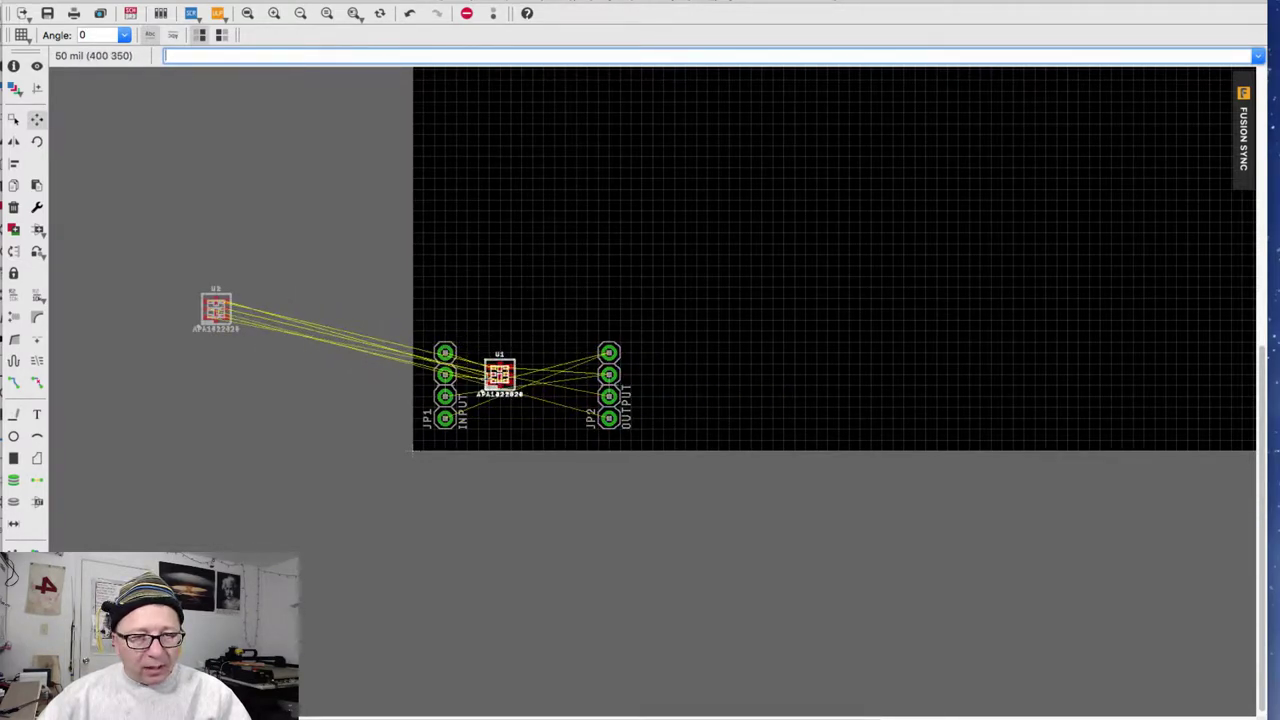
{"action": "left_click", "coordinate": [489, 385]}
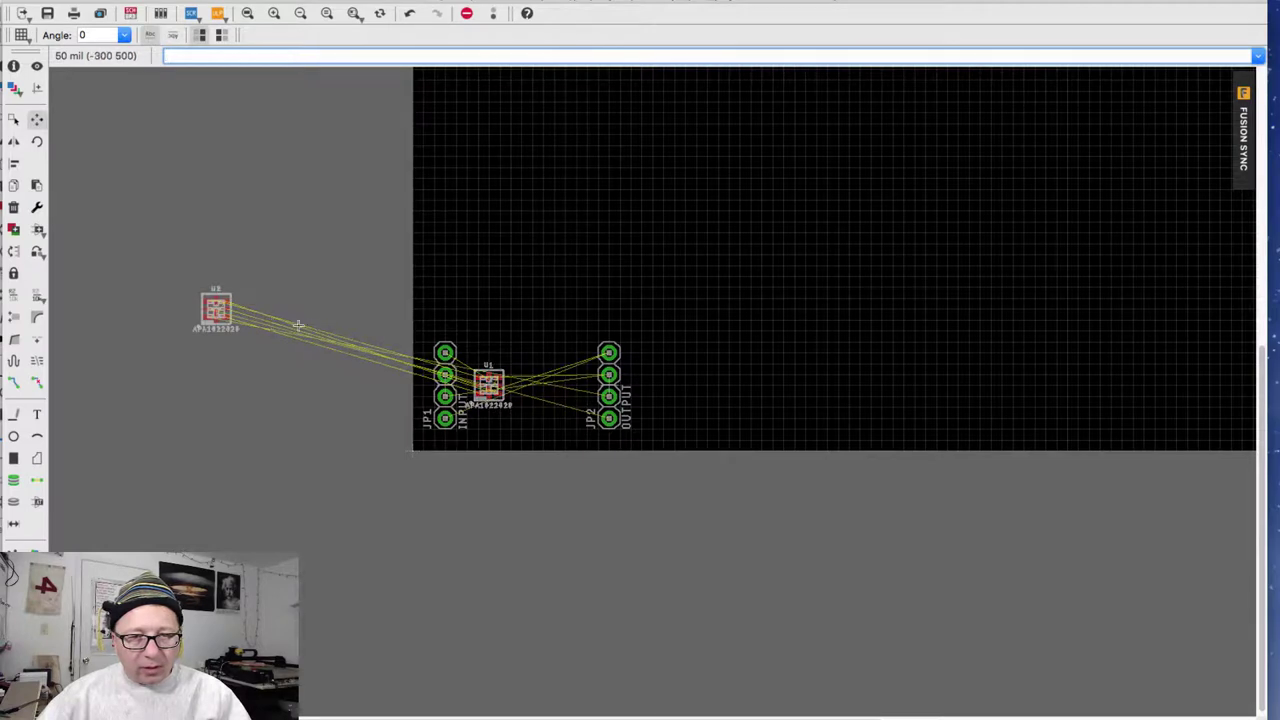
{"action": "left_click", "coordinate": [222, 310]}
{"action": "left_click", "coordinate": [545, 385]}
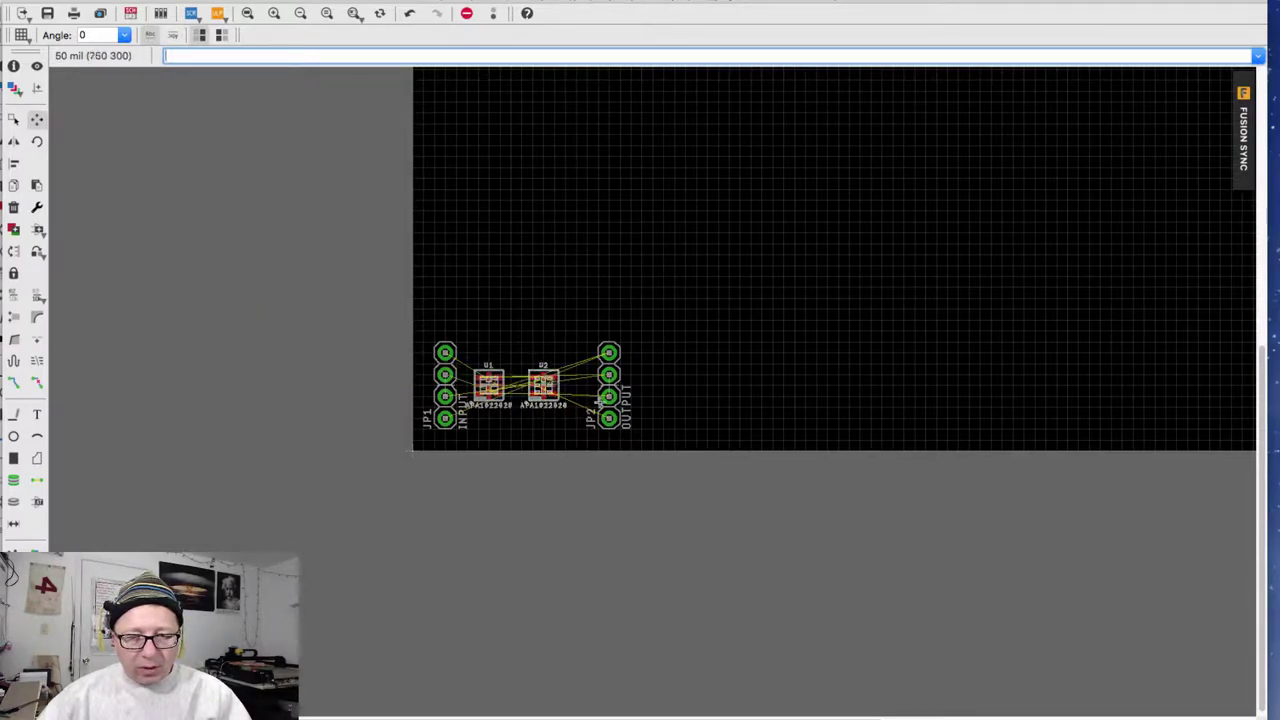
Examine the airwires and net names between the LED pads and the INPUT and OUTPUT header pins
{"action": "scroll", "coordinate": [600, 395], "scroll_direction": "up", "scroll_amount": 3}
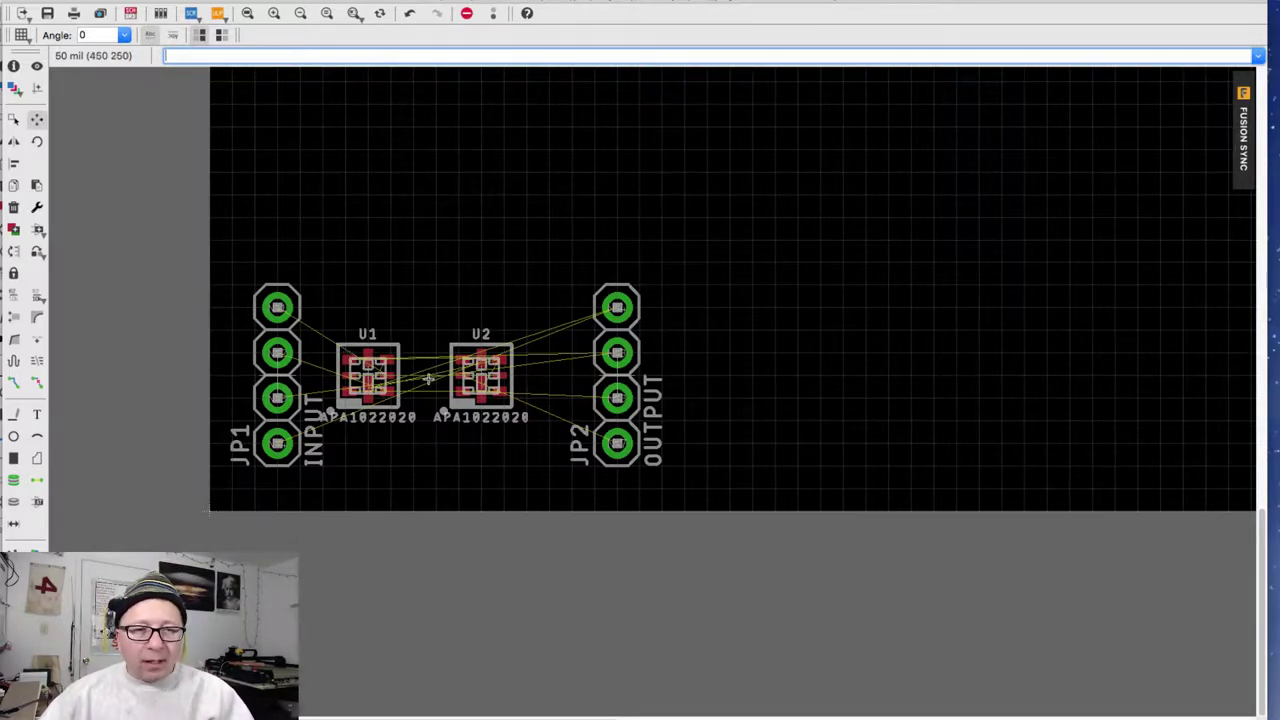
{"action": "left_click_drag", "start_coordinate": [507, 391], "coordinate": [481, 378]}
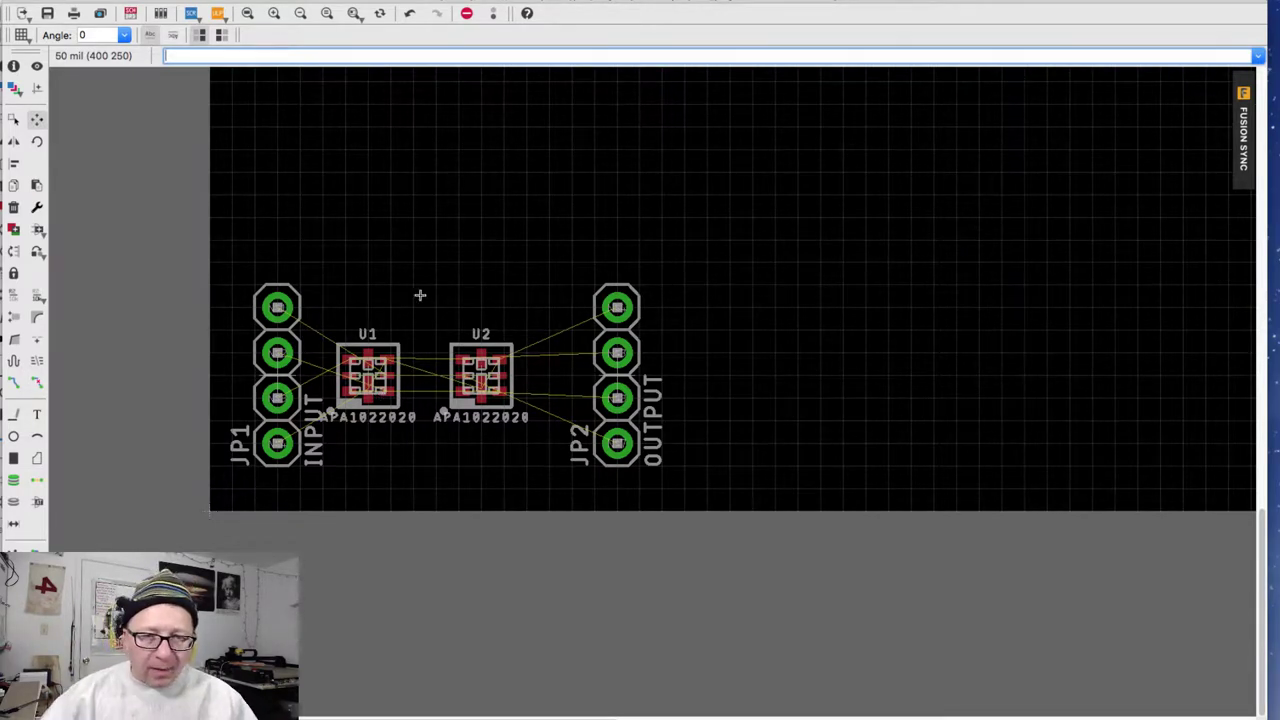
{"action": "scroll", "coordinate": [550, 346], "scroll_direction": "up", "scroll_amount": 1}
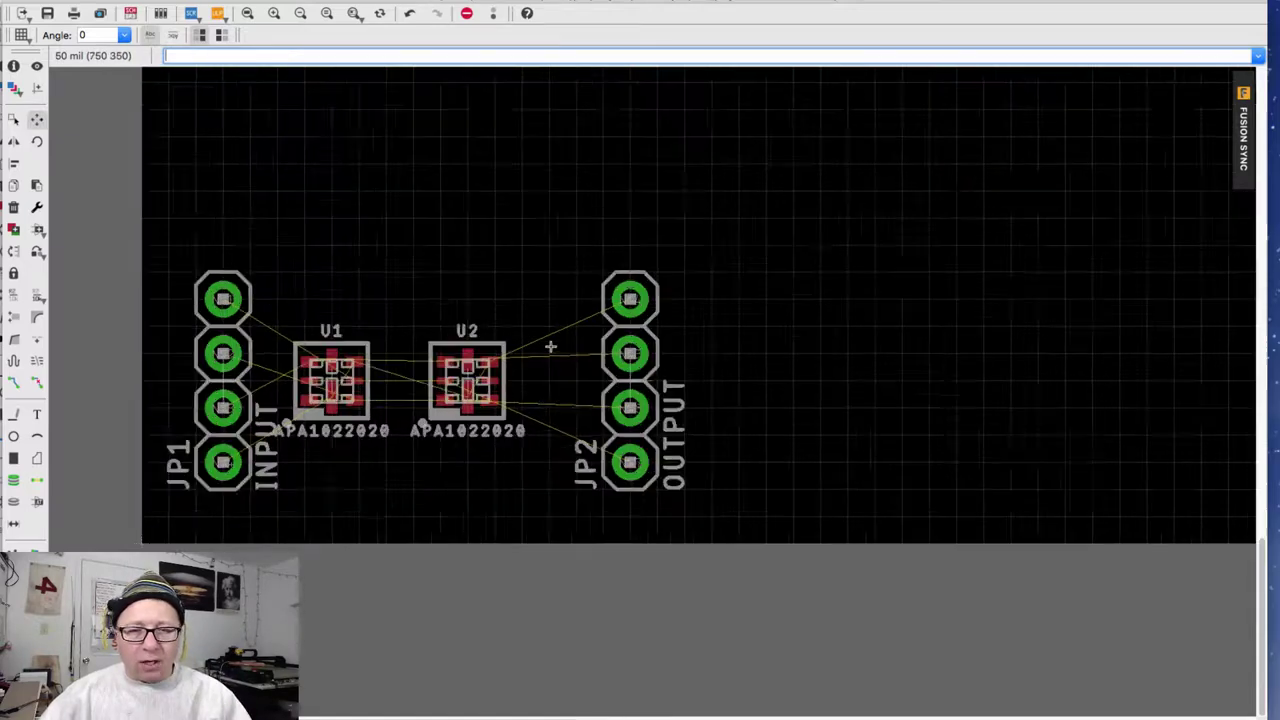
{"action": "scroll", "coordinate": [550, 346], "scroll_direction": "up", "scroll_amount": 4}
{"action": "scroll", "coordinate": [557, 351], "scroll_direction": "down", "scroll_amount": 3}
{"action": "middle_click_drag", "start_coordinate": [557, 363], "coordinate": [559, 389]}
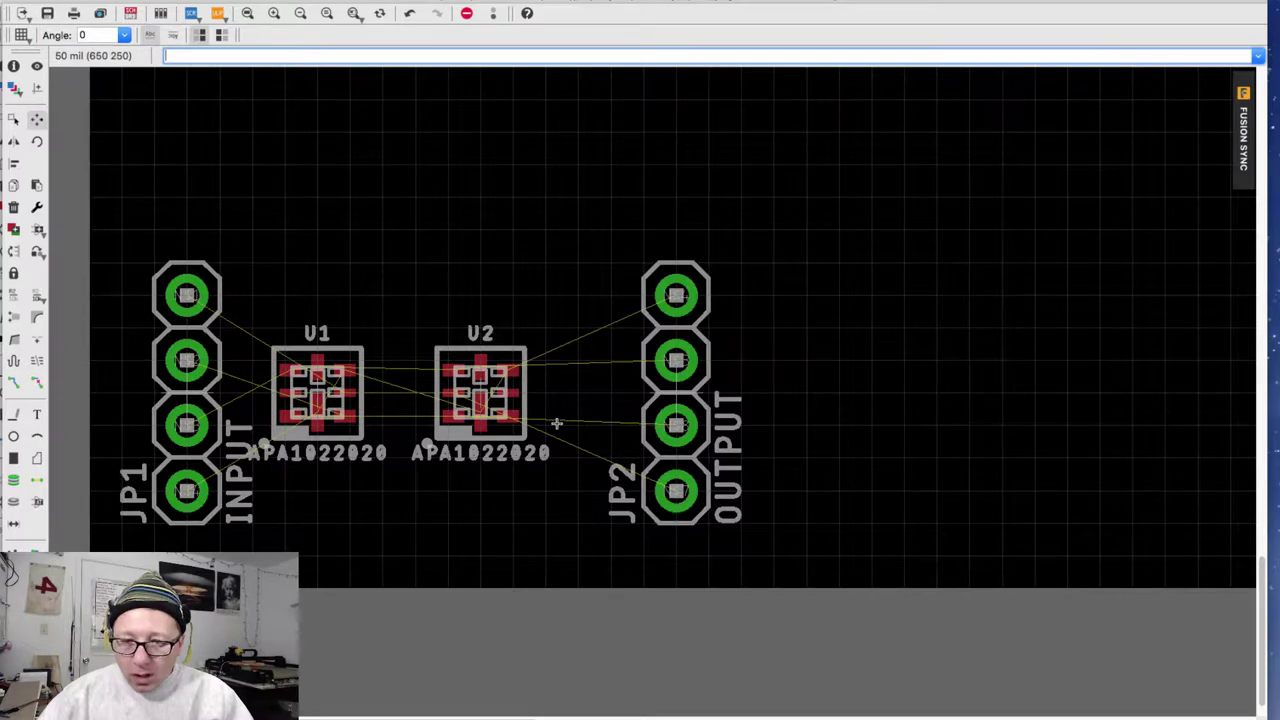
{"action": "scroll", "coordinate": [580, 424], "scroll_direction": "up", "scroll_amount": 2}
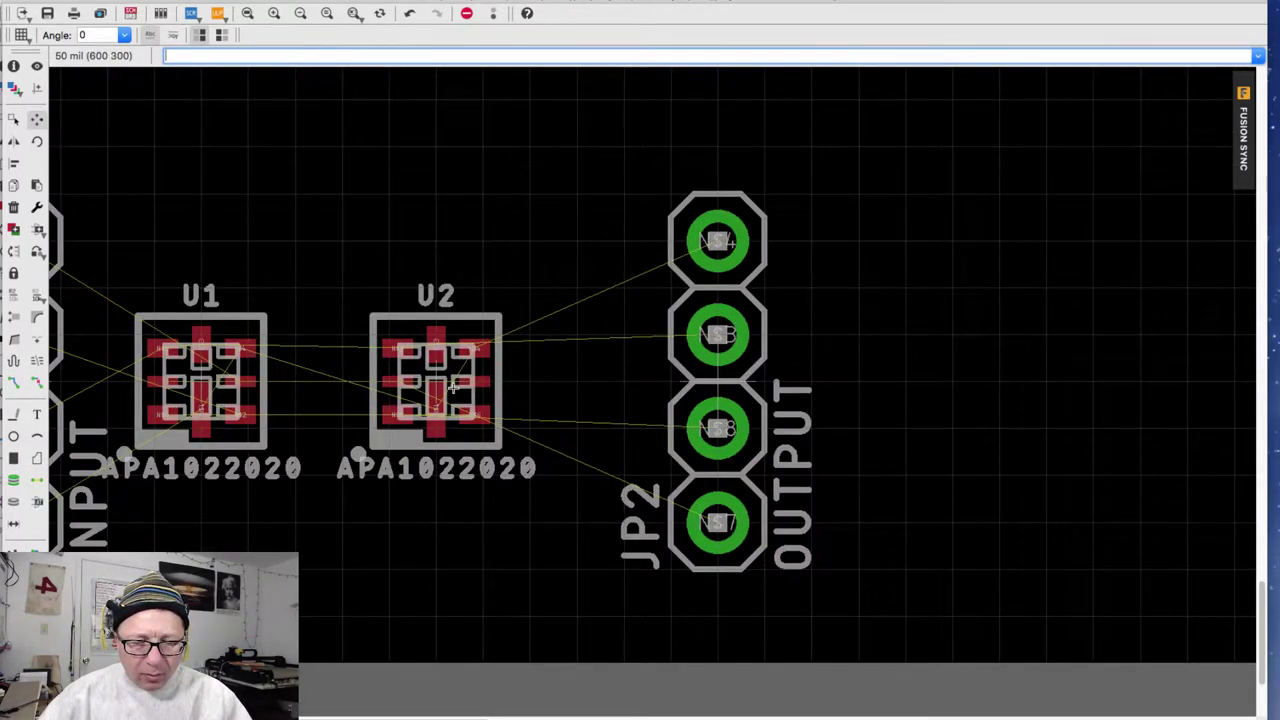
{"action": "scroll", "coordinate": [453, 388], "scroll_direction": "up", "scroll_amount": 3}
{"action": "scroll", "coordinate": [453, 388], "scroll_direction": "down", "scroll_amount": 2}
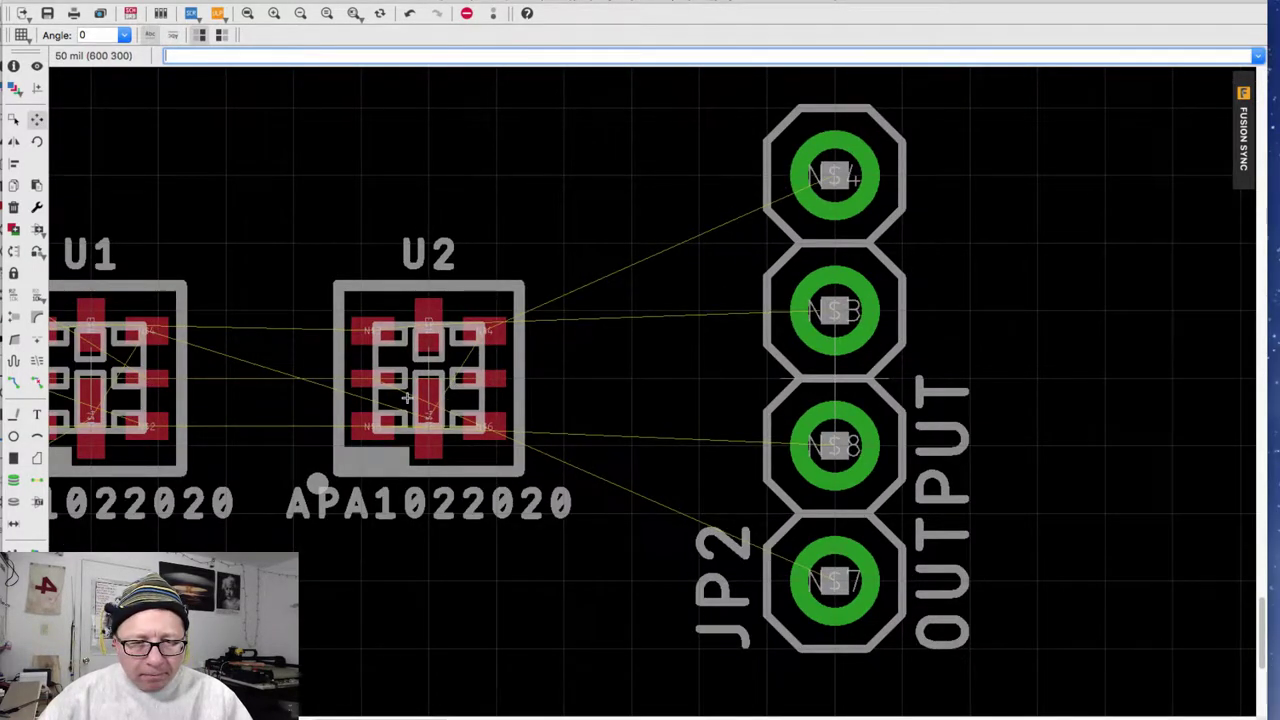
{"action": "scroll", "coordinate": [458, 423], "scroll_direction": "down", "scroll_amount": 2}
{"action": "middle_click_drag", "start_coordinate": [315, 409], "coordinate": [491, 397]}
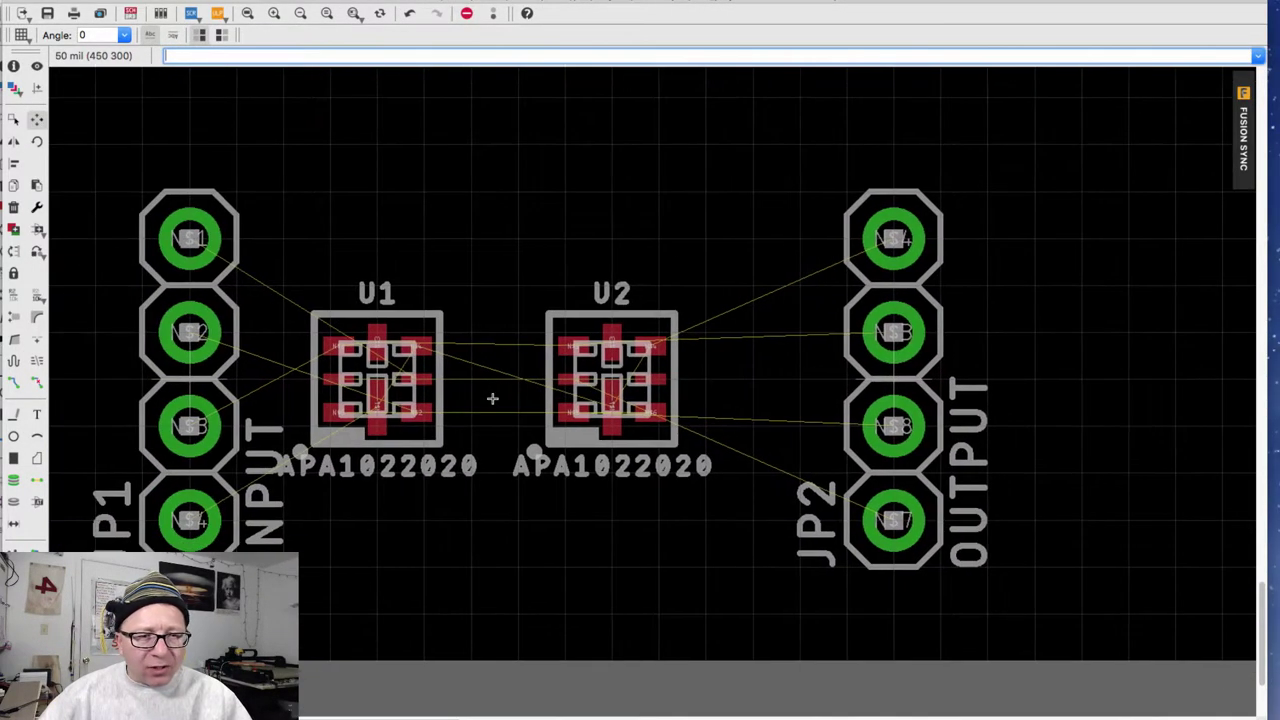
{"action": "scroll", "coordinate": [468, 401], "scroll_direction": "down", "scroll_amount": 2}
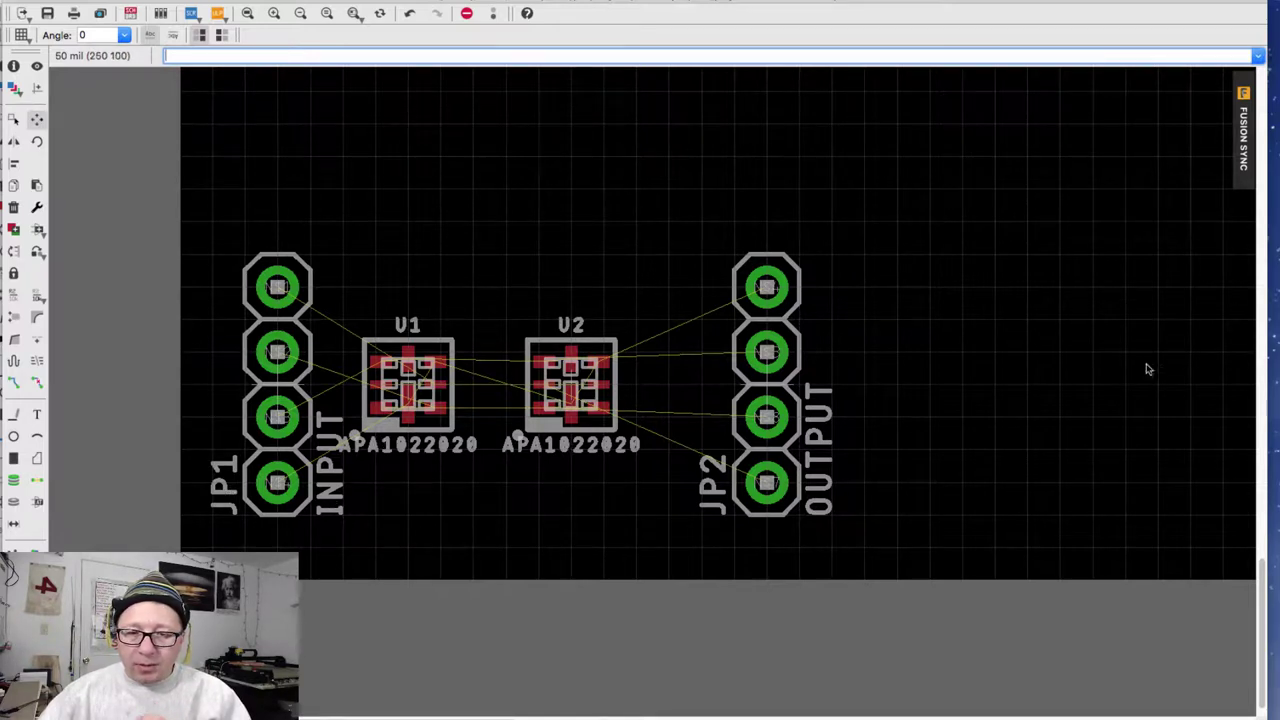
Tighten the layout by moving header JP2 50 mil left and LED U1 50 mil right, both closer to U2
{"action": "left_click", "coordinate": [767, 386]}
{"action": "left_click", "coordinate": [700, 371]}
{"action": "left_click", "coordinate": [733, 387]}
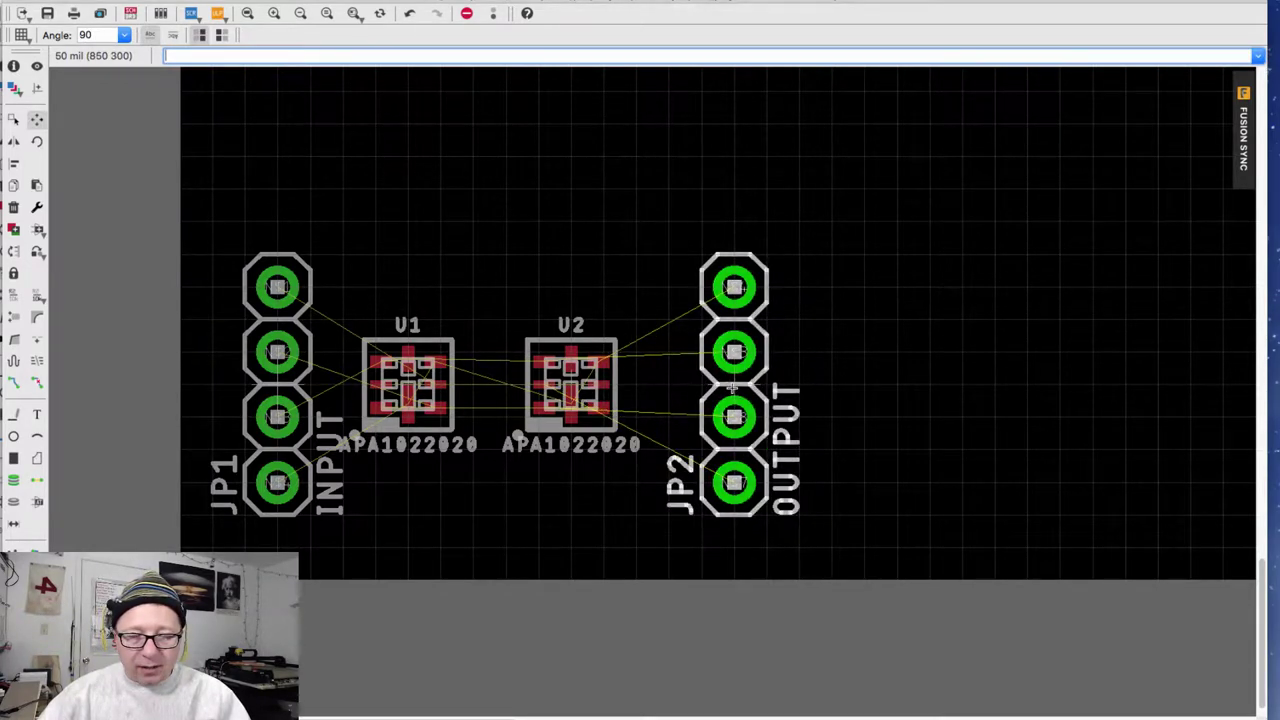
{"action": "left_click", "coordinate": [734, 385]}
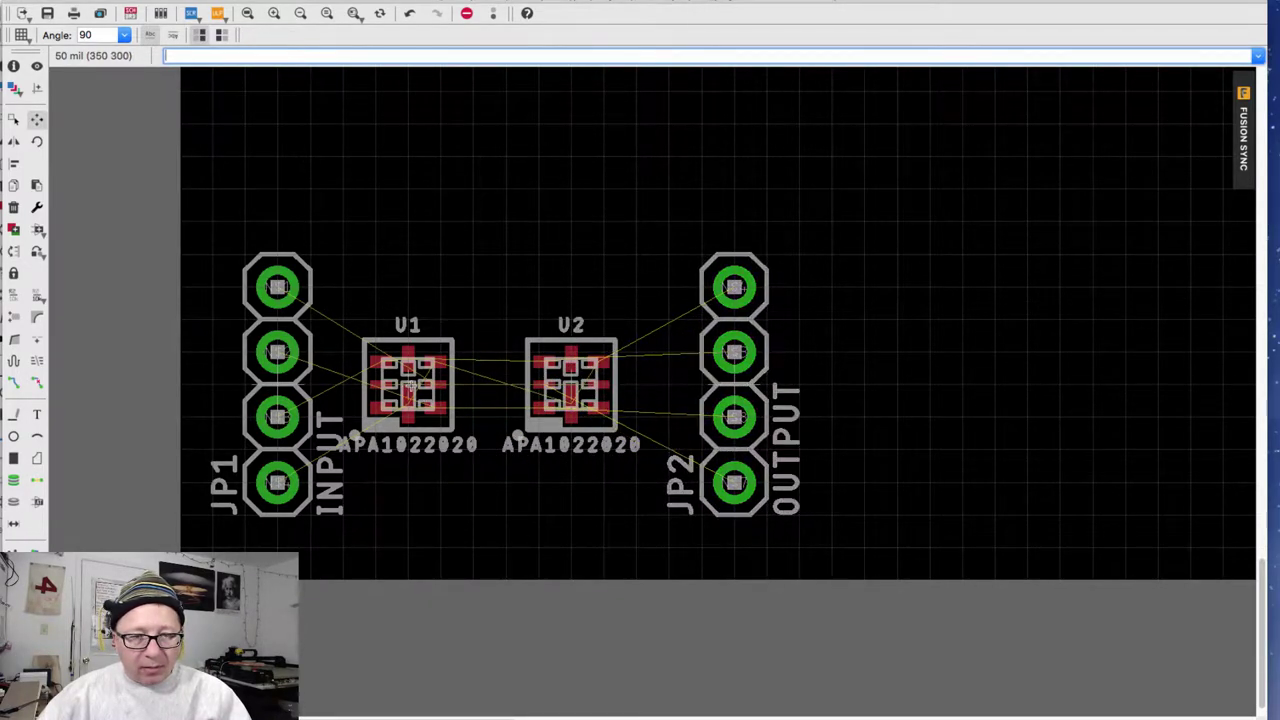
{"action": "left_click", "coordinate": [407, 383]}
{"action": "left_click", "coordinate": [440, 385]}
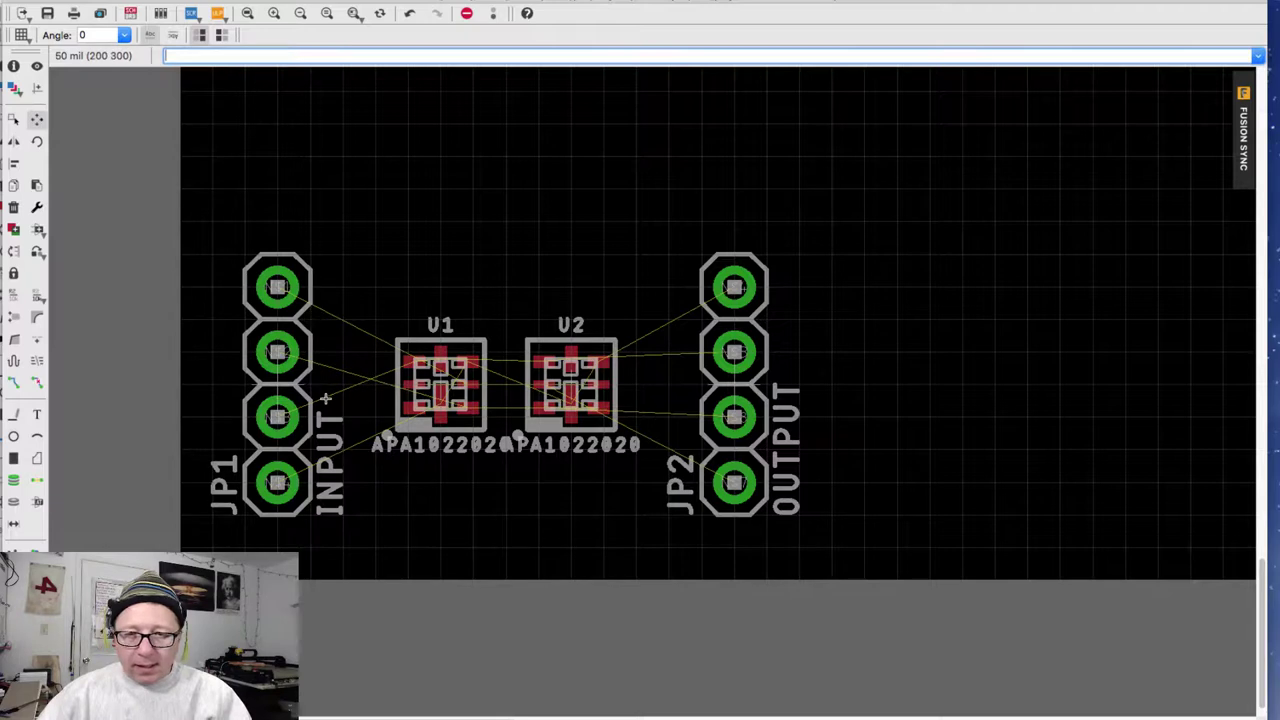
Smash headers JP1 and JP2, and move the JP1 name horizontally above its header at about (100, 500) mil
{"action": "left_click", "coordinate": [13, 317]}
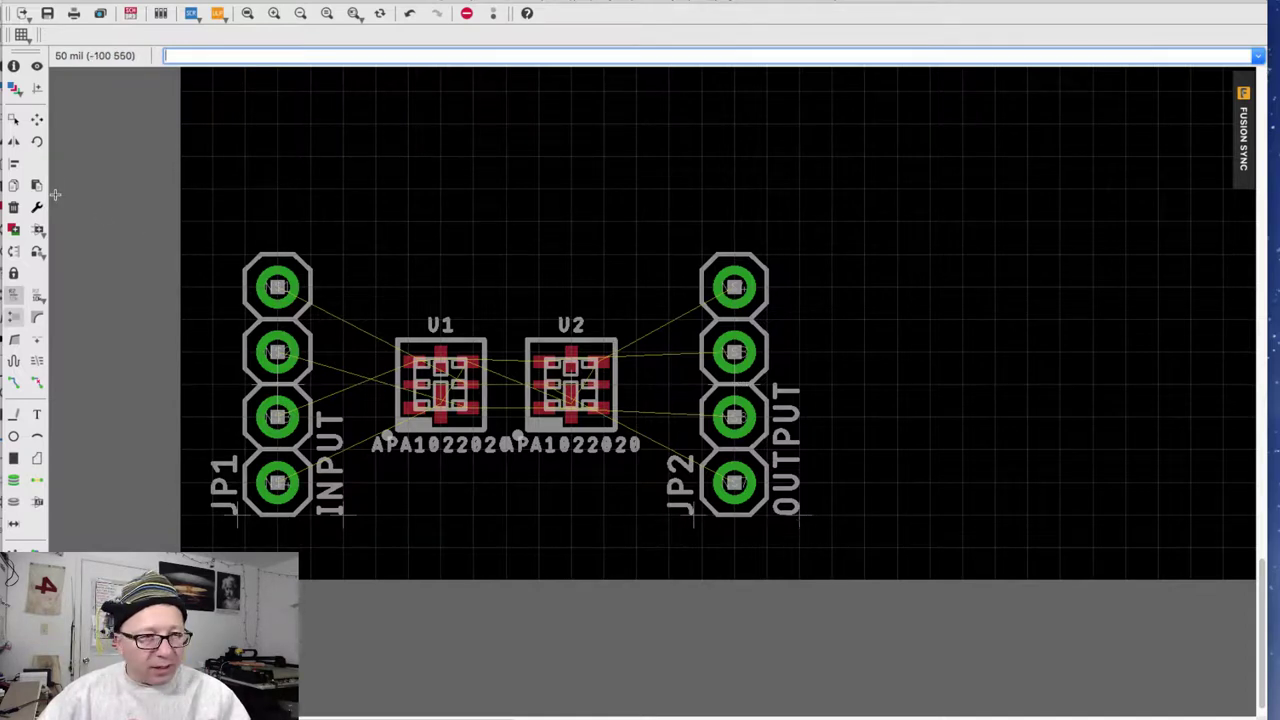
{"action": "left_click", "coordinate": [36, 118]}
{"action": "left_click", "coordinate": [238, 515]}
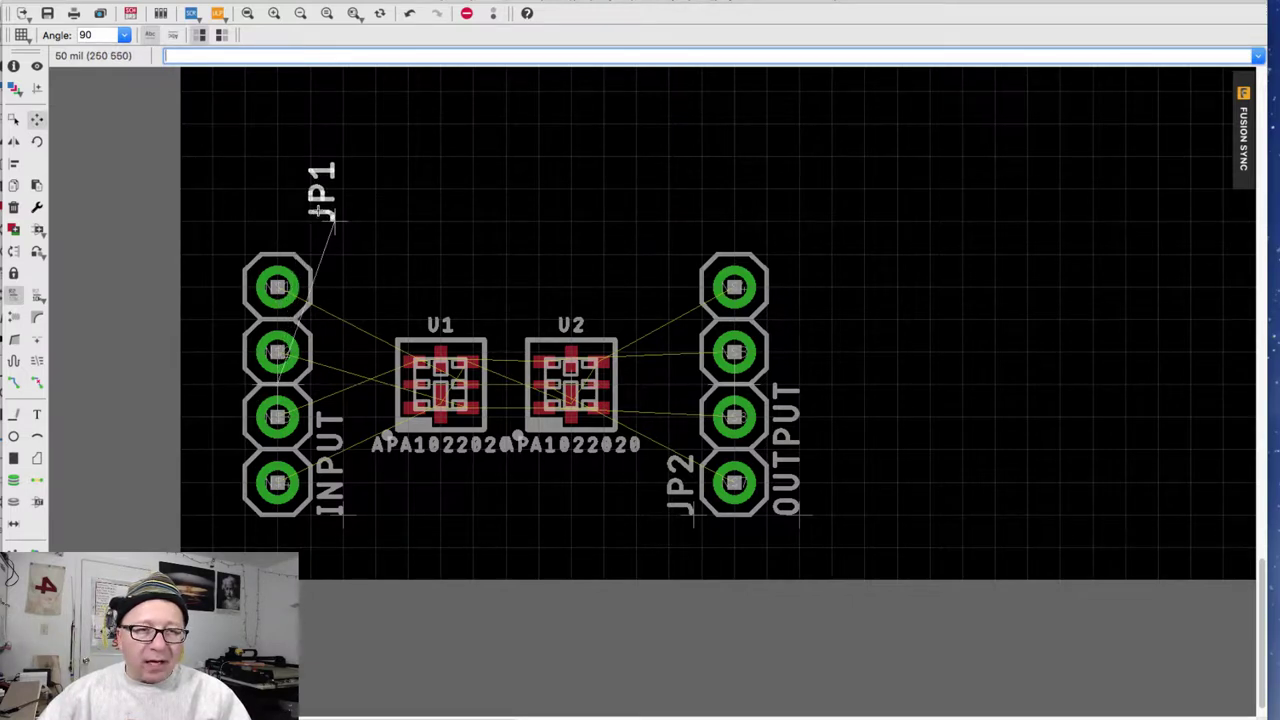
{"action": "left_click", "coordinate": [333, 287]}
{"action": "left_click", "coordinate": [333, 287]}
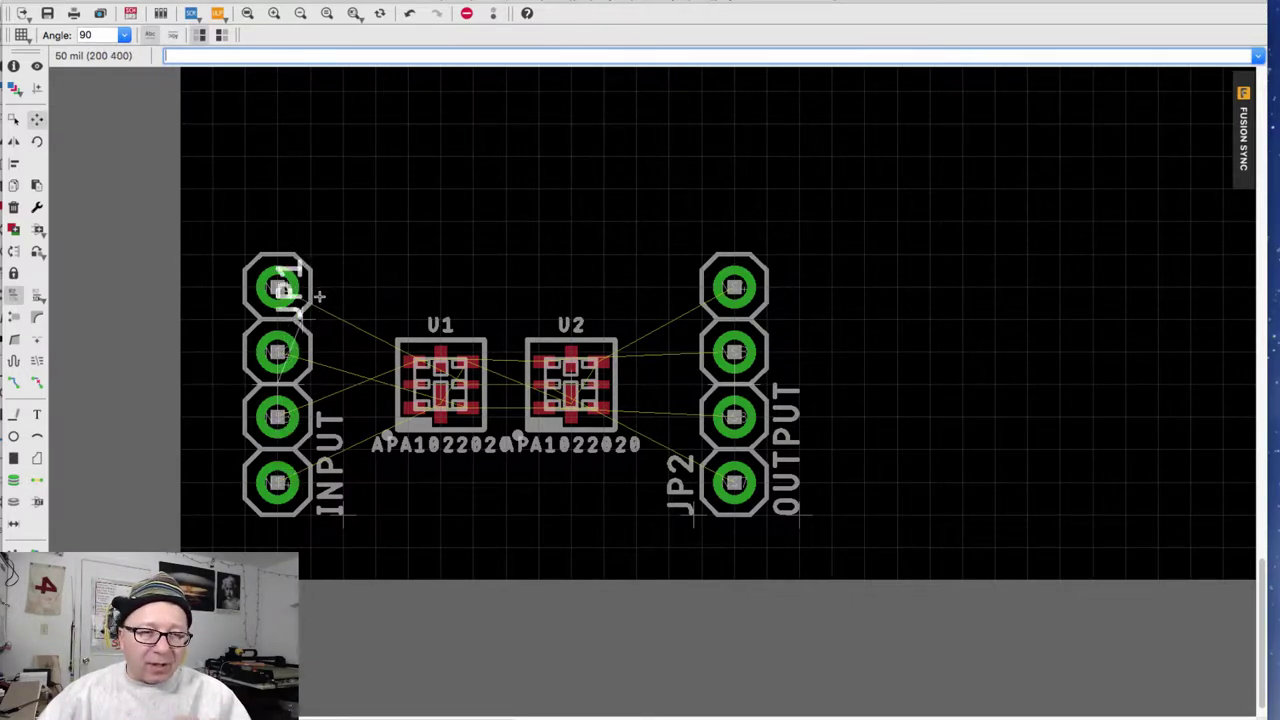
{"action": "left_click", "coordinate": [268, 250]}
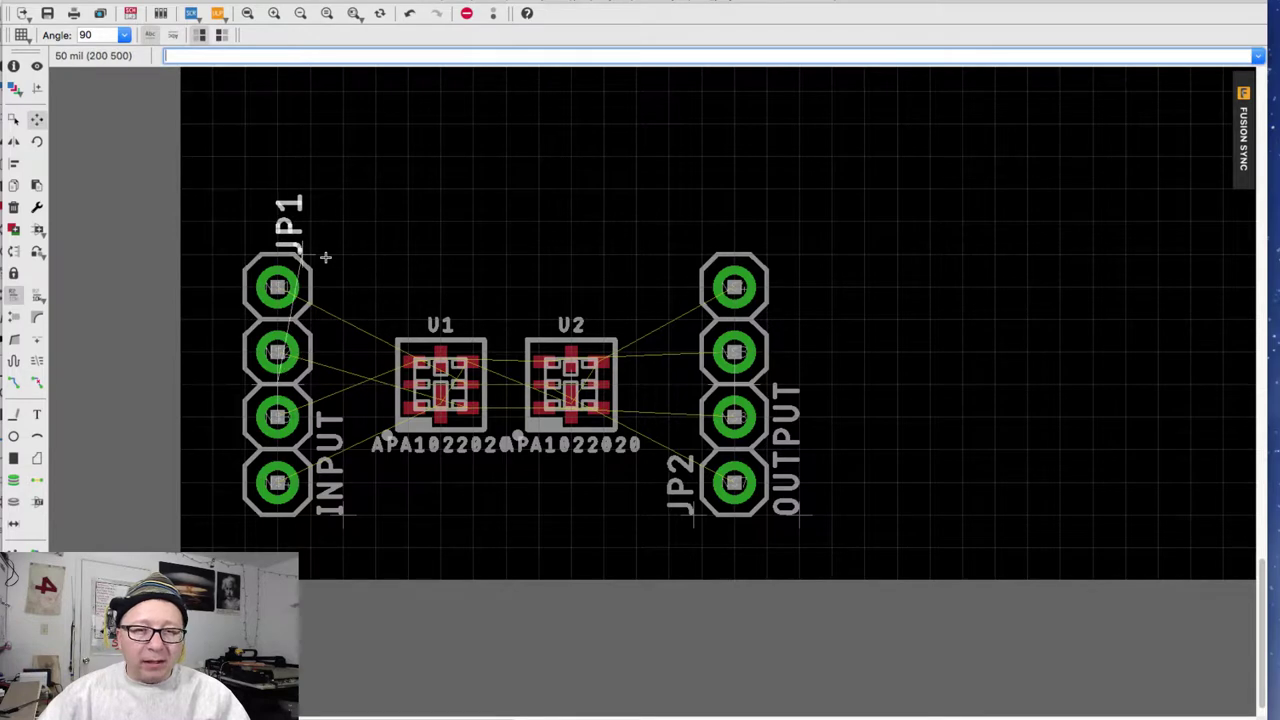
{"action": "right_click", "coordinate": [350, 240]}
{"action": "right_click", "coordinate": [349, 237]}
{"action": "right_click", "coordinate": [349, 237]}
{"action": "right_click", "coordinate": [349, 237]}
{"action": "right_click", "coordinate": [349, 237]}
{"action": "left_click", "coordinate": [349, 237]}
{"action": "left_click", "coordinate": [307, 224]}
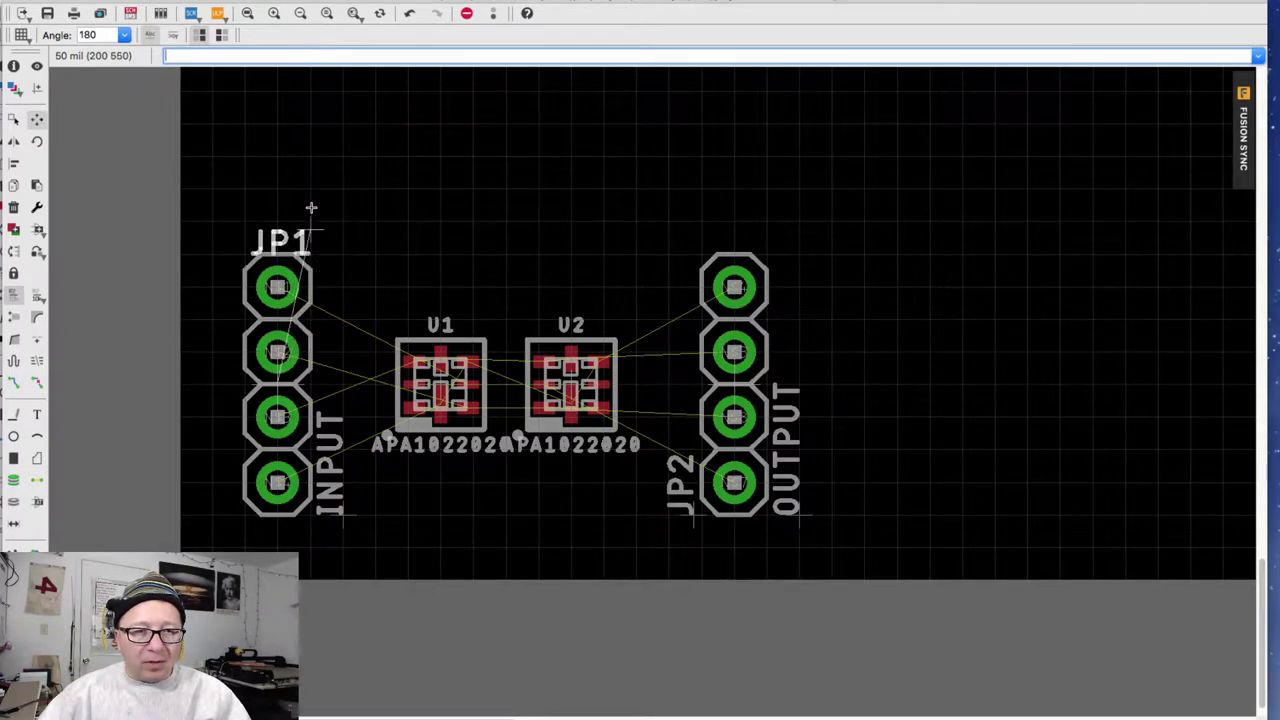
{"action": "right_click", "coordinate": [312, 212]}
{"action": "right_click", "coordinate": [268, 240]}
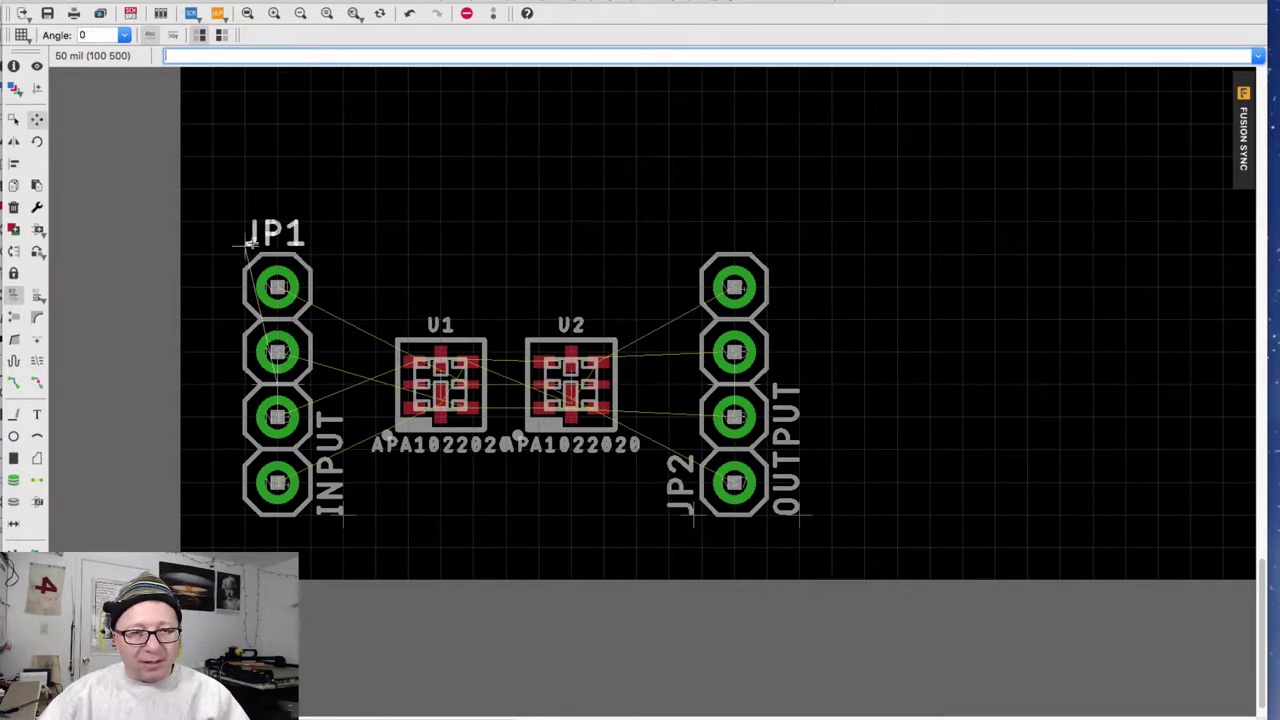
{"action": "left_click", "coordinate": [266, 246]}
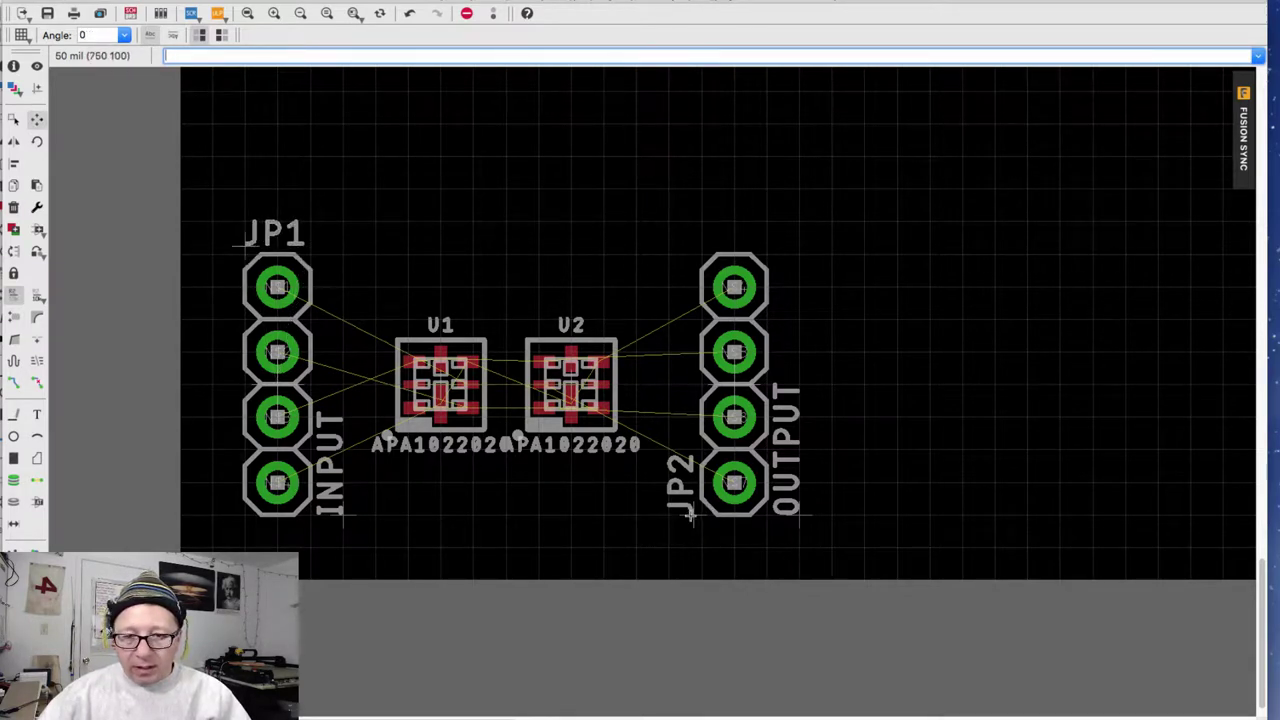
Rotate the JP2 name to 0 degrees and place it above its header, level with the JP1 name
{"action": "left_click", "coordinate": [690, 515]}
{"action": "right_click", "coordinate": [796, 234]}
{"action": "right_click", "coordinate": [790, 236]}
{"action": "right_click", "coordinate": [765, 235]}
{"action": "left_click", "coordinate": [707, 246]}
Place the INPUT label at 270 degrees on JP1's outer side, and move the OUTPUT label up 100 mil alongside JP2
{"action": "left_click", "coordinate": [342, 517]}
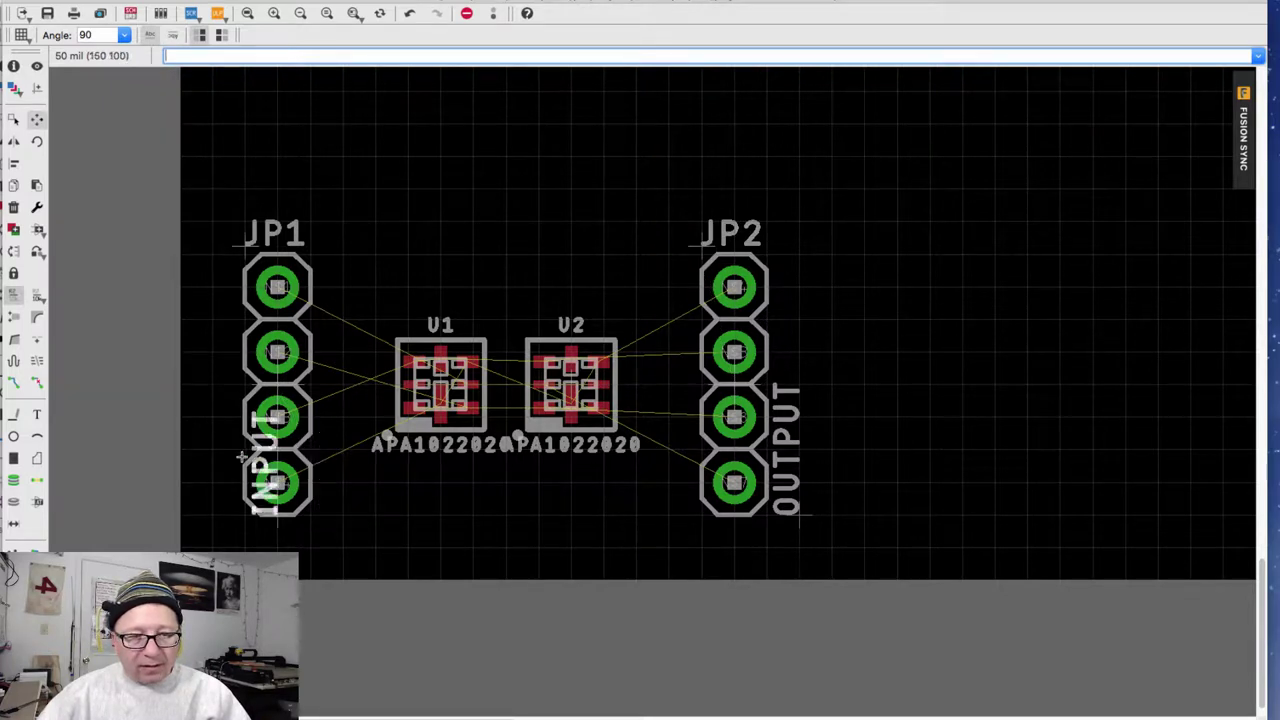
{"action": "right_click", "coordinate": [231, 401]}
{"action": "right_click", "coordinate": [225, 330]}
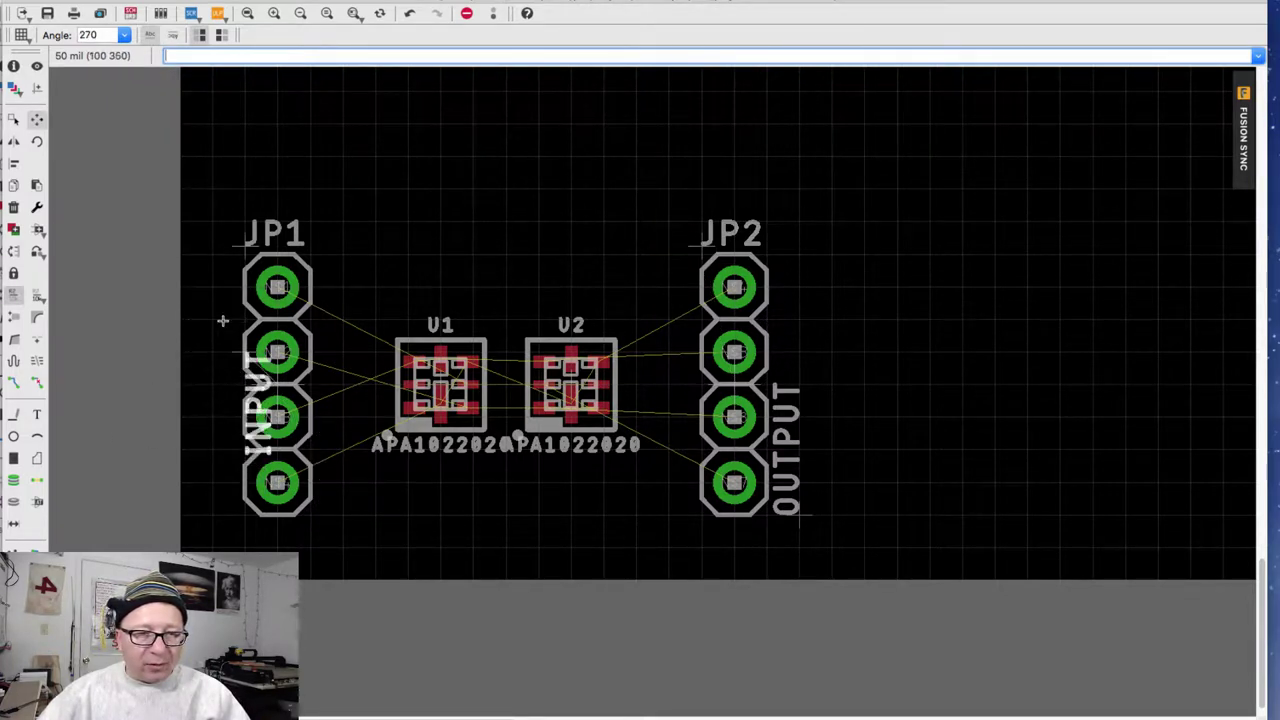
{"action": "left_click", "coordinate": [216, 306]}
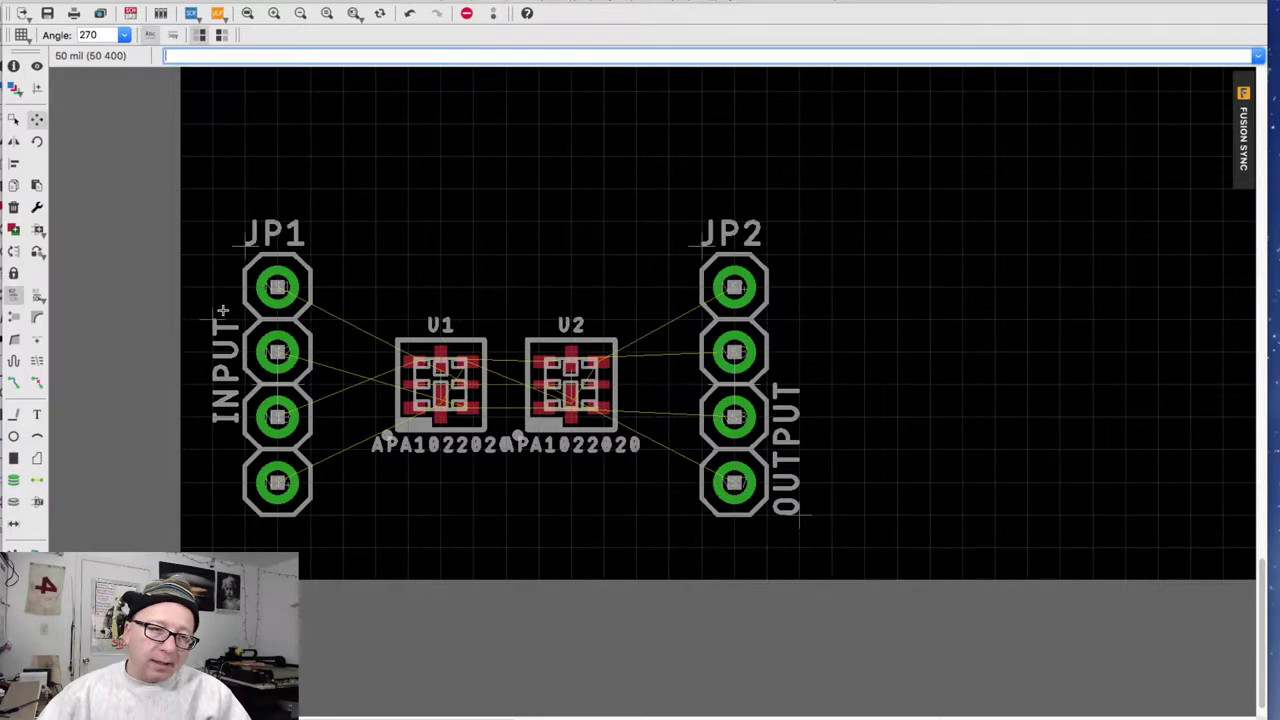
{"action": "left_click", "coordinate": [791, 518]}
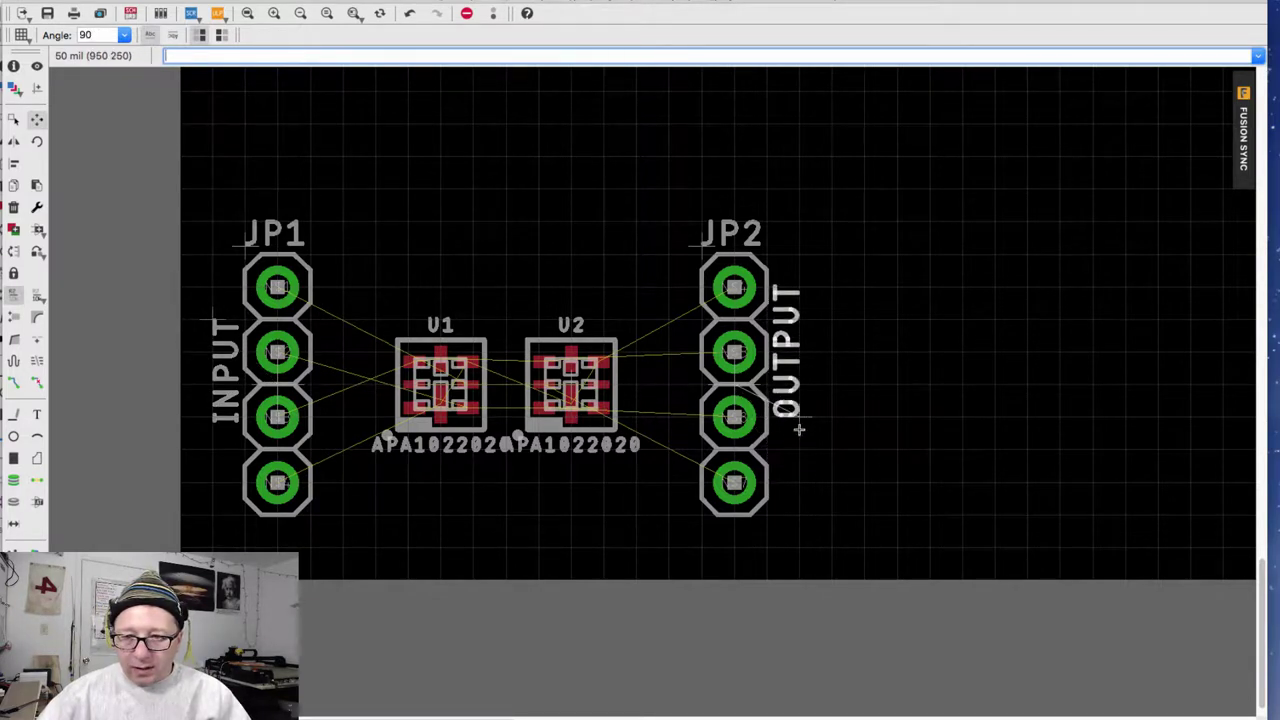
{"action": "left_click", "coordinate": [798, 445]}
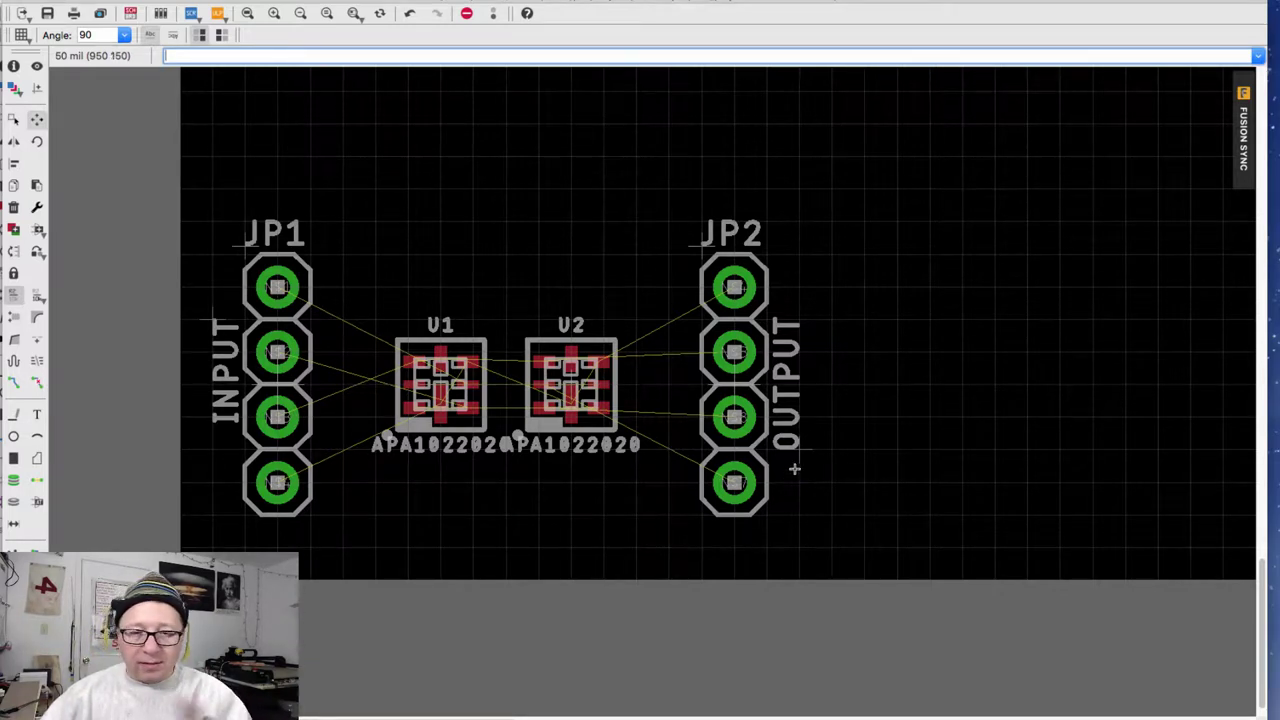
Smash LEDs U1 and U2, and move their APA1022020 value labels down below the LED outlines without overlapping
{"action": "left_click", "coordinate": [13, 316]}
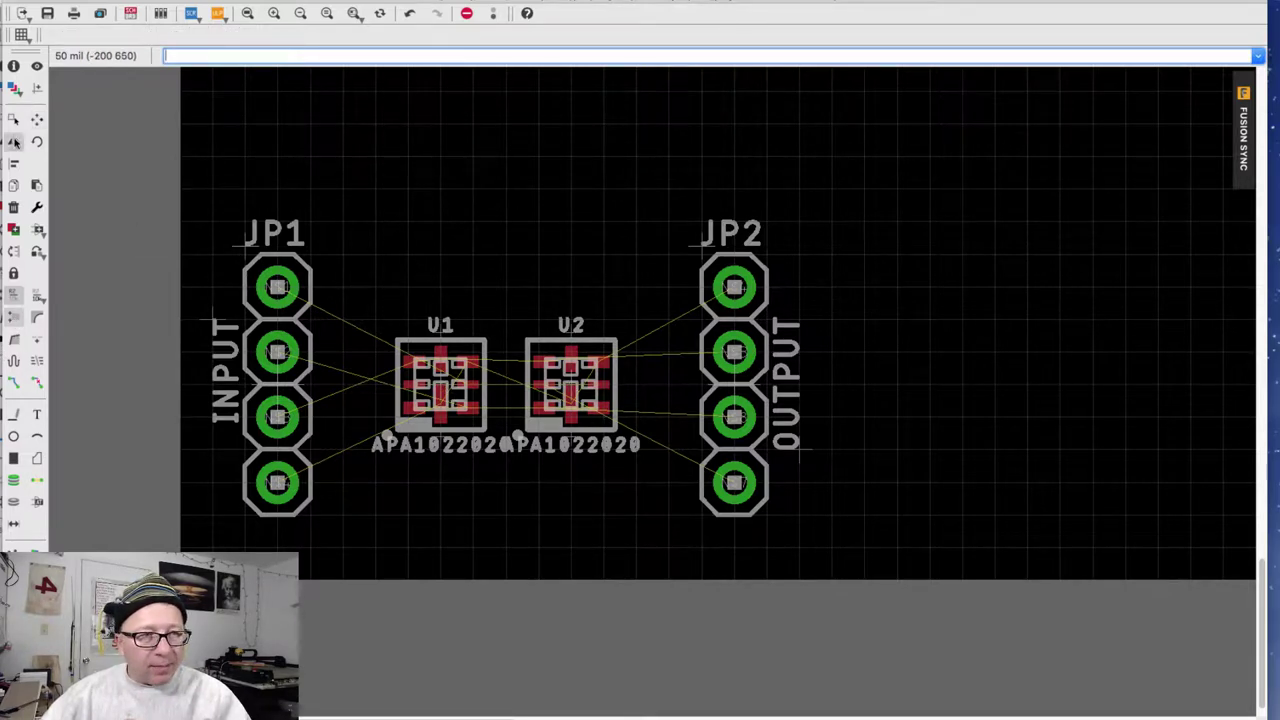
{"action": "left_click", "coordinate": [36, 120]}
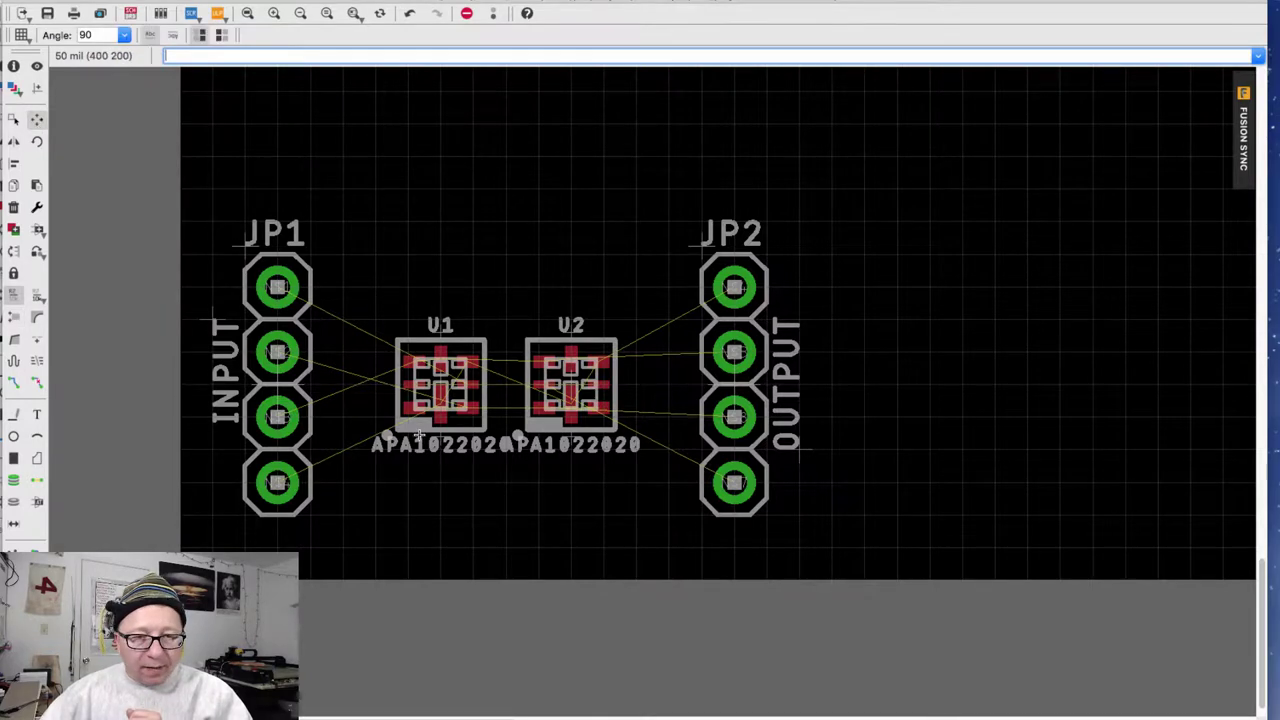
{"action": "left_click", "coordinate": [443, 450]}
{"action": "left_click", "coordinate": [443, 482]}
{"action": "left_click", "coordinate": [589, 490]}
{"action": "left_click", "coordinate": [621, 523]}
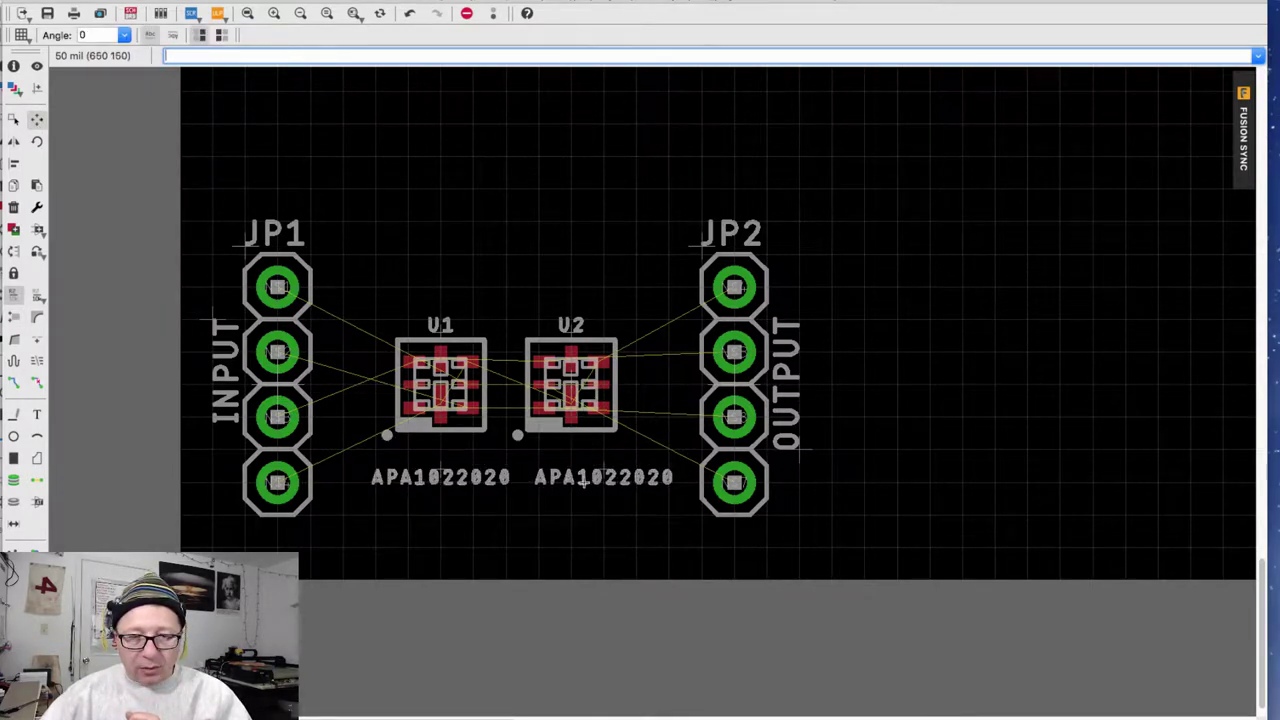
{"action": "scroll", "coordinate": [550, 470], "scroll_direction": "up", "scroll_amount": 2}
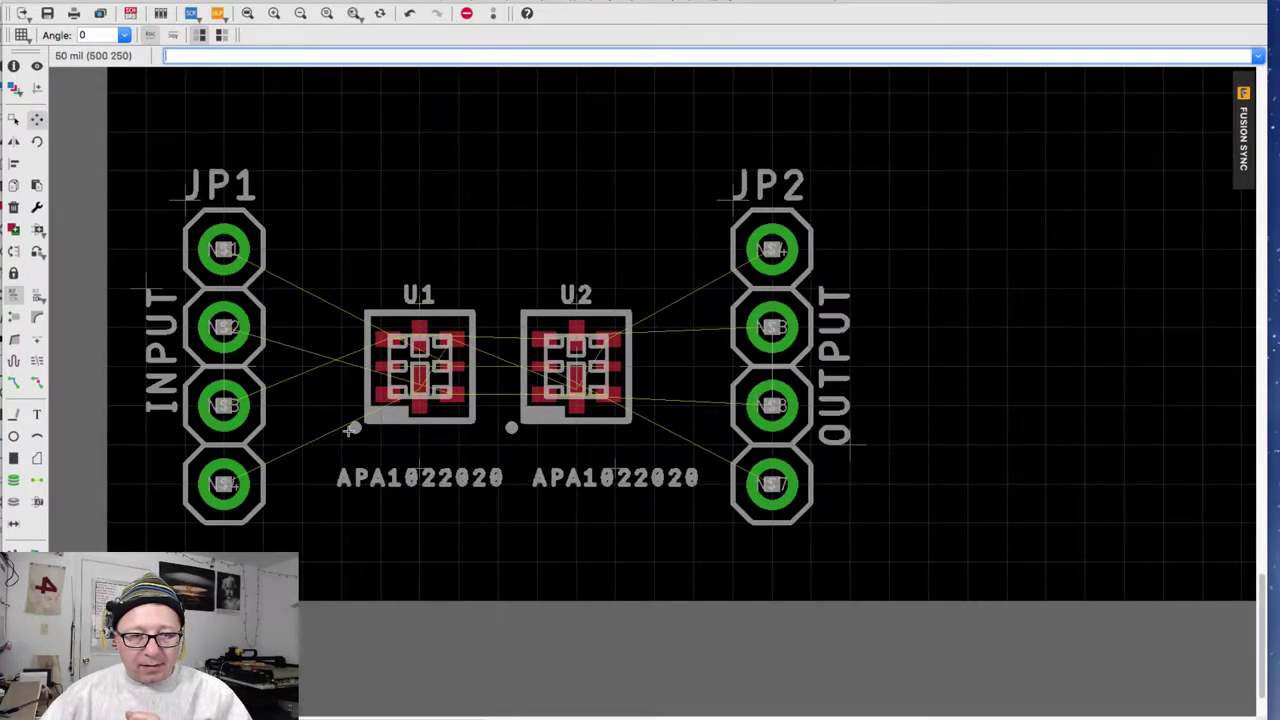
{"action": "left_click", "coordinate": [427, 477]}
{"action": "right_click", "coordinate": [427, 477]}
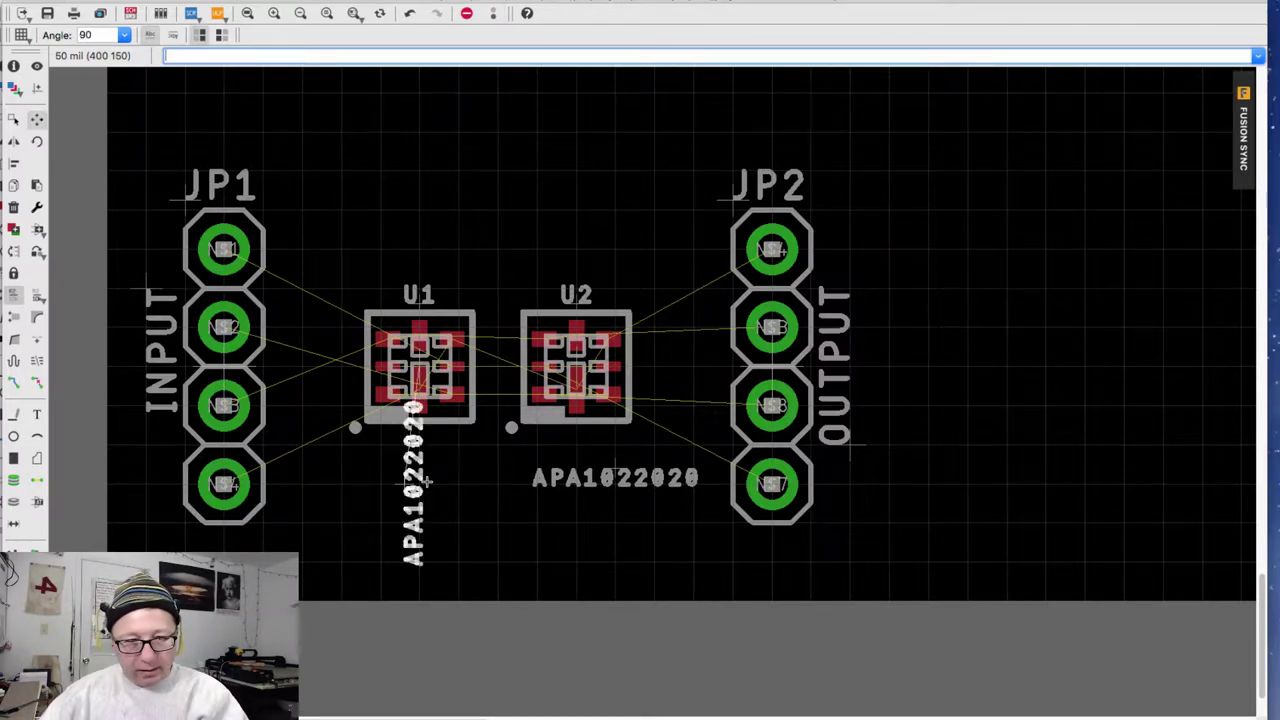
{"action": "key", "text": "Escape"}
{"action": "left_click", "coordinate": [422, 473]}
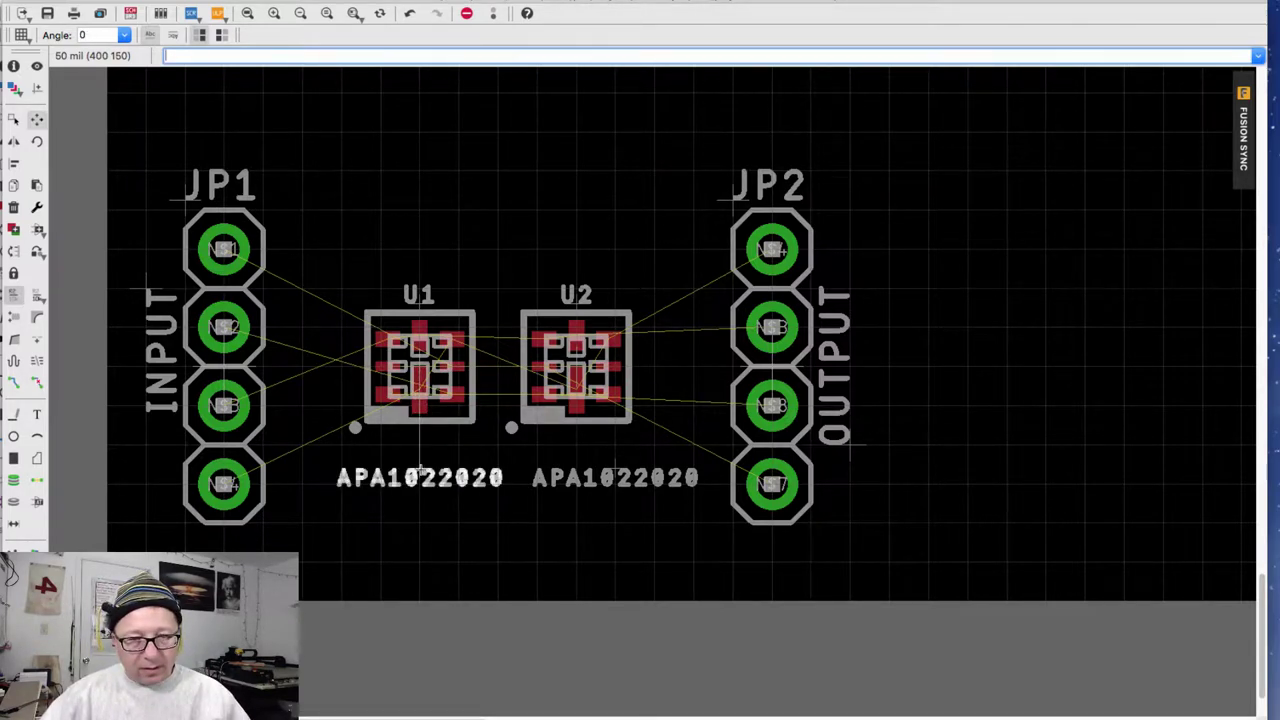
{"action": "key", "text": "Escape"}
Delete the APA1022020 value labels below U1 and U2
{"action": "left_click", "coordinate": [14, 207]}
{"action": "left_click", "coordinate": [418, 473]}
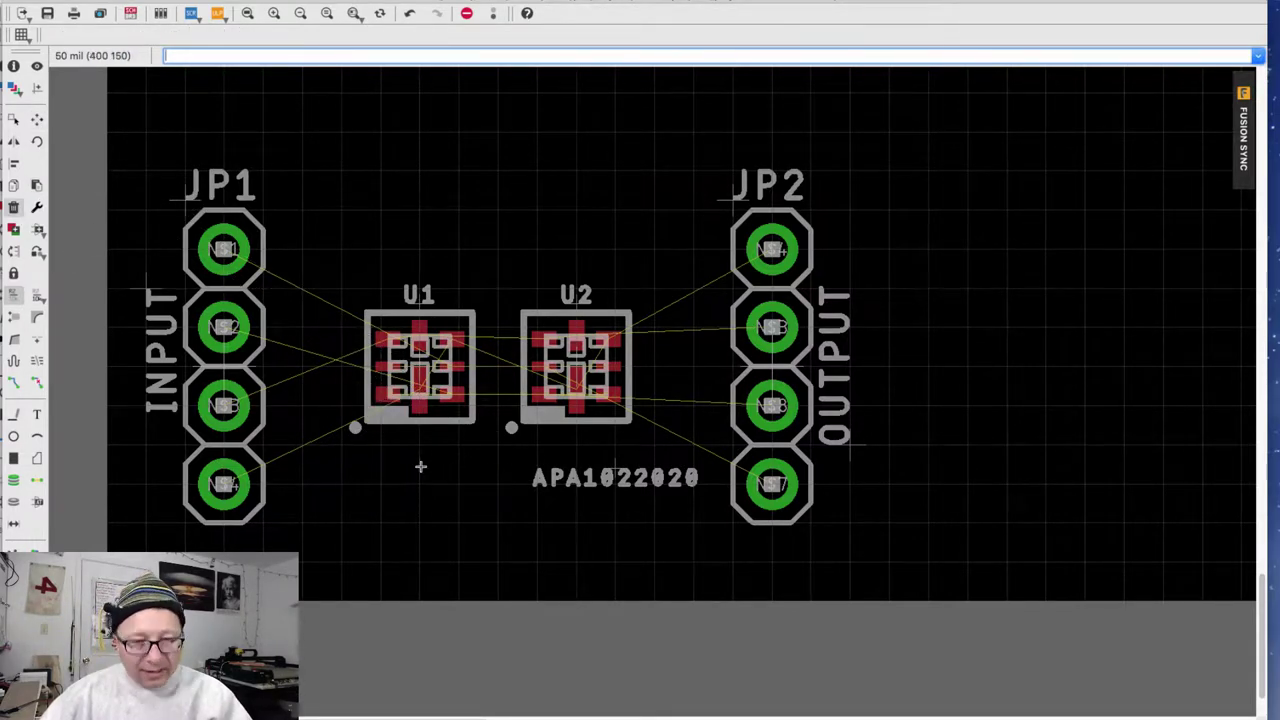
{"action": "left_click", "coordinate": [604, 471]}
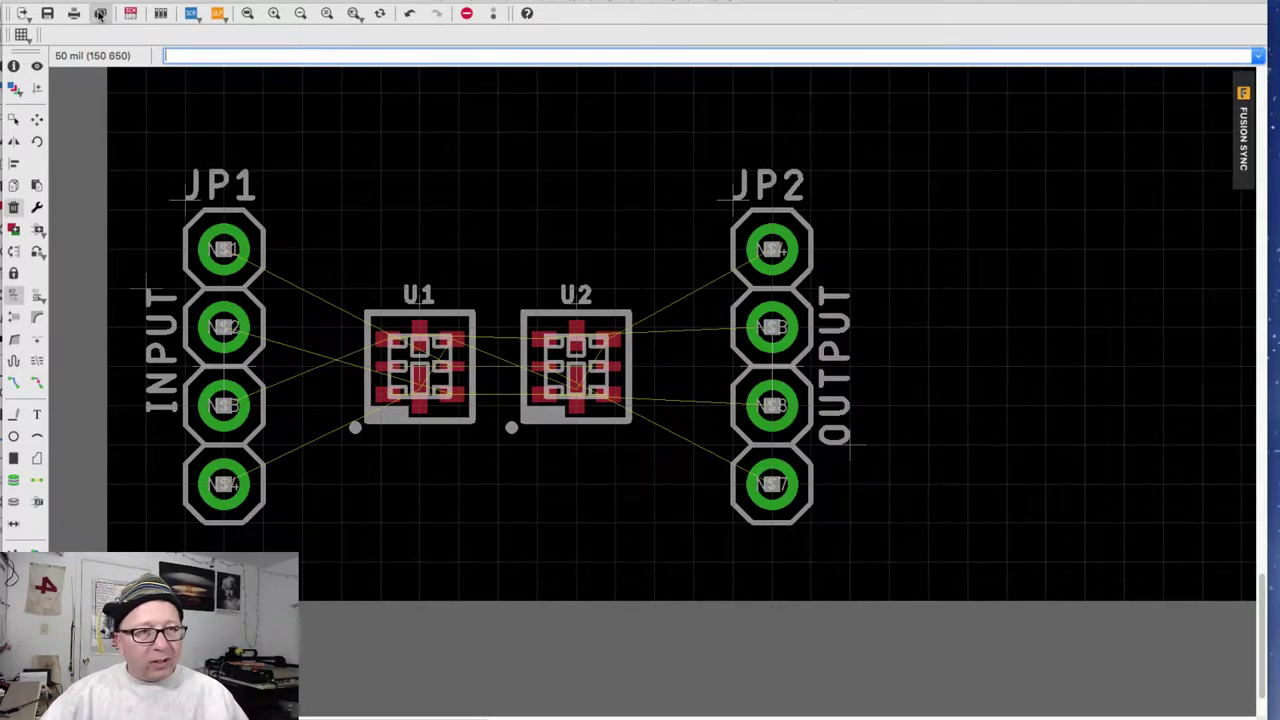
Check the header and LED pin connections in the schematic, and return to the board layout
{"action": "left_click", "coordinate": [130, 13]}
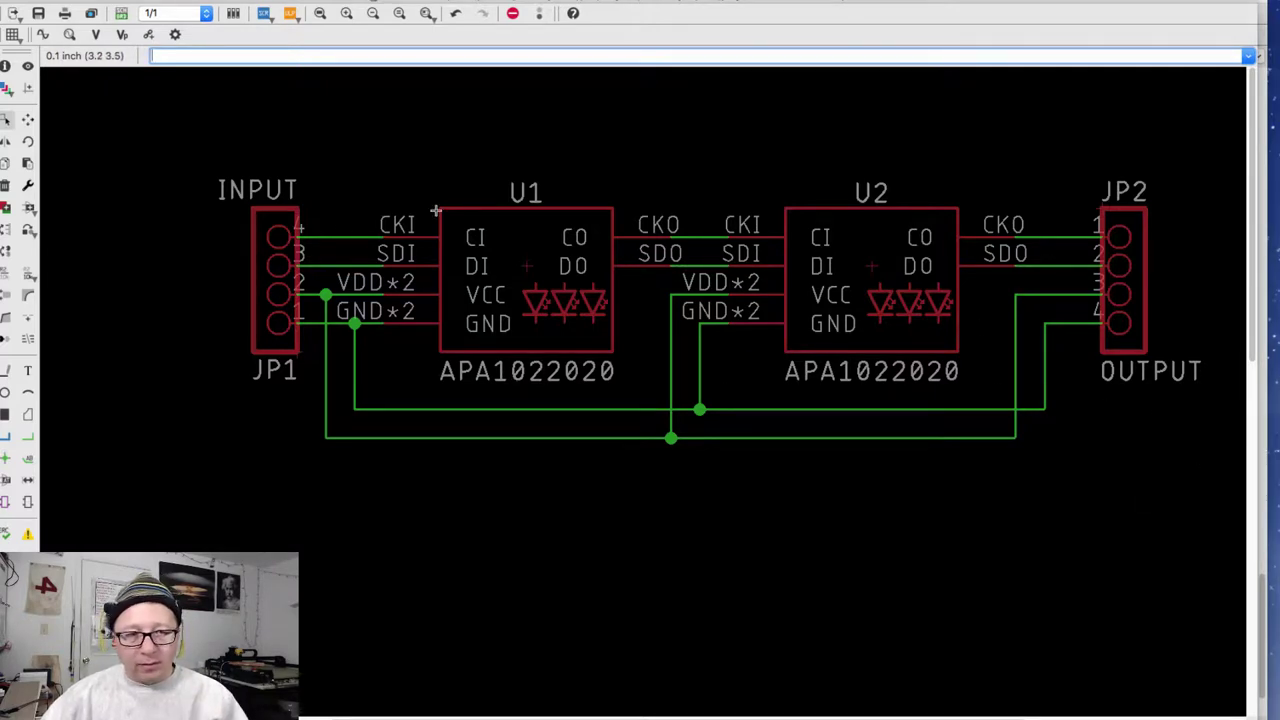
{"action": "left_click", "coordinate": [120, 14]}
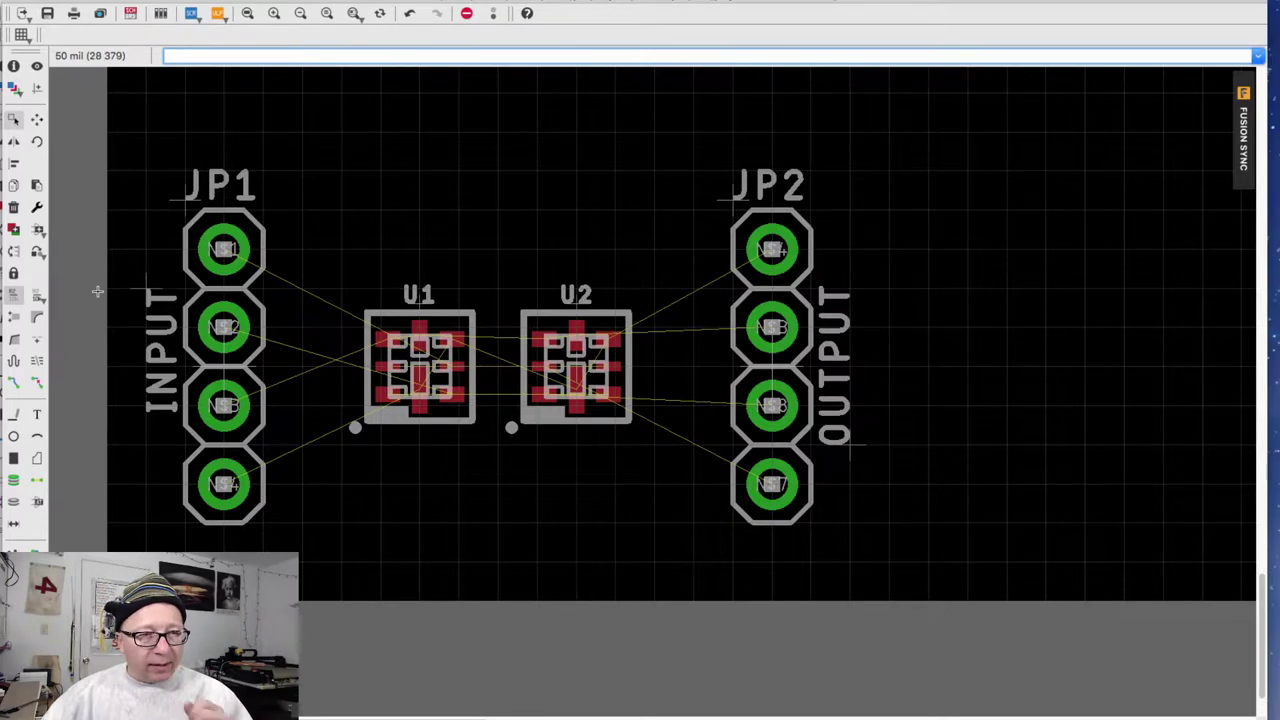
Try to route the N$1 trace on the top layer from JP1's uppermost pad to U1, testing different bend styles
{"action": "left_click", "coordinate": [16, 386]}
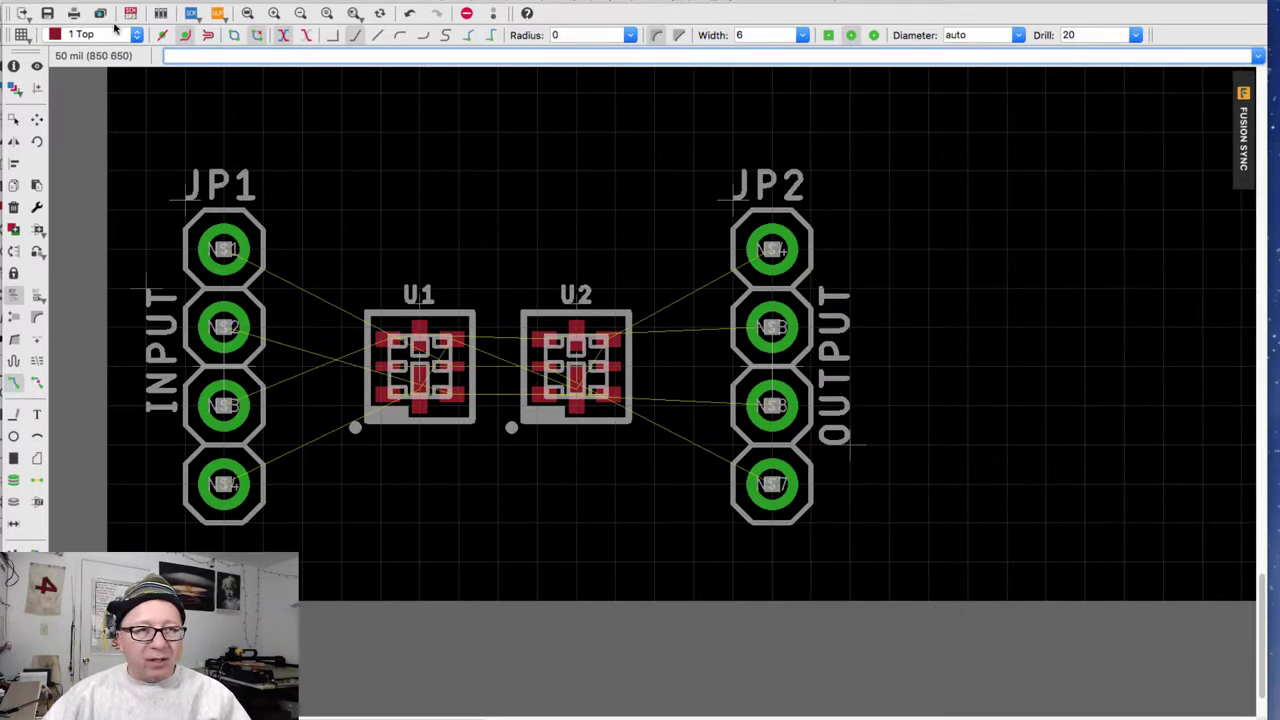
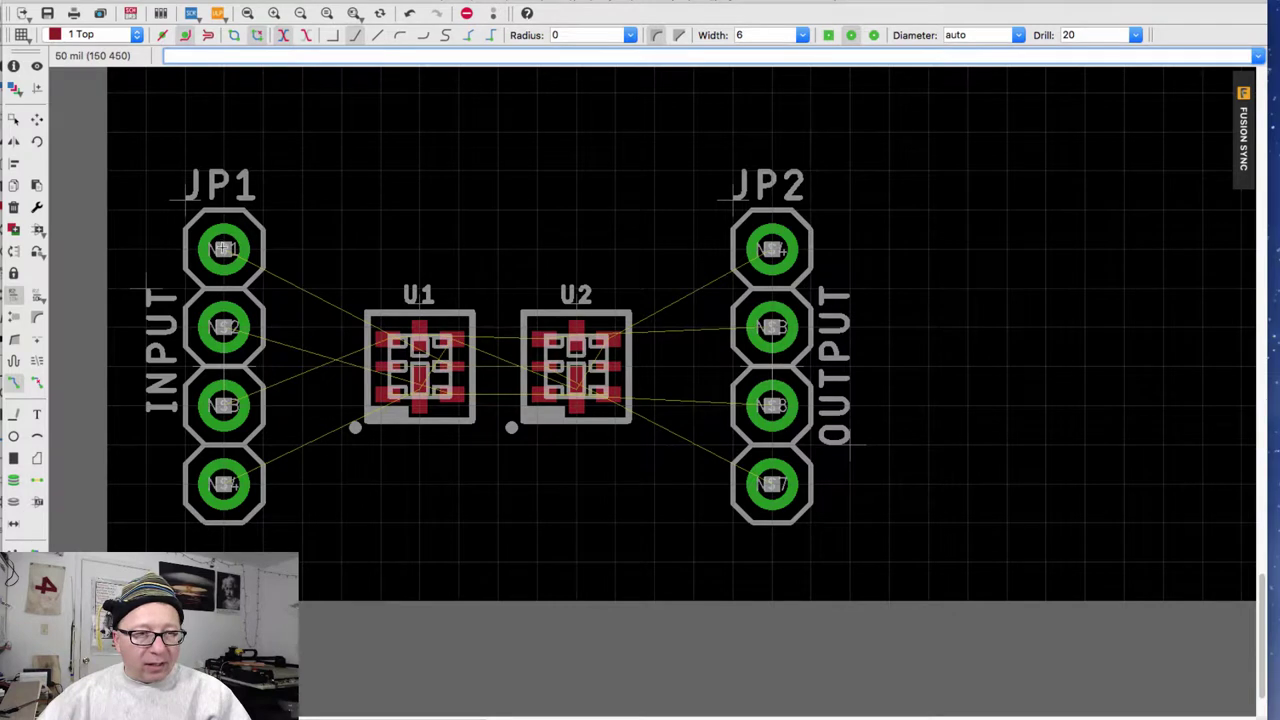
{"action": "left_click", "coordinate": [225, 250]}
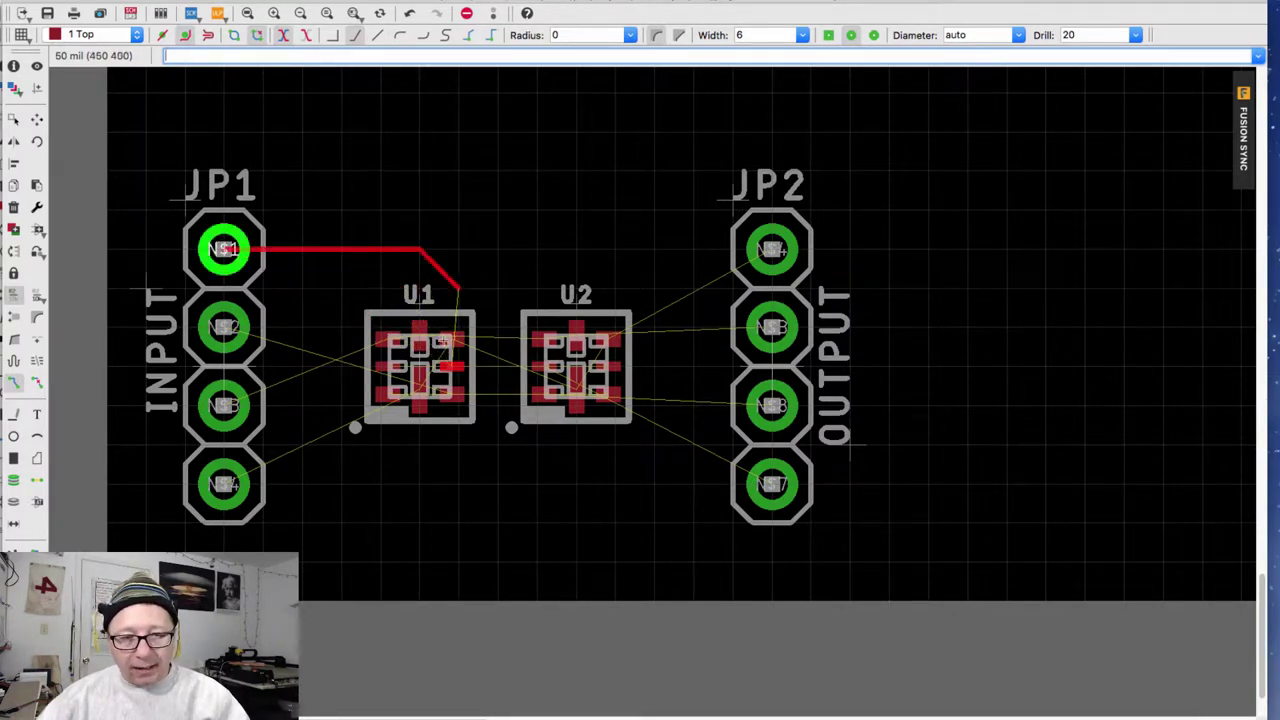
{"action": "left_click", "coordinate": [472, 330]}
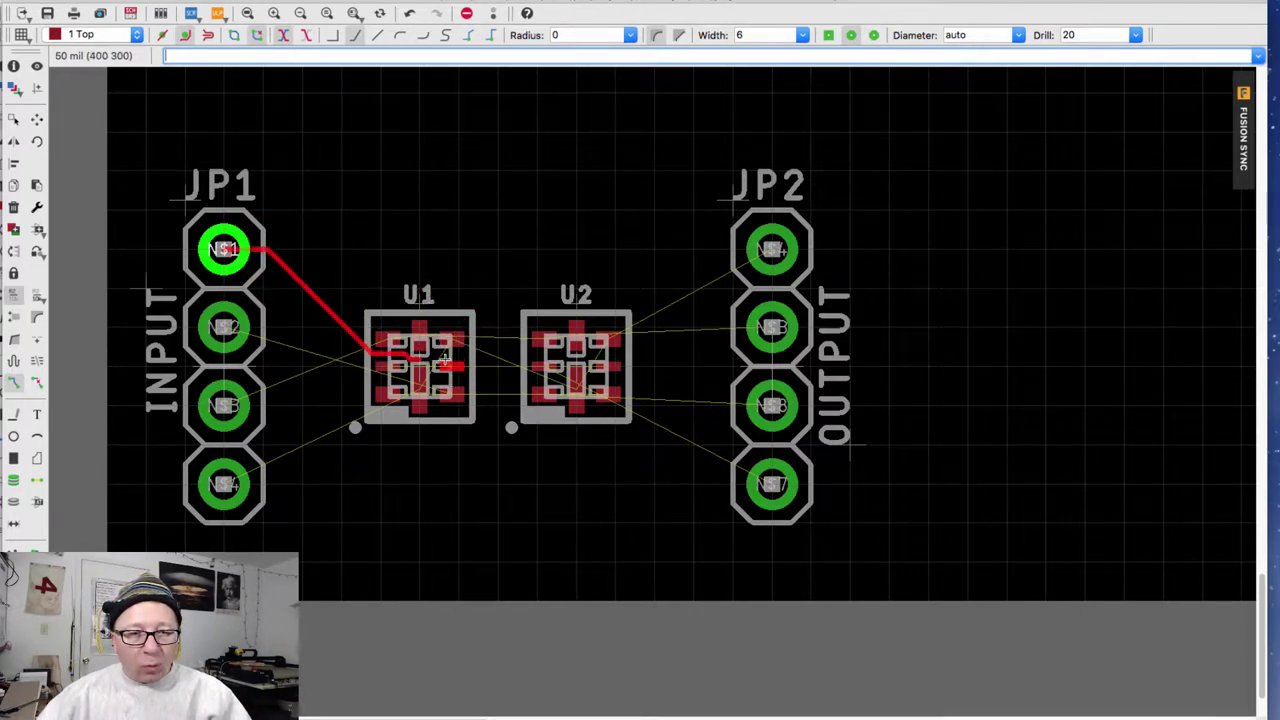
{"action": "right_click", "coordinate": [396, 350]}
{"action": "right_click", "coordinate": [393, 347]}
{"action": "right_click", "coordinate": [458, 354]}
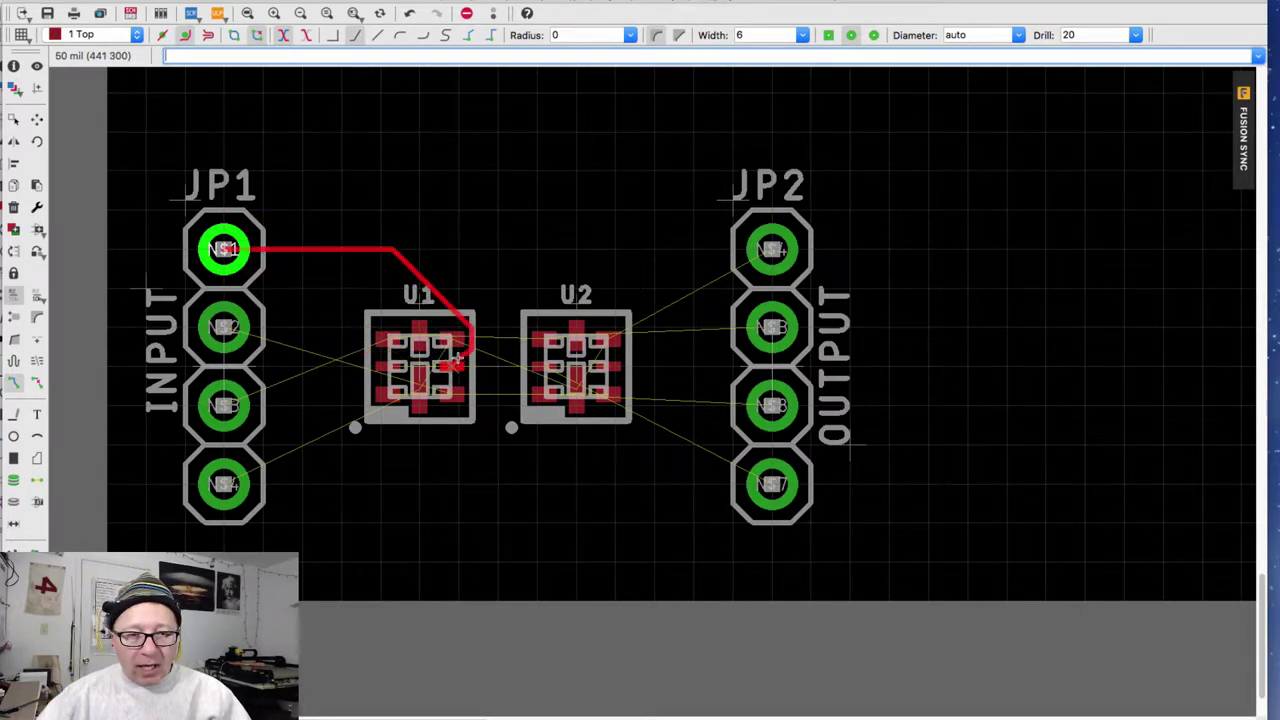
{"action": "right_click", "coordinate": [368, 340]}
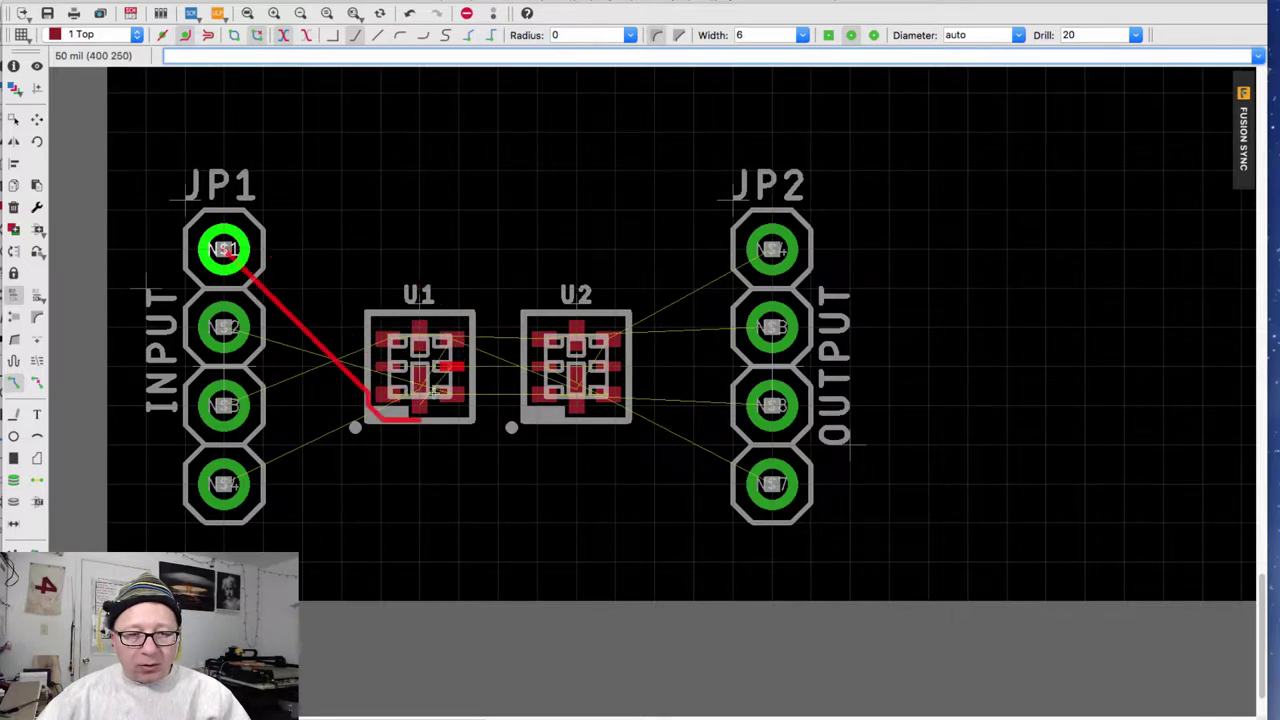
{"action": "right_click", "coordinate": [476, 404]}
{"action": "right_click", "coordinate": [480, 416]}
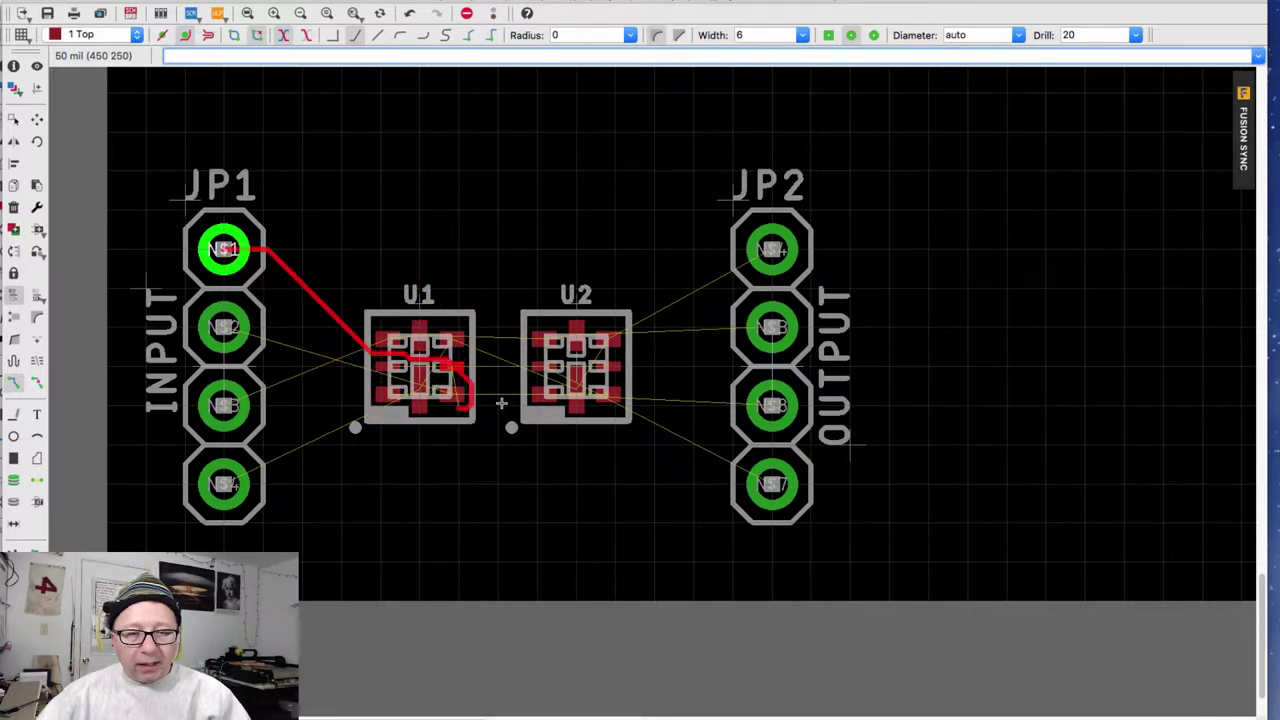
{"action": "right_click", "coordinate": [478, 360]}
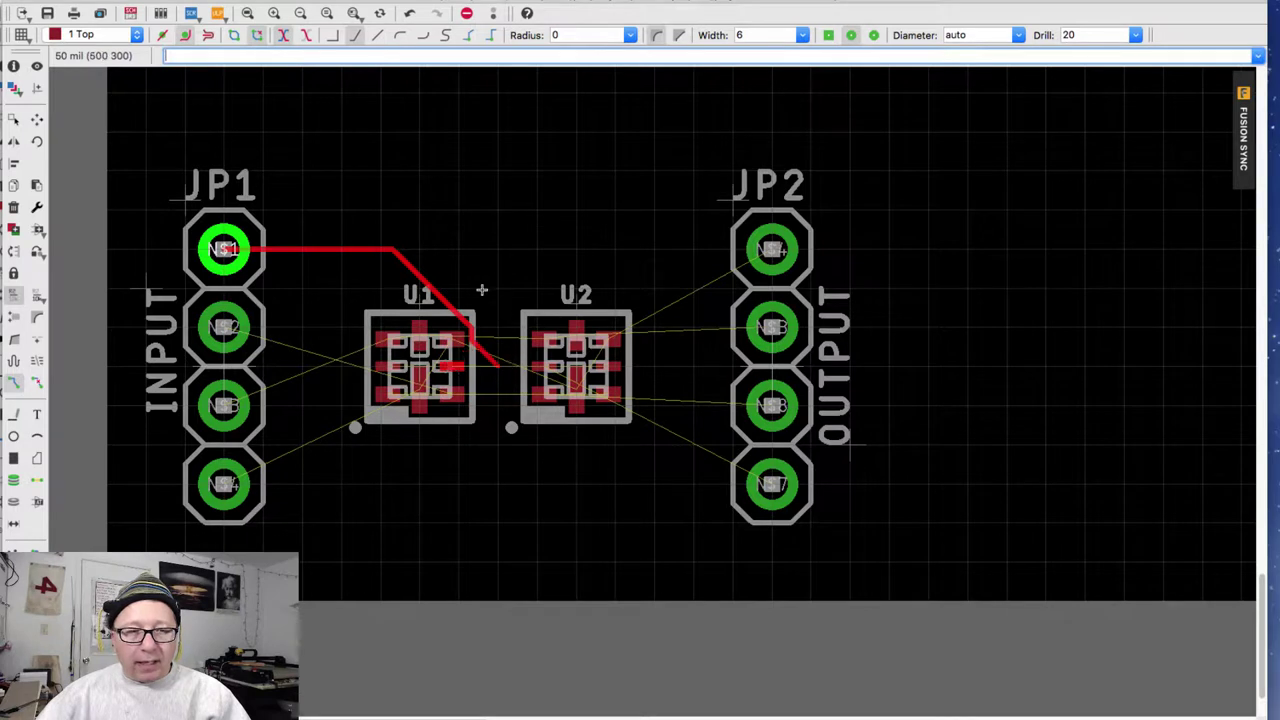
{"action": "key", "text": "Escape"}
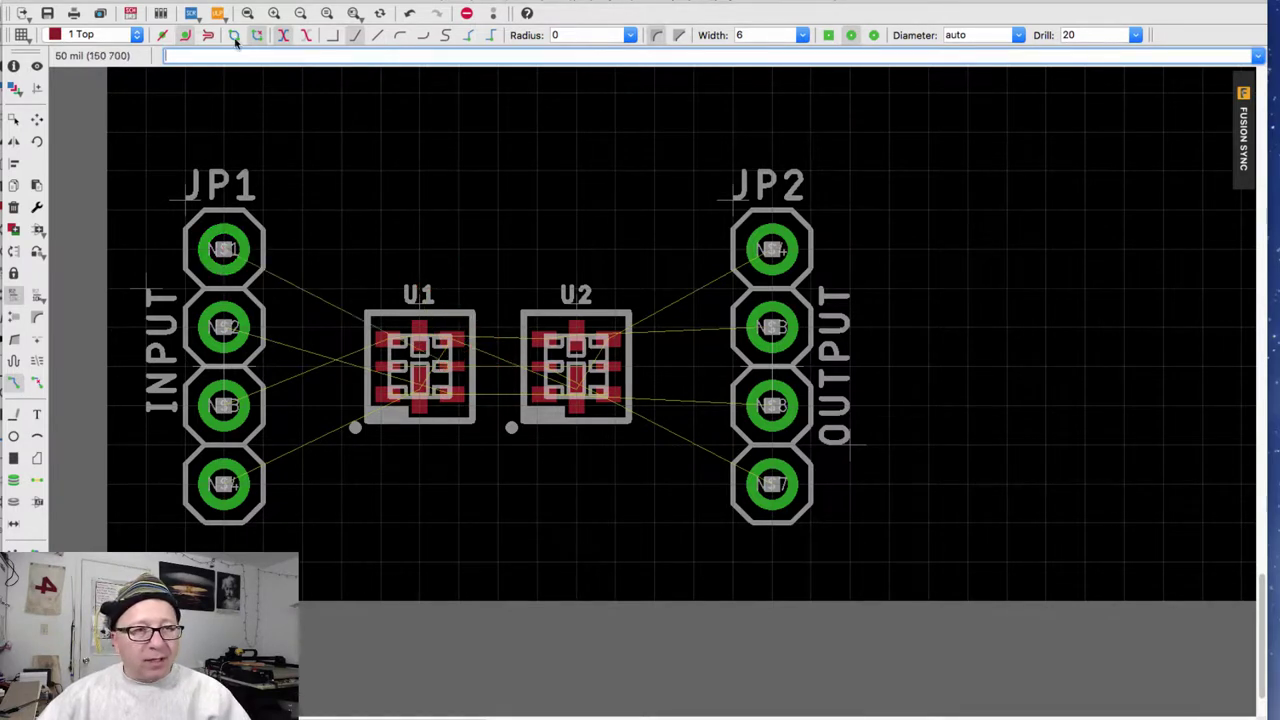
Try to route N$1 on the top layer from JP1's uppermost pad to U1, ignoring obstacles and using an angled bend
{"action": "left_click", "coordinate": [162, 35]}
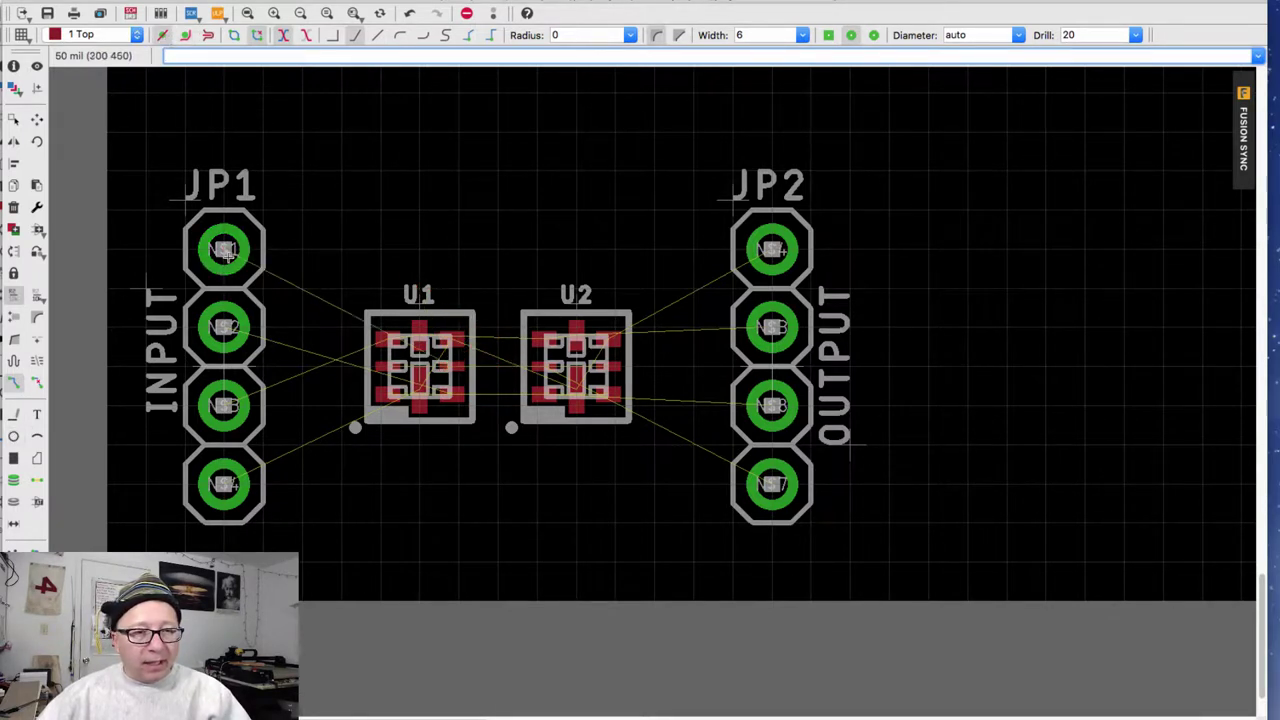
{"action": "left_click", "coordinate": [225, 250]}
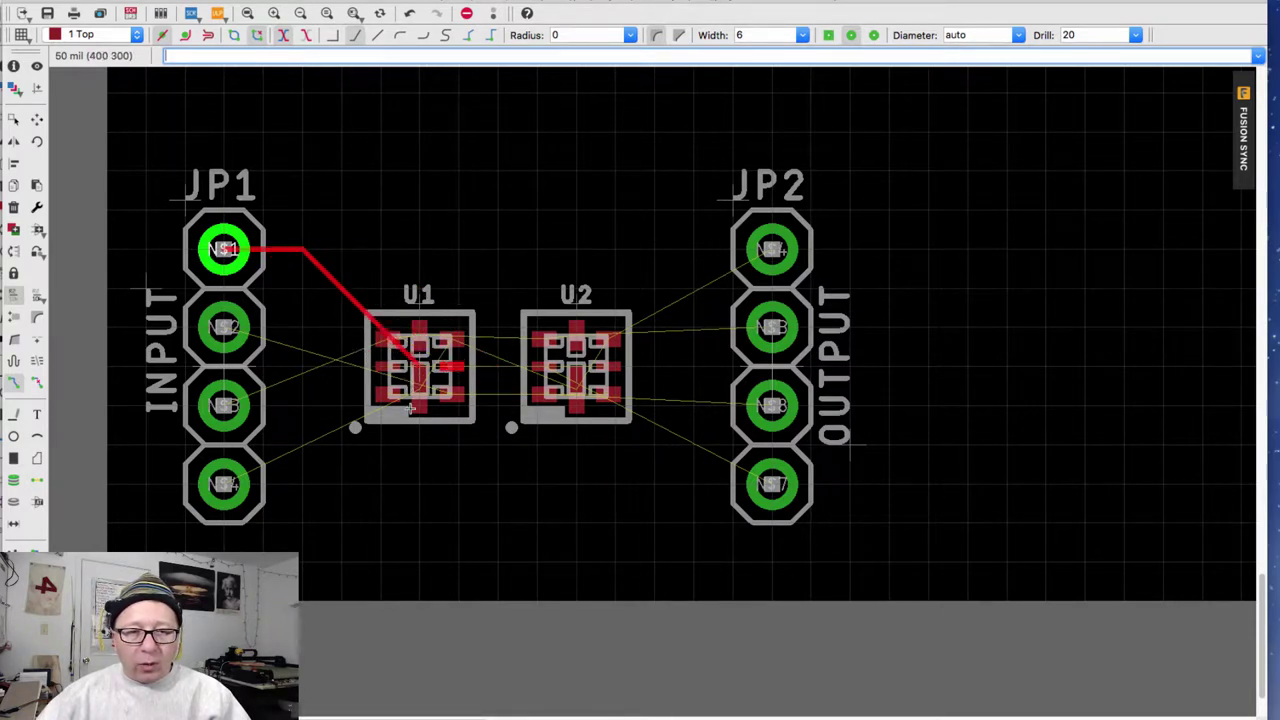
{"action": "right_click", "coordinate": [420, 396]}
{"action": "right_click", "coordinate": [428, 400]}
{"action": "right_click", "coordinate": [425, 400]}
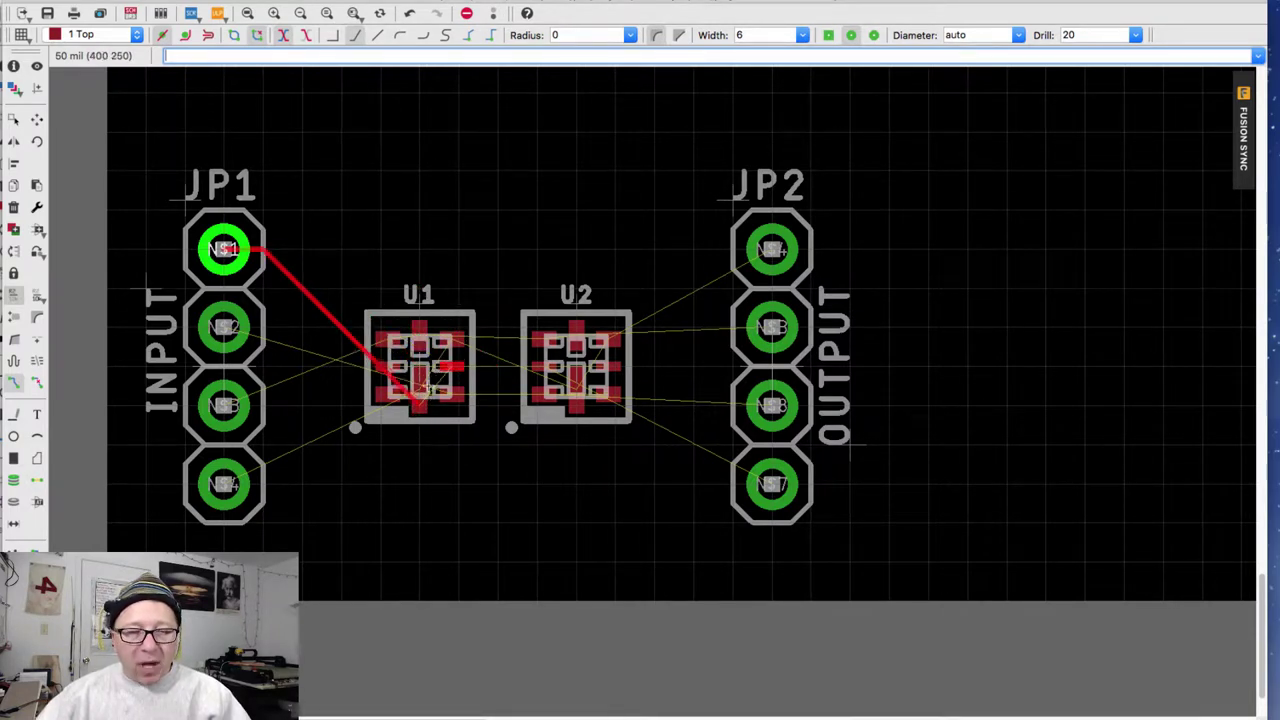
{"action": "scroll", "coordinate": [428, 398], "scroll_direction": "up", "scroll_amount": 2}
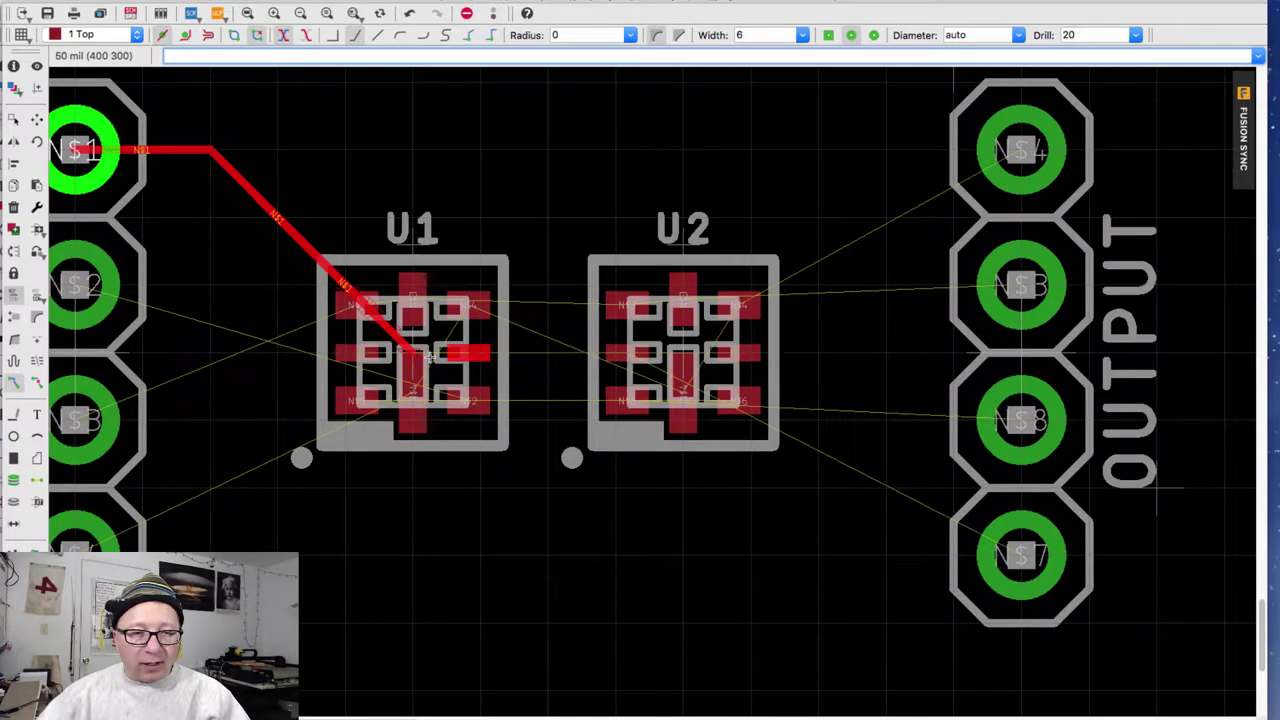
{"action": "scroll", "coordinate": [428, 357], "scroll_direction": "up", "scroll_amount": 5}
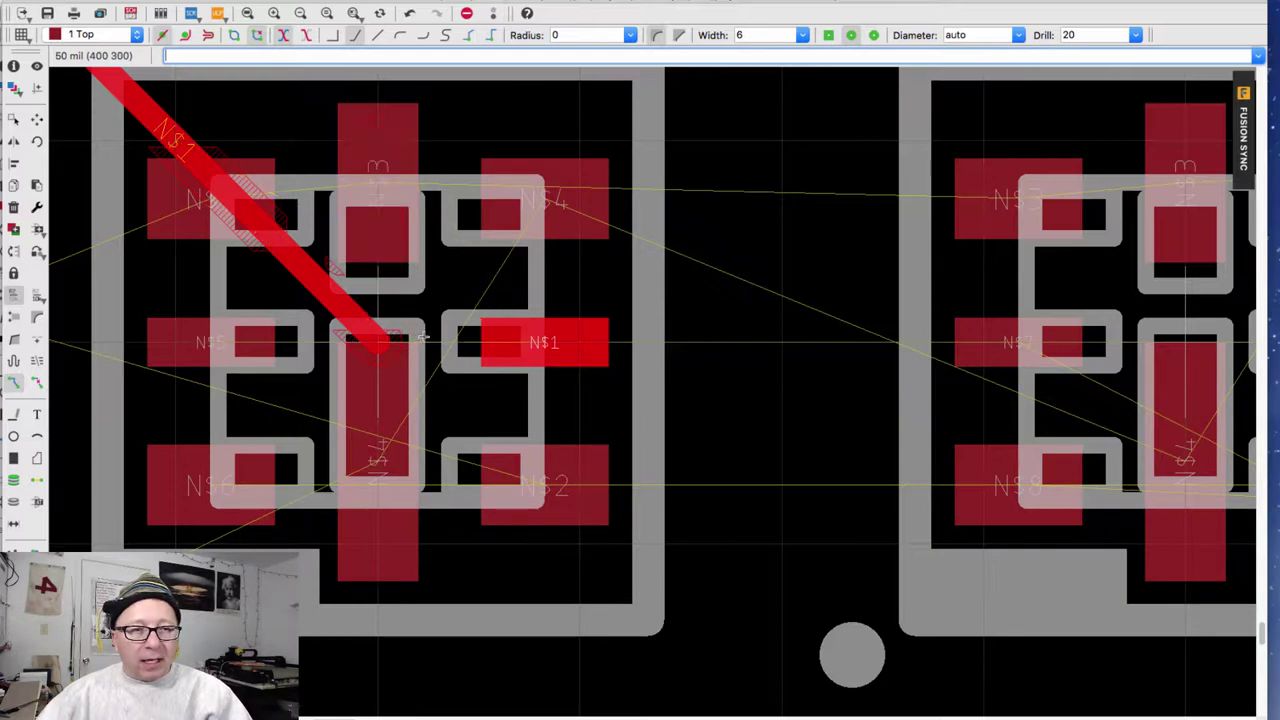
Check the N$1 trace for overlaps with U1's other pads, extend it to U1's N$1 pad, and undo the trace
{"action": "left_click", "coordinate": [245, 229]}
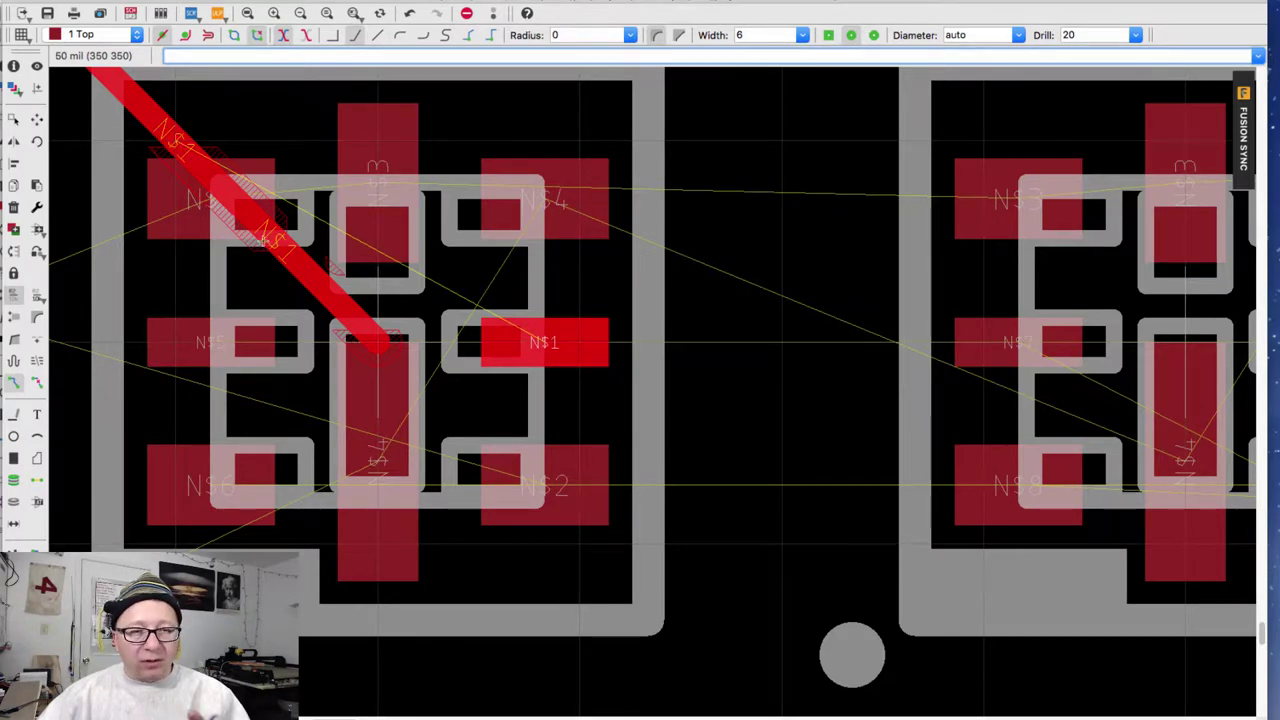
{"action": "left_click", "coordinate": [194, 157]}
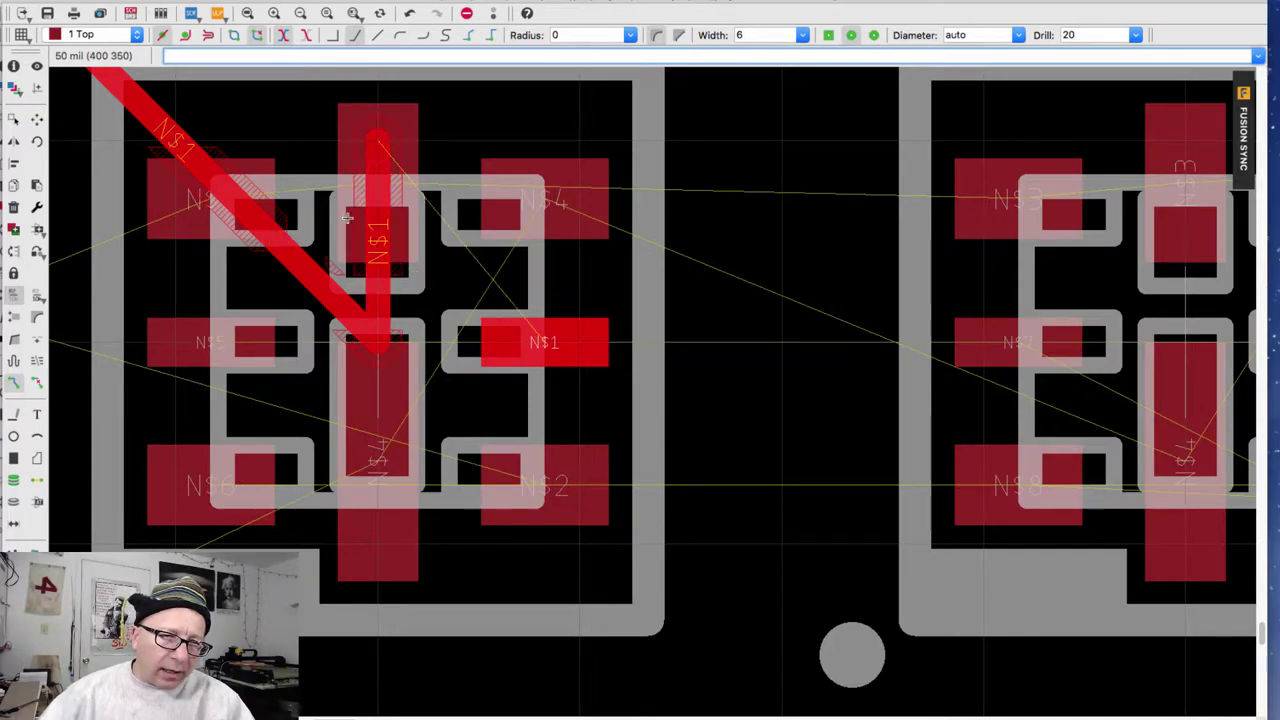
{"action": "scroll", "coordinate": [275, 200], "scroll_direction": "up", "scroll_amount": 2}
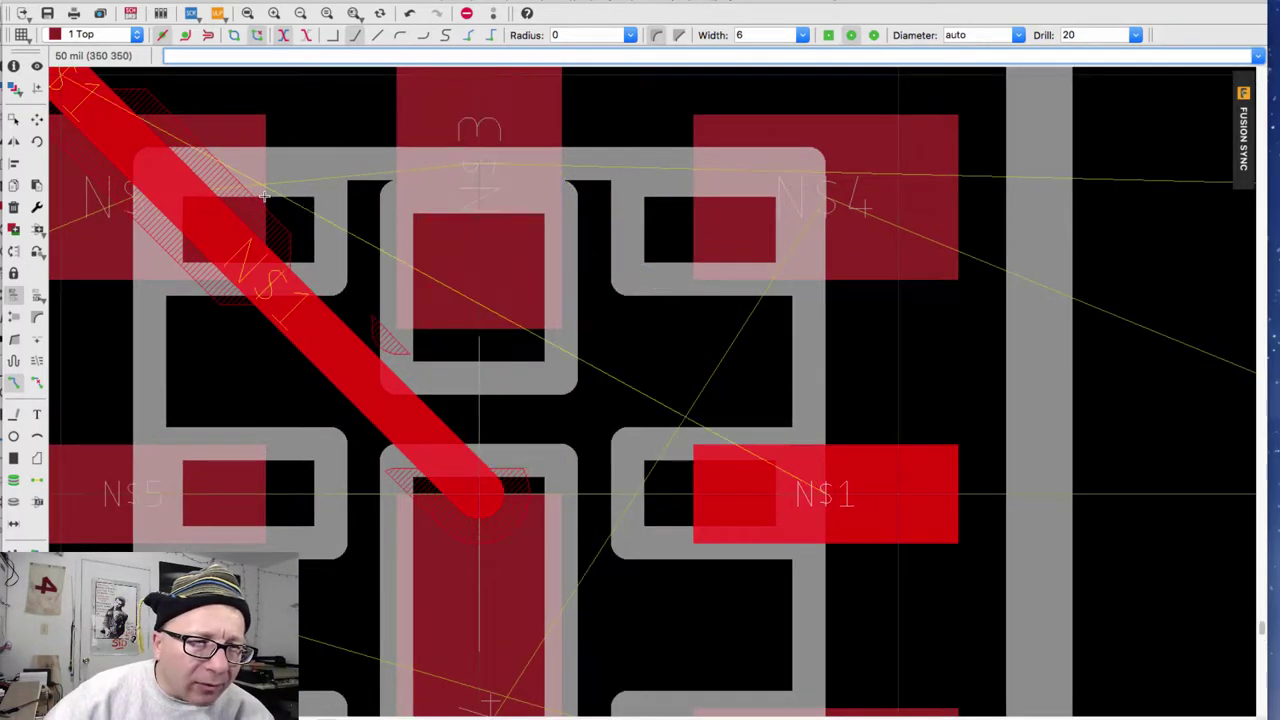
{"action": "scroll", "coordinate": [327, 211], "scroll_direction": "down", "scroll_amount": 4}
{"action": "scroll", "coordinate": [327, 211], "scroll_direction": "down", "scroll_amount": 2}
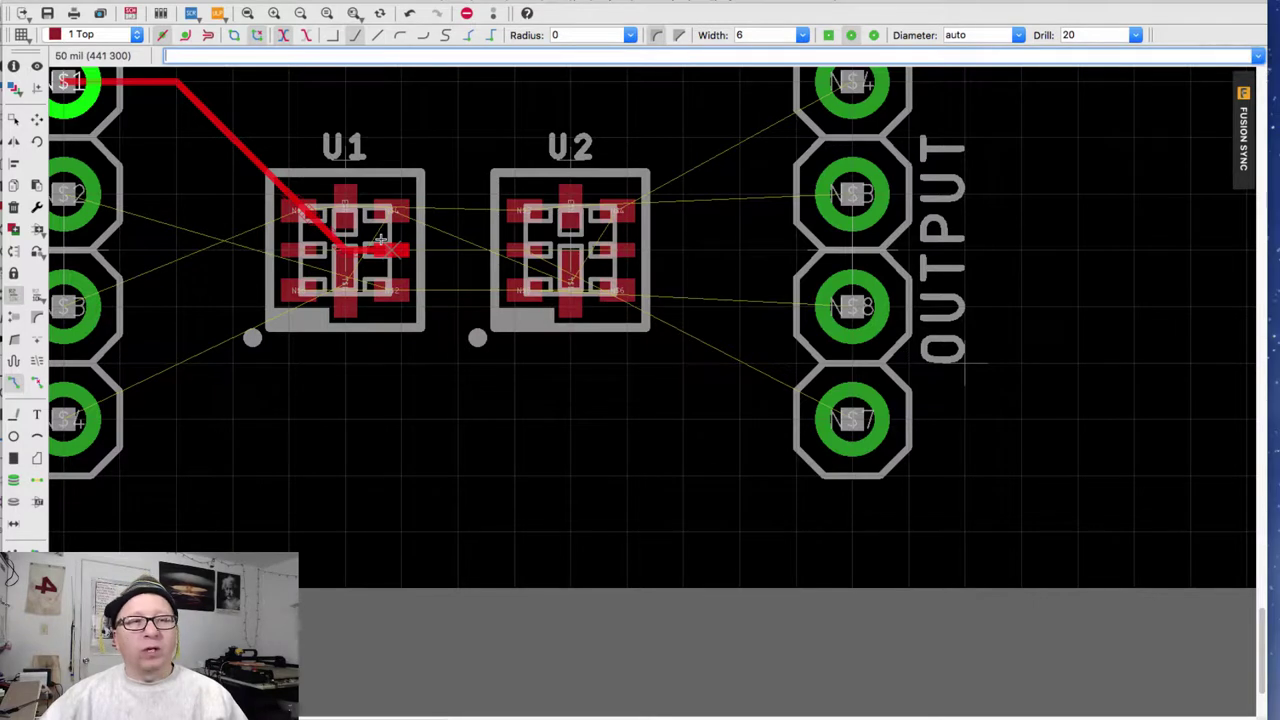
{"action": "left_click", "coordinate": [358, 222]}
{"action": "key", "text": "super+z"}
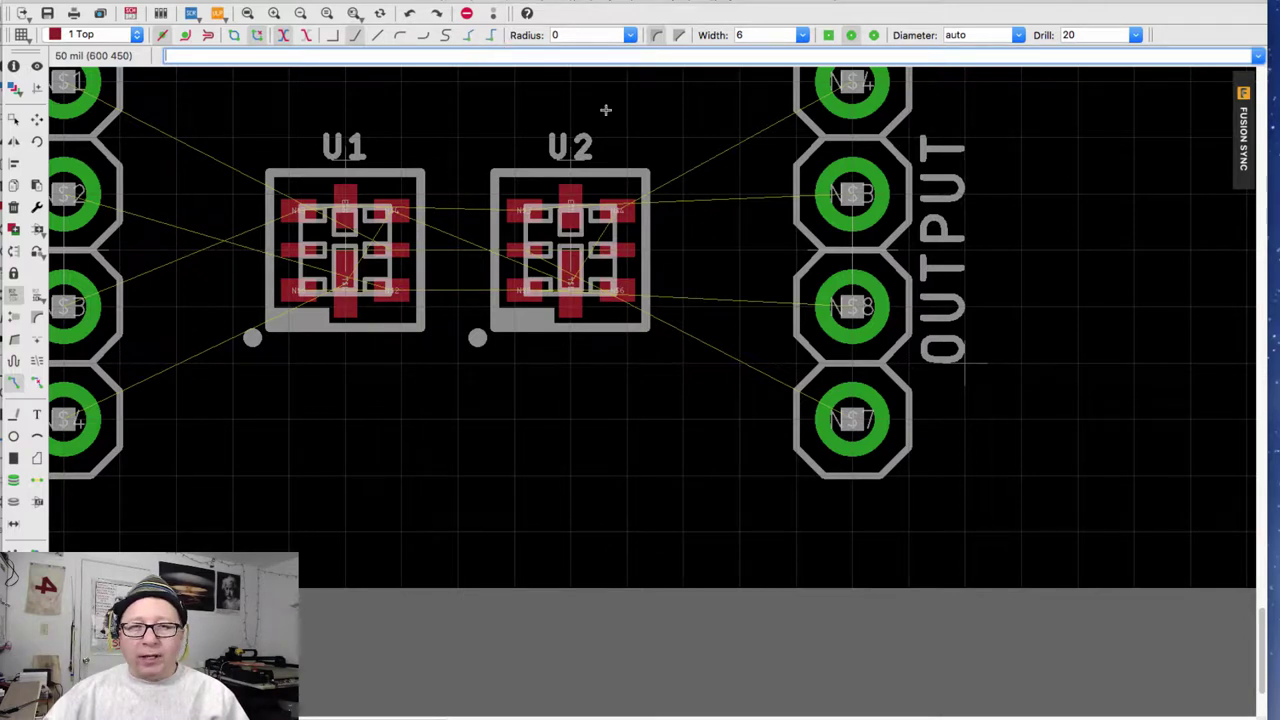
Review the trace width and the available via drill sizes for routing
{"action": "left_click", "coordinate": [776, 34]}
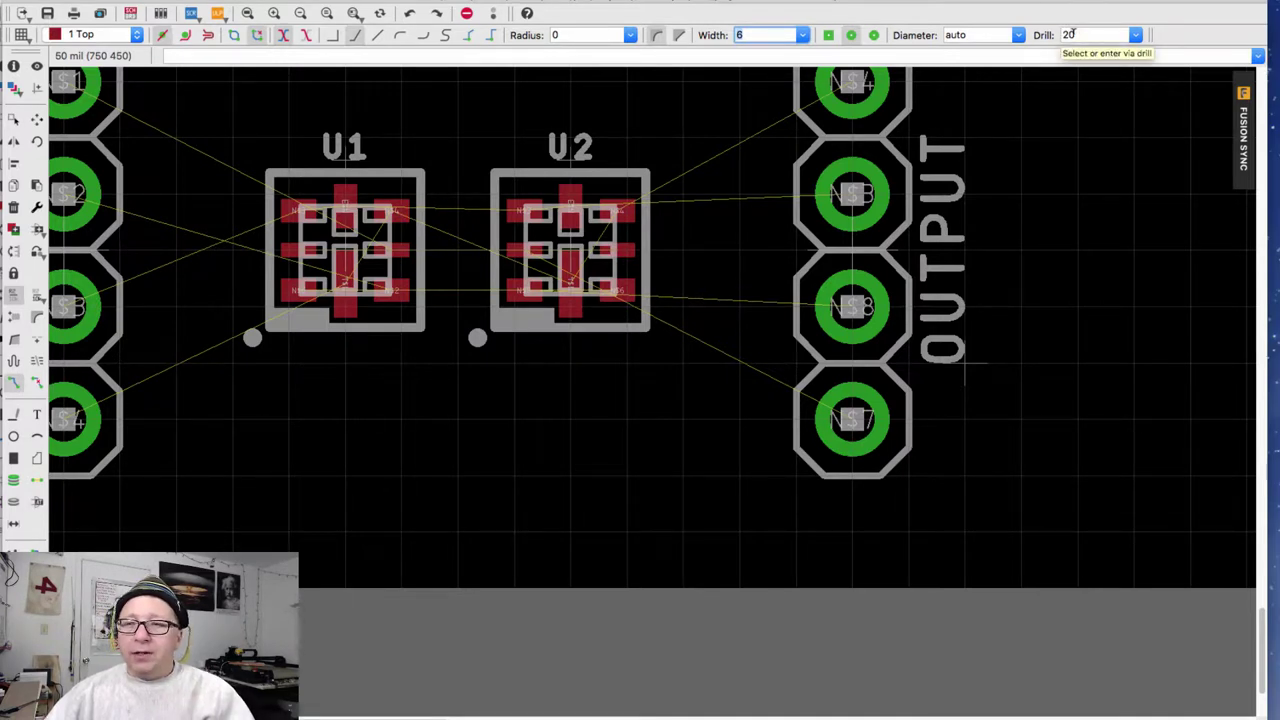
{"action": "left_click", "coordinate": [1135, 35]}
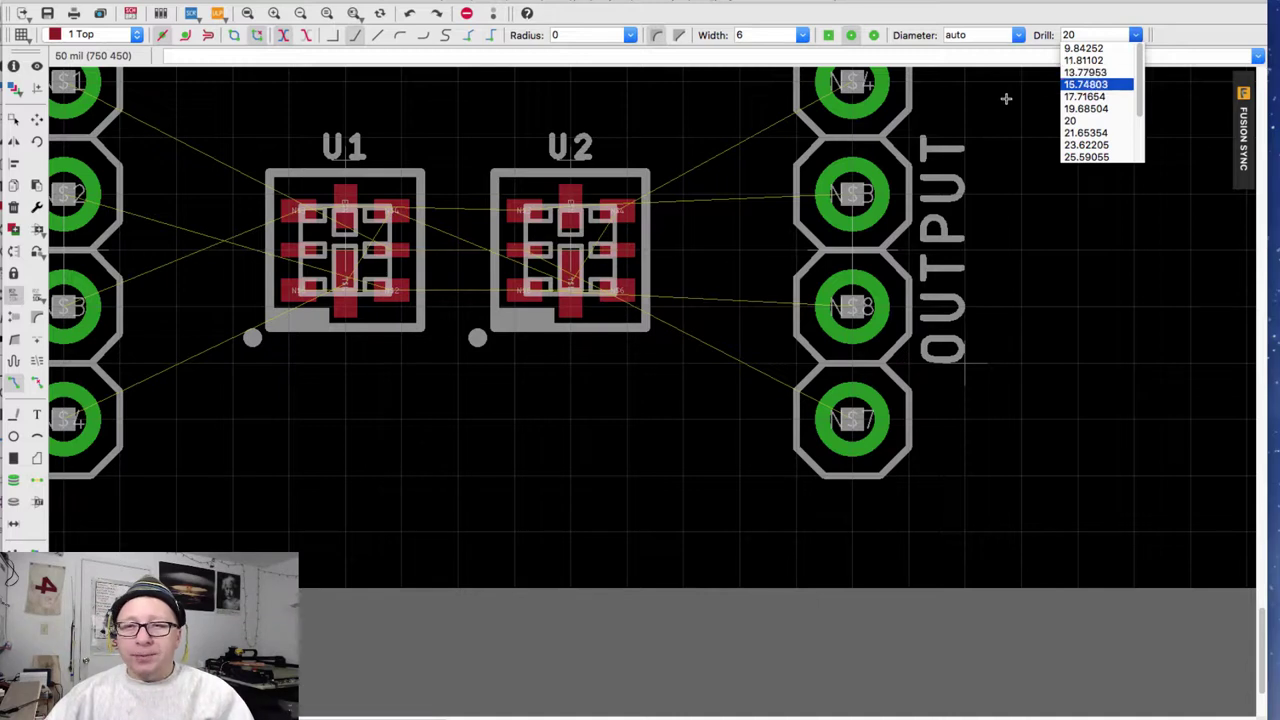
{"action": "key", "text": "Escape"}
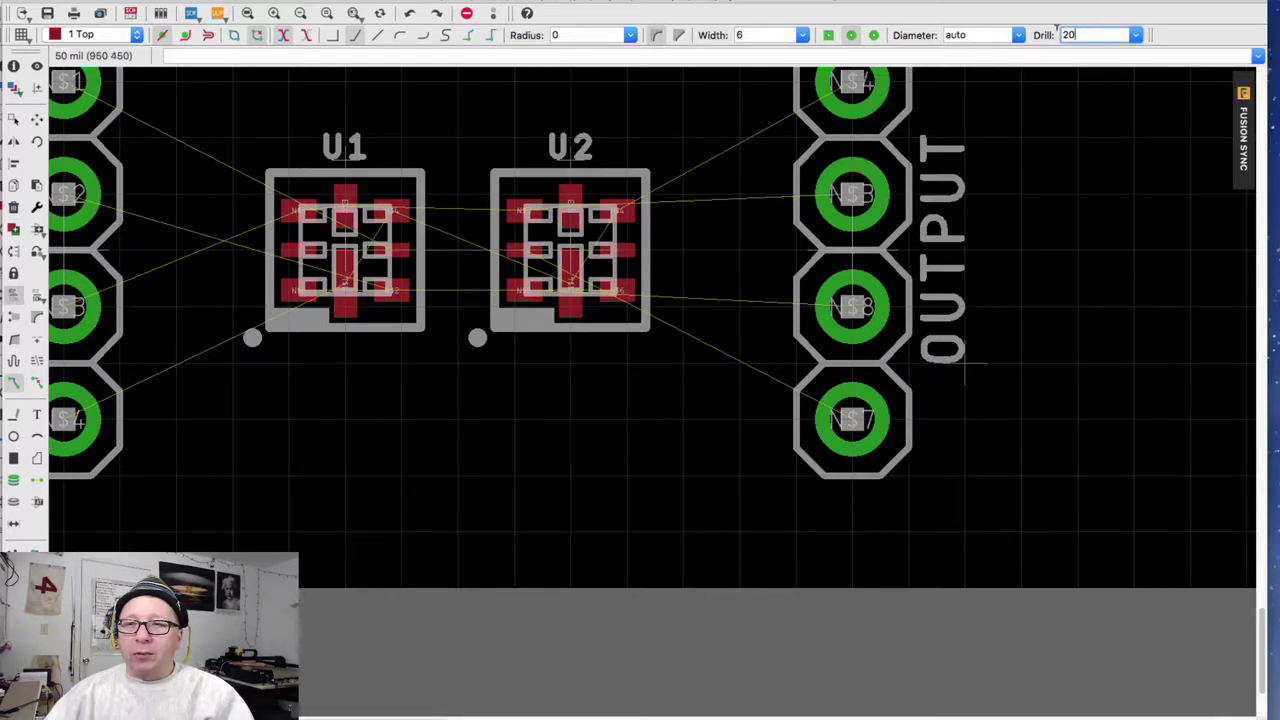
{"action": "double_click", "coordinate": [1062, 35]}
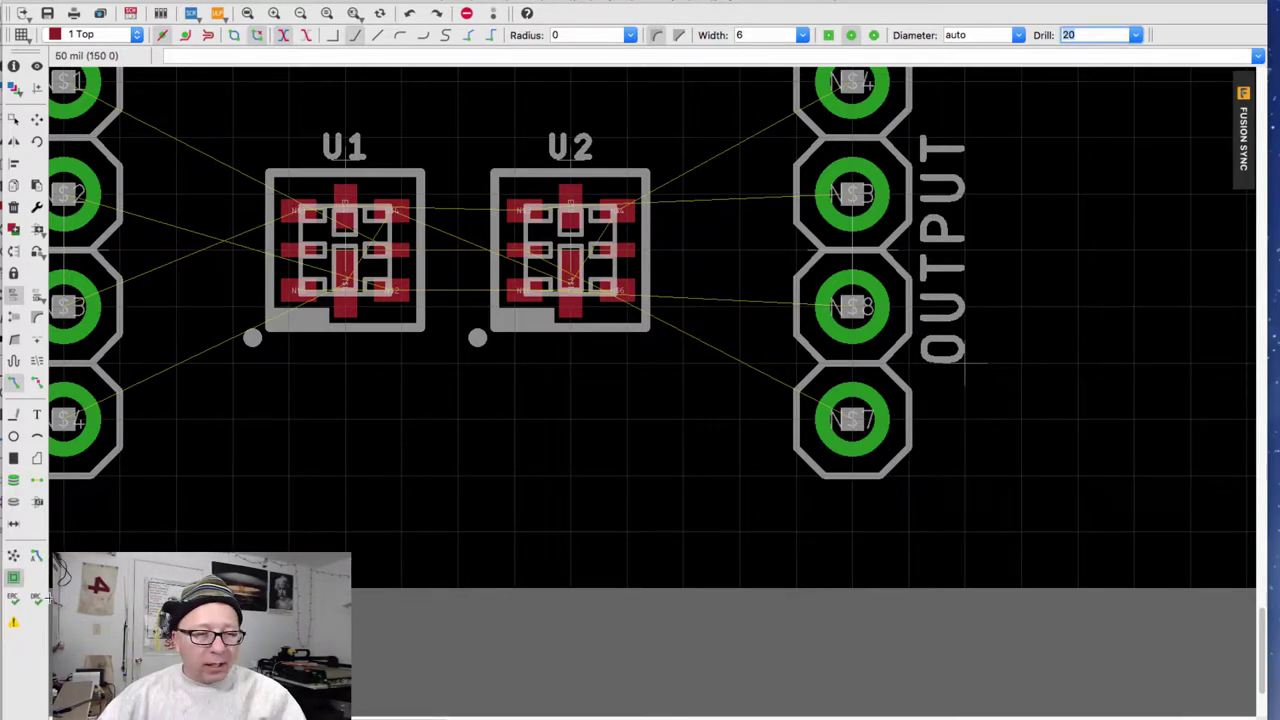
Review the board's design rules, from layers and clearances through annular rings and masks to miscellaneous checks, and close them without running a check
{"action": "left_click", "coordinate": [39, 604]}
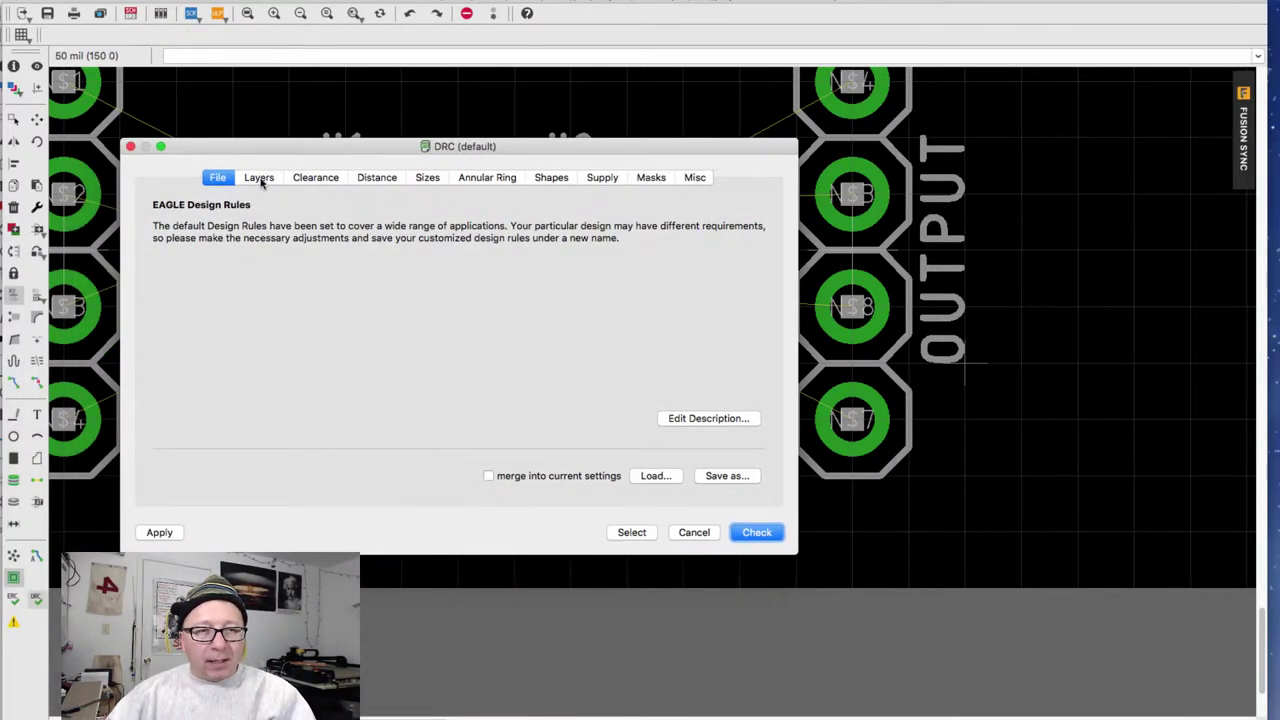
{"action": "left_click", "coordinate": [259, 177]}
{"action": "left_click", "coordinate": [316, 177]}
{"action": "left_click", "coordinate": [366, 183]}
{"action": "left_click", "coordinate": [428, 183]}
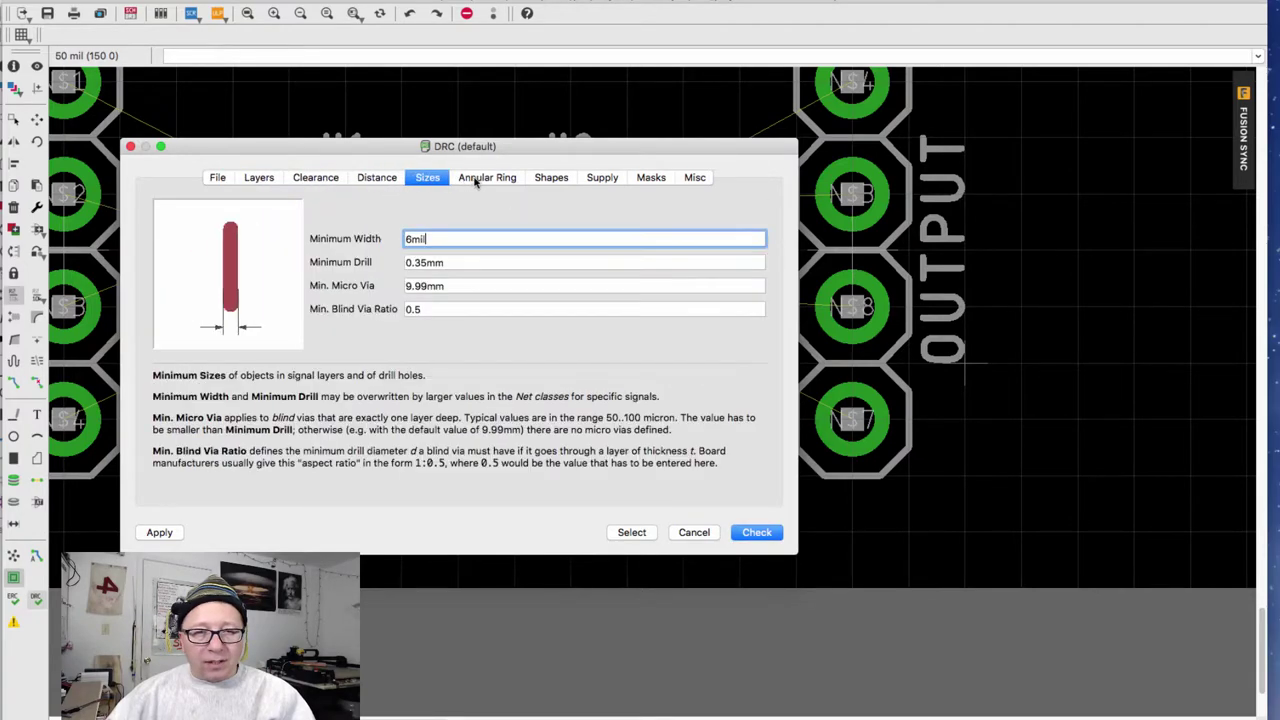
{"action": "left_click", "coordinate": [498, 183]}
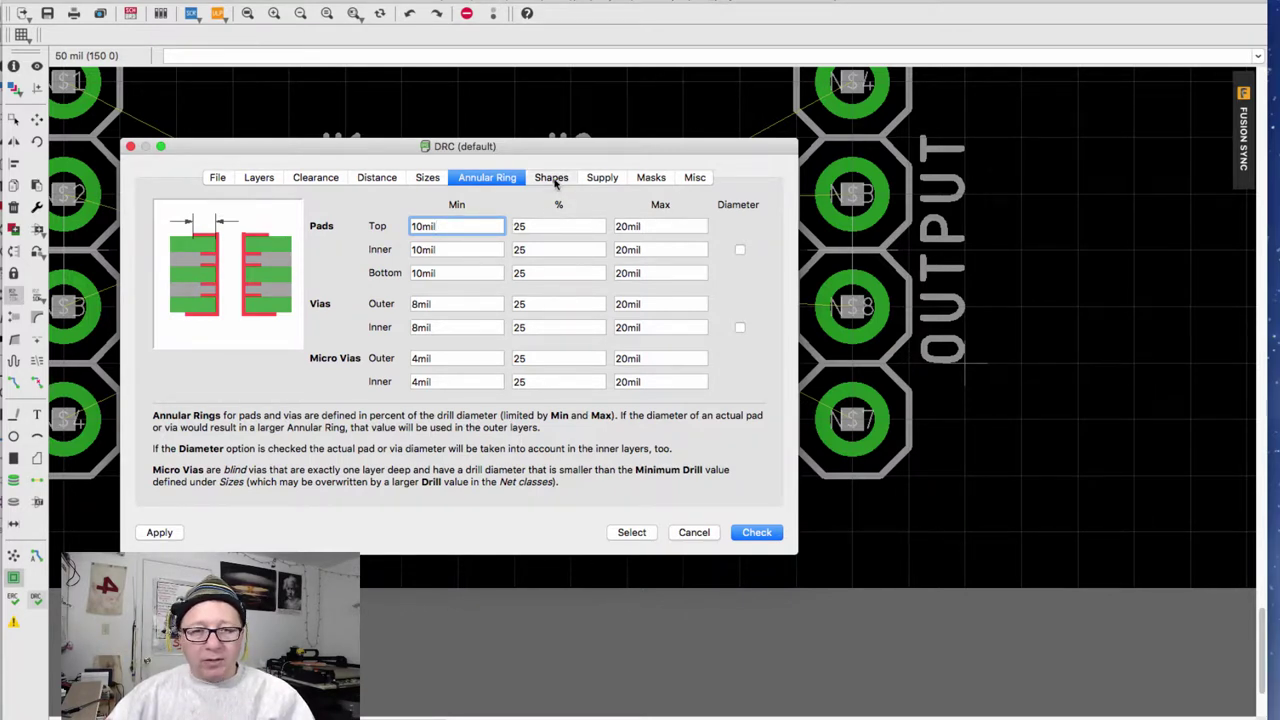
{"action": "left_click", "coordinate": [551, 178]}
{"action": "left_click", "coordinate": [620, 178]}
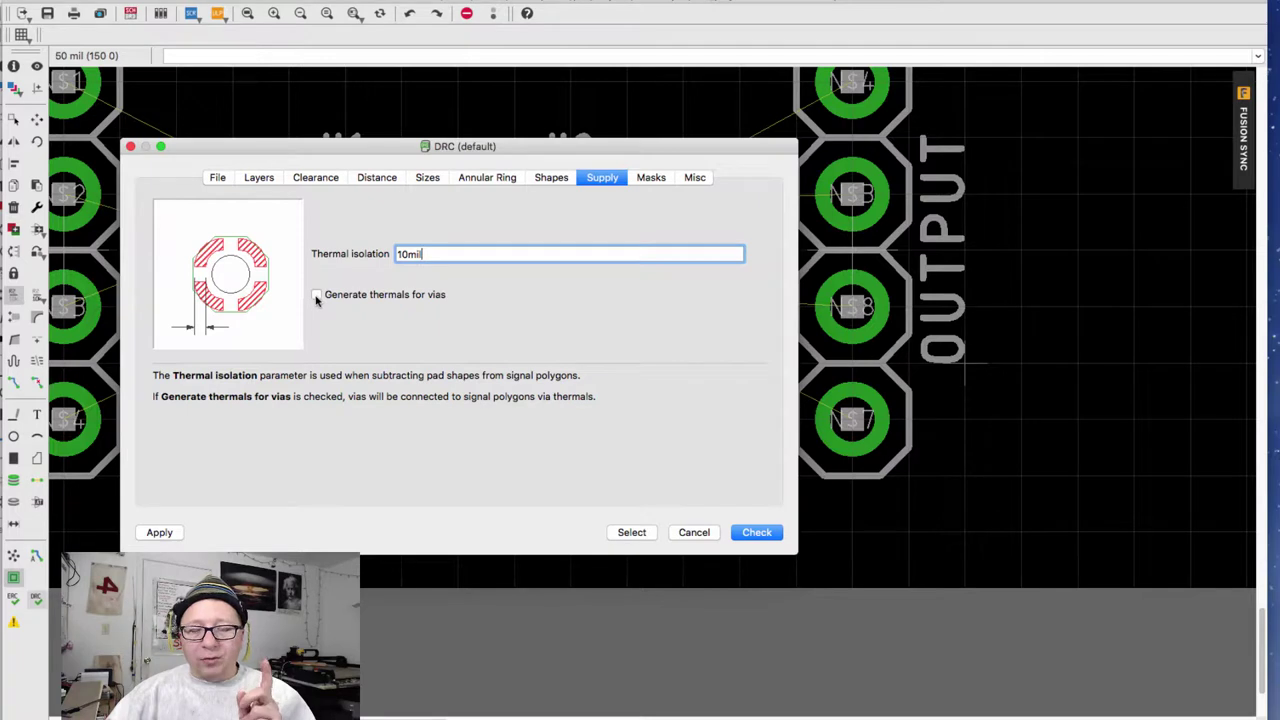
{"action": "left_click", "coordinate": [660, 179]}
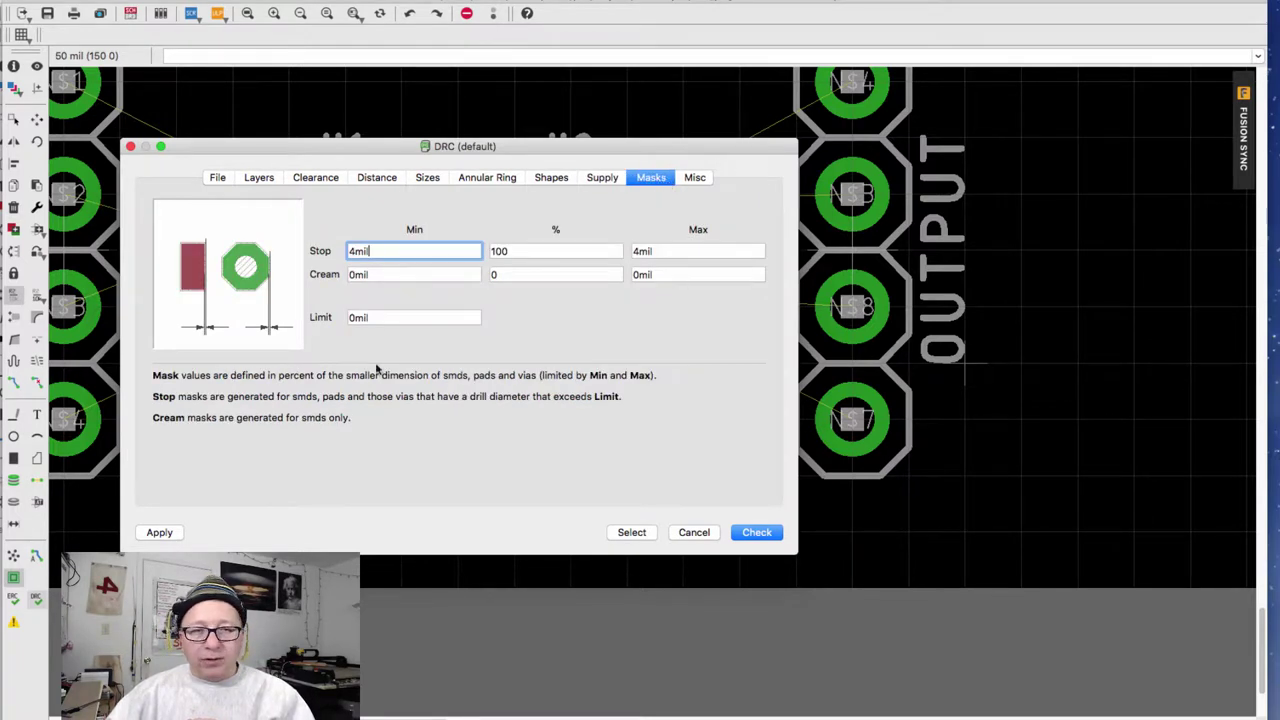
{"action": "left_click", "coordinate": [695, 178]}
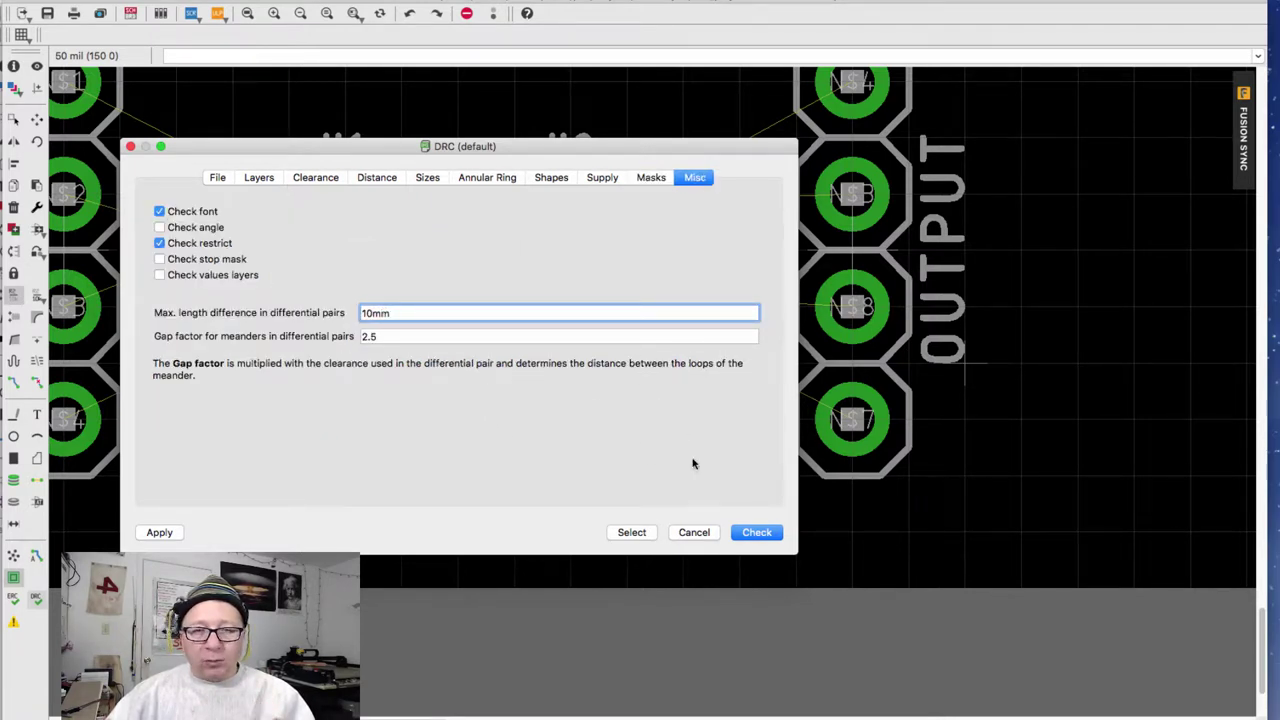
{"action": "left_click", "coordinate": [694, 533]}
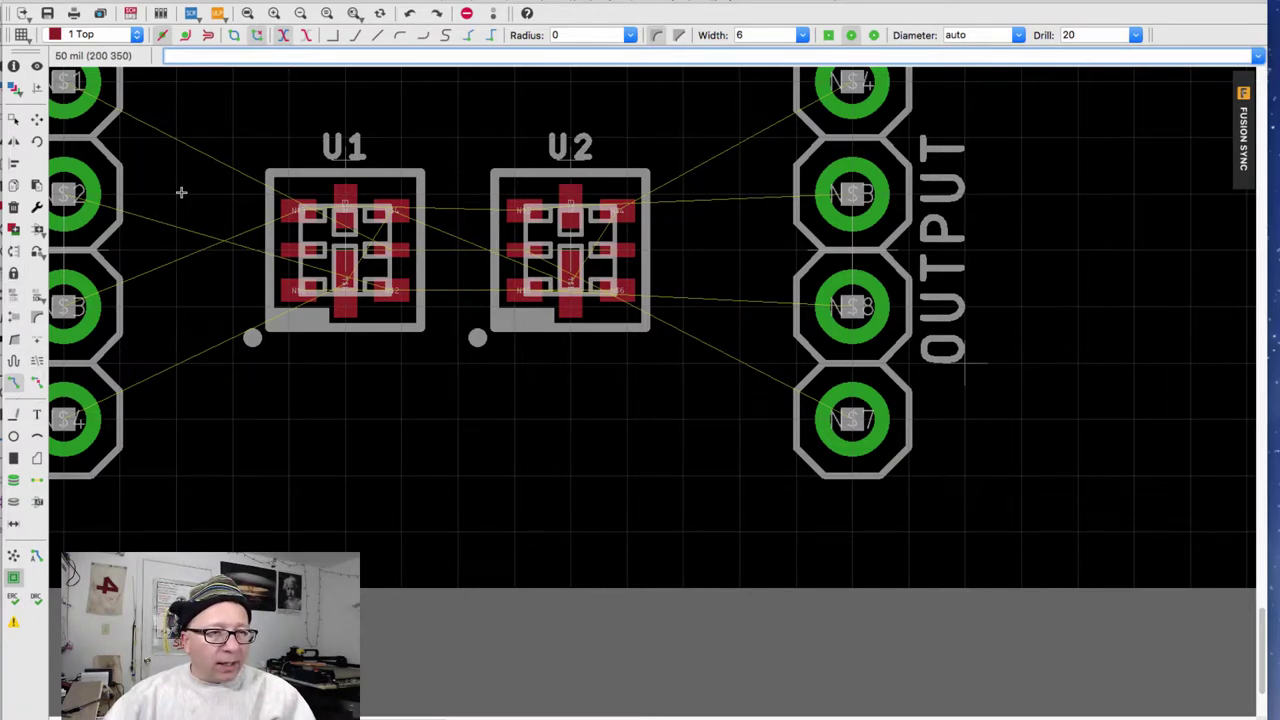
{"action": "scroll", "coordinate": [228, 214], "scroll_direction": "down", "scroll_amount": 1}
{"action": "middle_click_drag", "start_coordinate": [265, 234], "coordinate": [408, 276]}
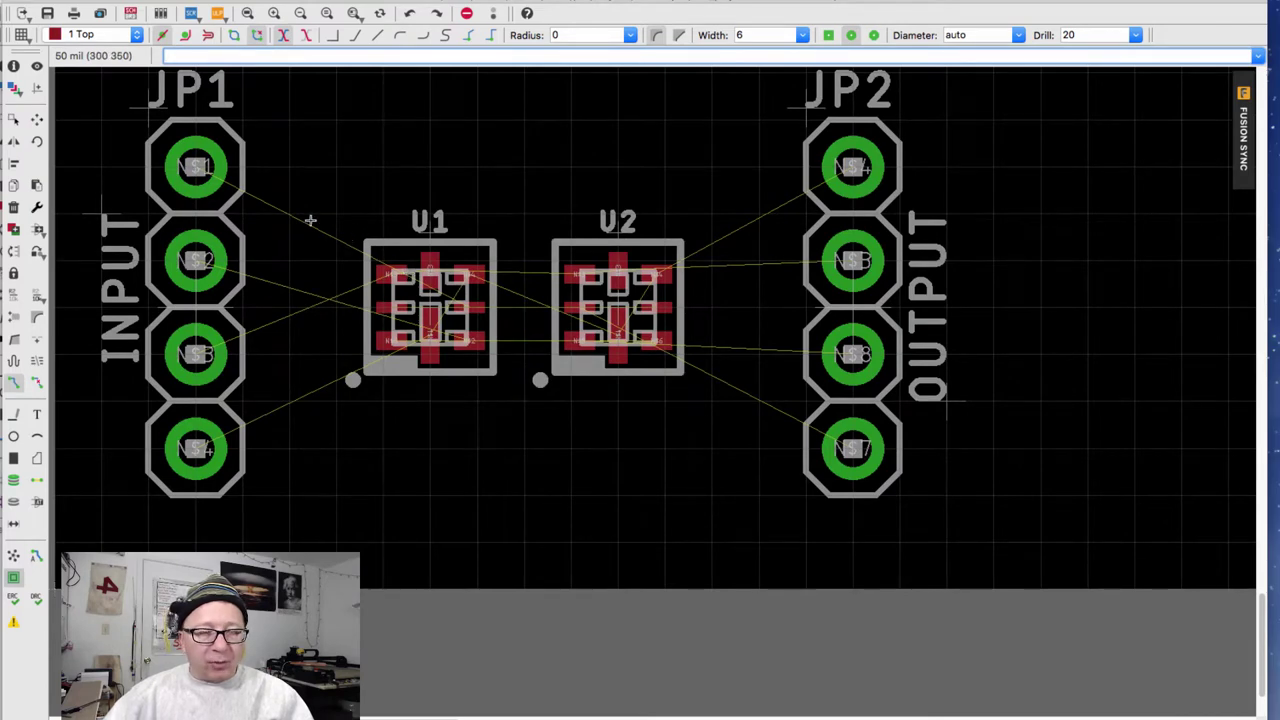
{"action": "scroll", "coordinate": [300, 240], "scroll_direction": "up", "scroll_amount": 1}
{"action": "scroll", "coordinate": [418, 292], "scroll_direction": "up", "scroll_amount": 1}
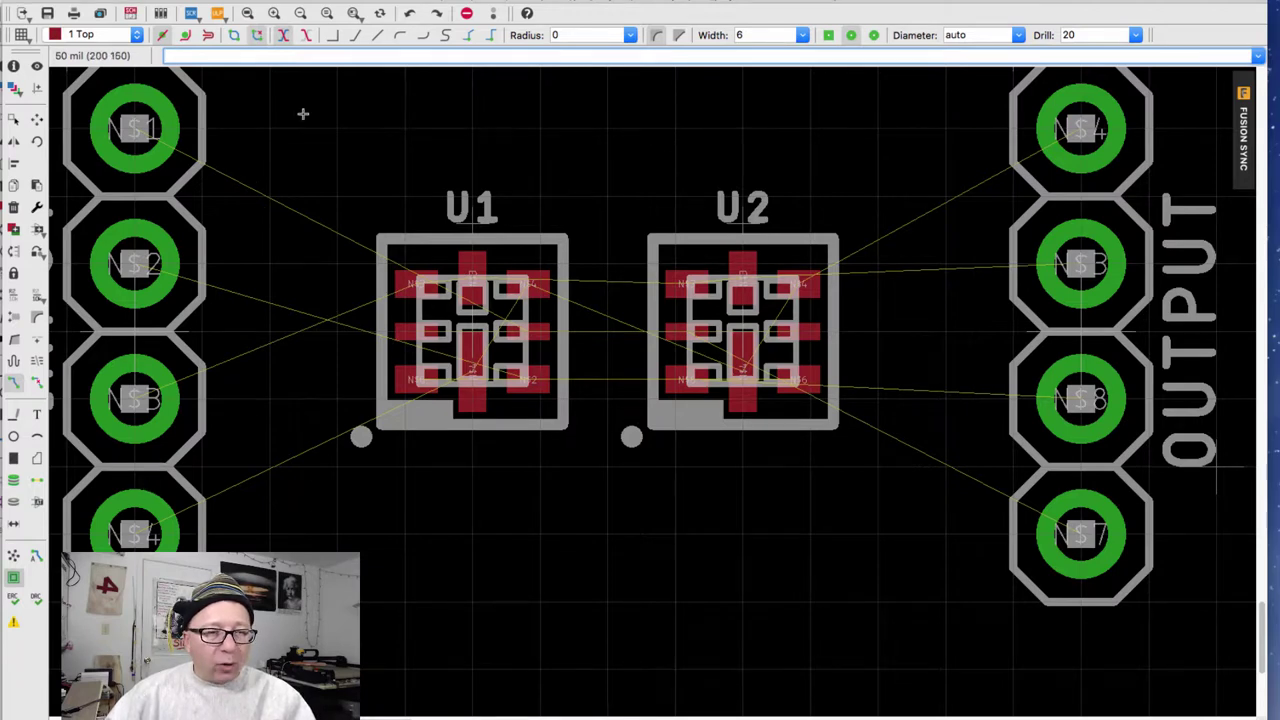
{"action": "scroll", "coordinate": [305, 121], "scroll_direction": "down", "scroll_amount": 1}
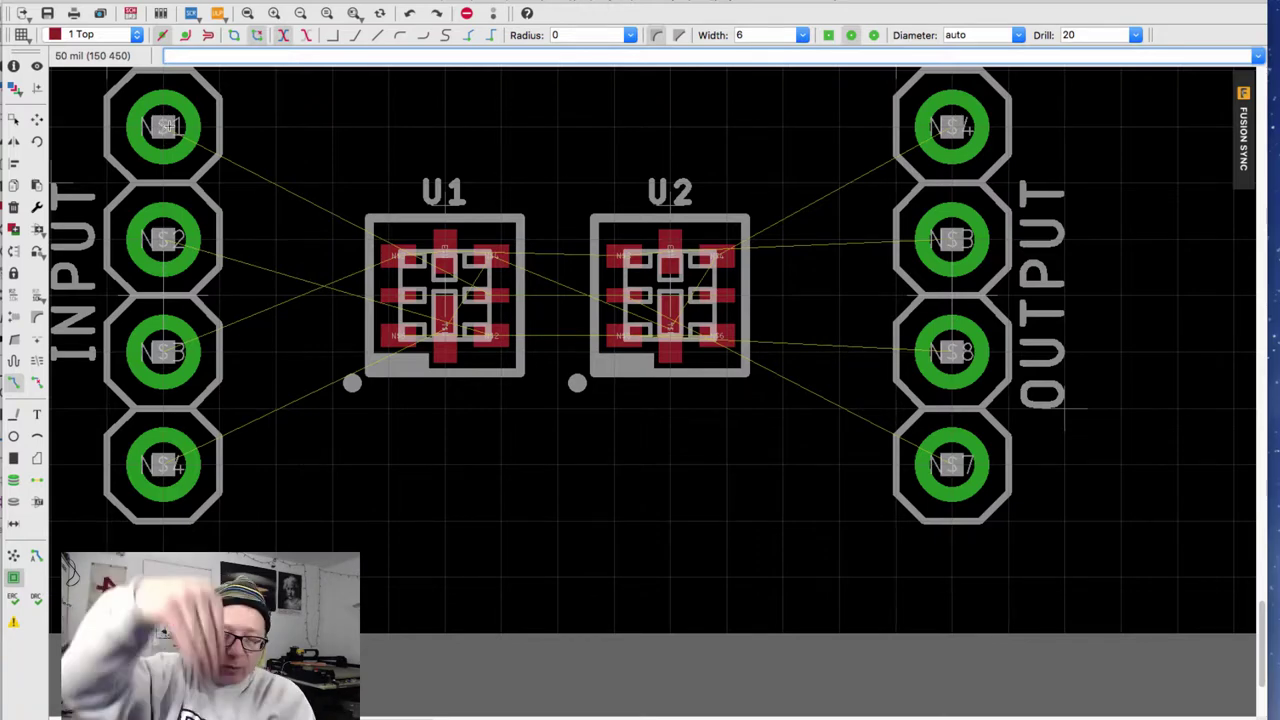
{"action": "scroll", "coordinate": [168, 143], "scroll_direction": "down", "scroll_amount": 4}
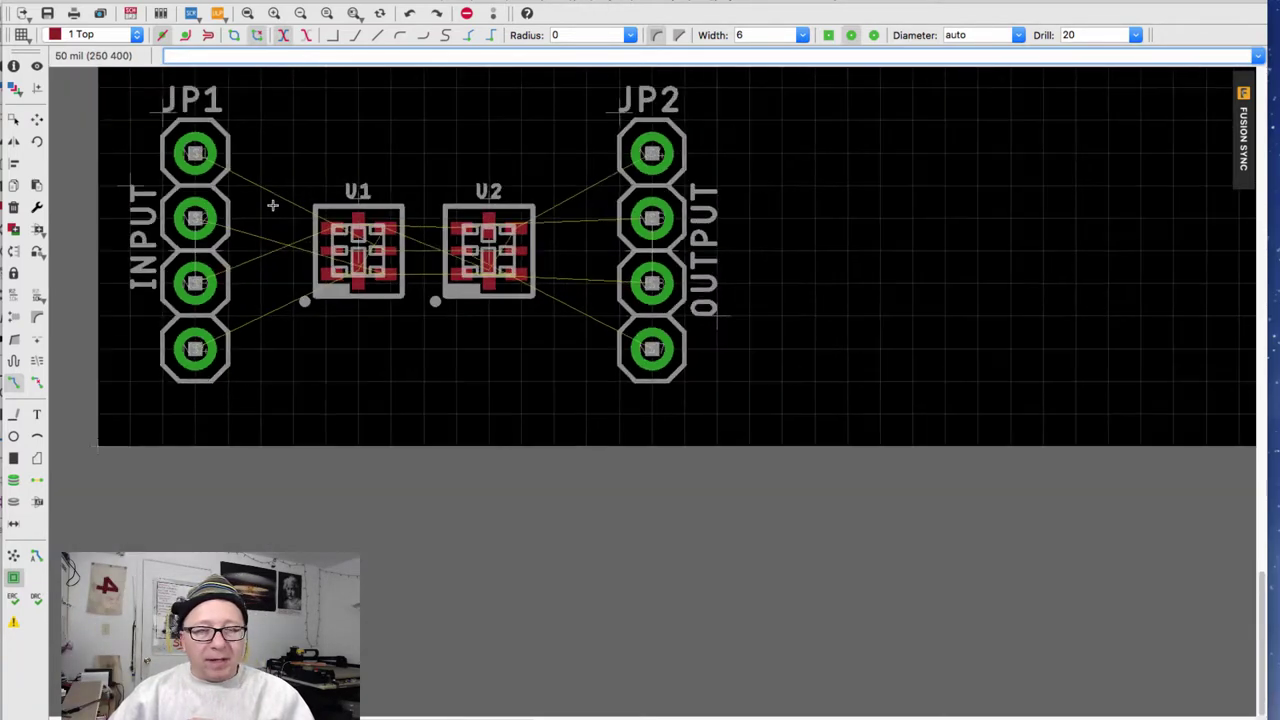
{"action": "scroll", "coordinate": [285, 250], "scroll_direction": "up", "scroll_amount": 2}
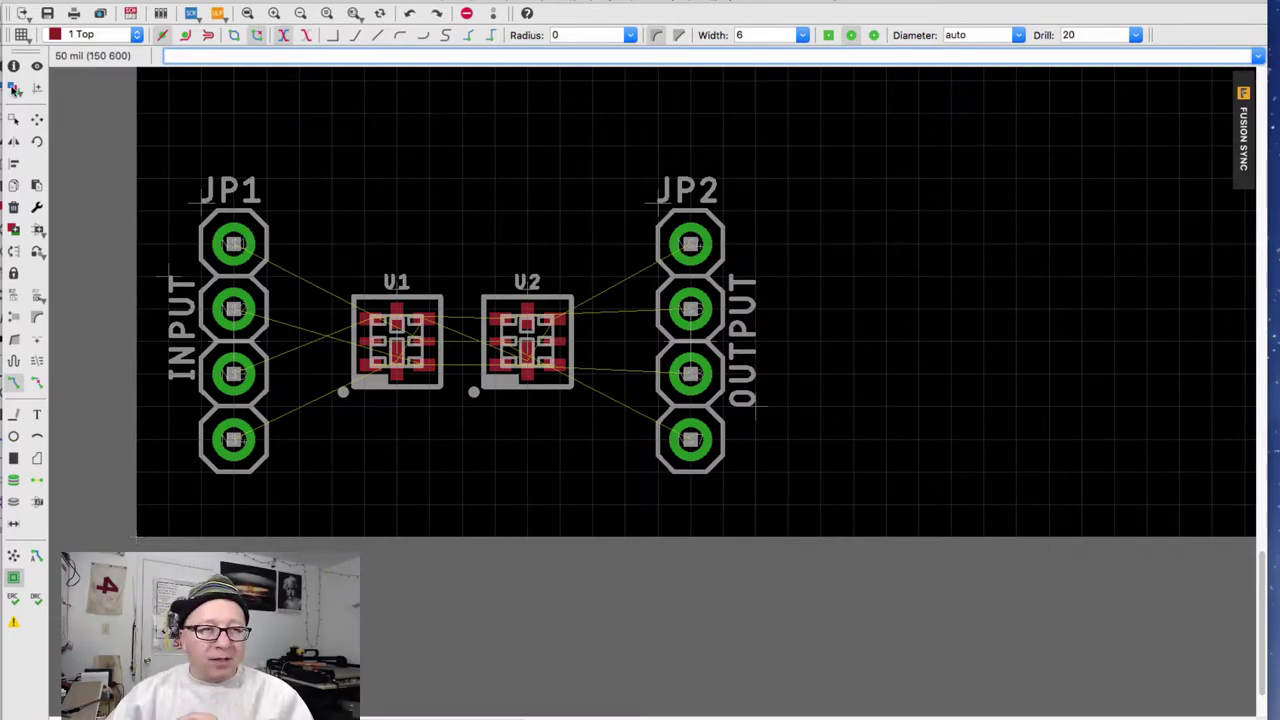
Open the board's visible layer settings and hide the Unrouted and tOrigins layers
{"action": "left_click", "coordinate": [14, 88]}
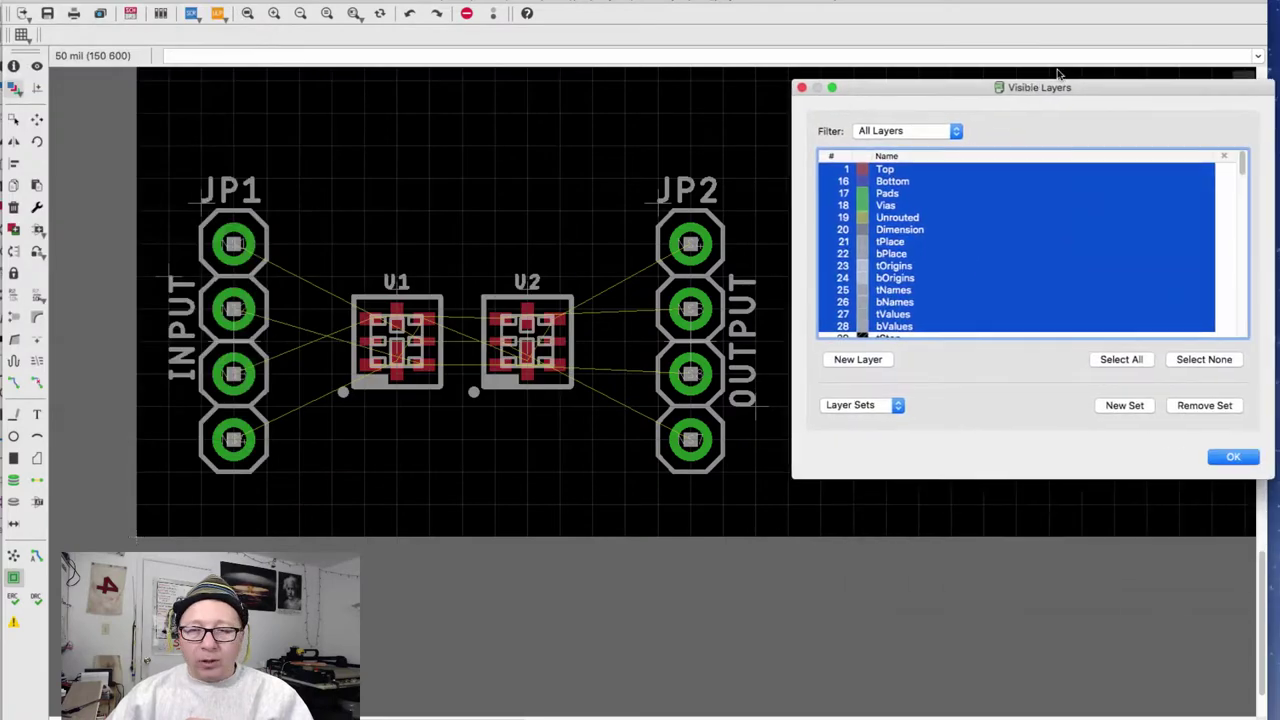
{"action": "left_click_drag", "start_coordinate": [1058, 73], "coordinate": [1080, 54]}
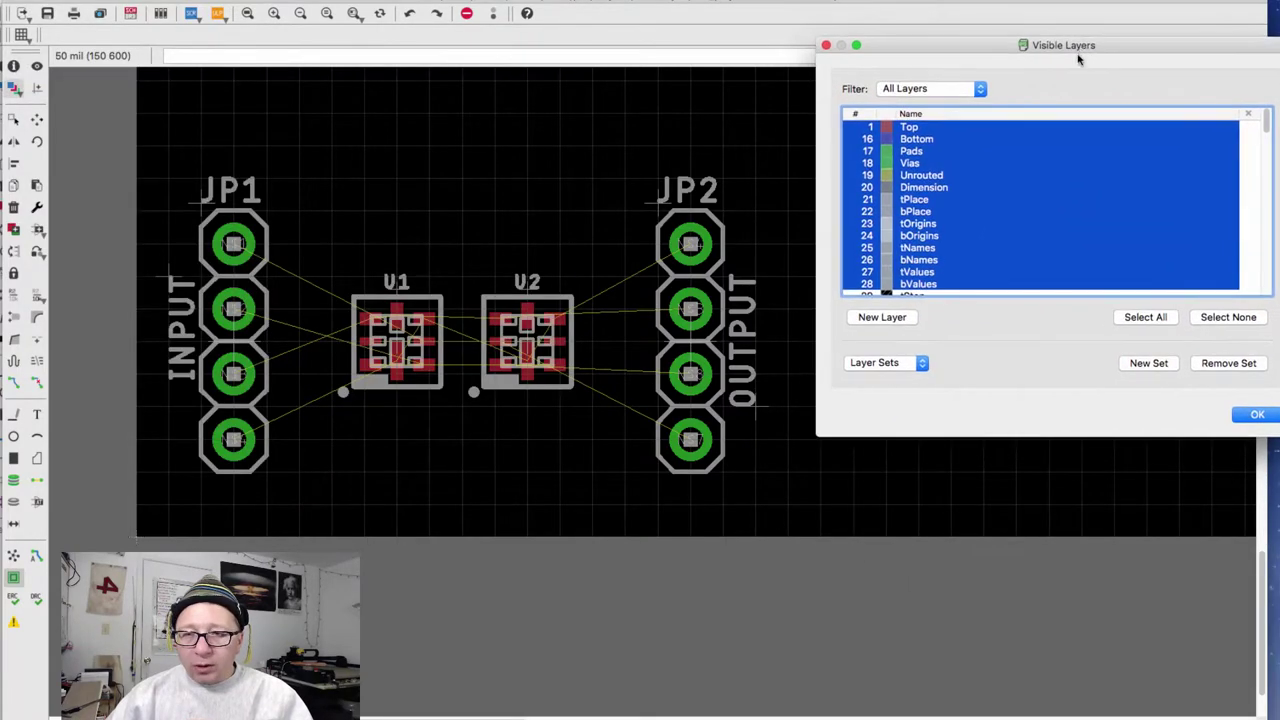
{"action": "left_click", "coordinate": [889, 181]}
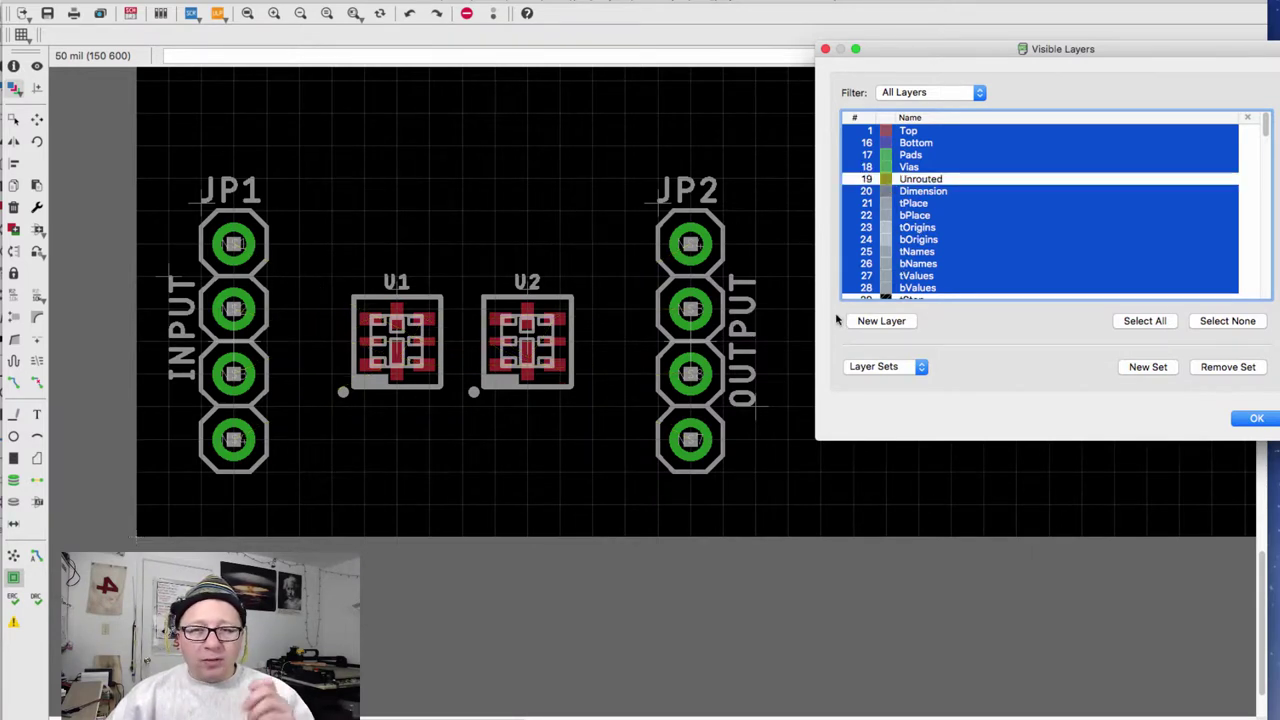
{"action": "left_click", "coordinate": [886, 204]}
{"action": "left_click", "coordinate": [888, 206]}
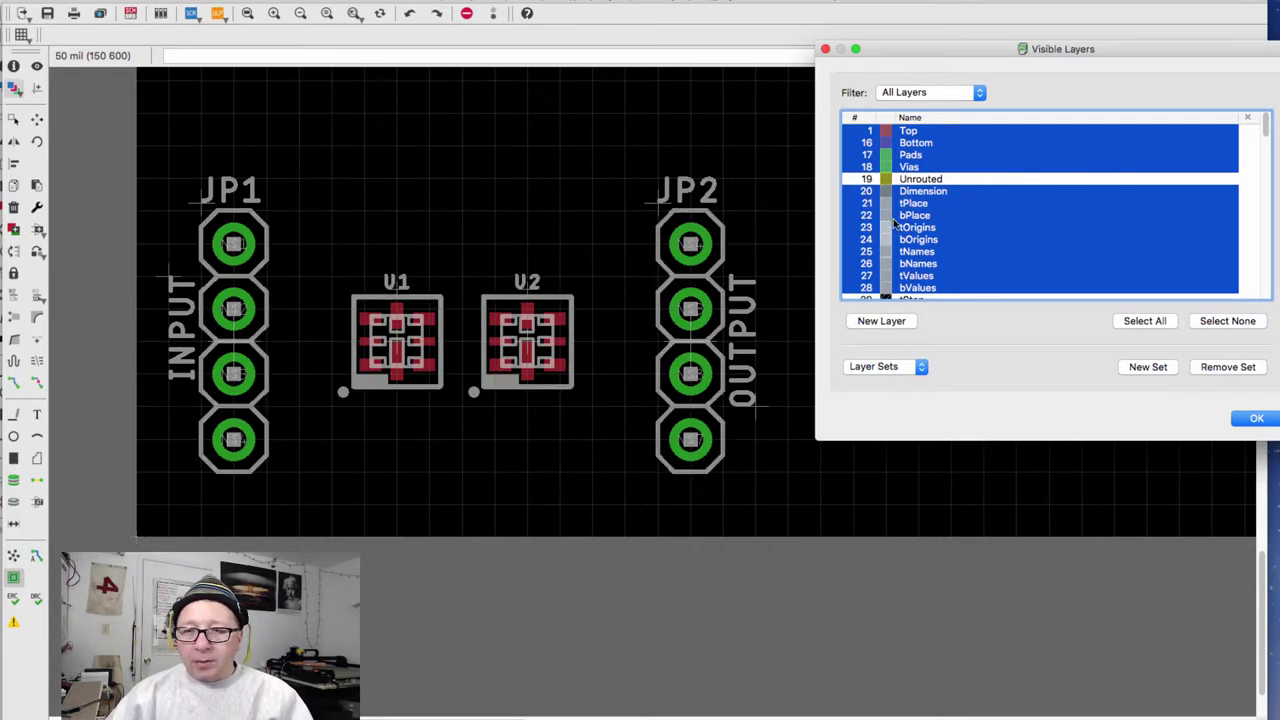
{"action": "left_click", "coordinate": [895, 229]}
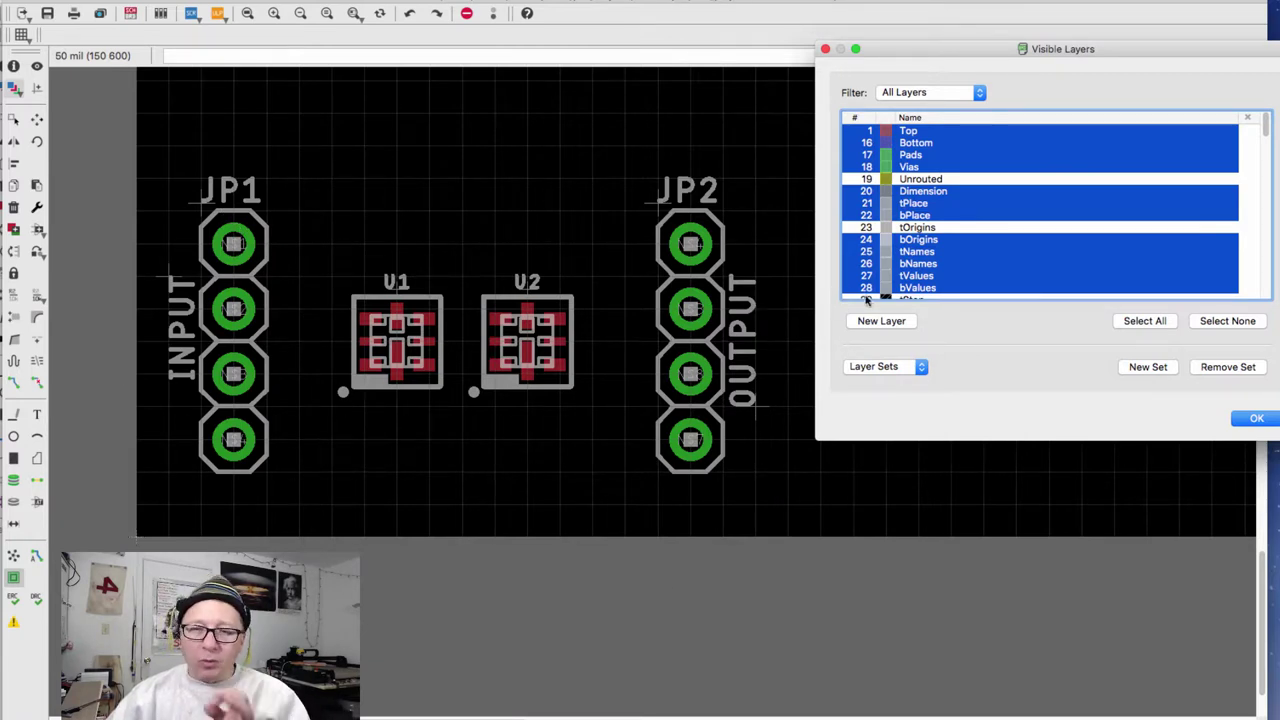
Toggle the tValues and tNames layers off and on to check which board text each one controls
{"action": "scroll", "coordinate": [922, 272], "scroll_direction": "down", "scroll_amount": 3}
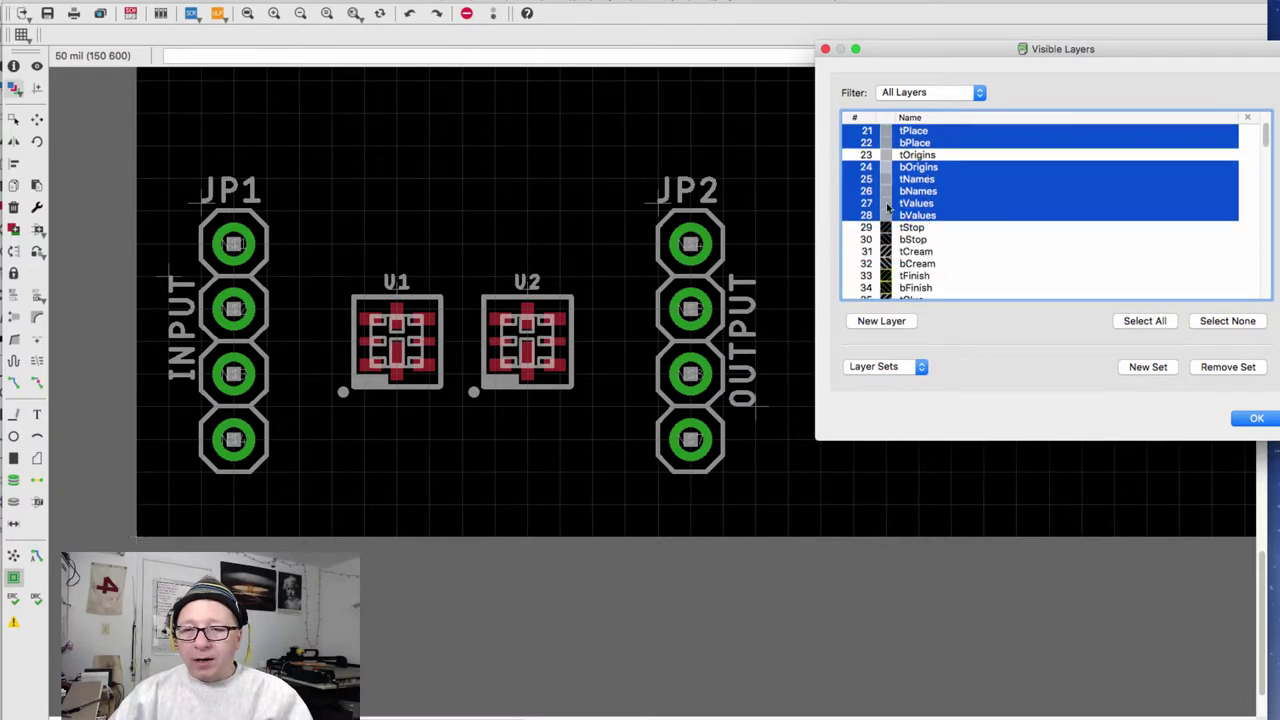
{"action": "left_click", "coordinate": [888, 207]}
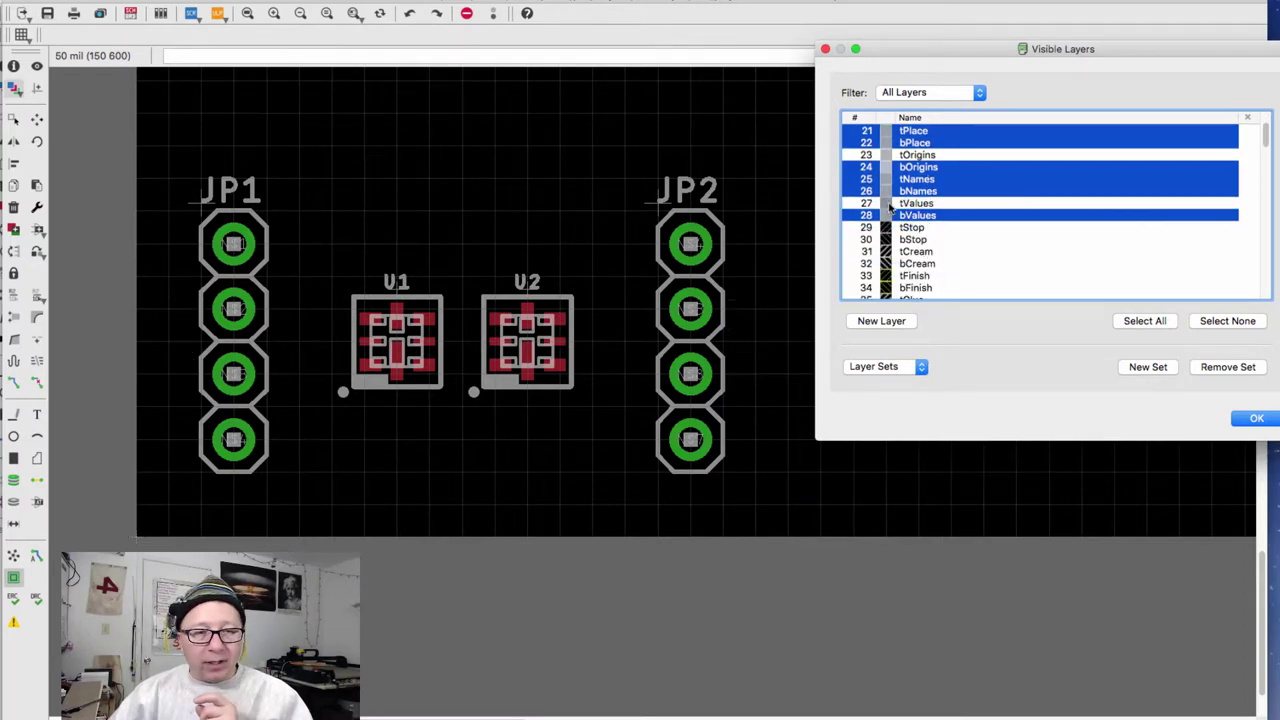
{"action": "left_click", "coordinate": [889, 208]}
{"action": "left_click", "coordinate": [889, 207]}
{"action": "left_click", "coordinate": [889, 207]}
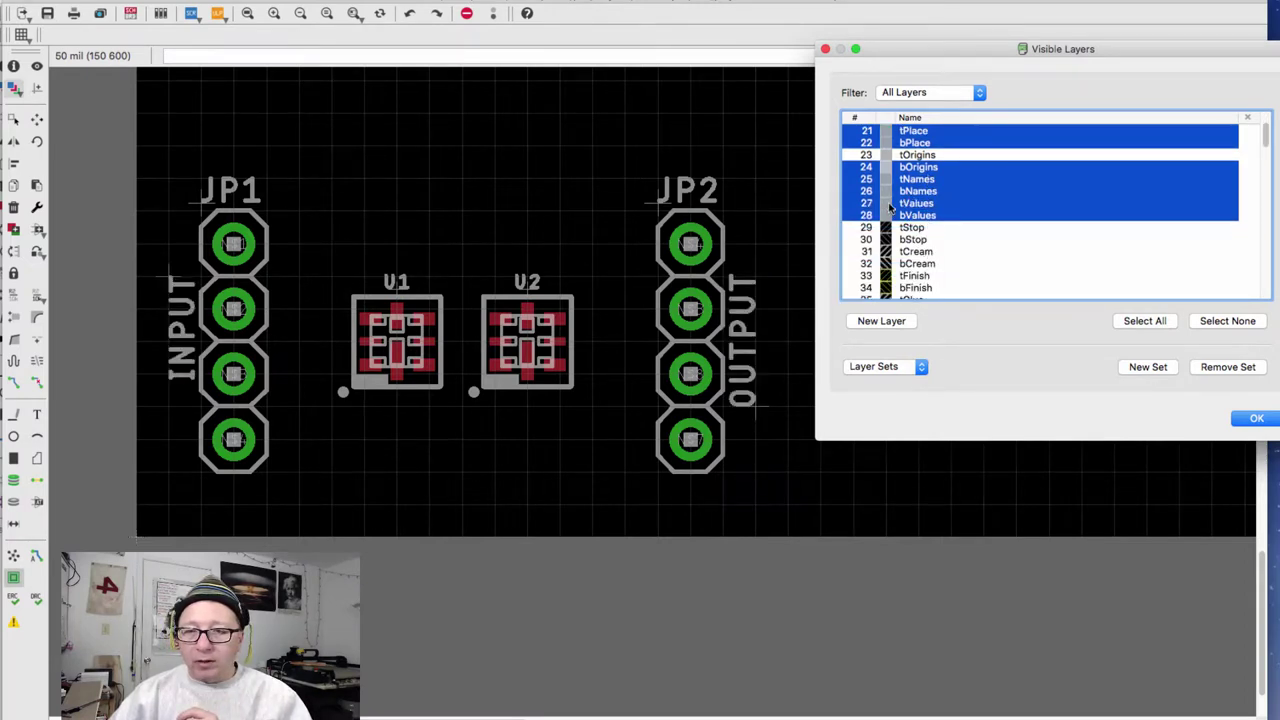
{"action": "left_click", "coordinate": [890, 181]}
{"action": "left_click", "coordinate": [890, 181]}
{"action": "left_click", "coordinate": [890, 181]}
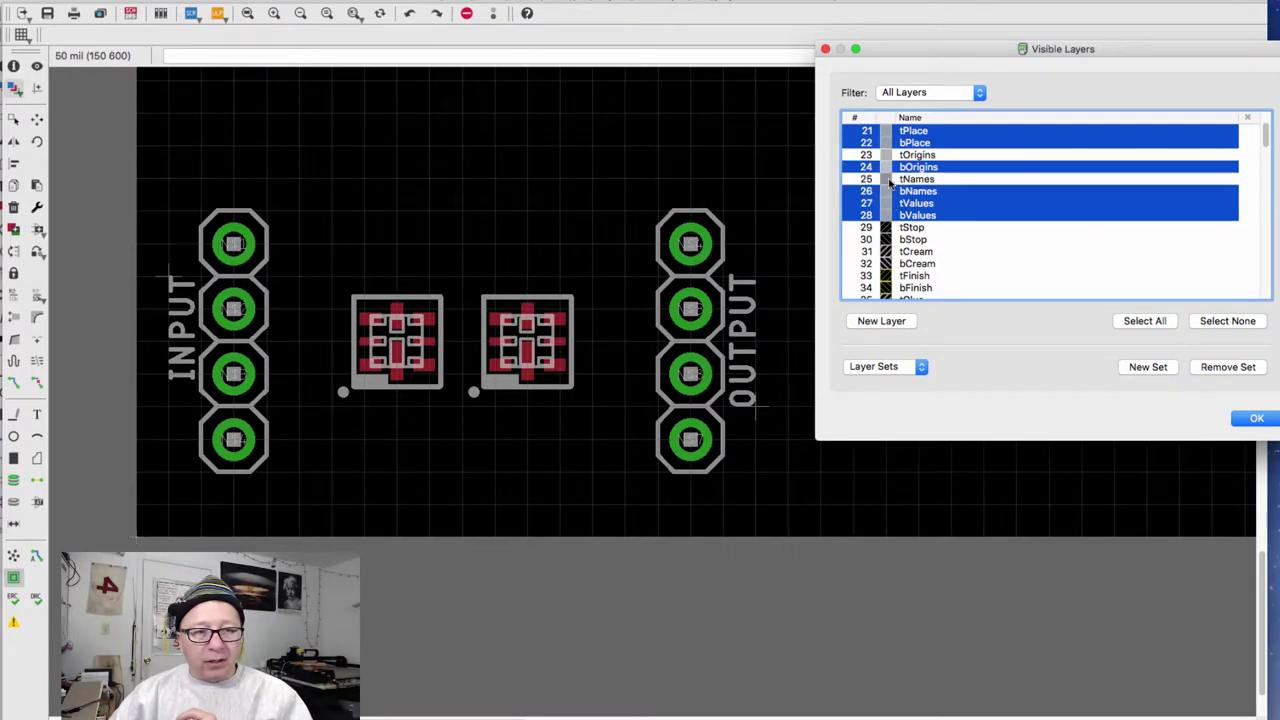
Change the tNames layer's color to magenta
{"action": "double_click", "coordinate": [890, 181]}
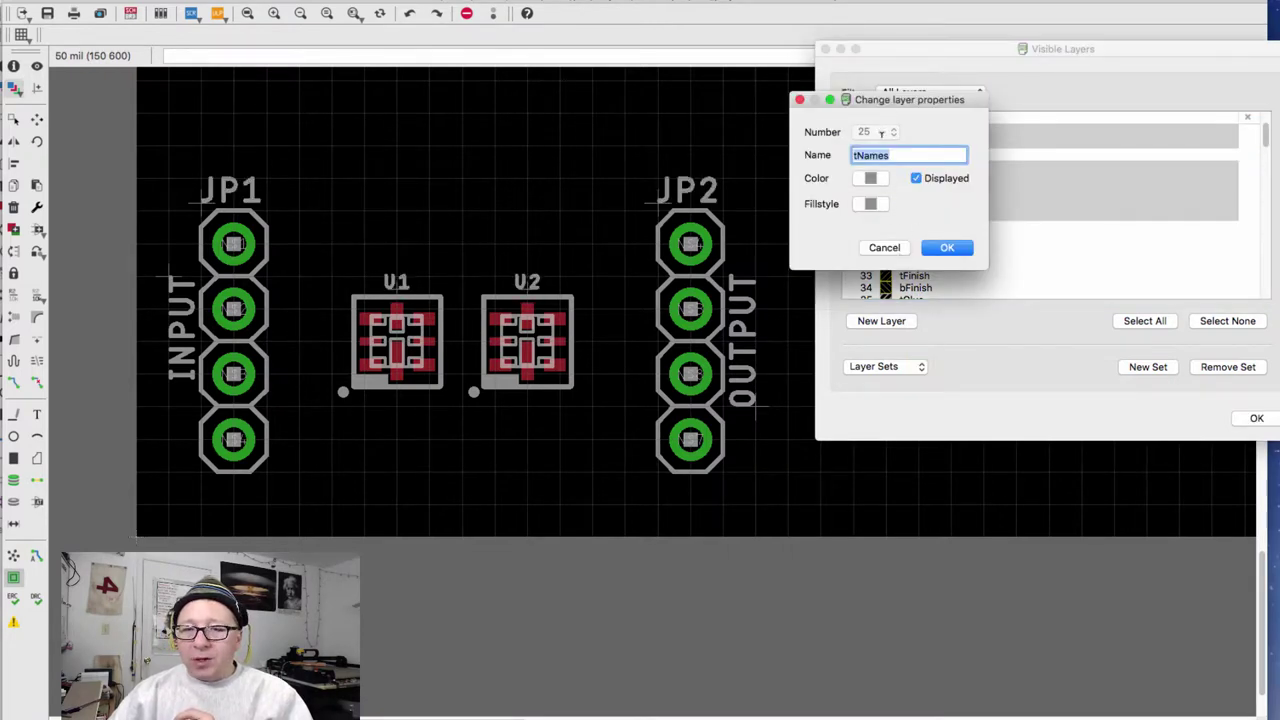
{"action": "left_click_drag", "start_coordinate": [892, 100], "coordinate": [948, 100]}
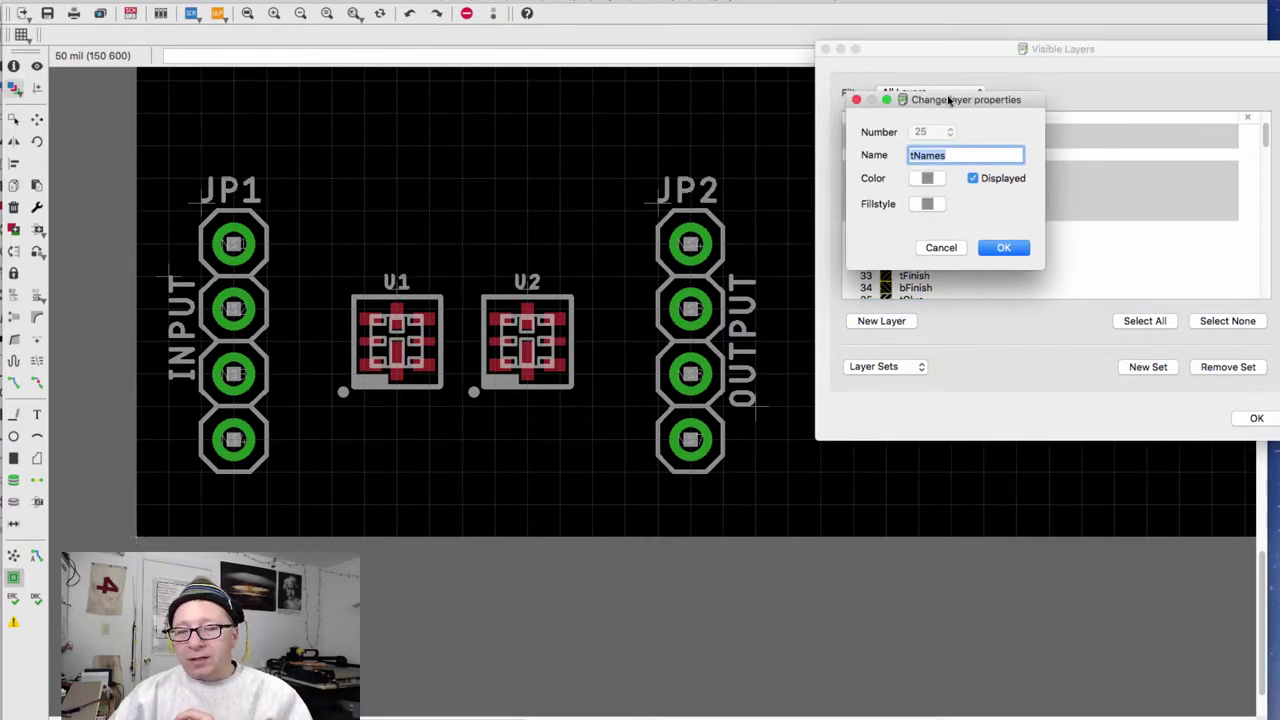
{"action": "left_click", "coordinate": [939, 180]}
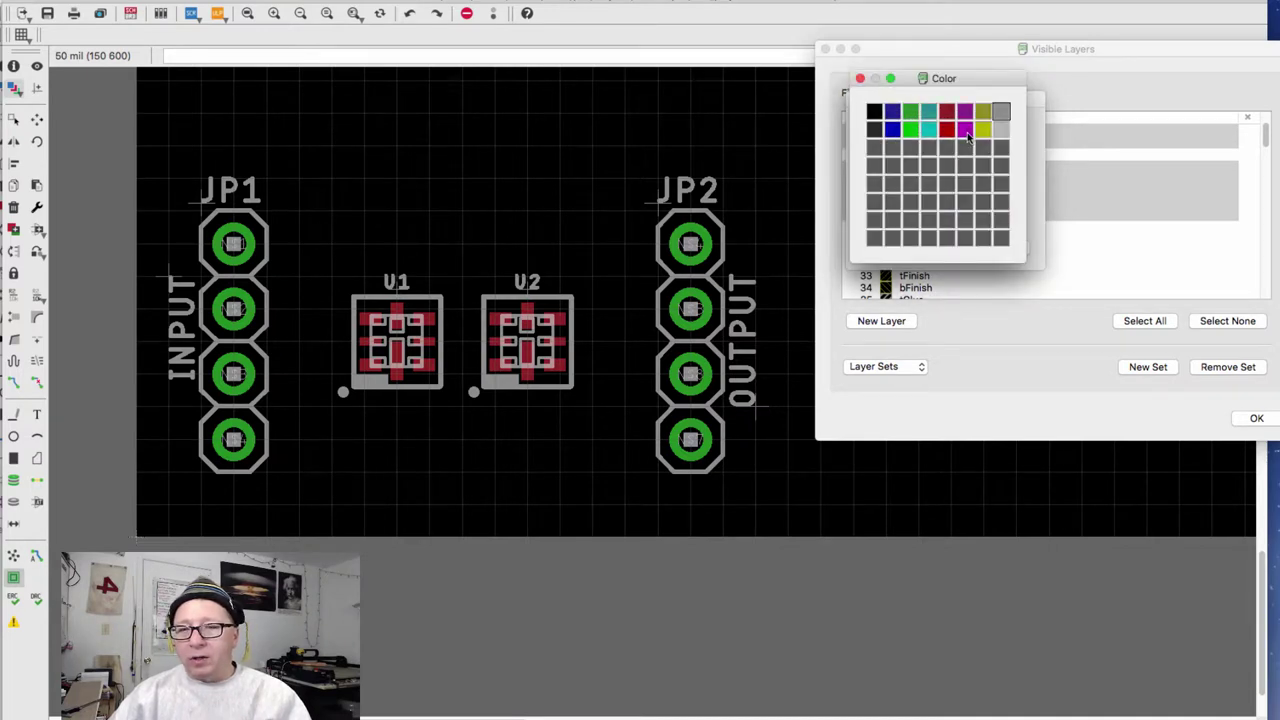
{"action": "left_click", "coordinate": [967, 136]}
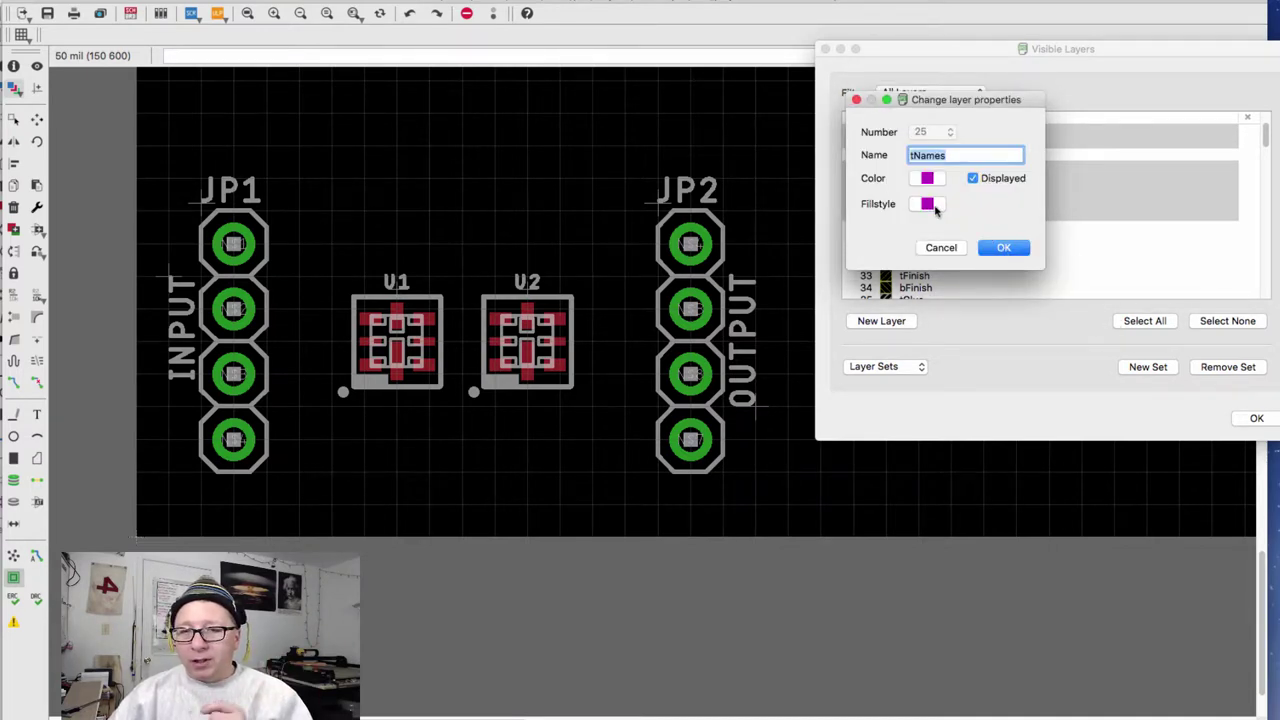
{"action": "left_click", "coordinate": [1003, 247]}
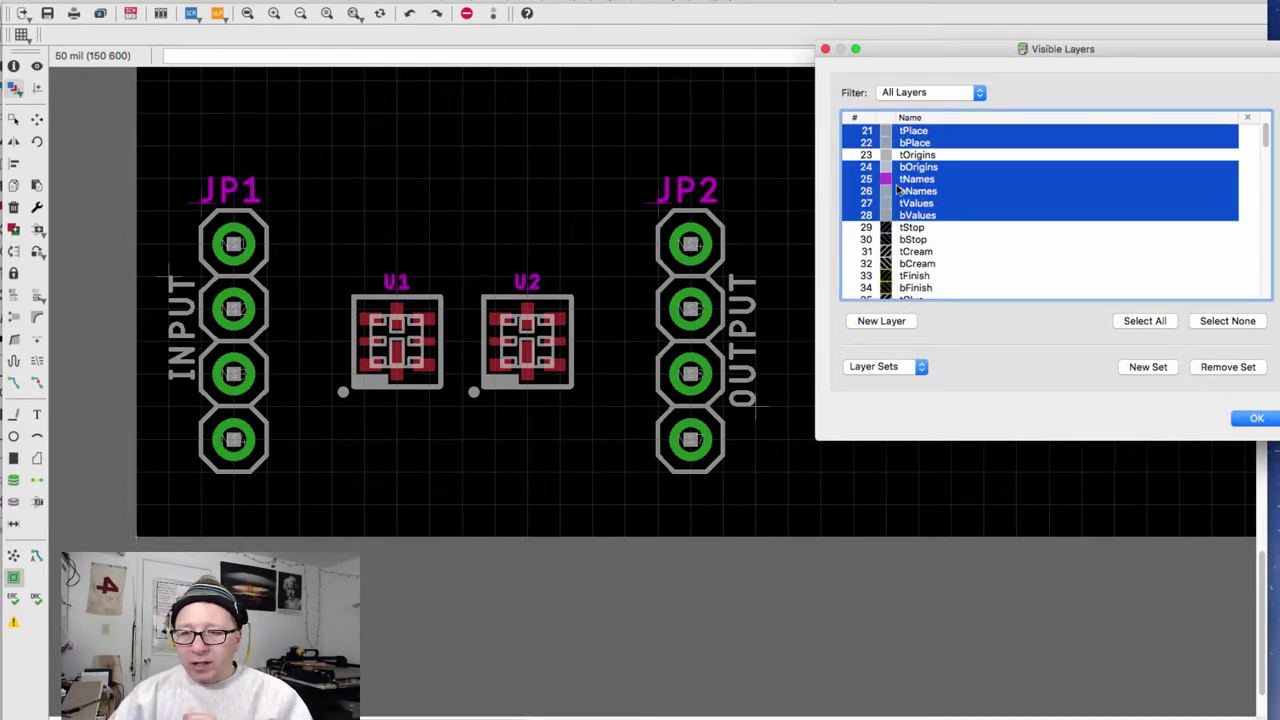
Change the tPlace layer's color to bright yellow
{"action": "scroll", "coordinate": [915, 185], "scroll_direction": "up", "scroll_amount": 3}
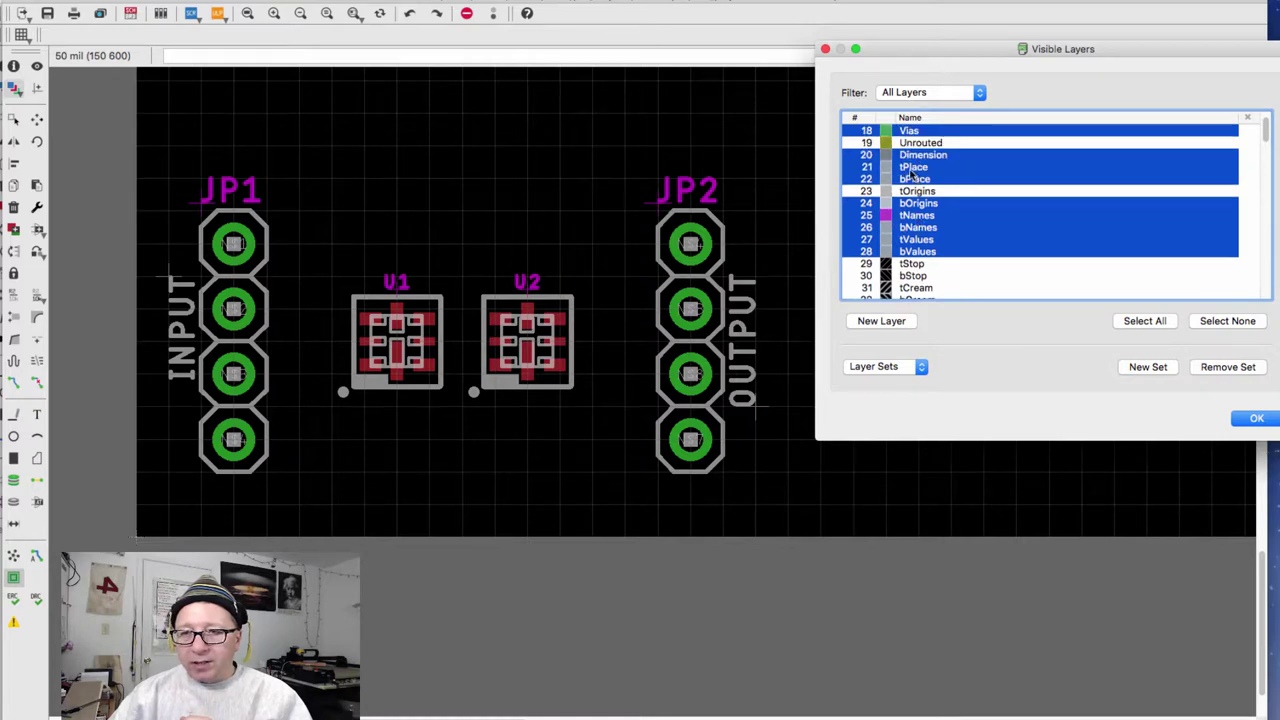
{"action": "left_click", "coordinate": [910, 168]}
{"action": "left_click", "coordinate": [900, 168]}
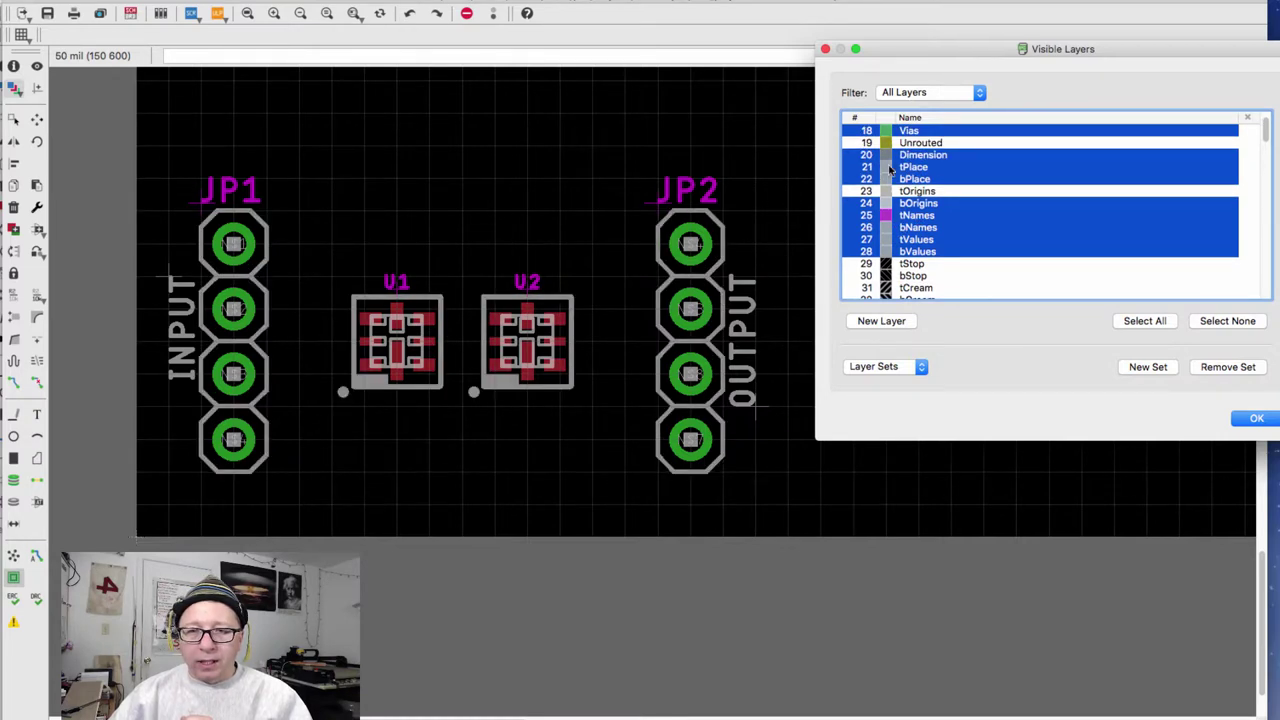
{"action": "left_click", "coordinate": [890, 168]}
{"action": "double_click", "coordinate": [890, 170]}
{"action": "left_click", "coordinate": [878, 177]}
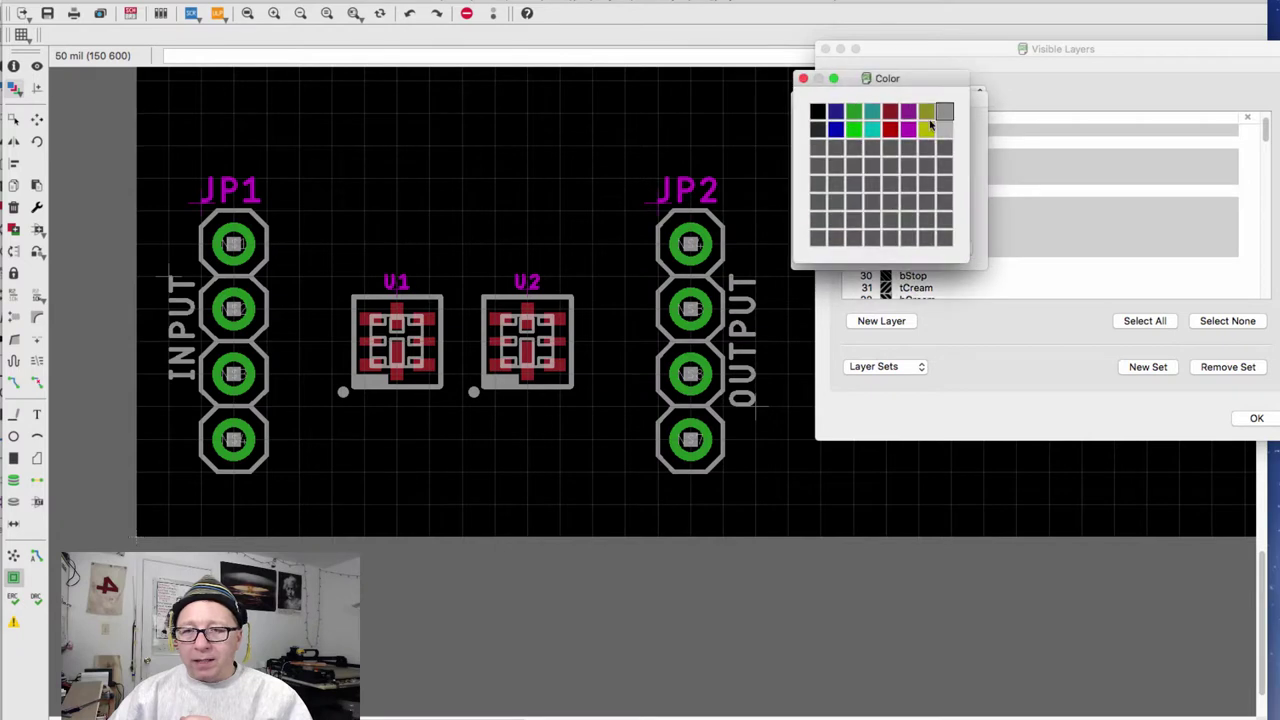
{"action": "left_click", "coordinate": [927, 129]}
{"action": "left_click", "coordinate": [947, 248]}
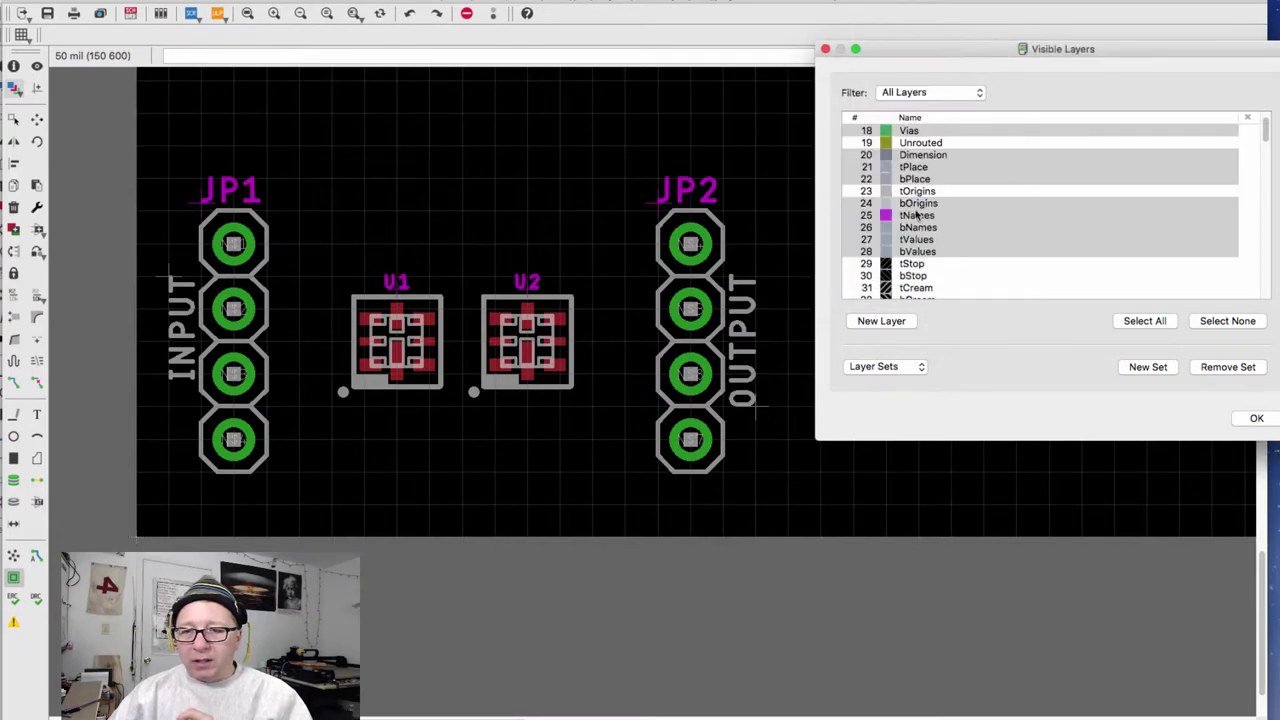
Change the bPlace layer's color to dark yellow
{"action": "double_click", "coordinate": [887, 180]}
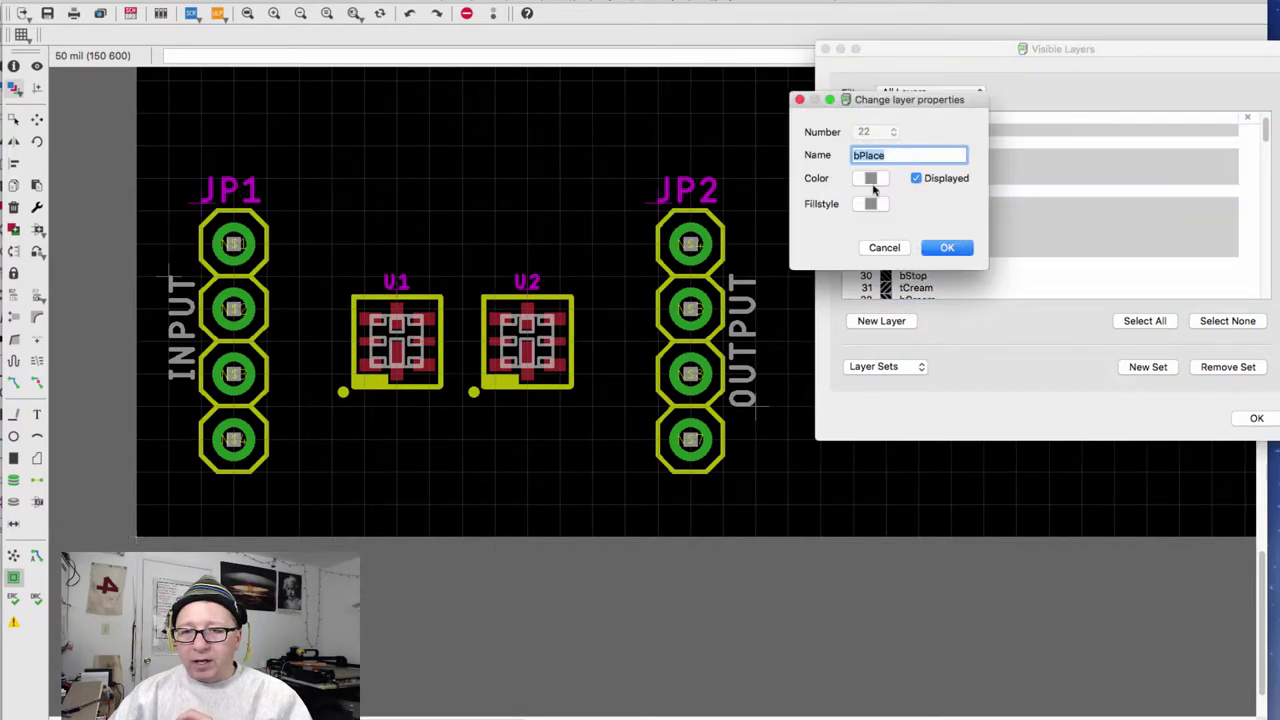
{"action": "left_click", "coordinate": [876, 178]}
{"action": "left_click", "coordinate": [928, 118]}
{"action": "left_click", "coordinate": [871, 180]}
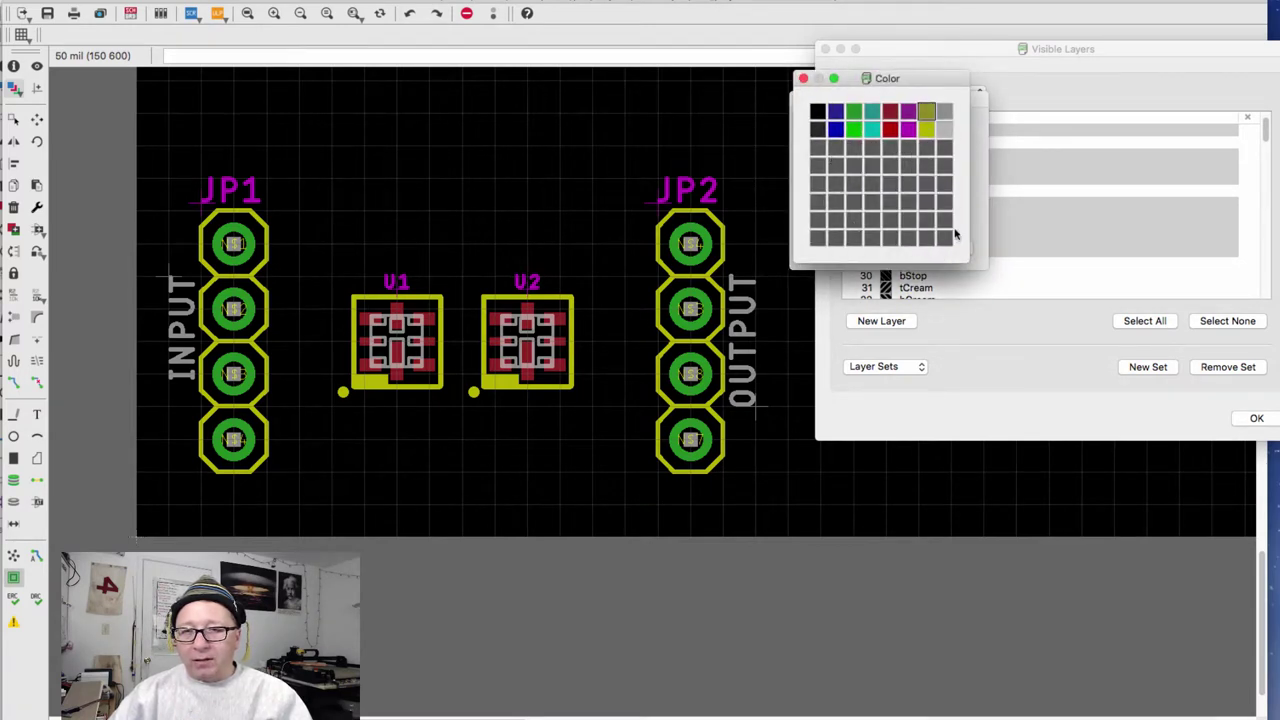
{"action": "left_click", "coordinate": [926, 112]}
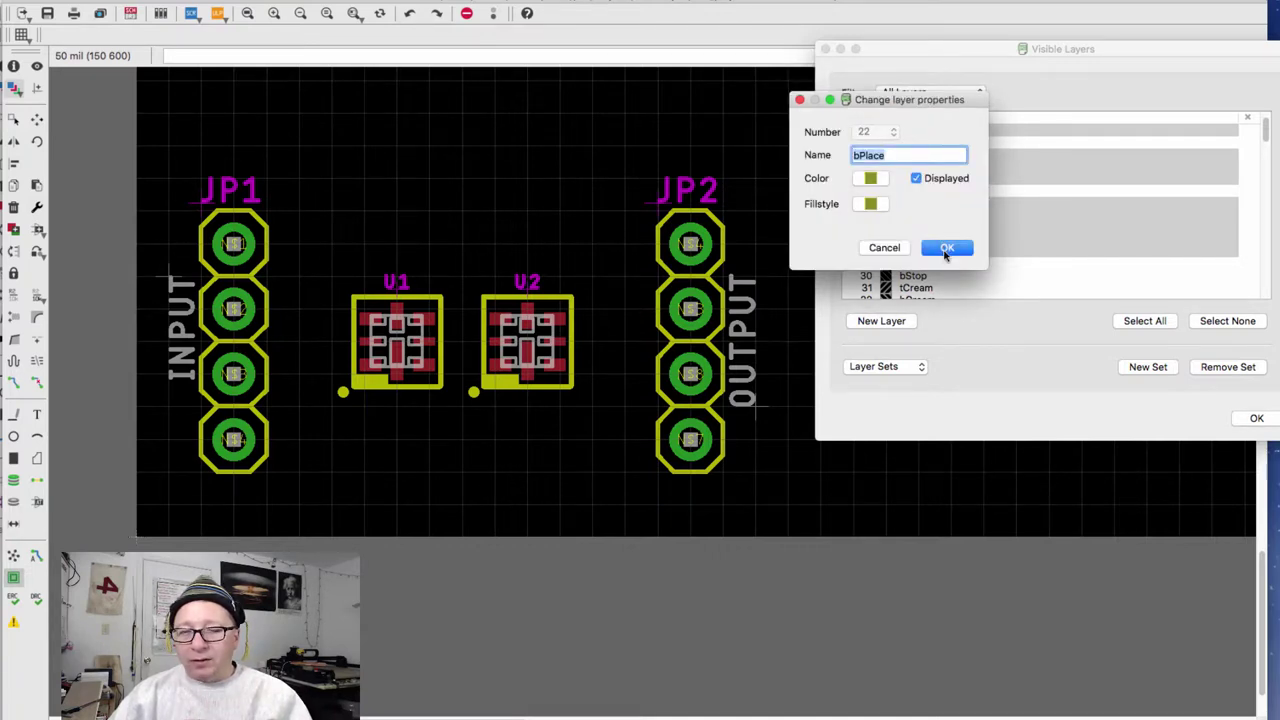
{"action": "left_click", "coordinate": [945, 250]}
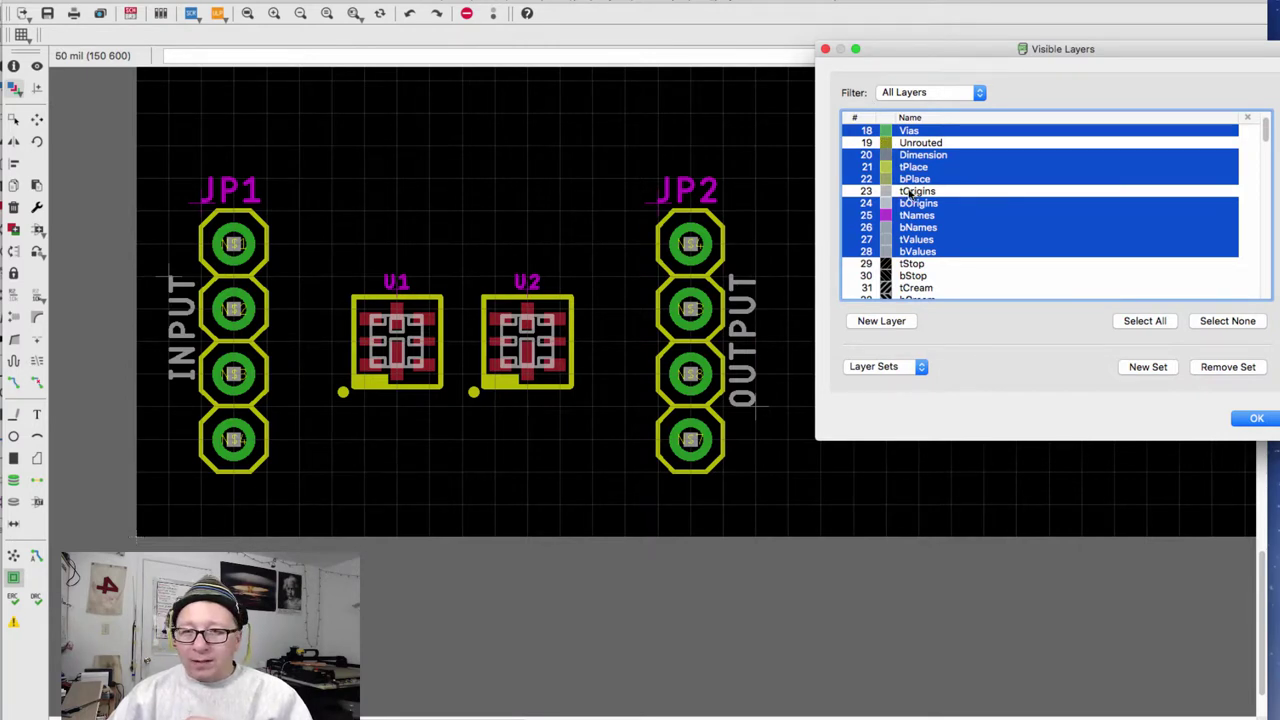
Show the Unrouted layer and hide the Top layer
{"action": "left_click", "coordinate": [869, 146], "text": "super"}
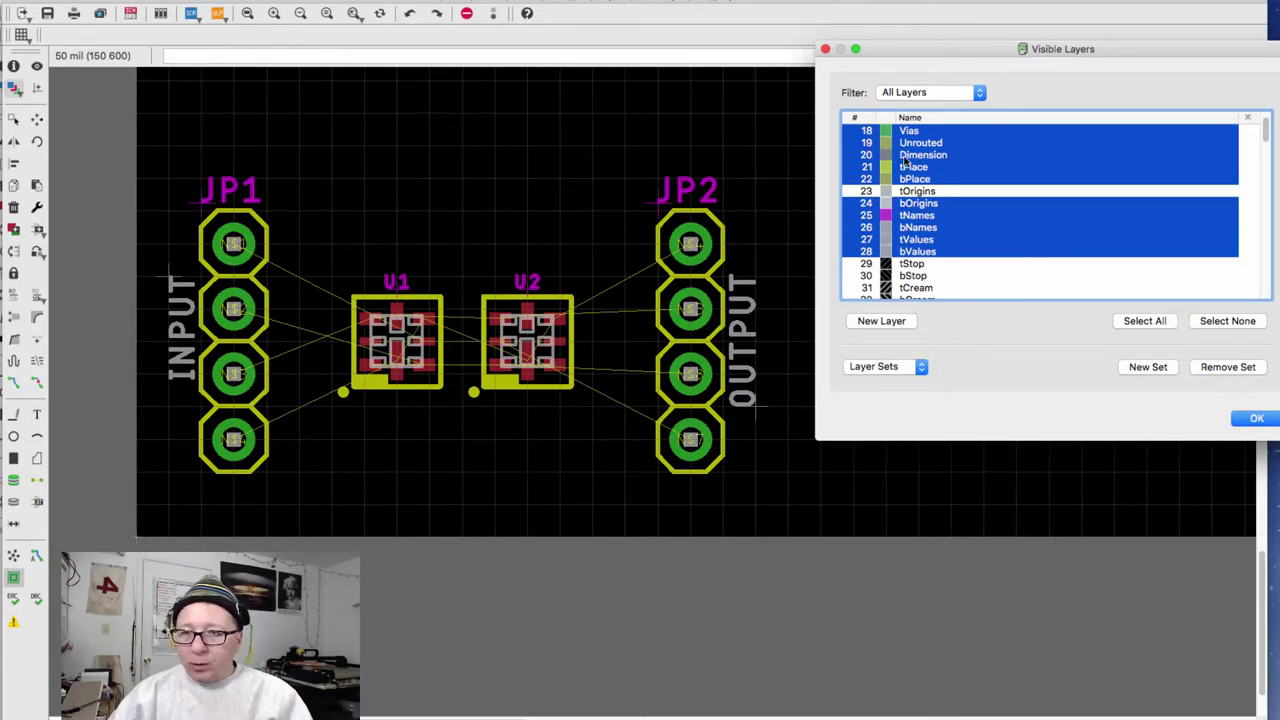
{"action": "scroll", "coordinate": [899, 155], "scroll_direction": "up", "scroll_amount": 3}
{"action": "left_click", "coordinate": [889, 132], "text": "super"}
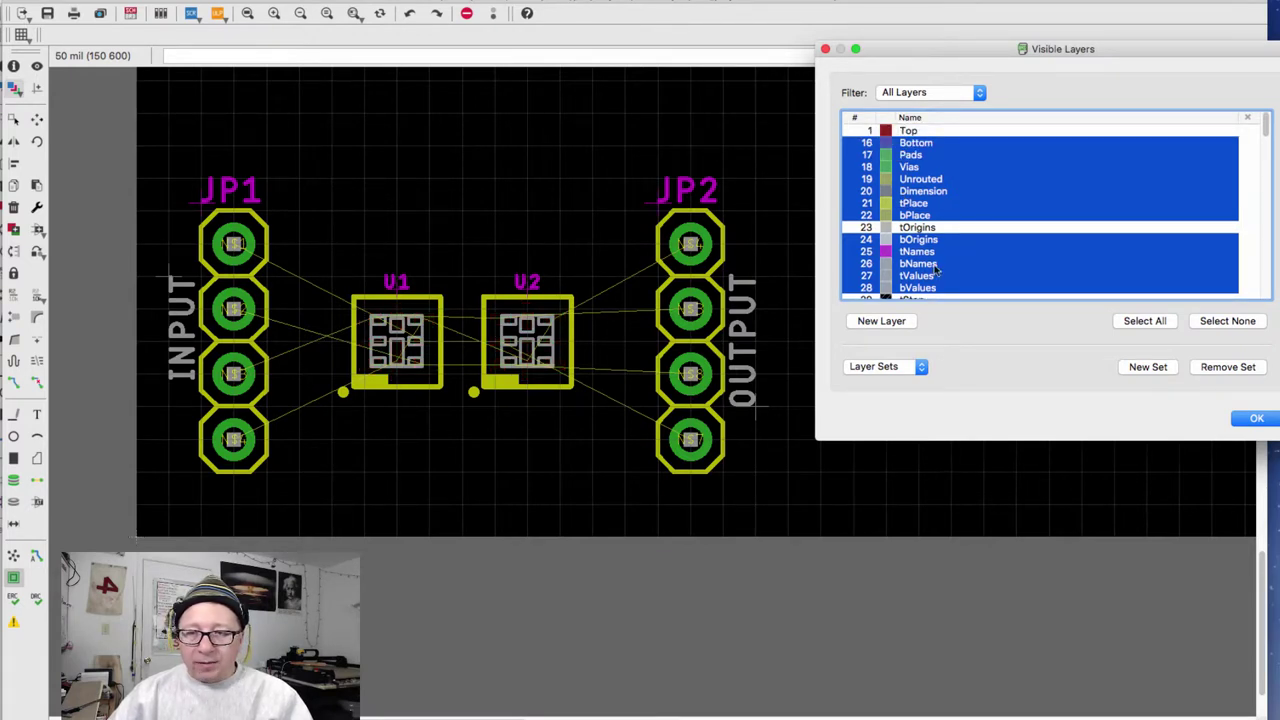
Hide the Document, Reference, tDocu and bDocu layers, briefly toggling tDocu to compare the LED package drawings
{"action": "scroll", "coordinate": [960, 274], "scroll_direction": "down", "scroll_amount": 4}
{"action": "scroll", "coordinate": [960, 274], "scroll_direction": "down", "scroll_amount": 4}
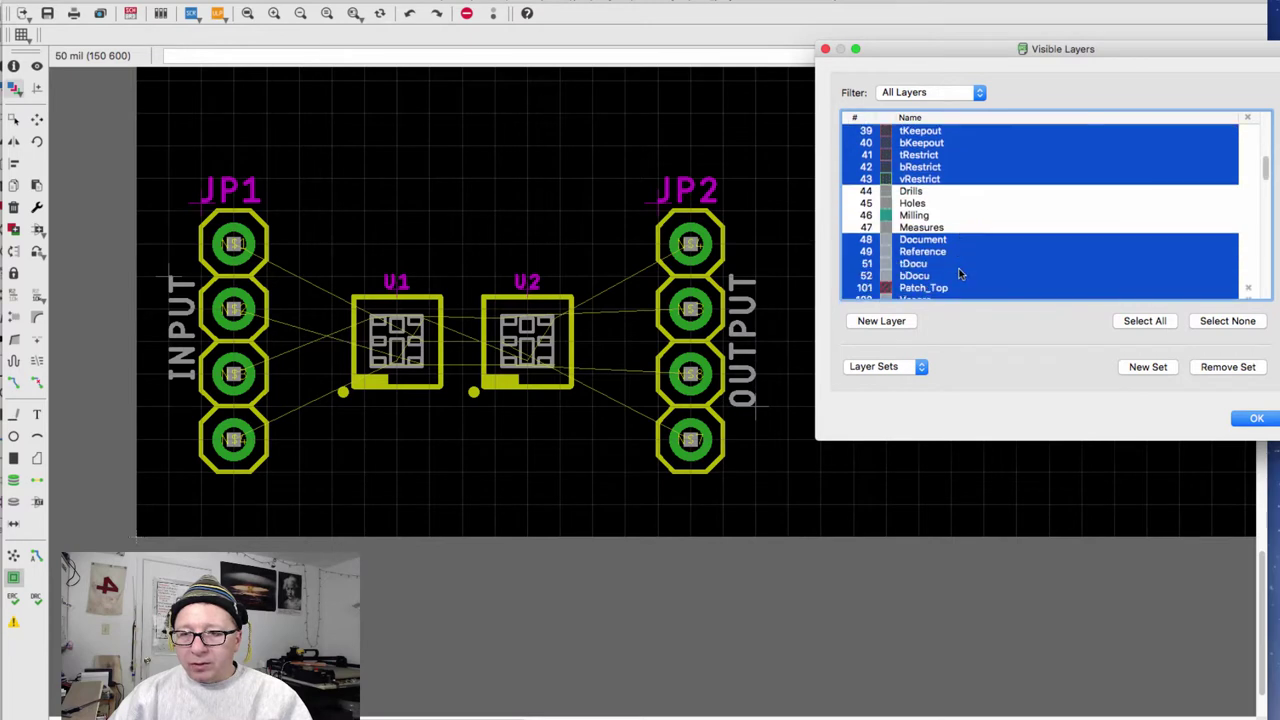
{"action": "left_click", "coordinate": [887, 240], "text": "super"}
{"action": "left_click", "coordinate": [887, 252], "text": "super"}
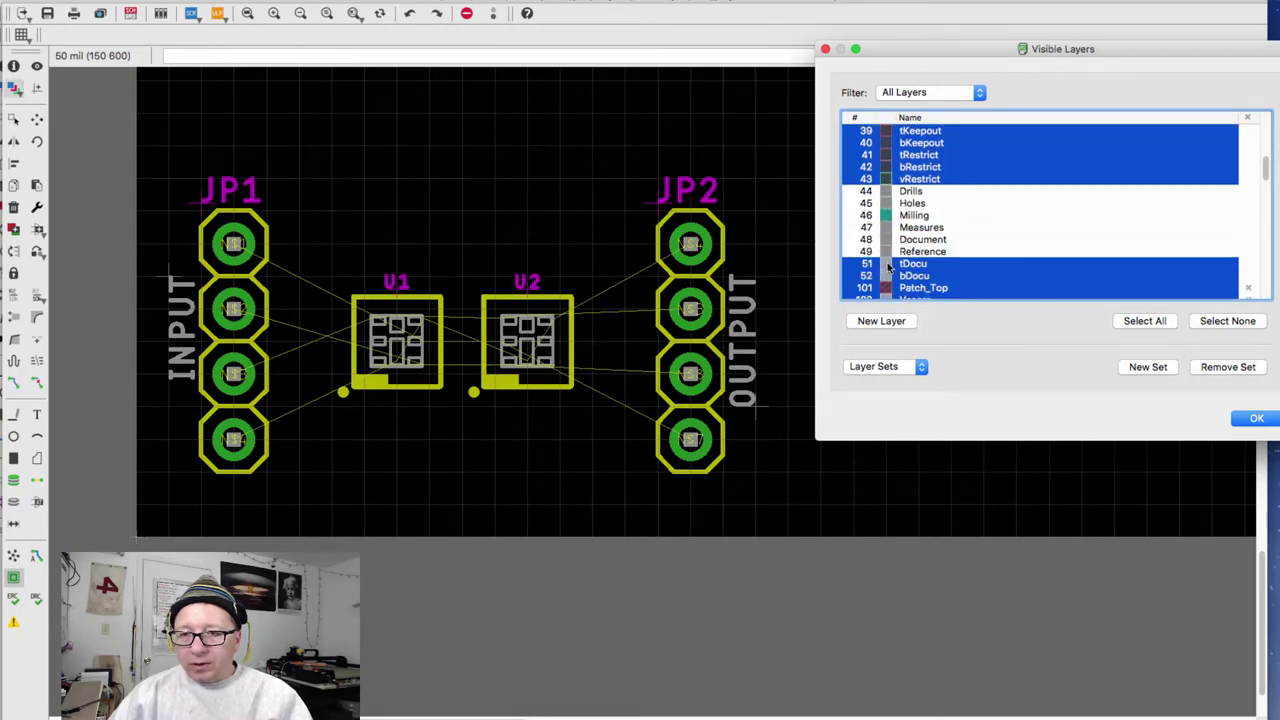
{"action": "left_click", "coordinate": [887, 264], "text": "super"}
{"action": "left_click", "coordinate": [887, 276], "text": "super"}
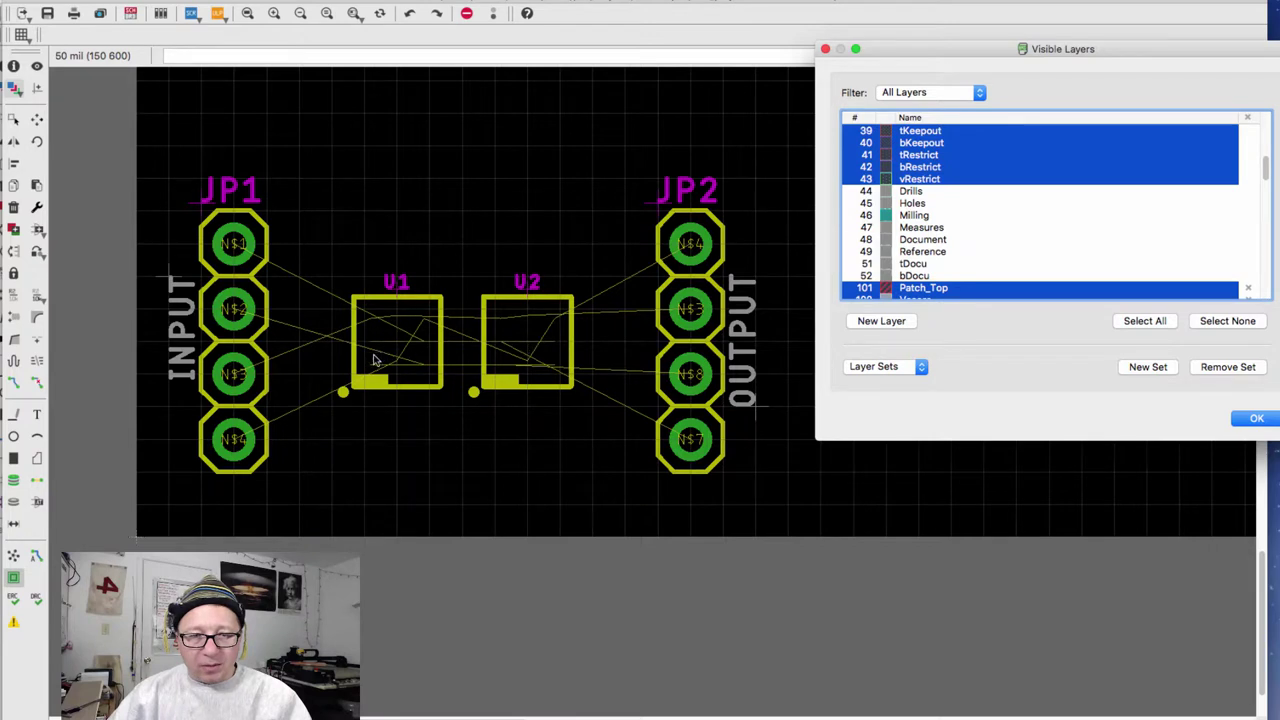
{"action": "left_click", "coordinate": [890, 266], "text": "super"}
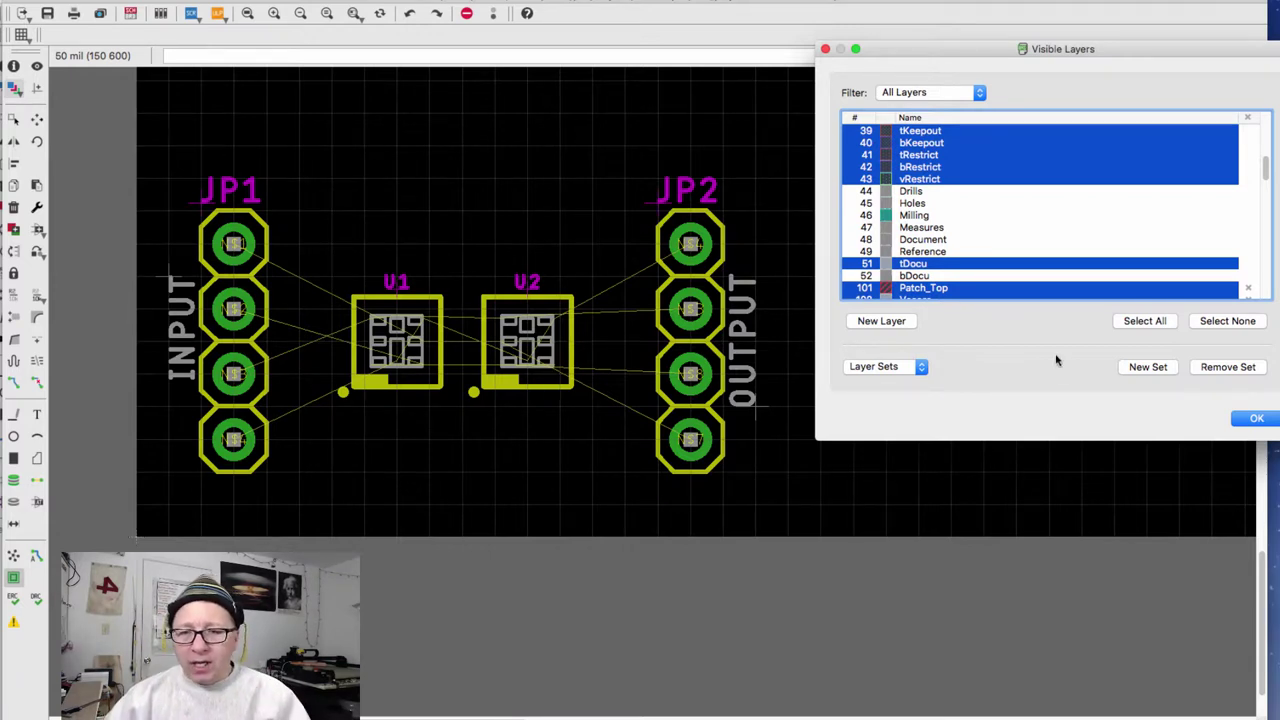
{"action": "left_click", "coordinate": [889, 265]}
Hide the Bottom and Pads layers and toggle the Vias layer to check what each one contains
{"action": "scroll", "coordinate": [925, 213], "scroll_direction": "up", "scroll_amount": 1}
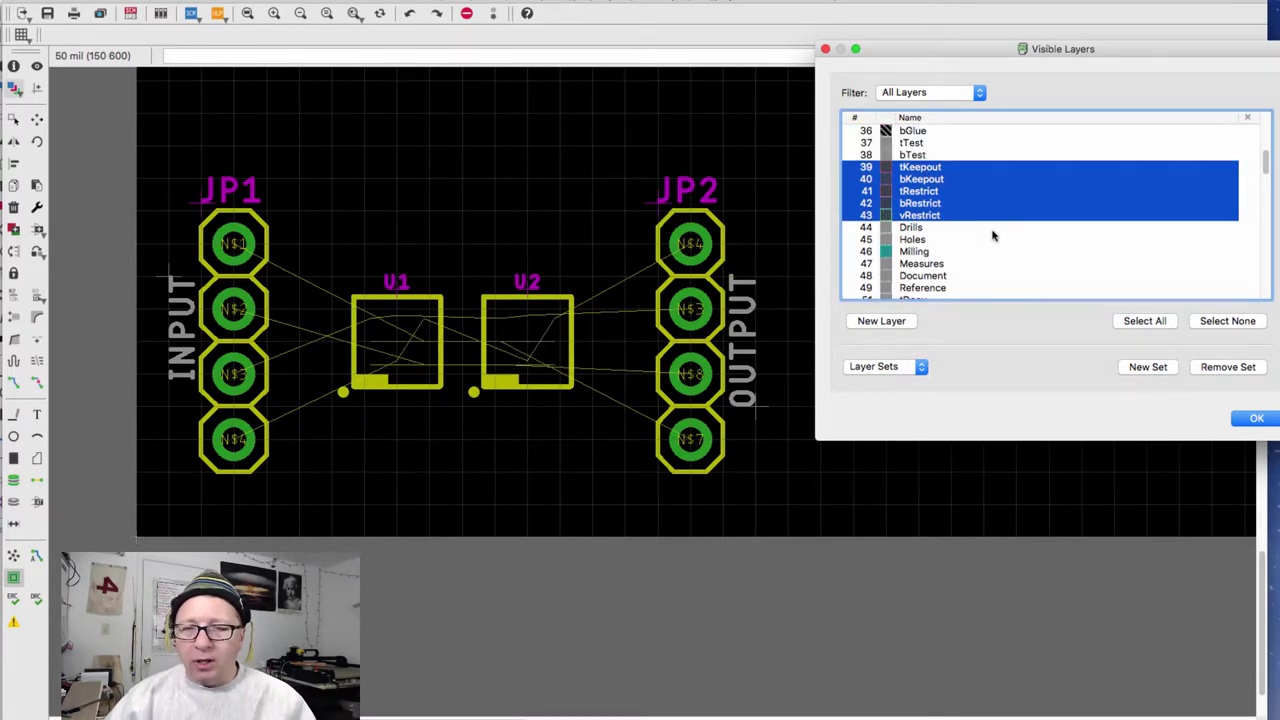
{"action": "scroll", "coordinate": [978, 210], "scroll_direction": "up", "scroll_amount": 4}
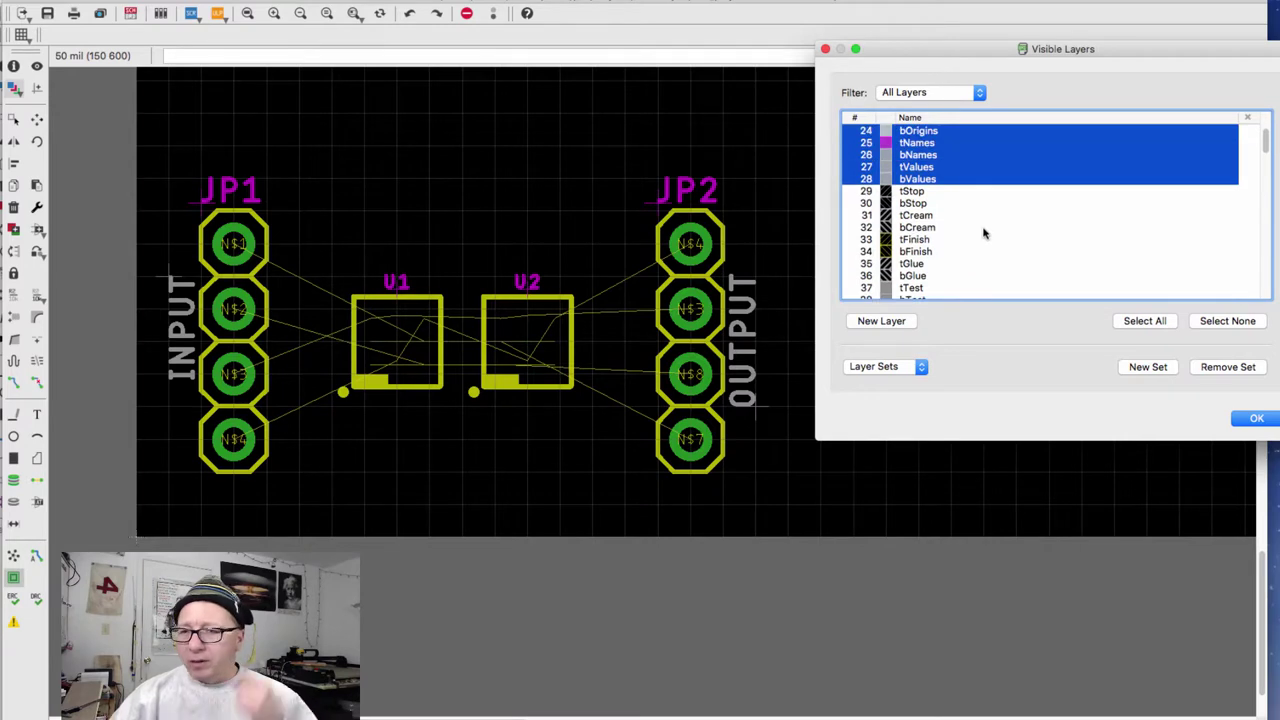
{"action": "scroll", "coordinate": [943, 208], "scroll_direction": "up", "scroll_amount": 3}
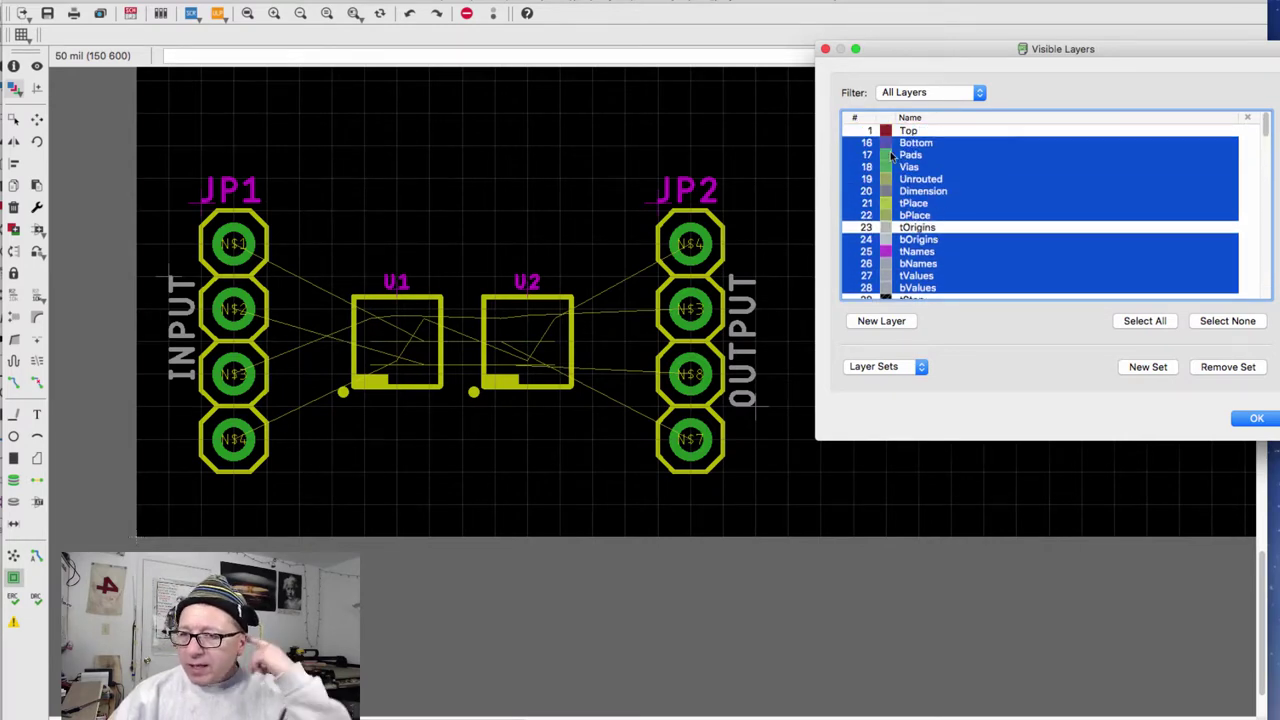
{"action": "left_click", "coordinate": [889, 147]}
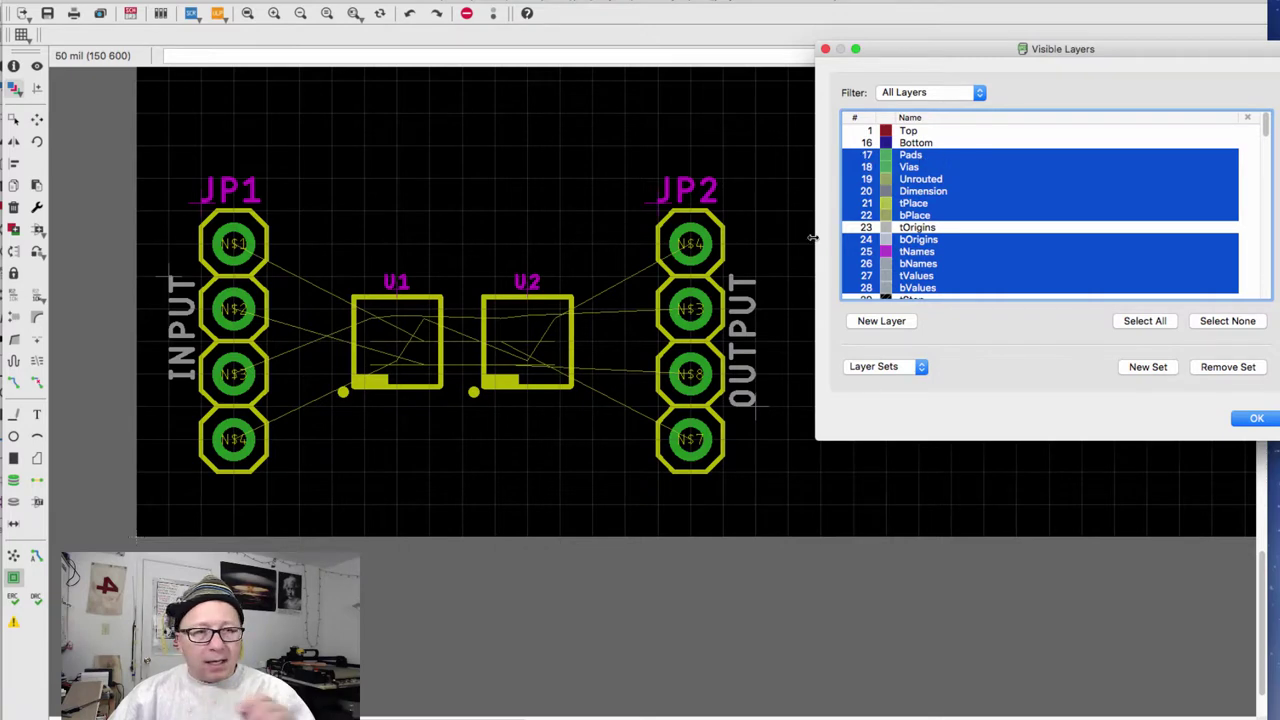
{"action": "left_click", "coordinate": [885, 156]}
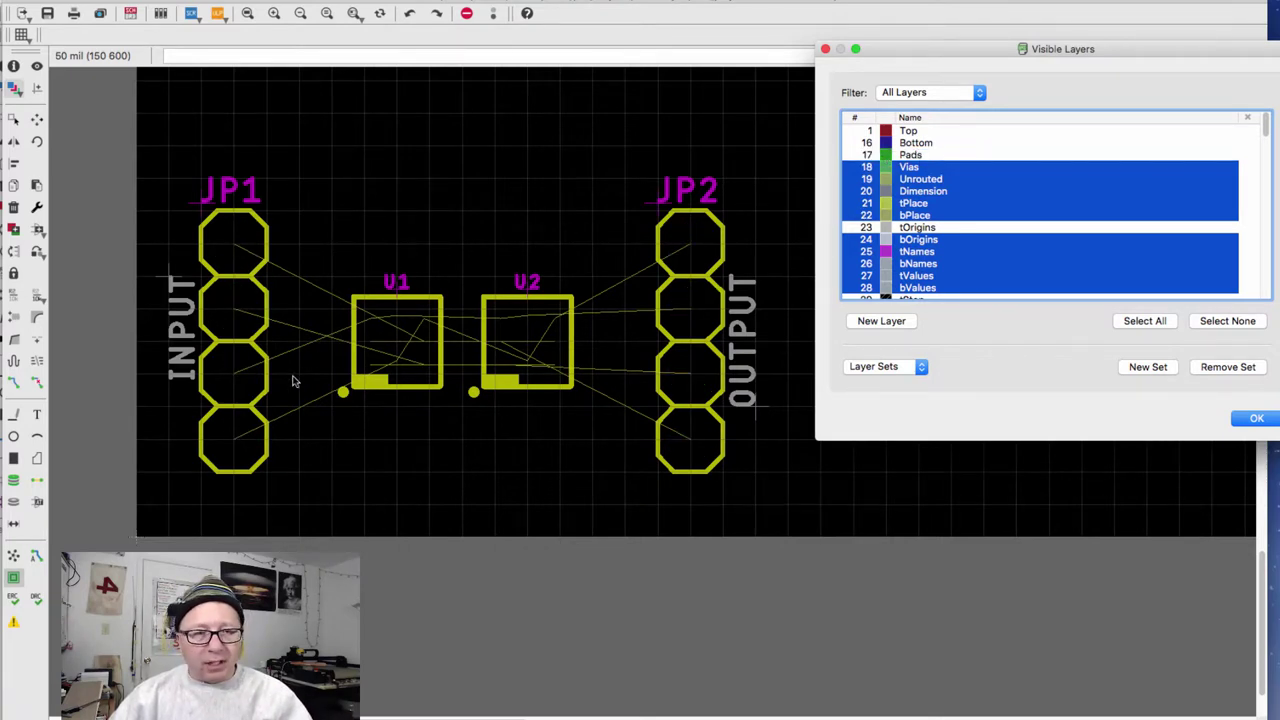
{"action": "left_click", "coordinate": [886, 168]}
{"action": "left_click", "coordinate": [886, 167]}
Show the Pads, Bottom and Top layers again and accept the layer visibility settings
{"action": "left_click", "coordinate": [886, 155]}
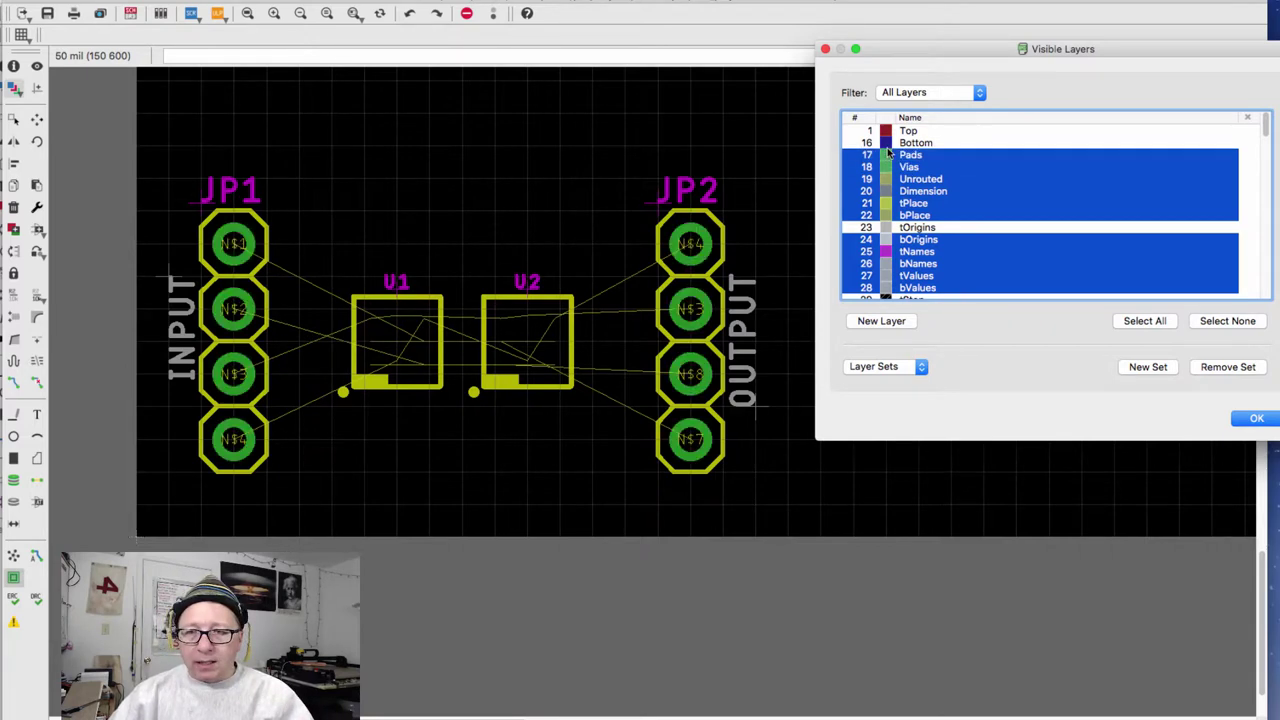
{"action": "left_click", "coordinate": [886, 155]}
{"action": "left_click", "coordinate": [886, 155]}
{"action": "left_click", "coordinate": [886, 143]}
{"action": "left_click", "coordinate": [886, 131]}
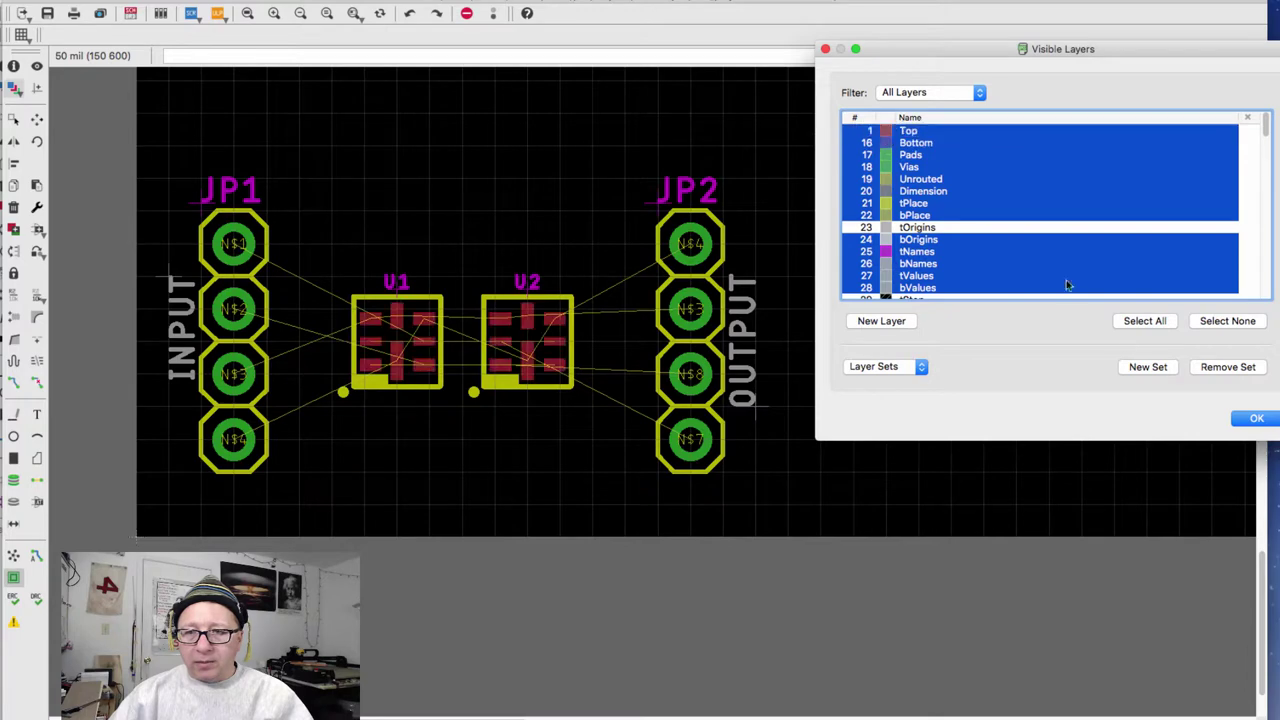
{"action": "left_click", "coordinate": [1256, 419]}
{"action": "left_click", "coordinate": [14, 382]}
{"action": "scroll", "coordinate": [140, 255], "scroll_direction": "up", "scroll_amount": 2}
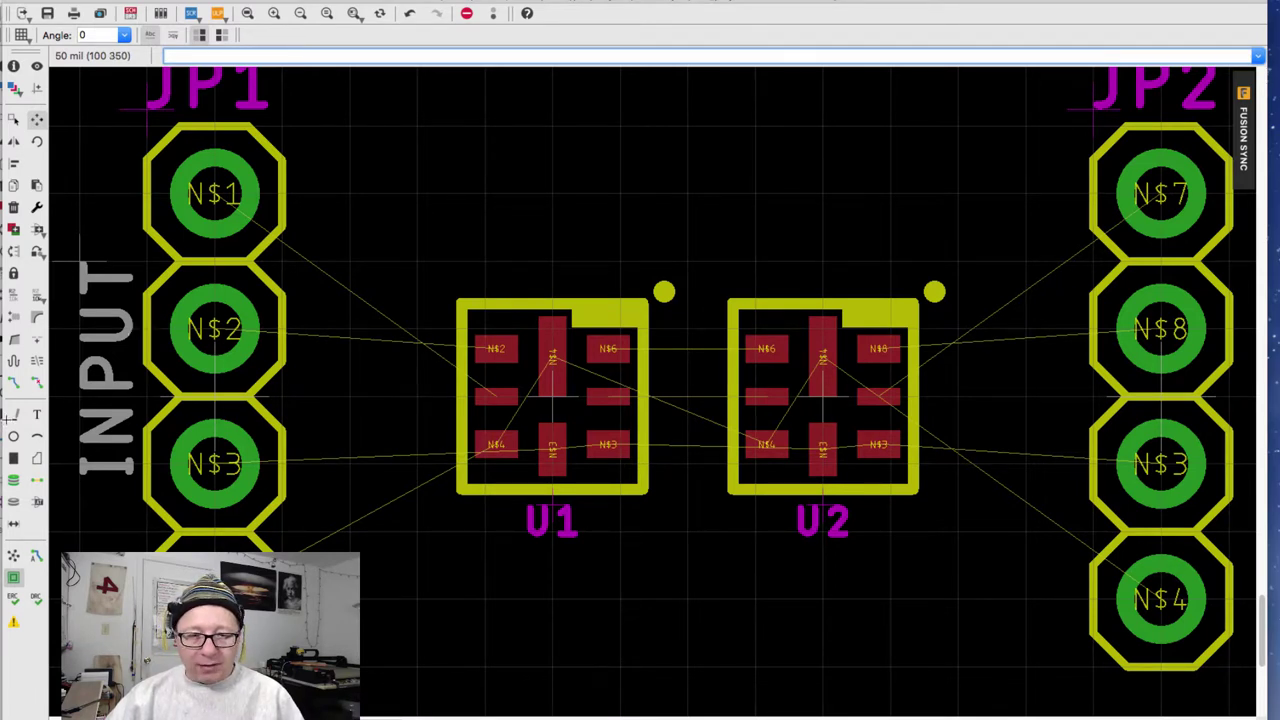
{"action": "left_click", "coordinate": [14, 382]}
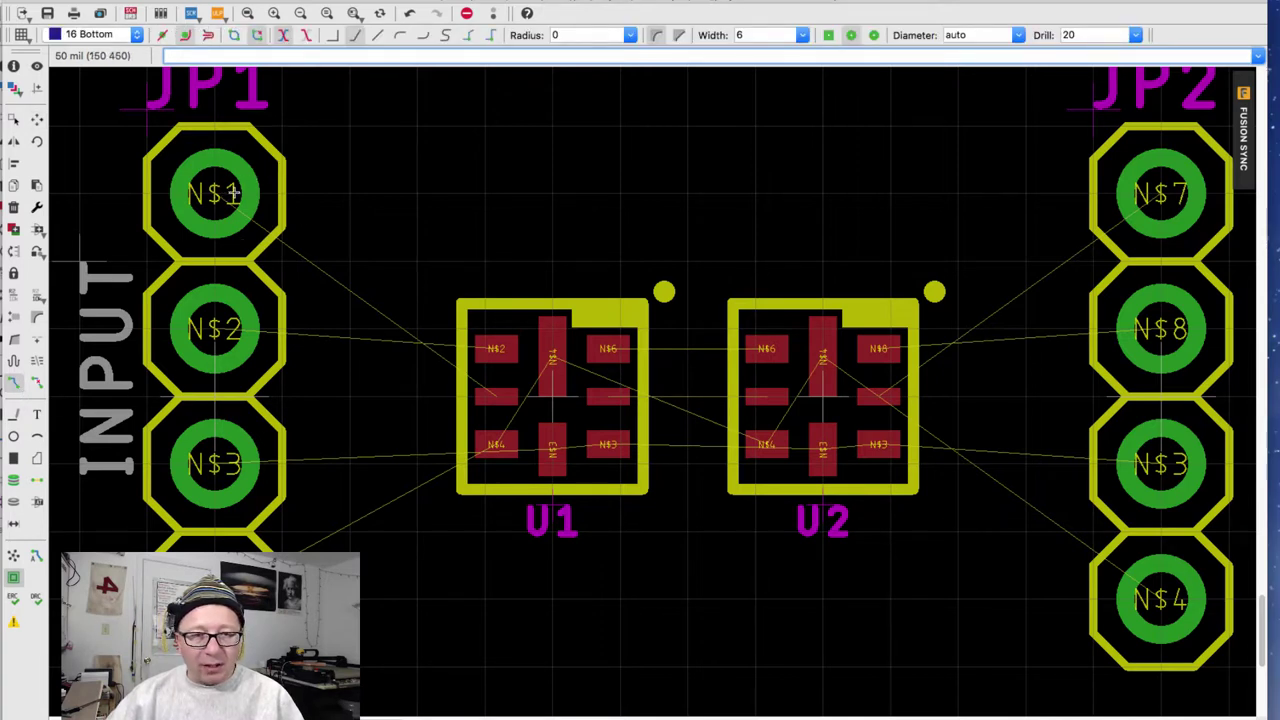
{"action": "scroll", "coordinate": [428, 330], "scroll_direction": "up", "scroll_amount": 2}
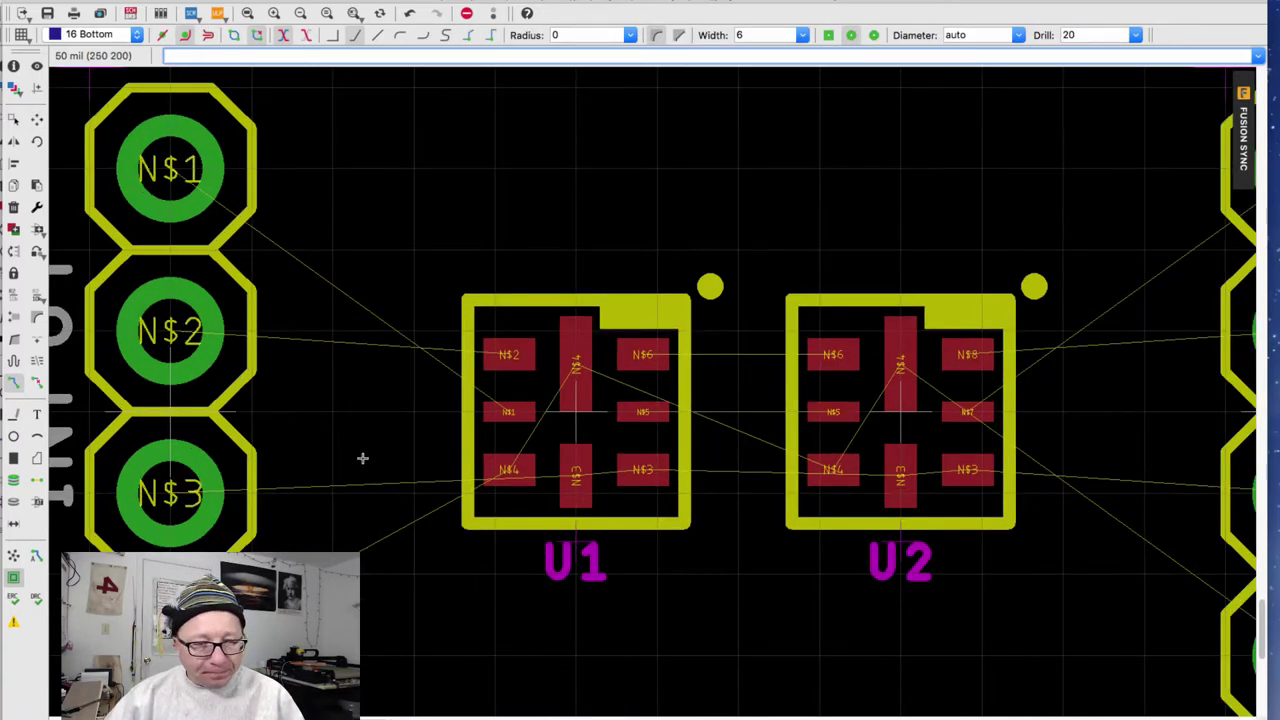
{"action": "scroll", "coordinate": [363, 457], "scroll_direction": "down", "scroll_amount": 3}
{"action": "left_click", "coordinate": [145, 512]}
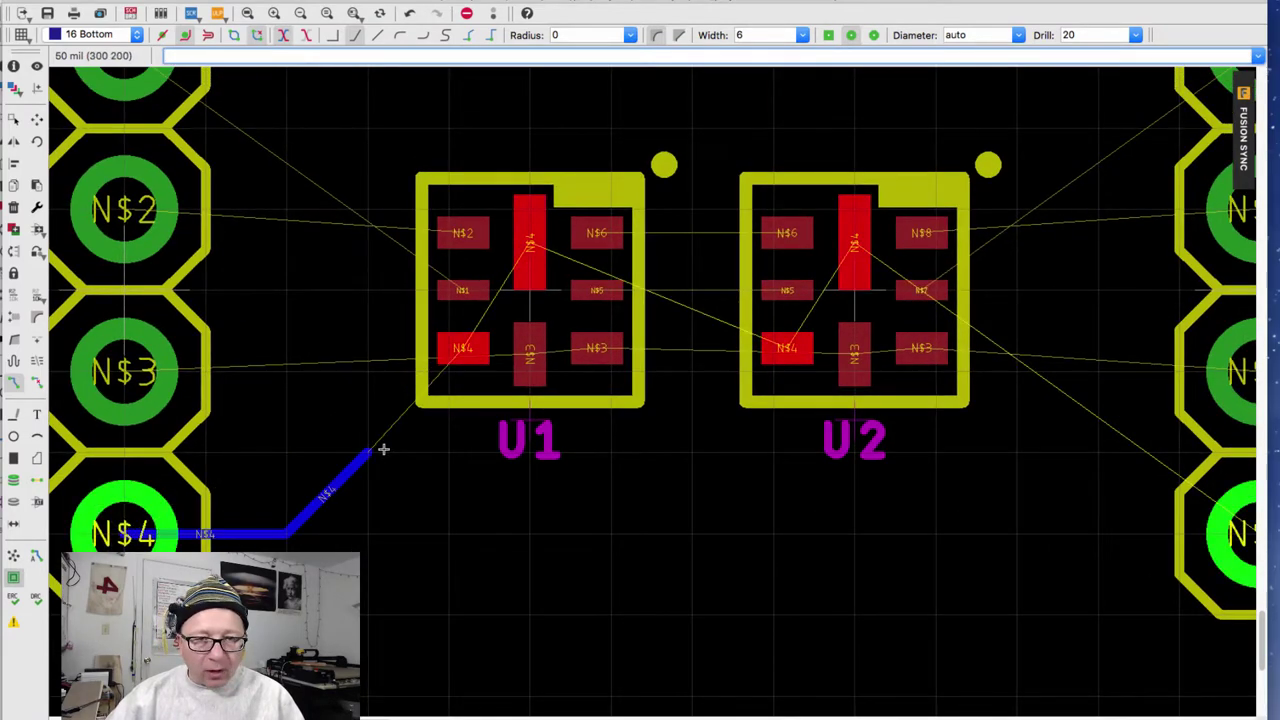
{"action": "scroll", "coordinate": [394, 457], "scroll_direction": "down", "scroll_amount": 3}
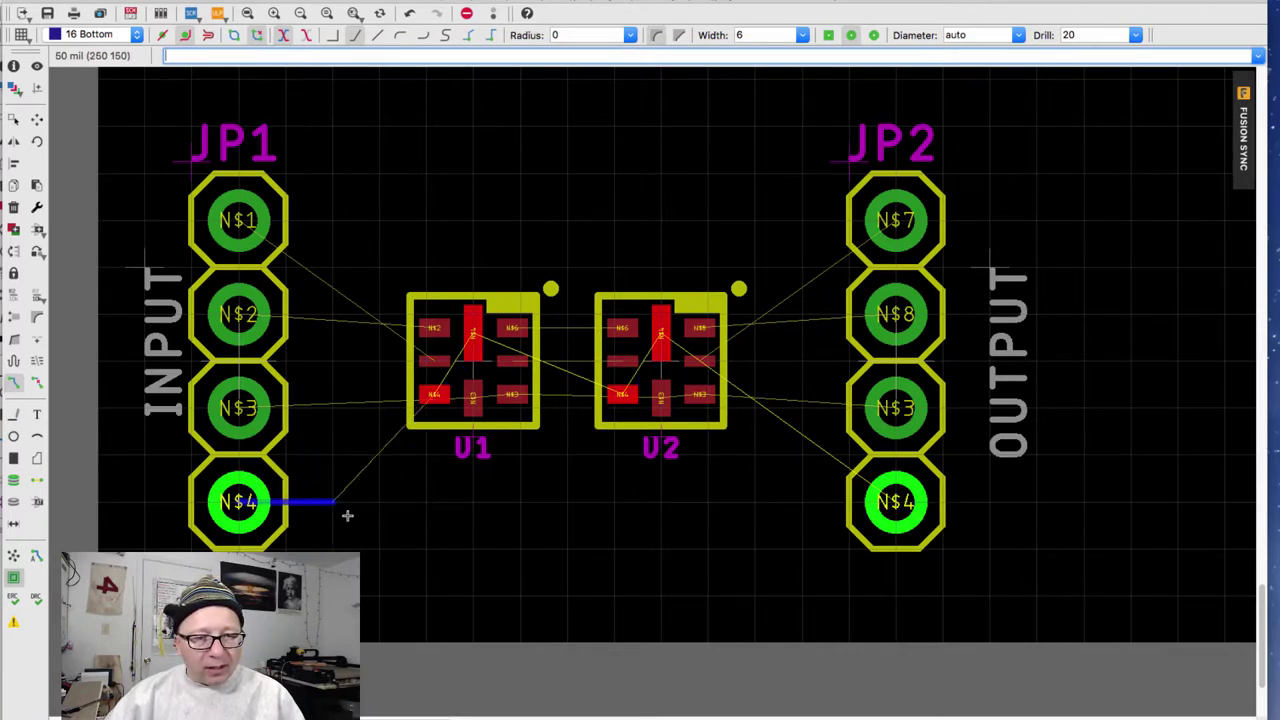
{"action": "scroll", "coordinate": [340, 510], "scroll_direction": "up", "scroll_amount": 2}
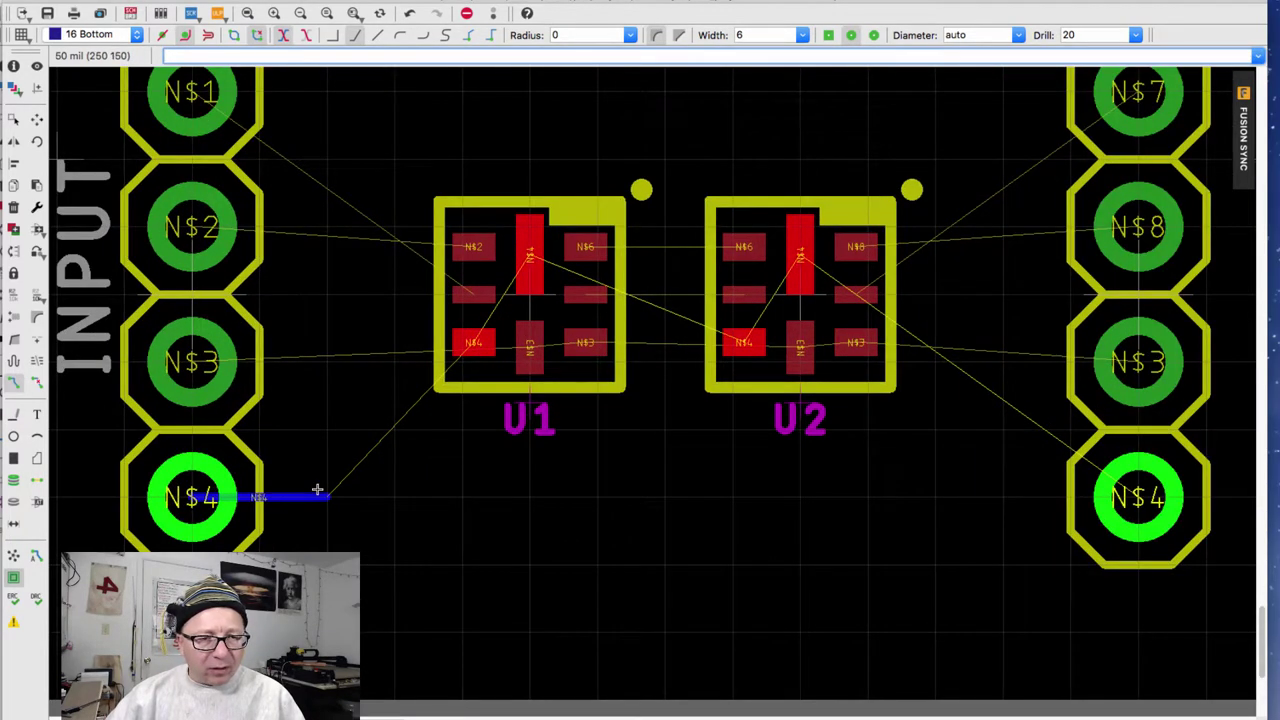
{"action": "scroll", "coordinate": [314, 514], "scroll_direction": "up", "scroll_amount": 1}
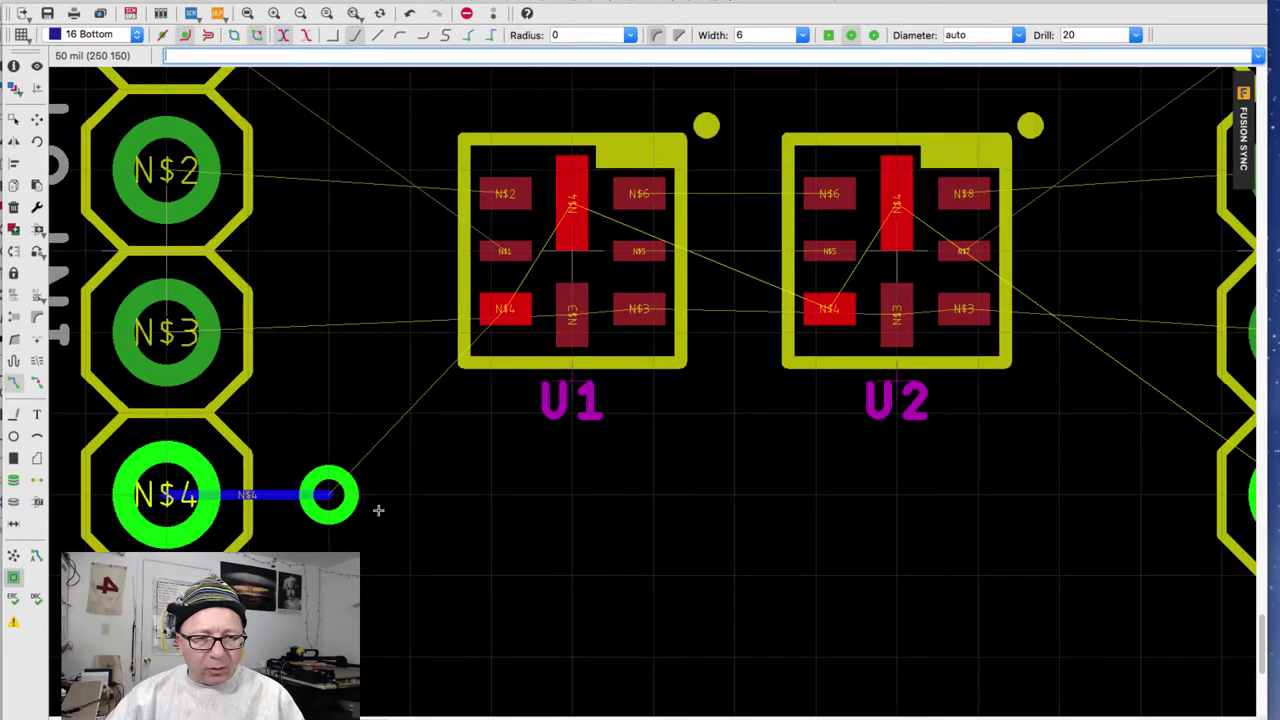
{"action": "key", "text": "Escape"}
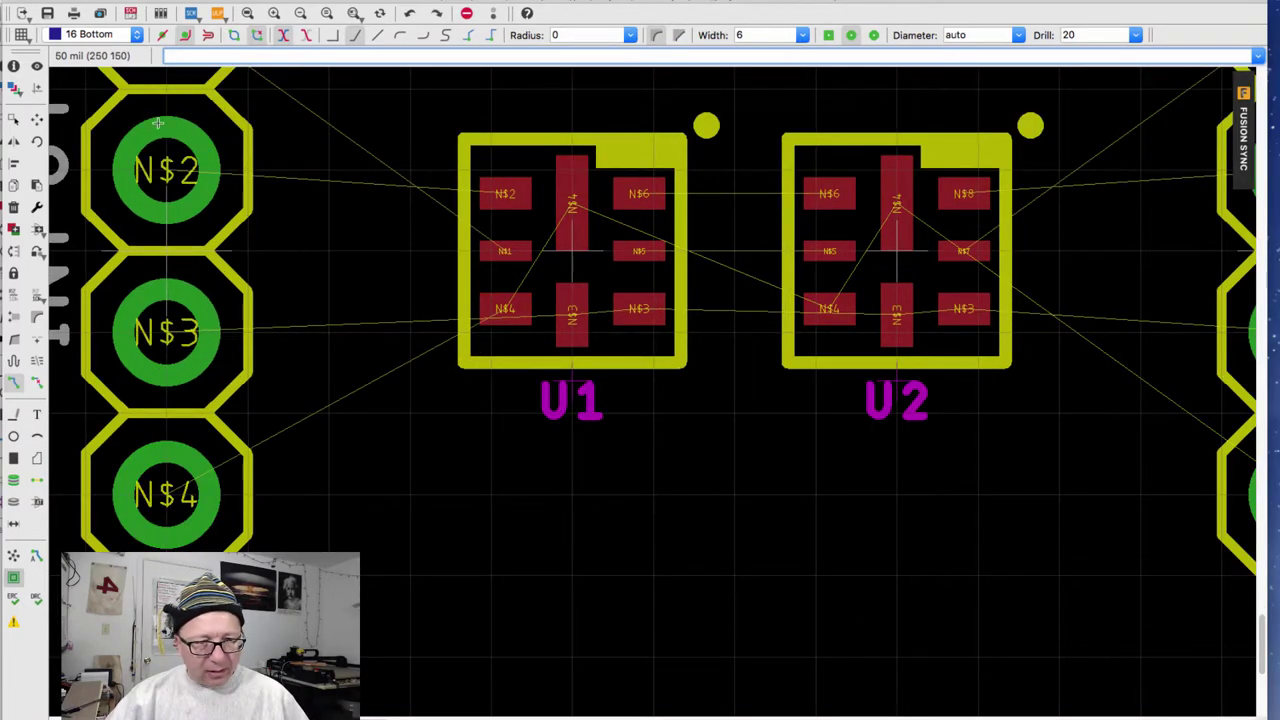
Route the N$4 net on the Top layer from JP1's N$4 pad to U1's lower-left N$4 pad
{"action": "left_click", "coordinate": [92, 36]}
{"action": "left_click", "coordinate": [83, 21]}
{"action": "left_click", "coordinate": [185, 491]}
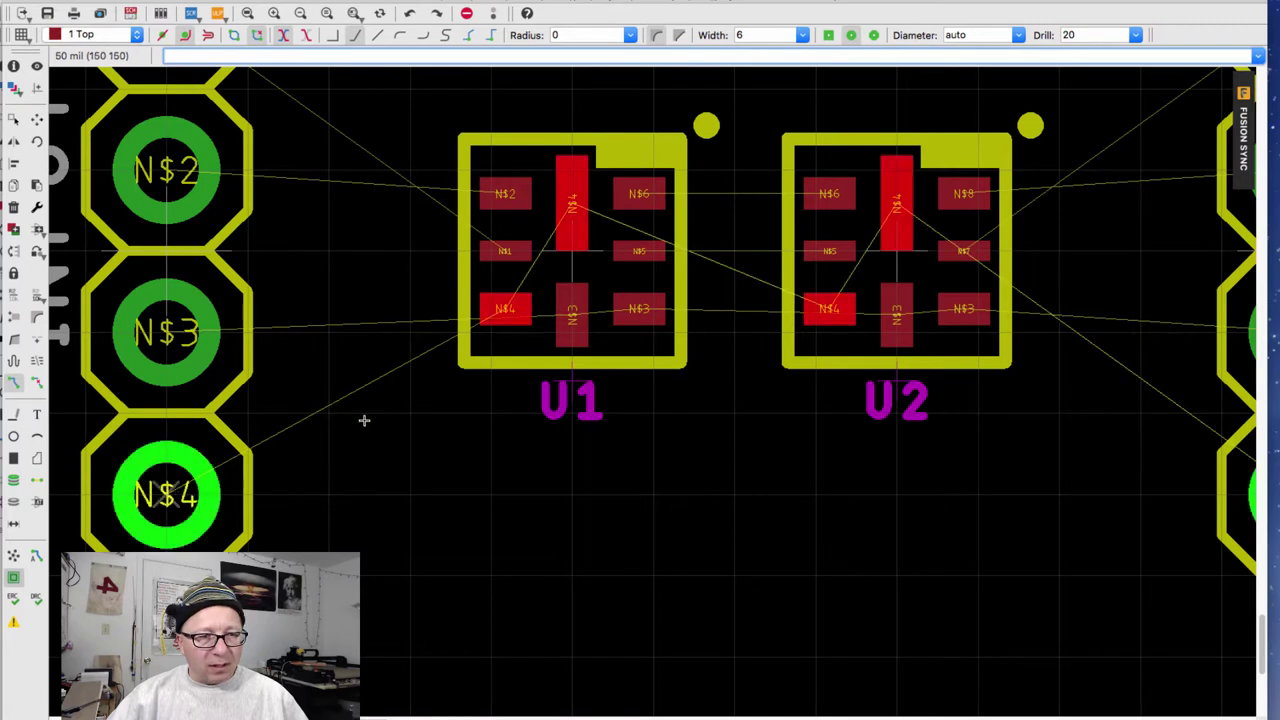
{"action": "left_click", "coordinate": [505, 310]}
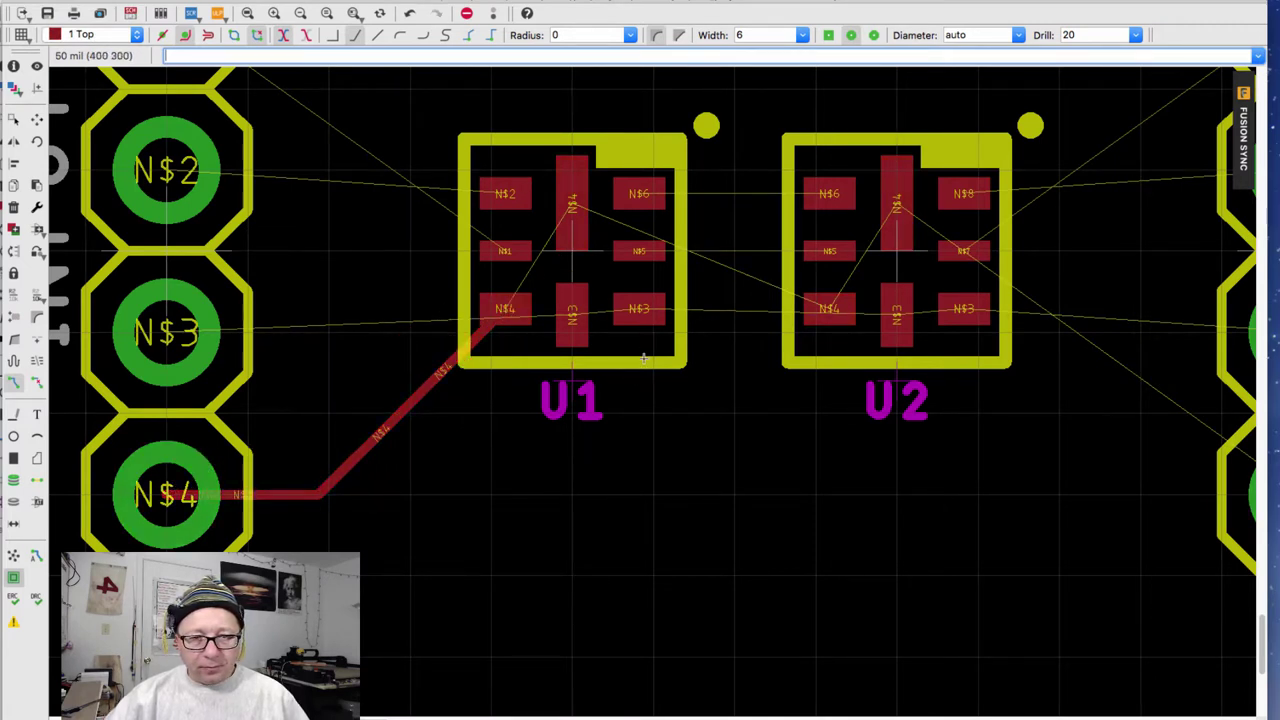
Continue the N$4 trace beneath U1 to U2's lower-left N$4 pad and on to JP2's N$4 pad
{"action": "left_click", "coordinate": [505, 310]}
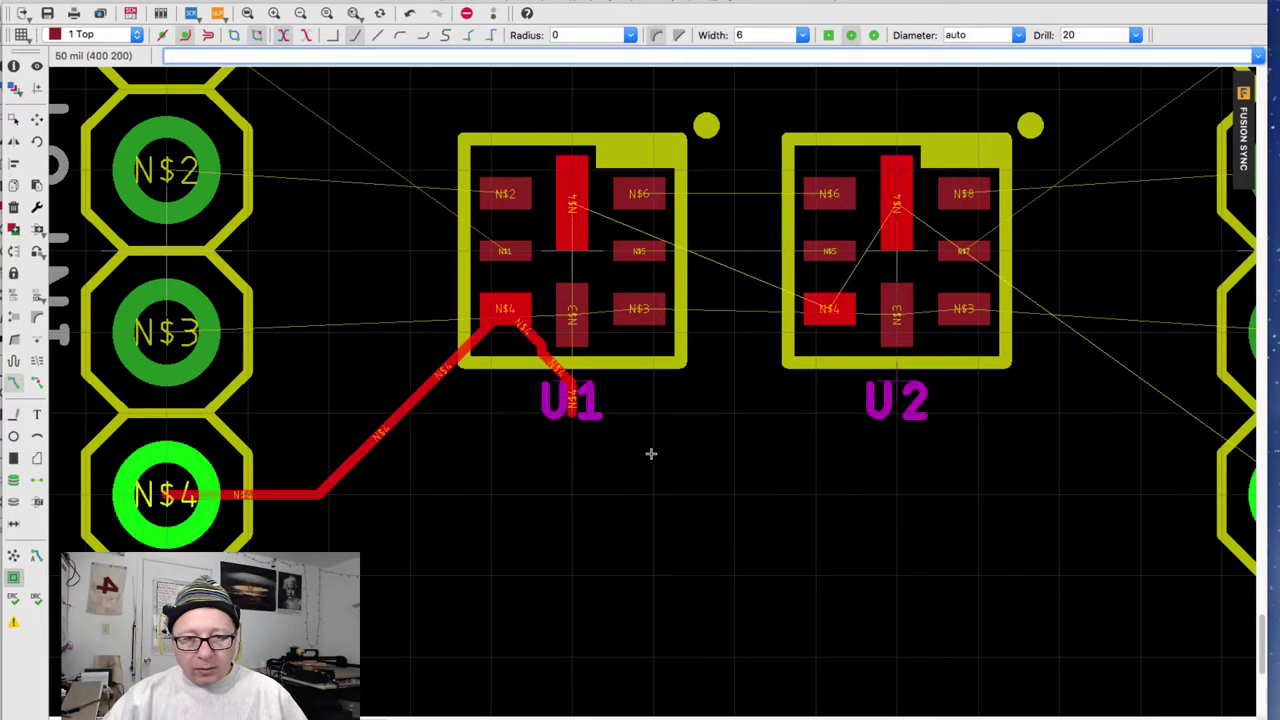
{"action": "left_click", "coordinate": [829, 308]}
{"action": "key", "text": "ctrl+z"}
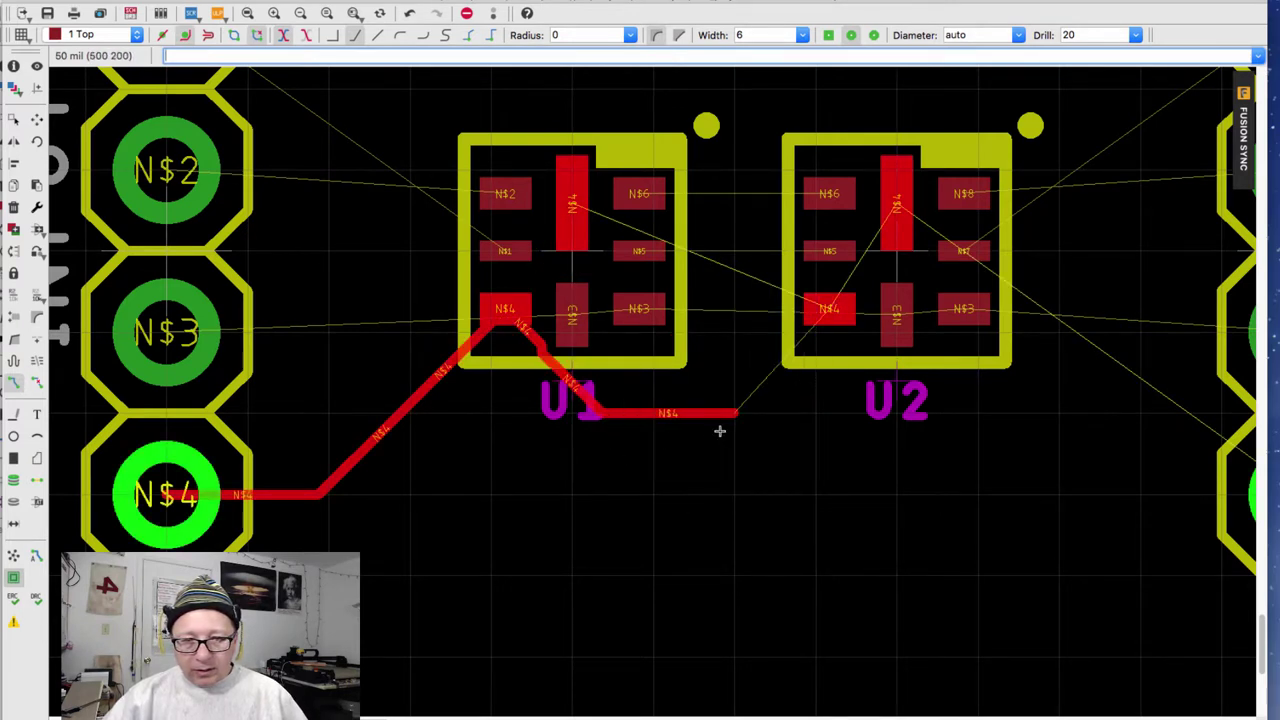
{"action": "left_click", "coordinate": [826, 322]}
{"action": "scroll", "coordinate": [737, 331], "scroll_direction": "right", "scroll_amount": 5}
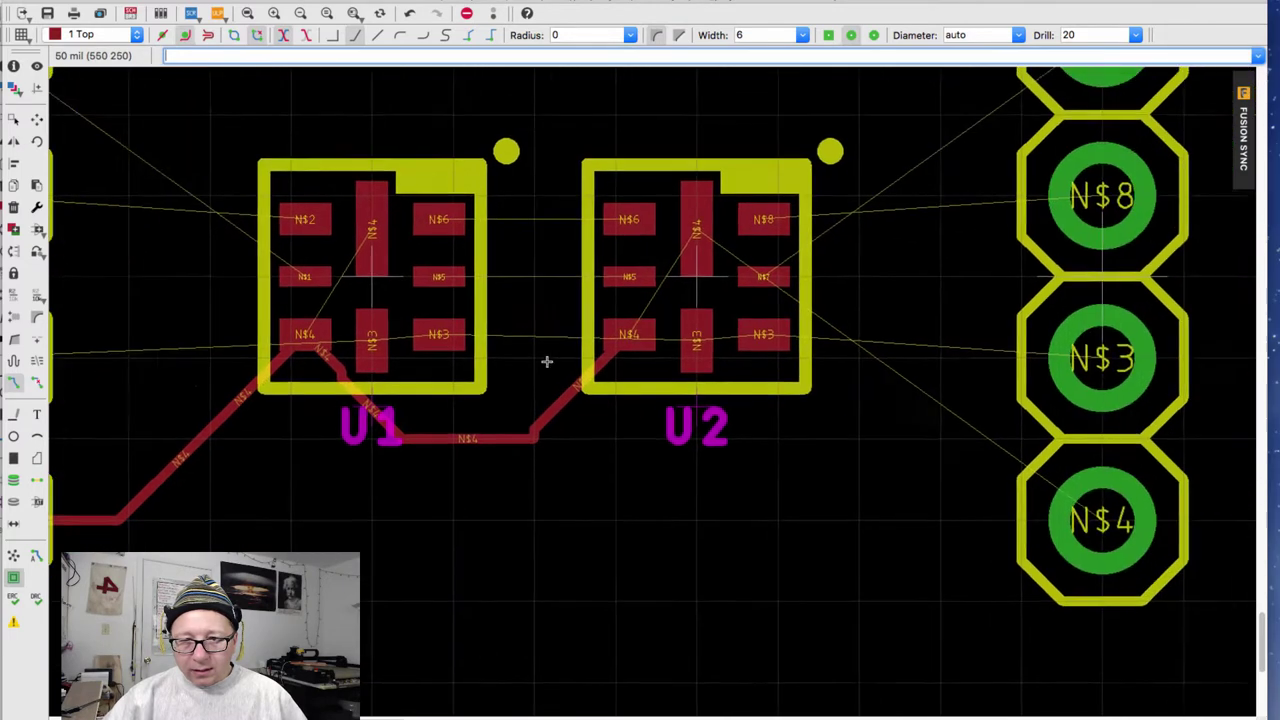
{"action": "left_click", "coordinate": [551, 369]}
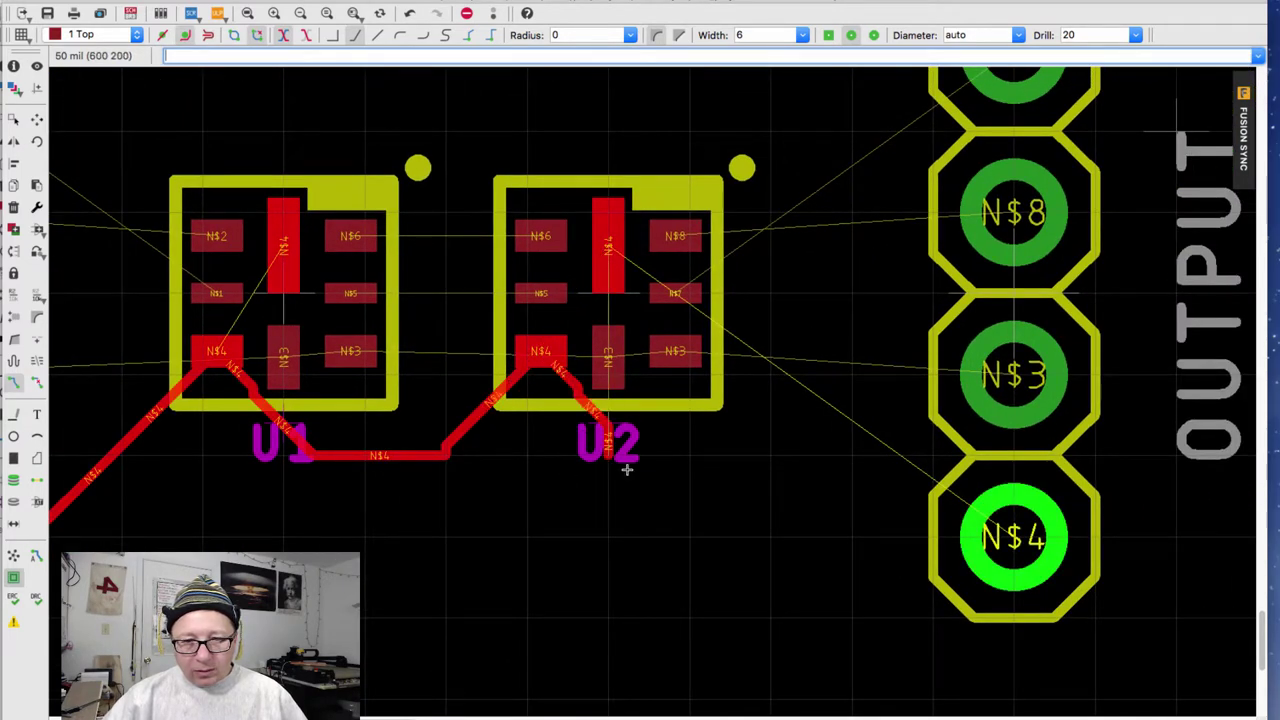
{"action": "left_click", "coordinate": [1010, 538]}
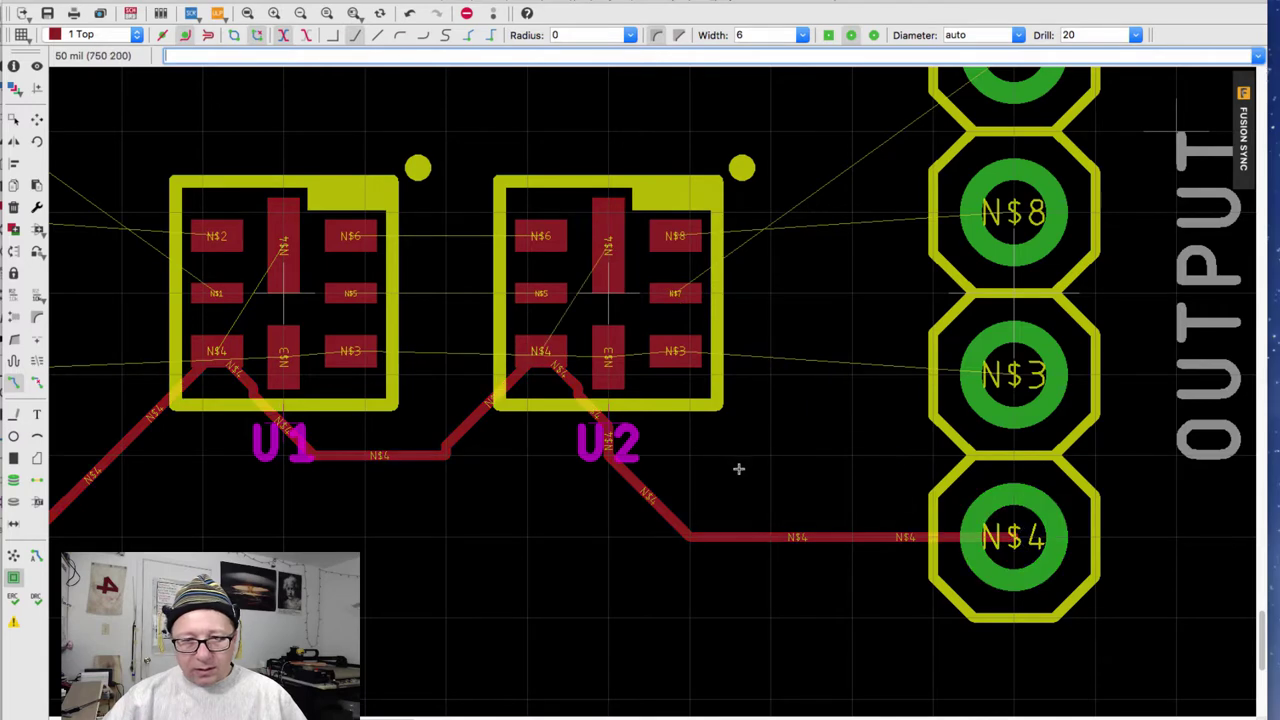
Route N$3 from JP1 between U1's N$1 and N$4 pads to U1's center N$3 pad and its lower-right N$3 pad
{"action": "scroll", "coordinate": [738, 468], "scroll_direction": "left", "scroll_amount": 5}
{"action": "scroll", "coordinate": [851, 526], "scroll_direction": "down", "scroll_amount": 3}
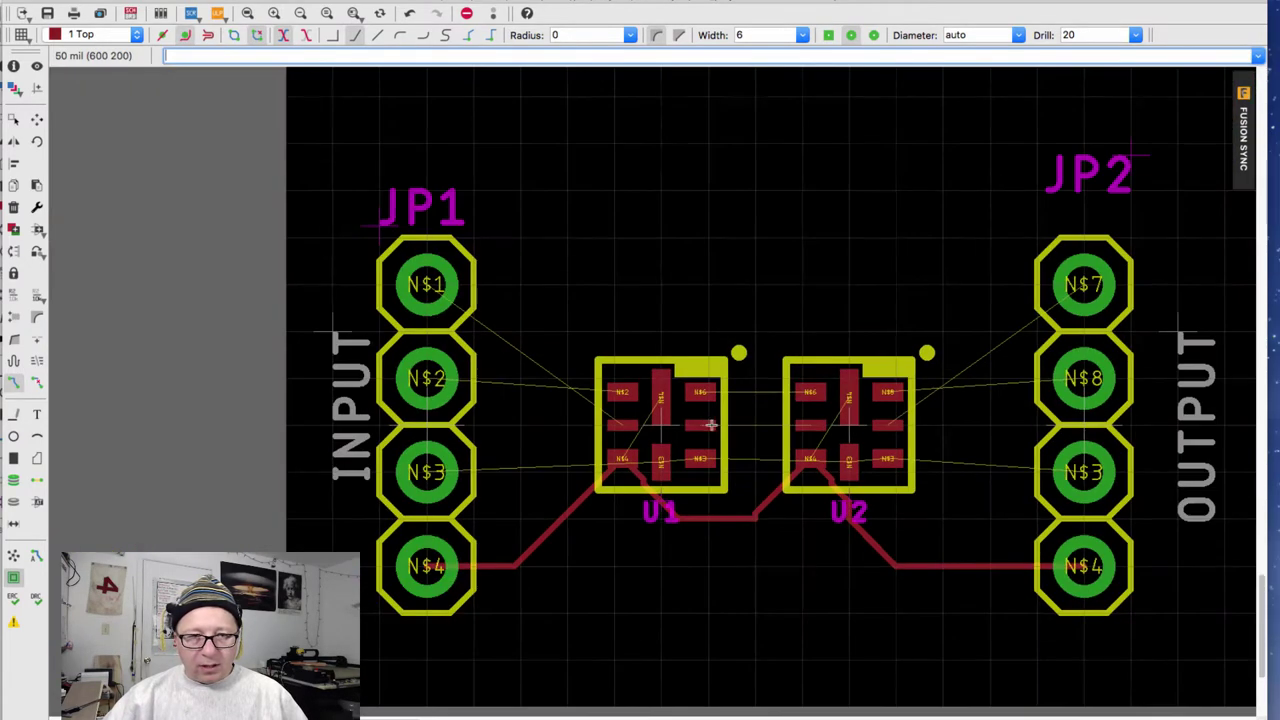
{"action": "scroll", "coordinate": [695, 422], "scroll_direction": "up", "scroll_amount": 2}
{"action": "left_click", "coordinate": [318, 230]}
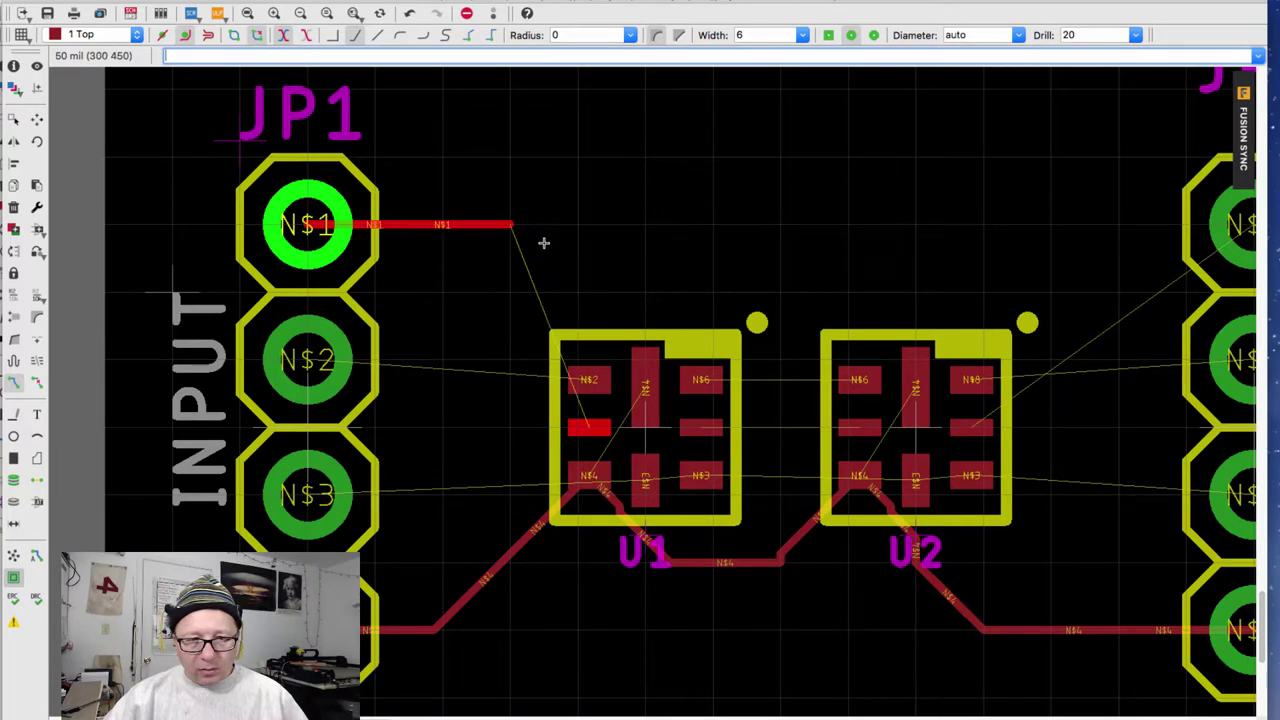
{"action": "key", "text": "Escape"}
{"action": "left_click", "coordinate": [322, 493]}
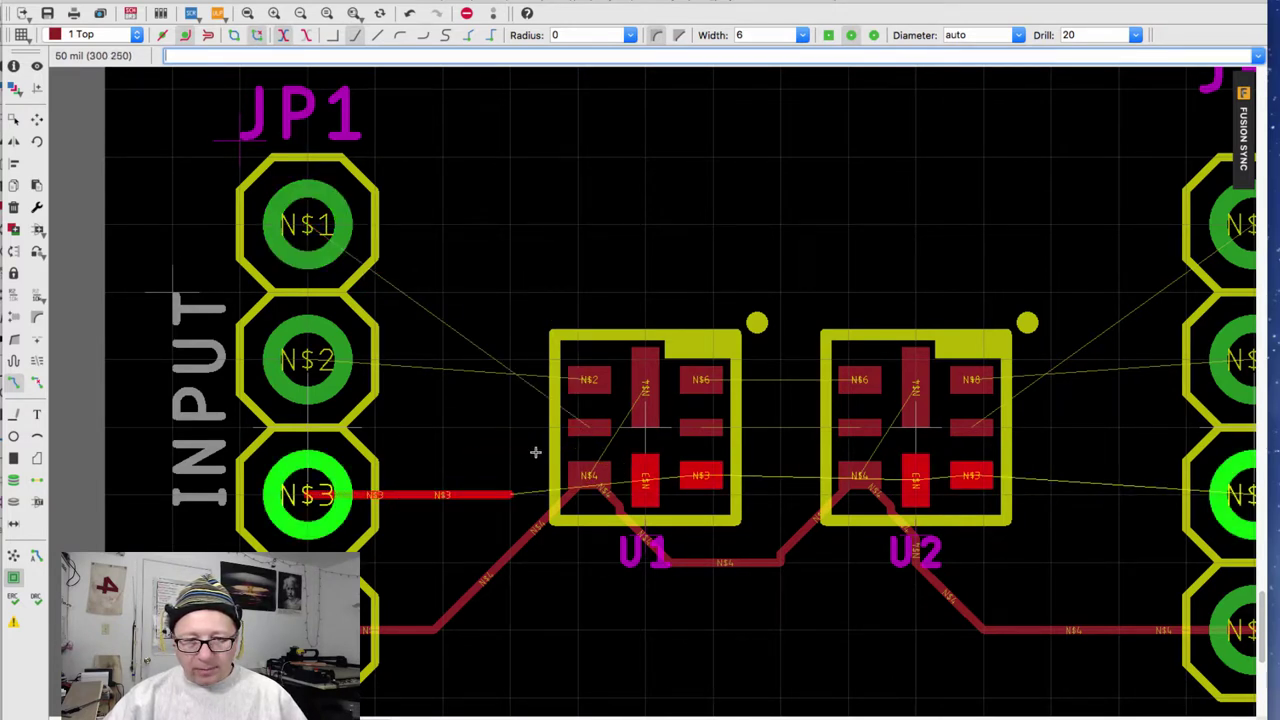
{"action": "scroll", "coordinate": [563, 446], "scroll_direction": "up", "scroll_amount": 3}
{"action": "scroll", "coordinate": [561, 432], "scroll_direction": "down", "scroll_amount": 1}
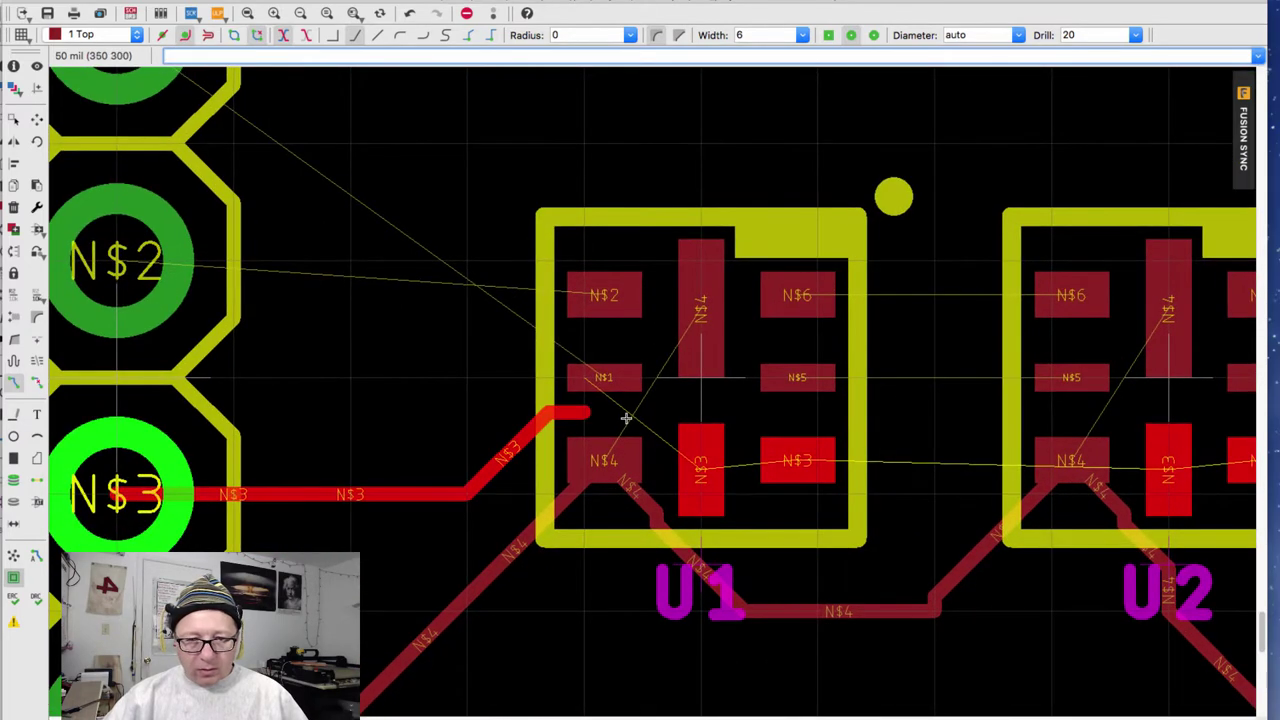
{"action": "left_click", "coordinate": [706, 461]}
{"action": "left_click", "coordinate": [703, 463]}
{"action": "left_click", "coordinate": [795, 460]}
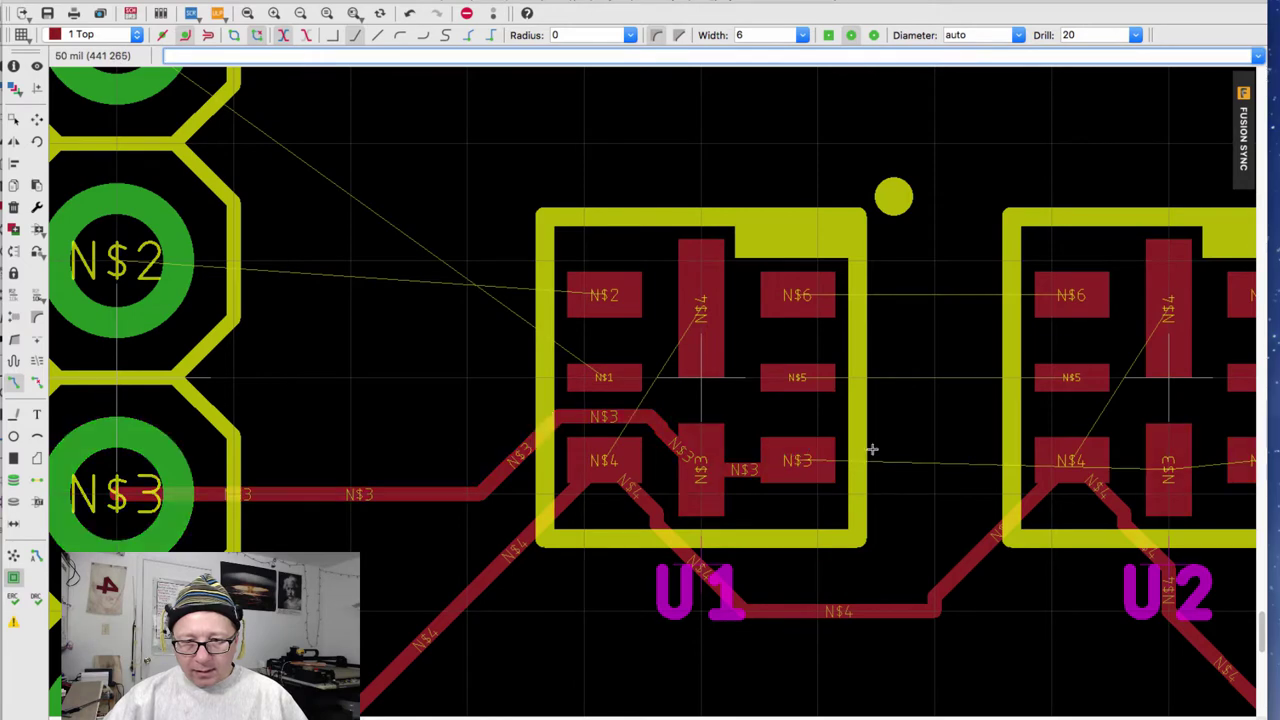
Continue the N$3 trace from U1's lower-right pad through both U2 N$3 pads to JP2's N$3 pad
{"action": "scroll", "coordinate": [450, 430], "scroll_direction": "right", "scroll_amount": 8}
{"action": "left_click", "coordinate": [420, 437]}
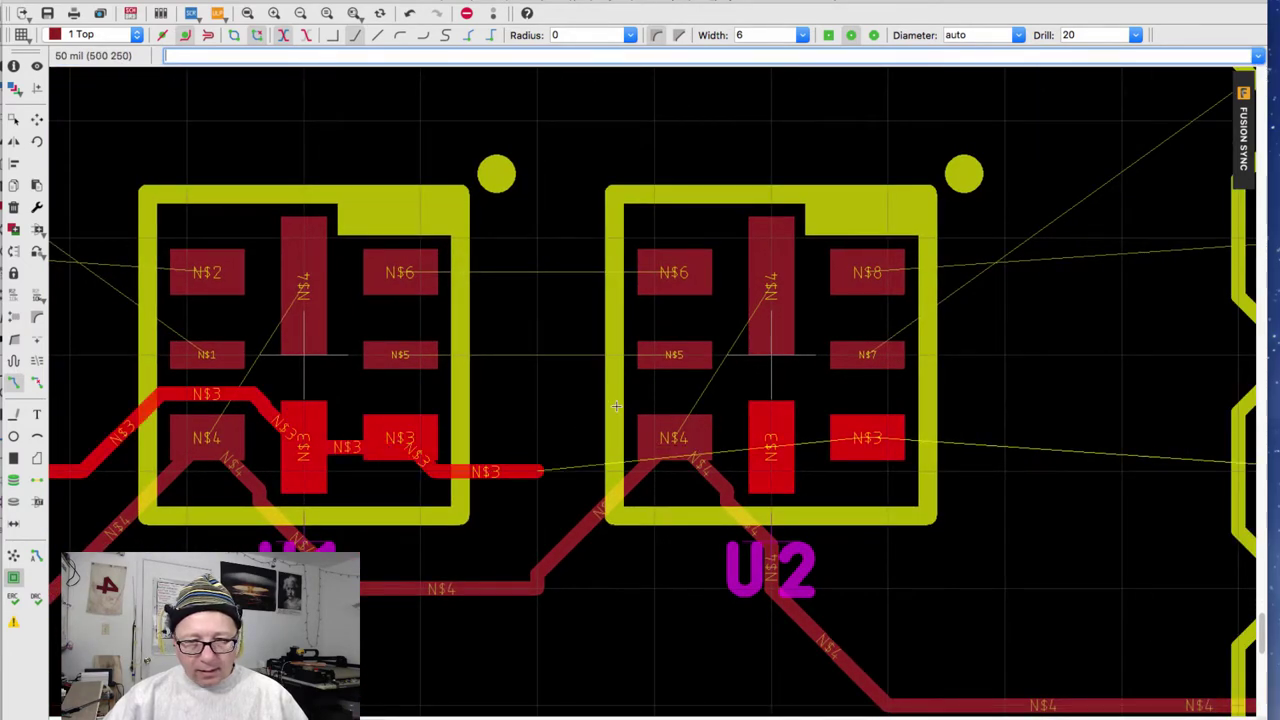
{"action": "left_click", "coordinate": [652, 388]}
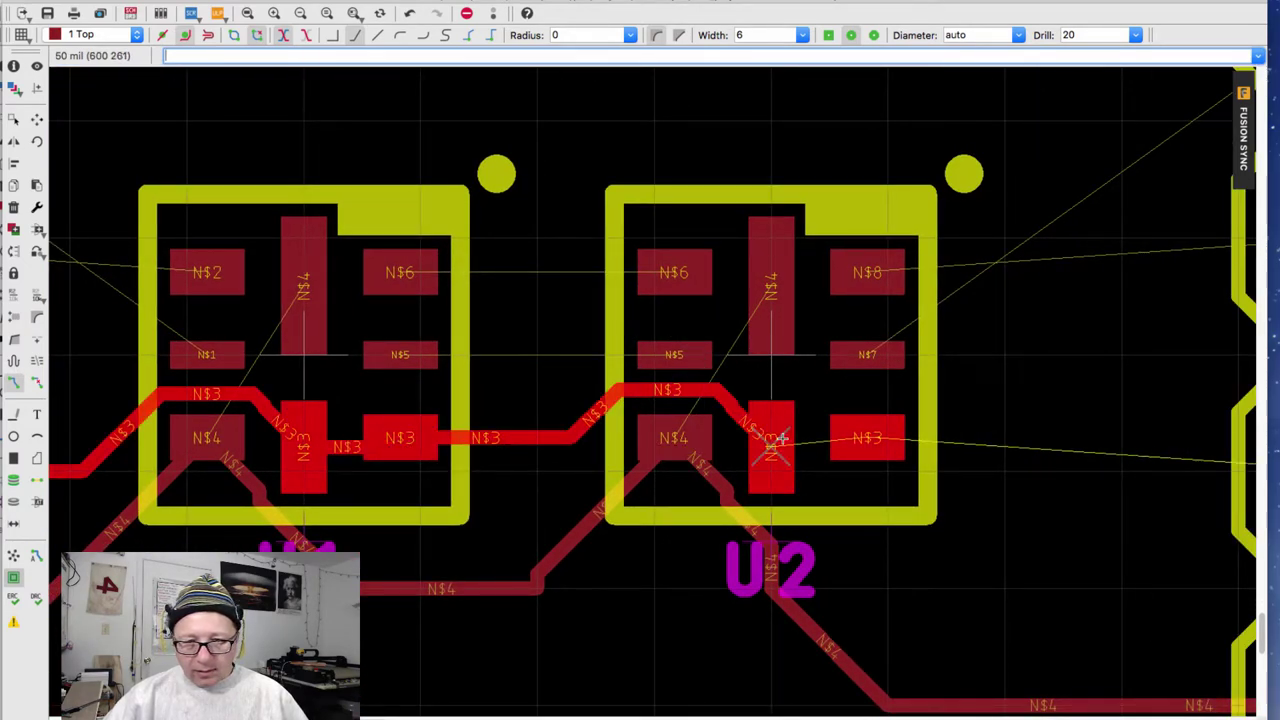
{"action": "left_click", "coordinate": [768, 443]}
{"action": "left_click", "coordinate": [860, 440]}
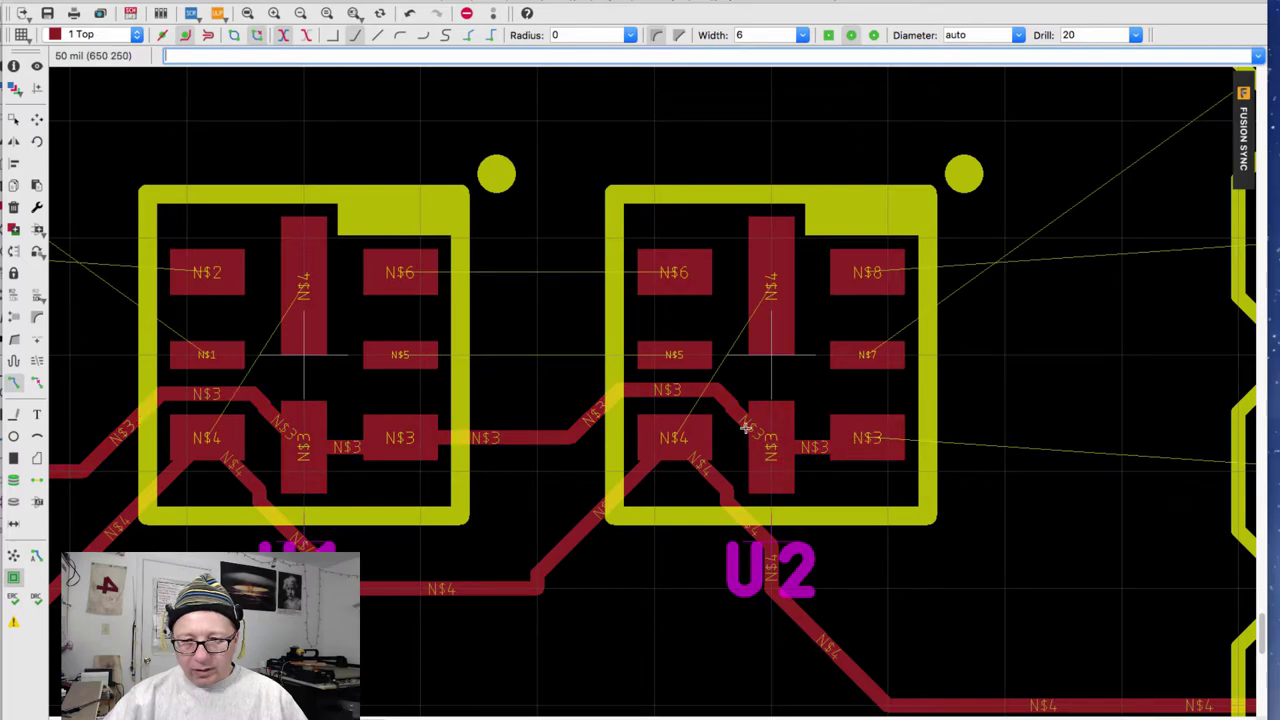
{"action": "scroll", "coordinate": [740, 428], "scroll_direction": "right", "scroll_amount": 6}
{"action": "left_click", "coordinate": [729, 434]}
{"action": "left_click", "coordinate": [1000, 455]}
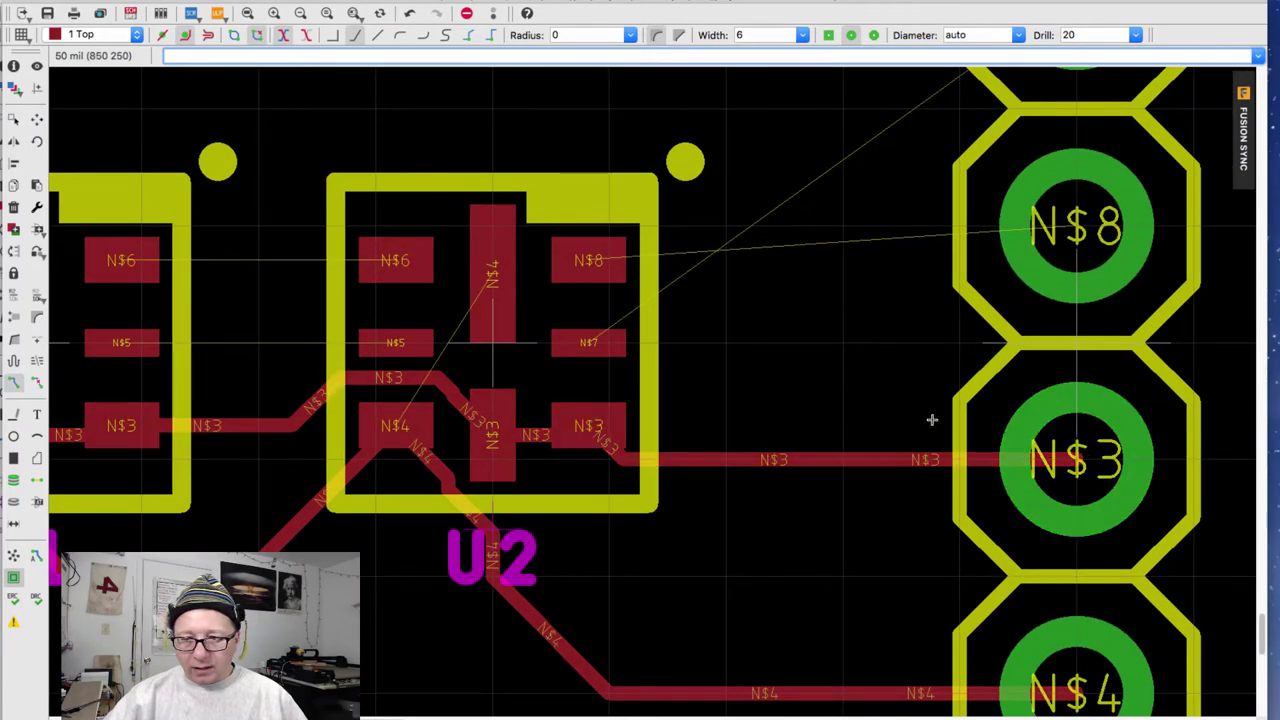
Connect the facing N$6 pads and the facing N$5 pads of U1 and U2 with straight Top-layer traces
{"action": "scroll", "coordinate": [700, 430], "scroll_direction": "up", "scroll_amount": 2}
{"action": "scroll", "coordinate": [651, 439], "scroll_direction": "down", "scroll_amount": 8}
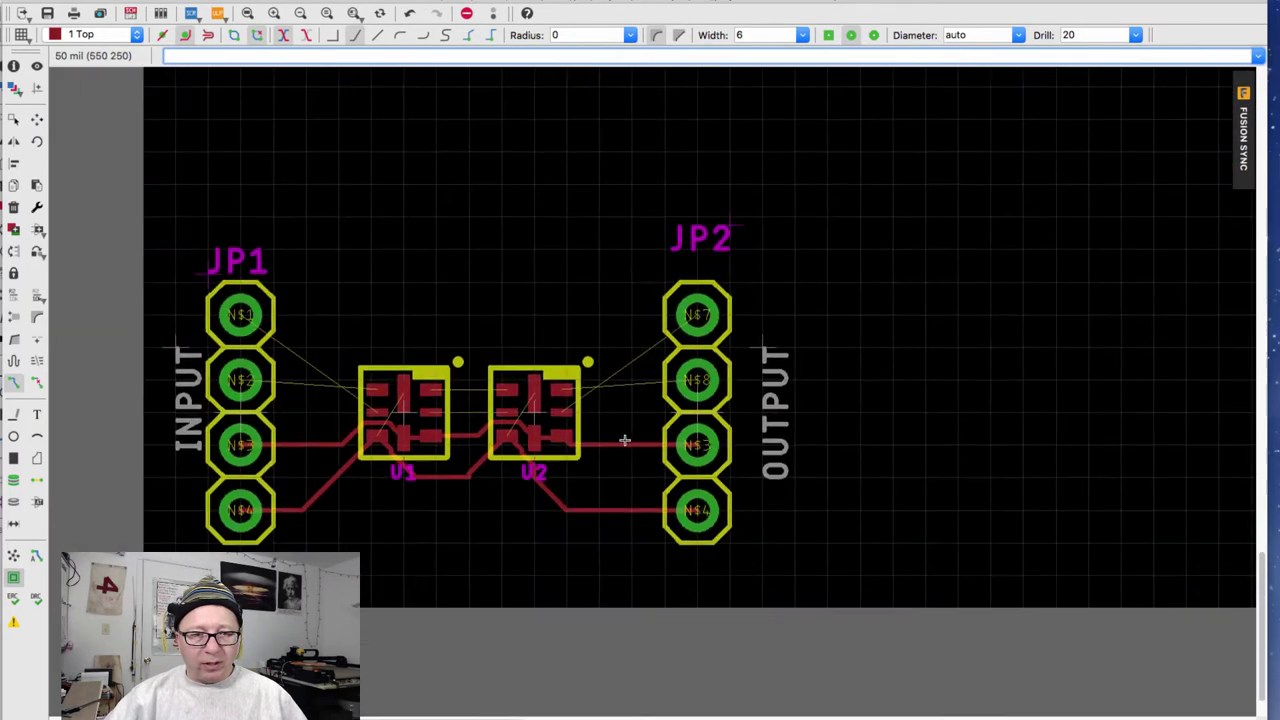
{"action": "scroll", "coordinate": [620, 450], "scroll_direction": "up", "scroll_amount": 3}
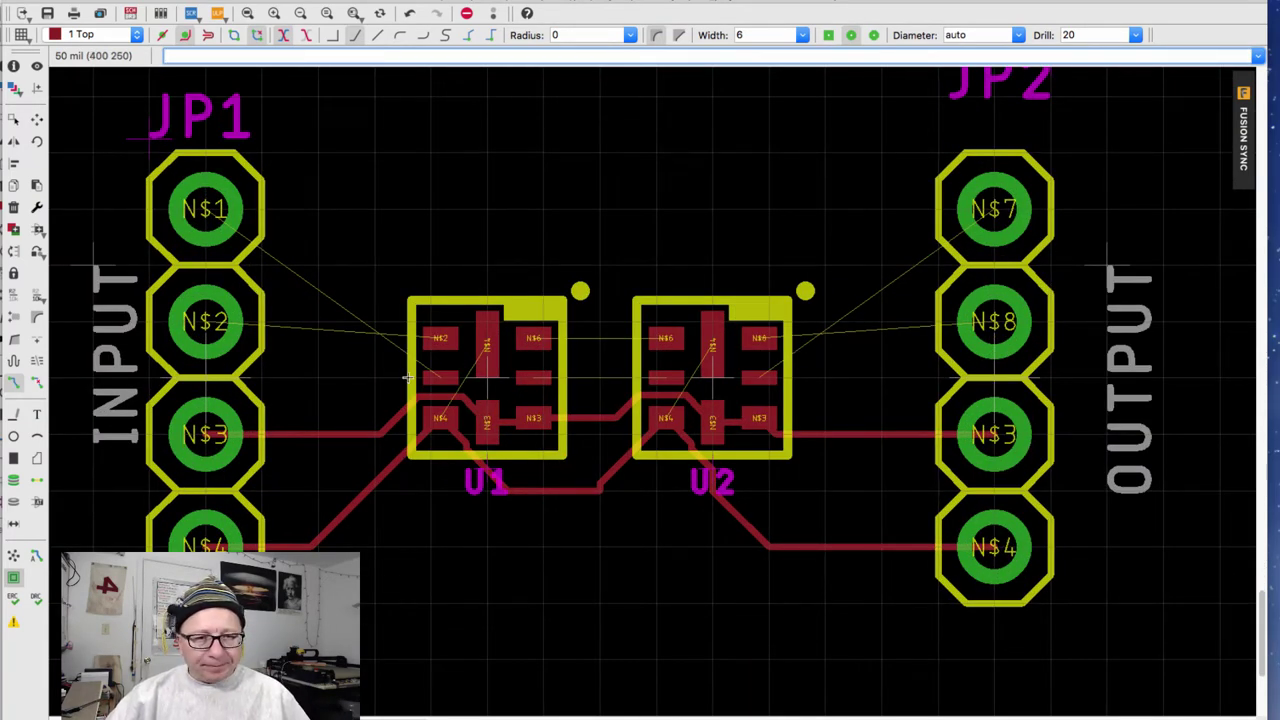
{"action": "scroll", "coordinate": [449, 398], "scroll_direction": "up", "scroll_amount": 2}
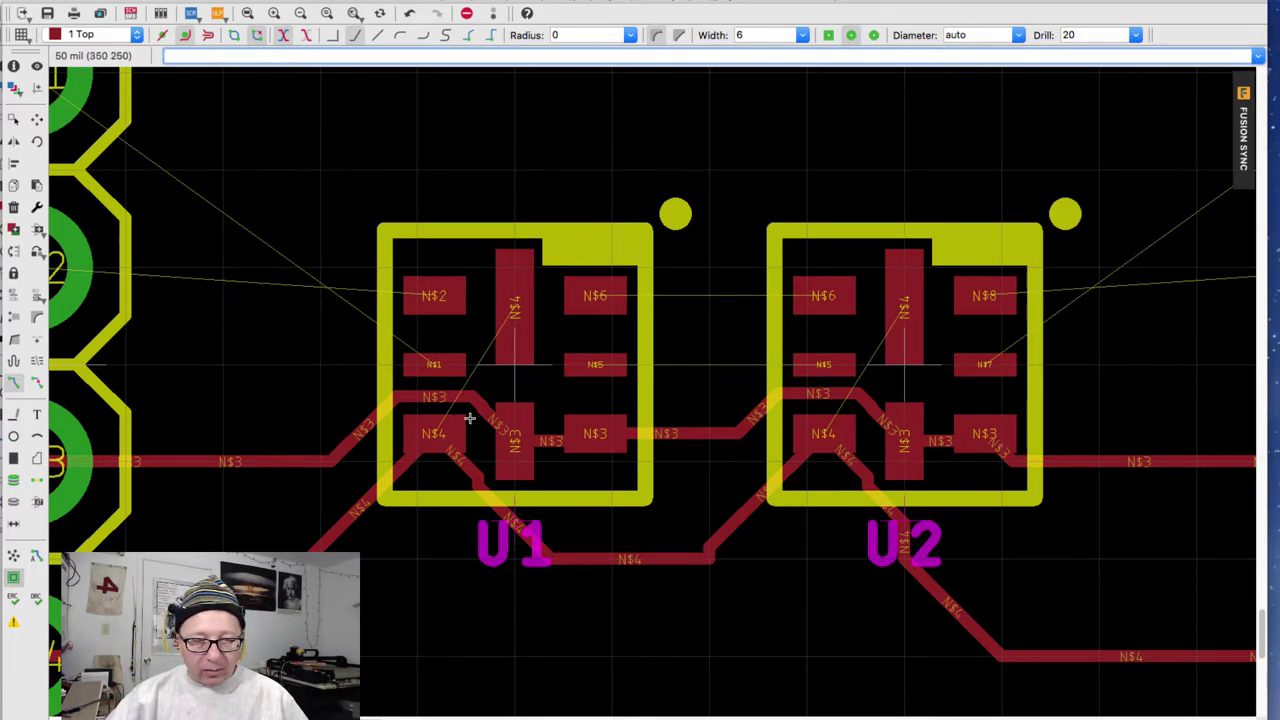
{"action": "left_click", "coordinate": [612, 296]}
{"action": "left_click", "coordinate": [812, 297]}
{"action": "left_click", "coordinate": [597, 364]}
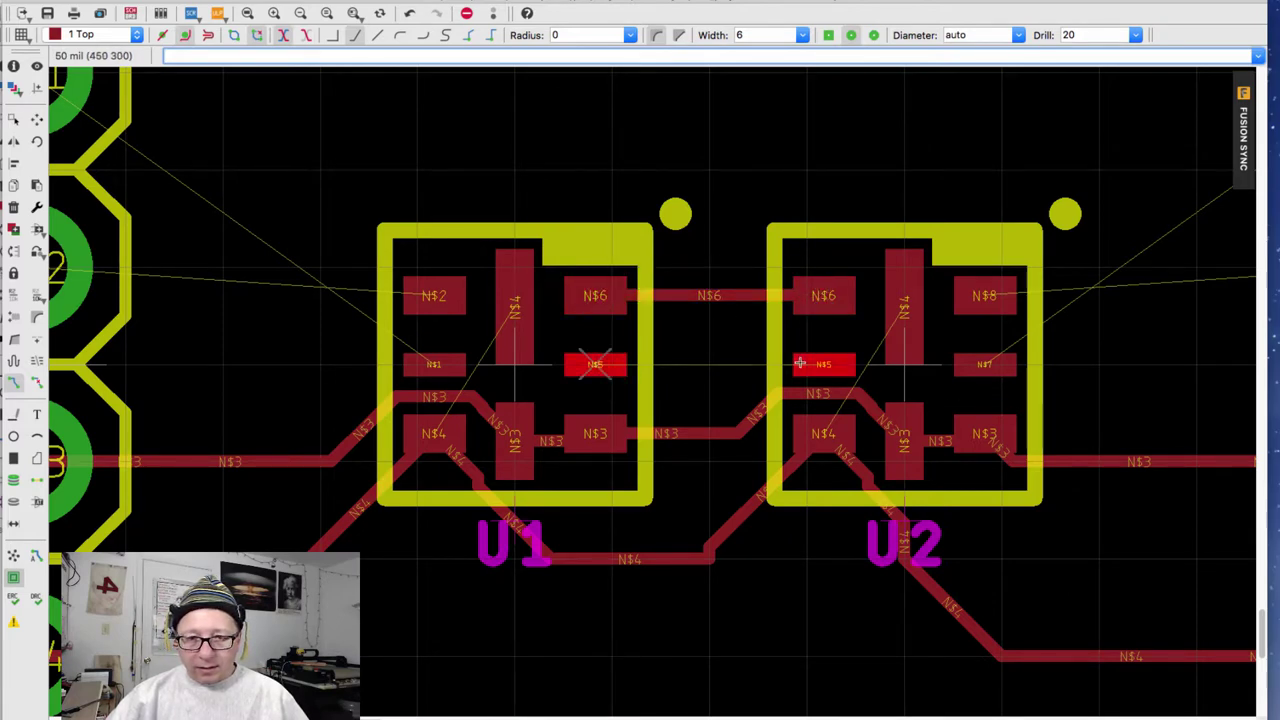
{"action": "left_click", "coordinate": [818, 364]}
Route N$8 on the Top layer from U2's upper-right pad to JP2's N$8 pad
{"action": "scroll", "coordinate": [584, 380], "scroll_direction": "right", "scroll_amount": 5}
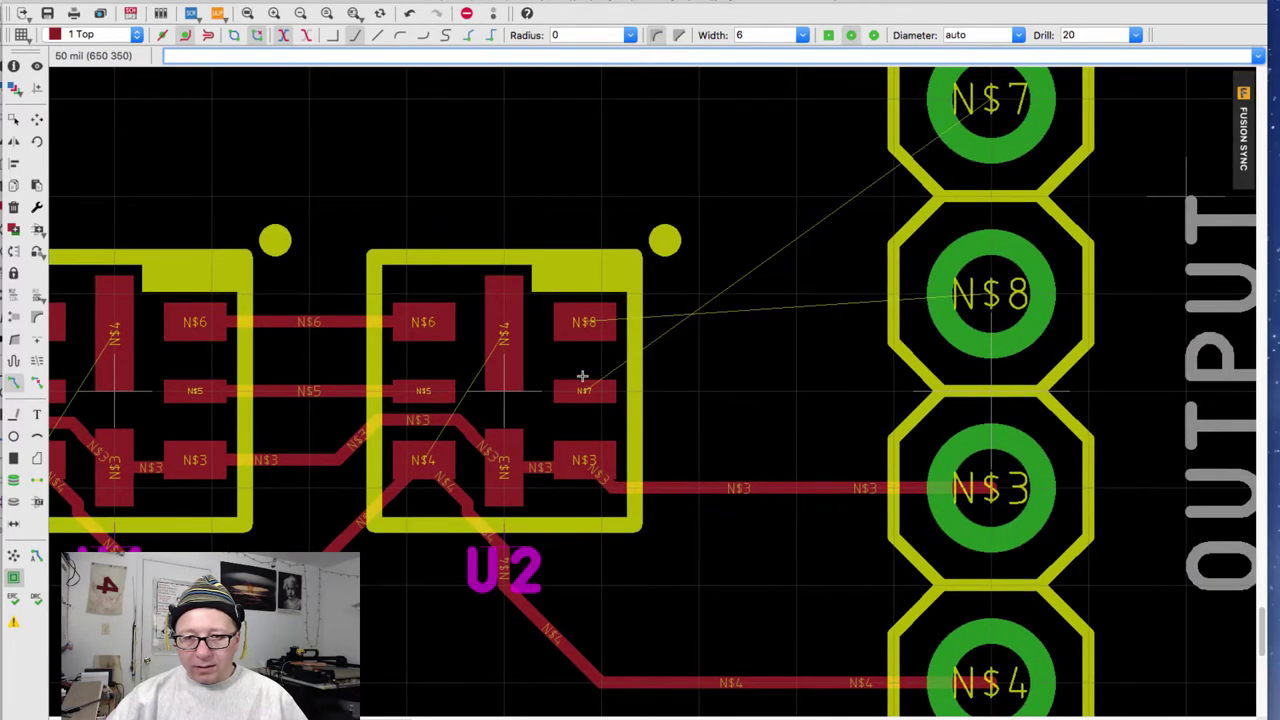
{"action": "left_click", "coordinate": [593, 393]}
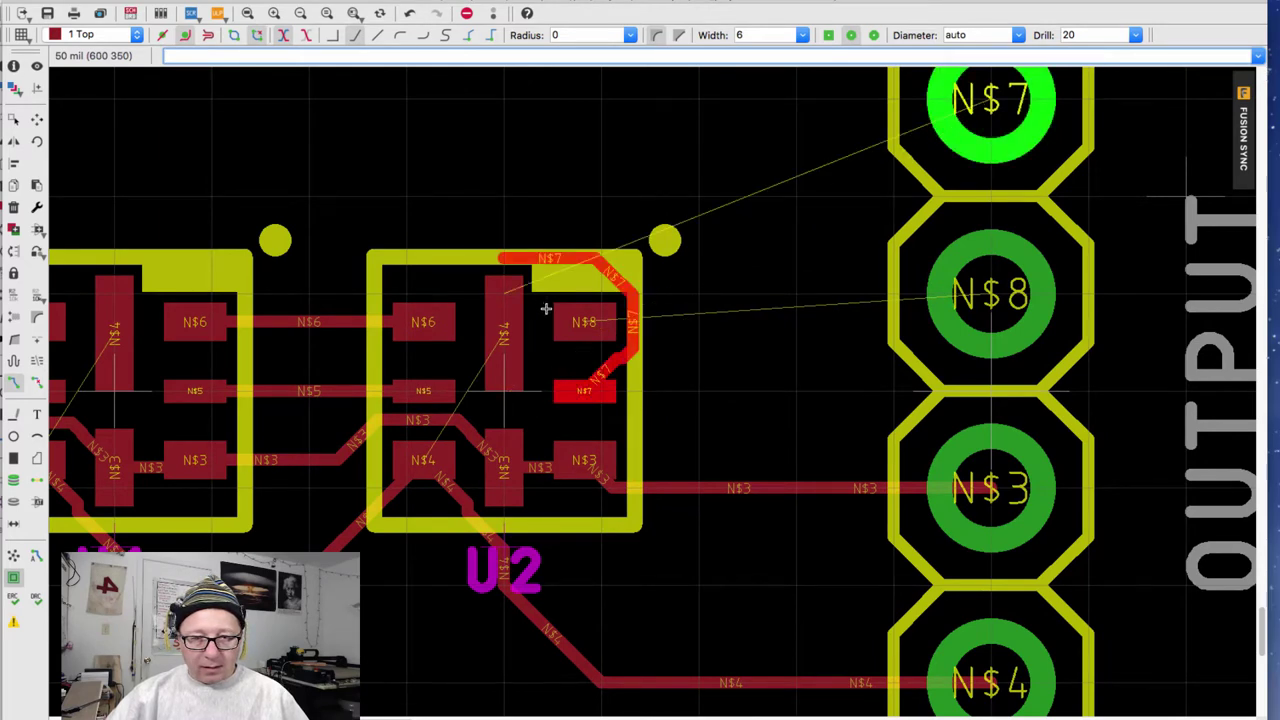
{"action": "key", "text": "Escape"}
{"action": "left_click", "coordinate": [851, 288]}
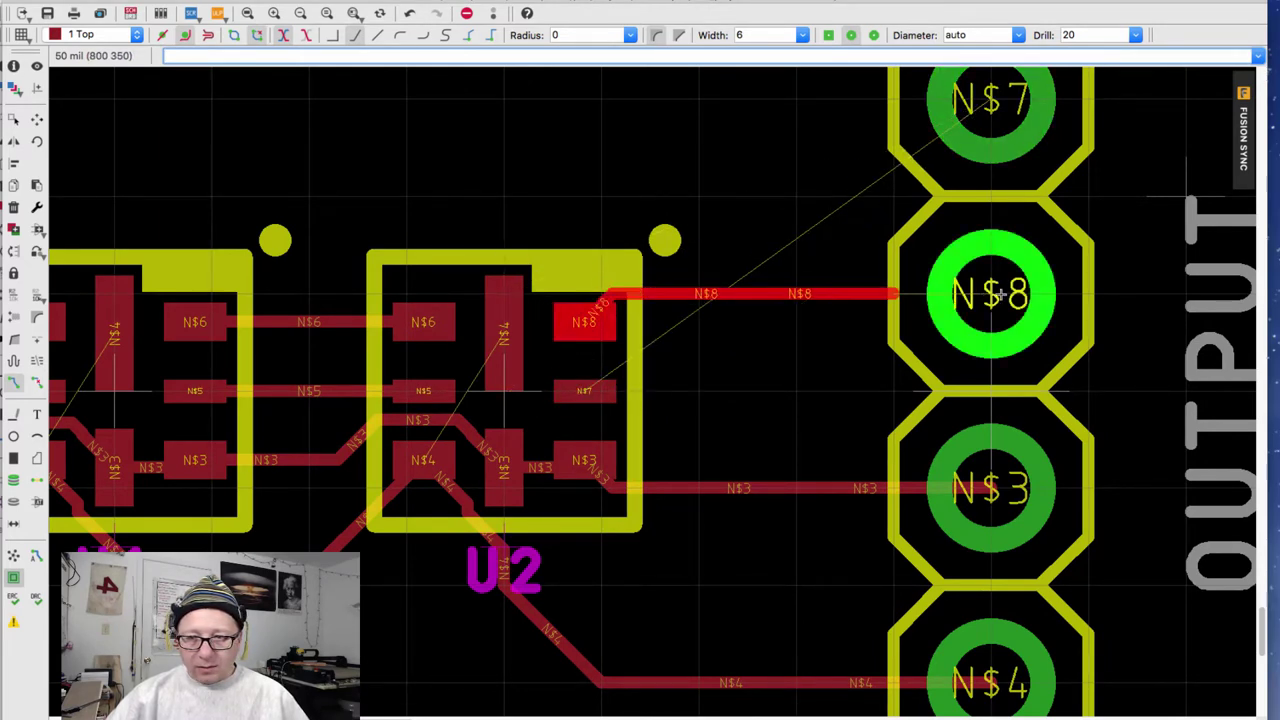
{"action": "left_click", "coordinate": [990, 293]}
Route N$2 on the Top layer from U1's upper-left pad to JP1's N$2 pad
{"action": "scroll", "coordinate": [536, 461], "scroll_direction": "down", "scroll_amount": 10}
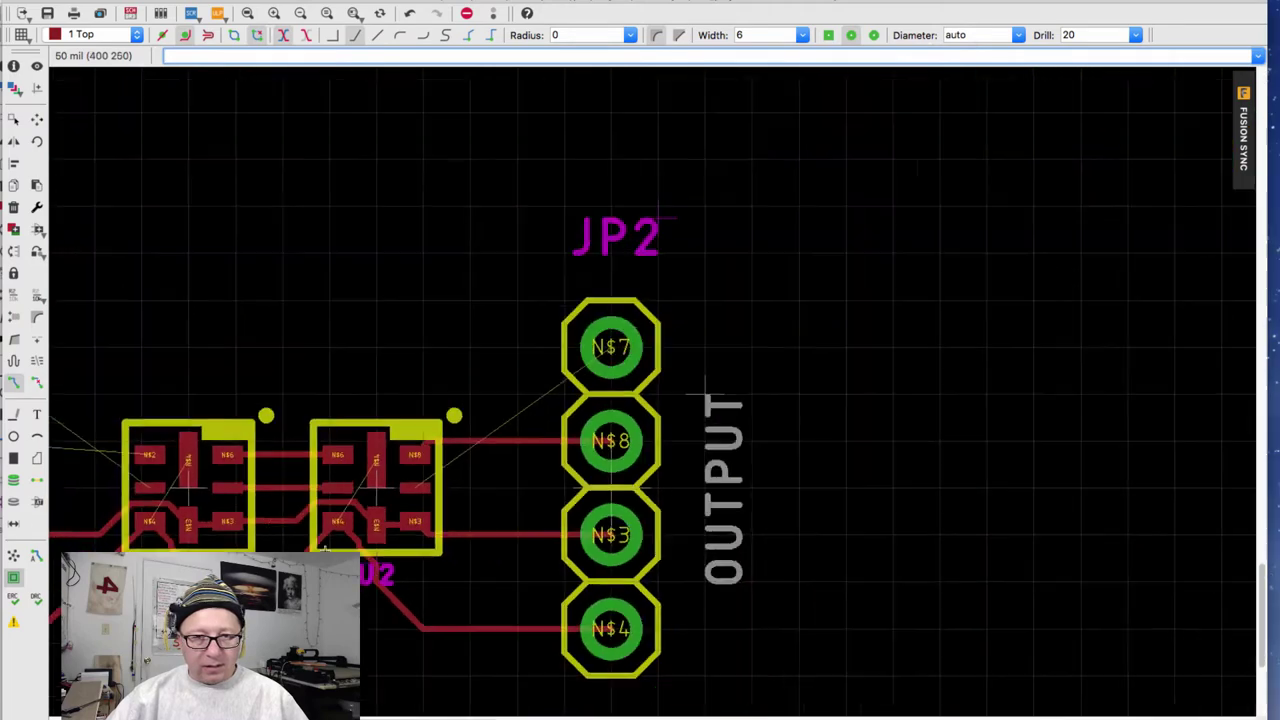
{"action": "scroll", "coordinate": [536, 461], "scroll_direction": "up", "scroll_amount": 3}
{"action": "left_click", "coordinate": [548, 408]}
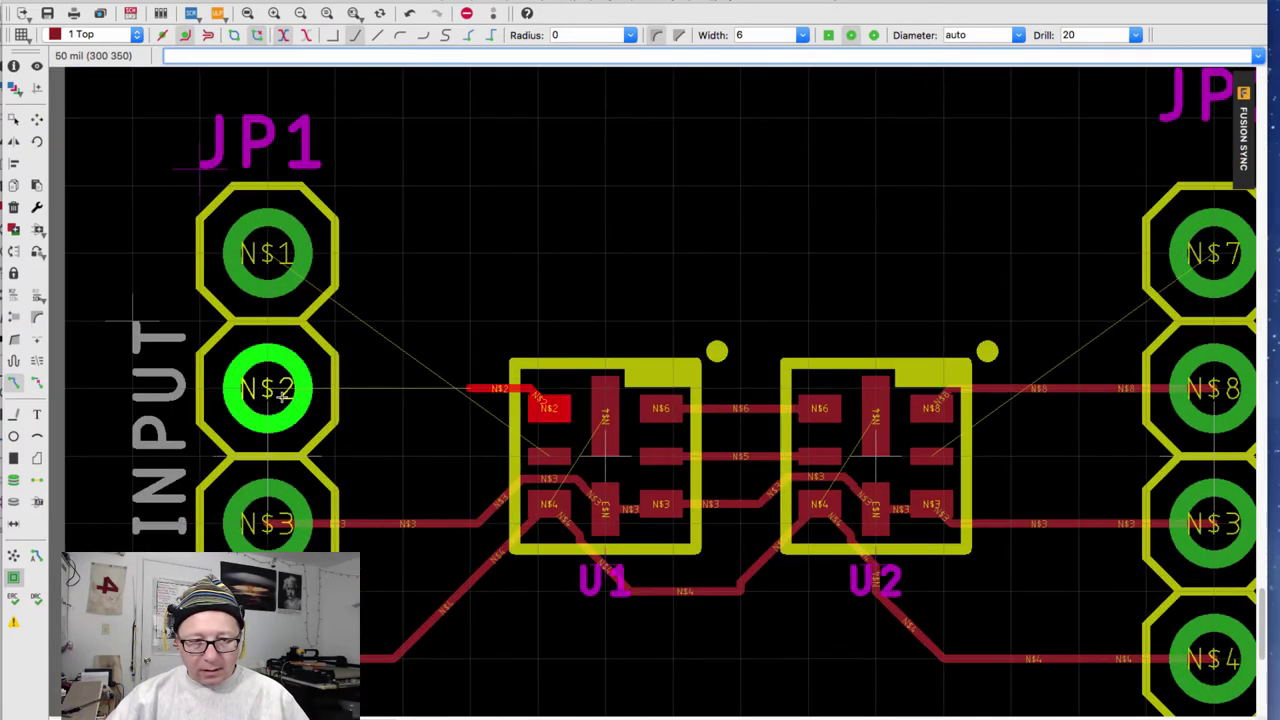
{"action": "left_click", "coordinate": [267, 388]}
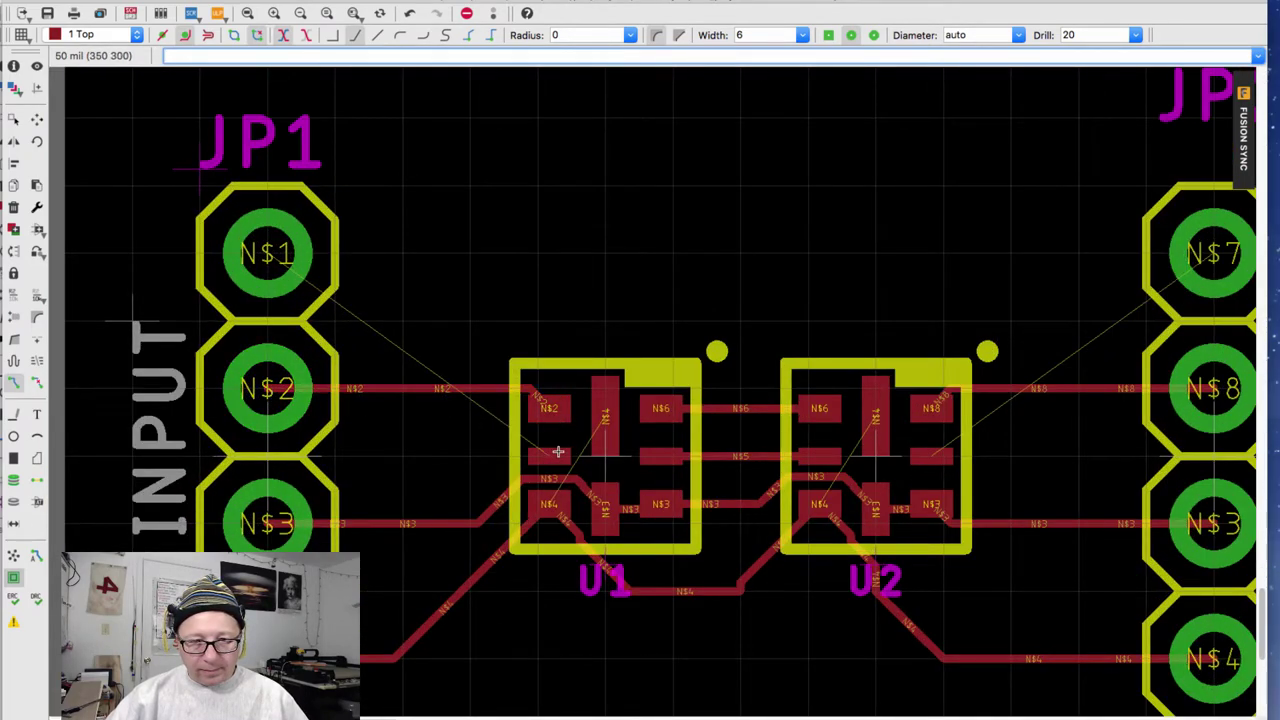
Route N$1 on the Top layer from U1's middle-left pad around JP1's N$2 pad to JP1's N$1 pad
{"action": "left_click", "coordinate": [558, 452]}
{"action": "left_click", "coordinate": [210, 425]}
{"action": "left_click", "coordinate": [240, 330]}
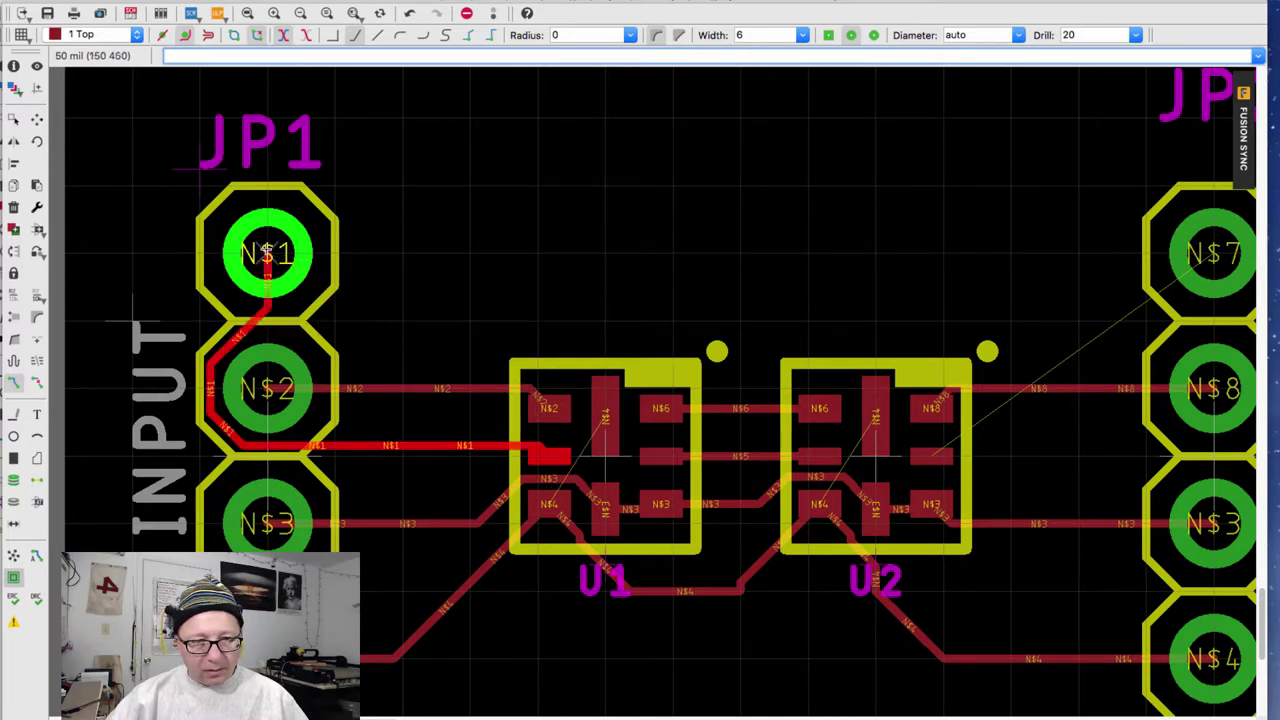
{"action": "left_click", "coordinate": [266, 252]}
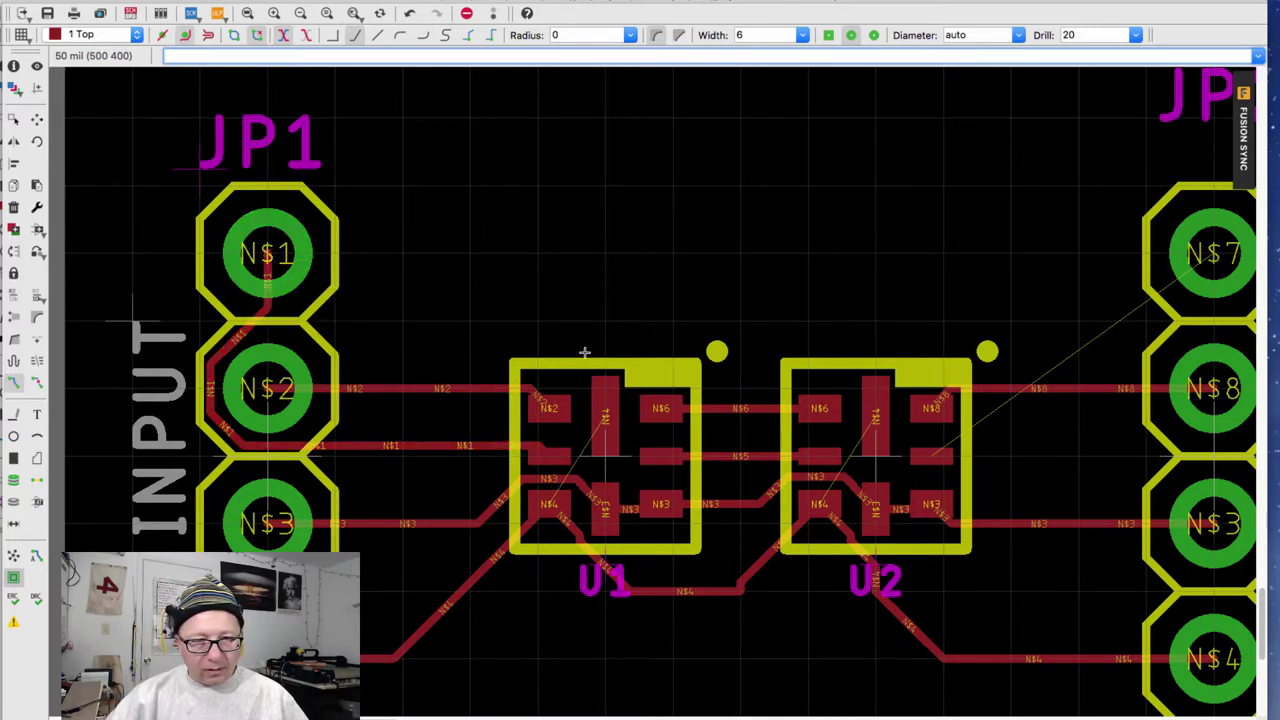
Route N$7 on the Top layer from U2's middle-right pad around JP2's N$8 pad to JP2's N$7 pad
{"action": "scroll", "coordinate": [586, 351], "scroll_direction": "right", "scroll_amount": 6}
{"action": "left_click", "coordinate": [461, 455]}
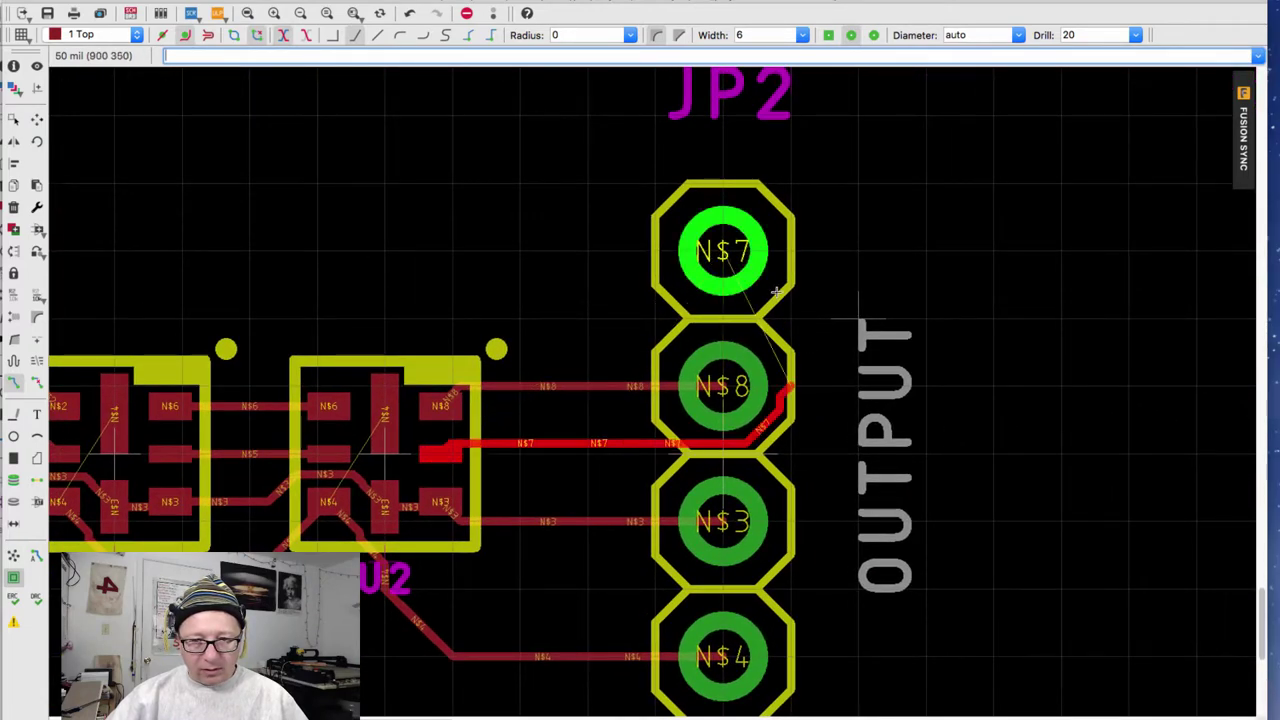
{"action": "left_click", "coordinate": [772, 440]}
{"action": "left_click", "coordinate": [737, 252]}
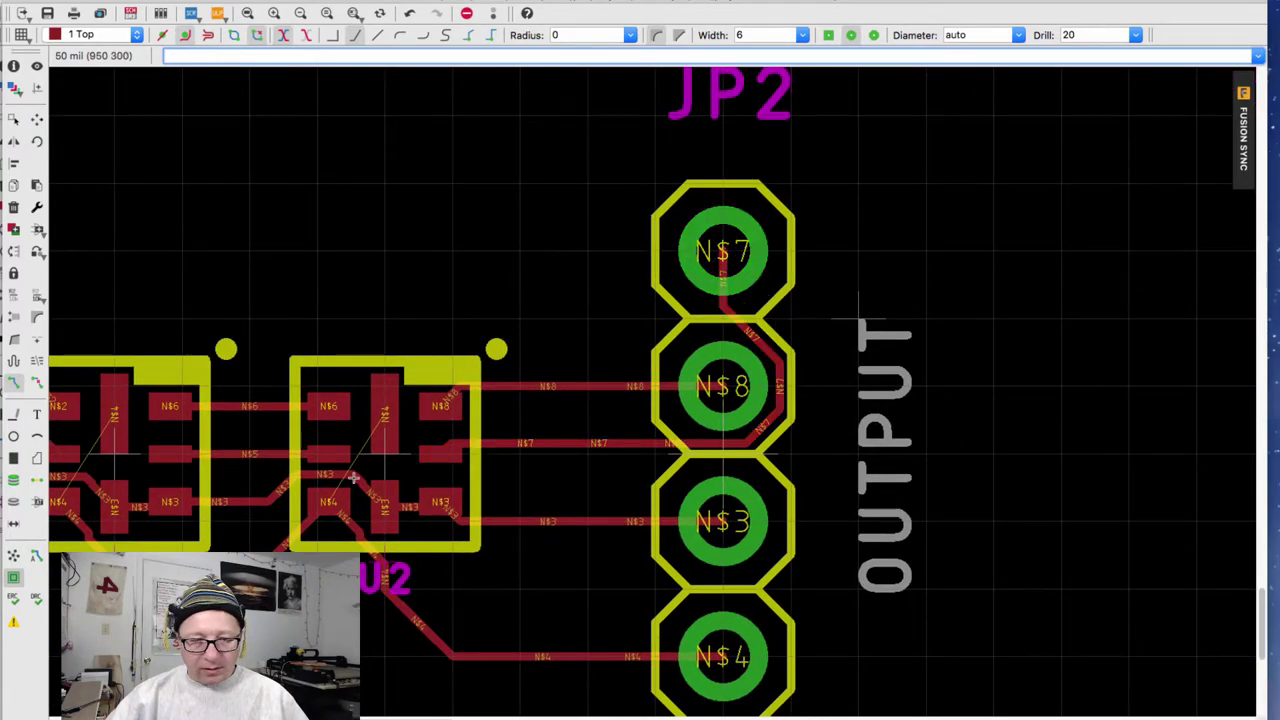
{"action": "scroll", "coordinate": [890, 368], "scroll_direction": "left", "scroll_amount": 10}
{"action": "scroll", "coordinate": [890, 368], "scroll_direction": "down", "scroll_amount": 2}
{"action": "scroll", "coordinate": [466, 366], "scroll_direction": "right", "scroll_amount": 4}
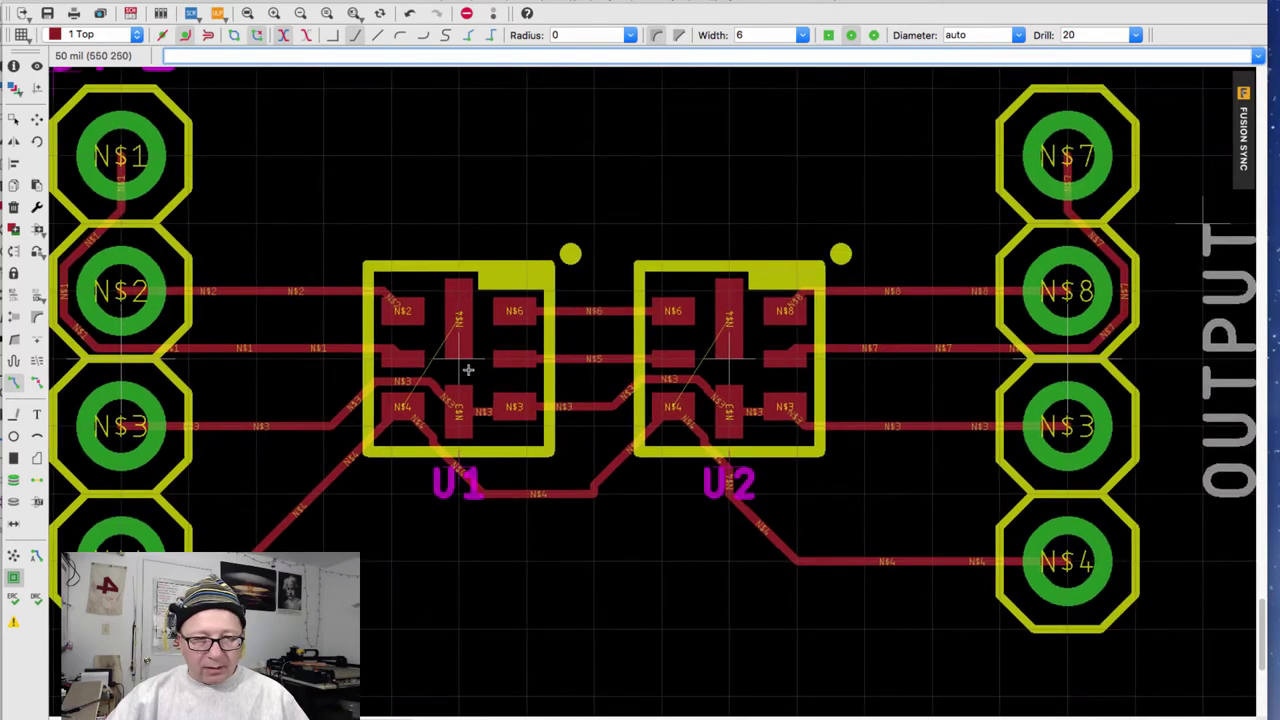
{"action": "scroll", "coordinate": [435, 333], "scroll_direction": "down", "scroll_amount": 4}
{"action": "scroll", "coordinate": [443, 337], "scroll_direction": "up", "scroll_amount": 5}
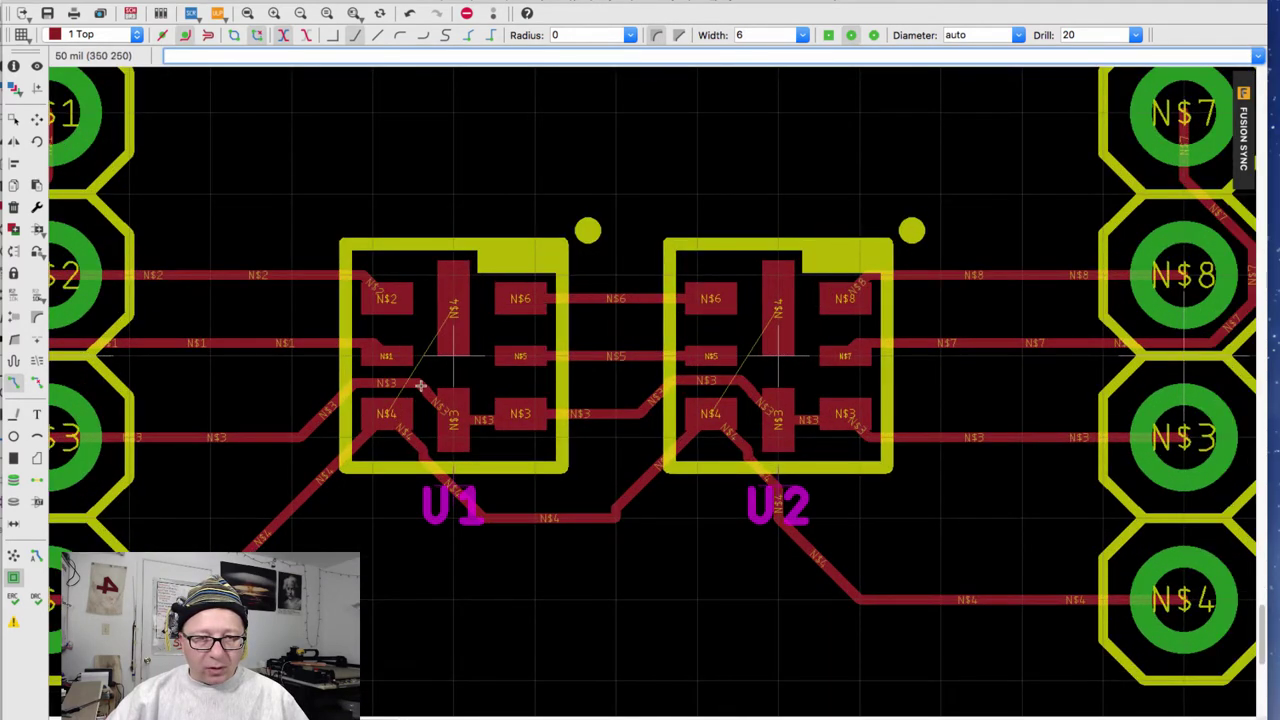
{"action": "left_click", "coordinate": [392, 410]}
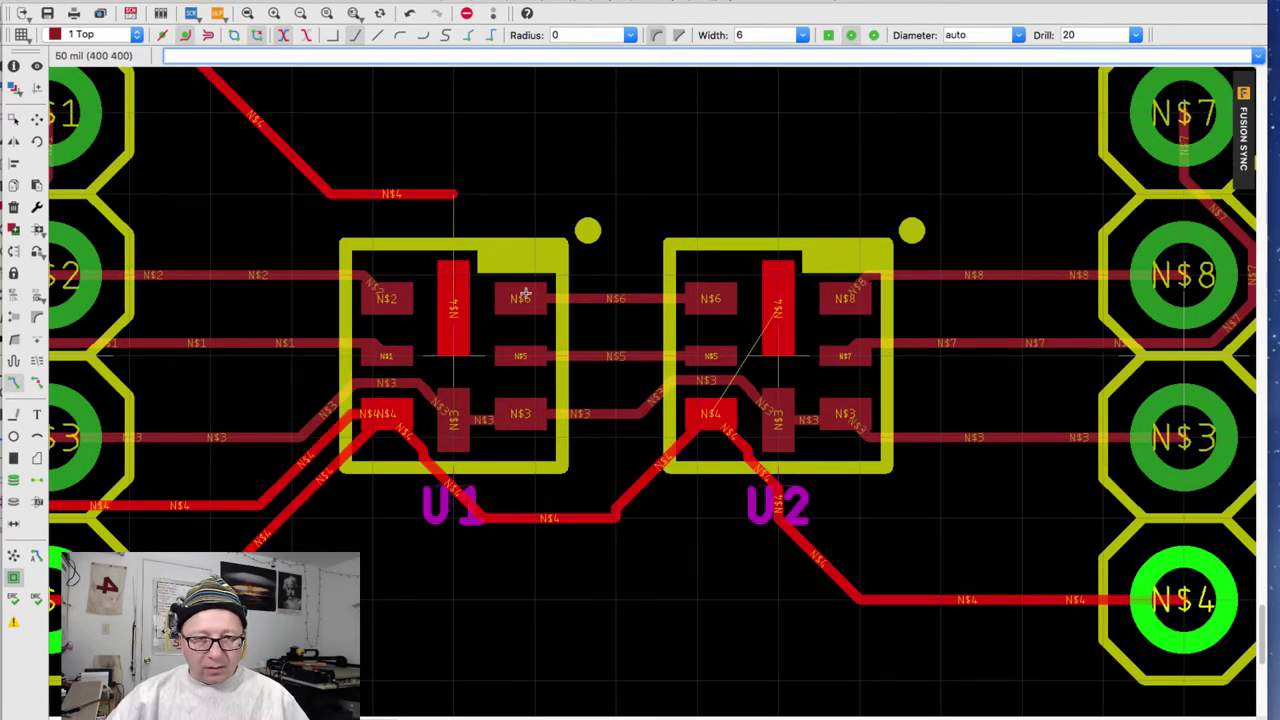
{"action": "scroll", "coordinate": [525, 293], "scroll_direction": "left", "scroll_amount": 5}
{"action": "scroll", "coordinate": [525, 293], "scroll_direction": "up", "scroll_amount": 2}
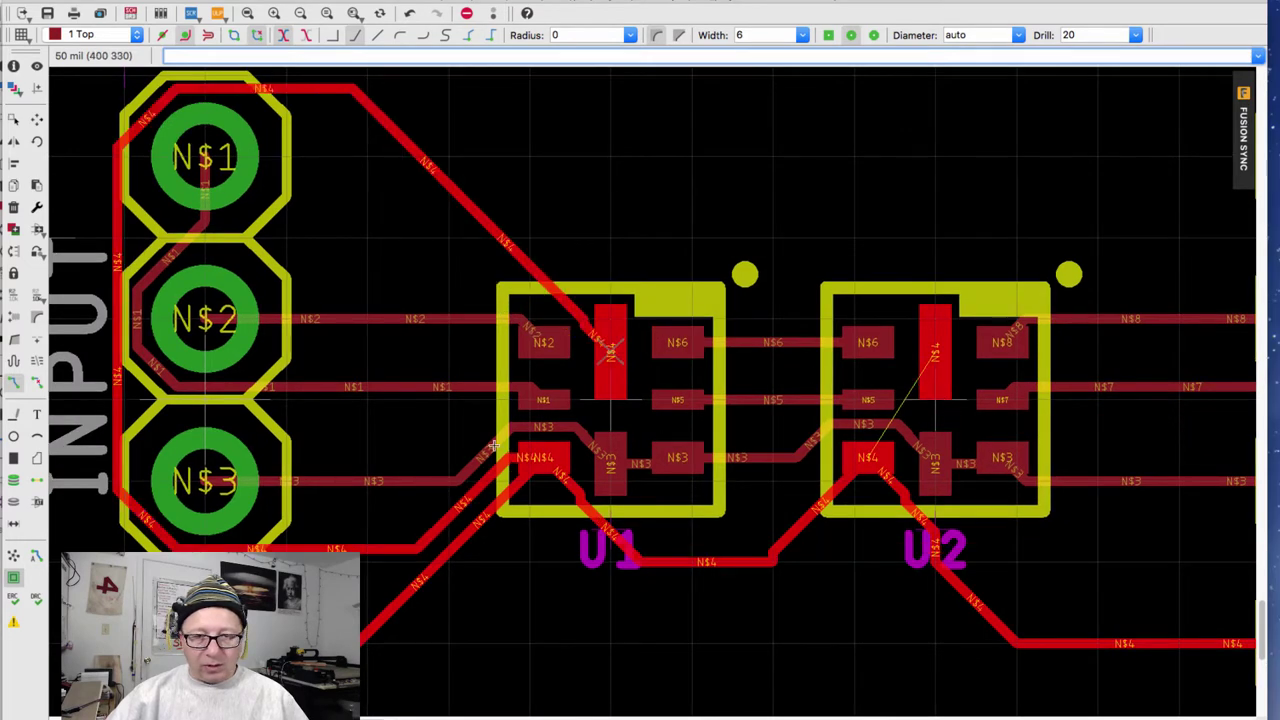
{"action": "key", "text": "Escape"}
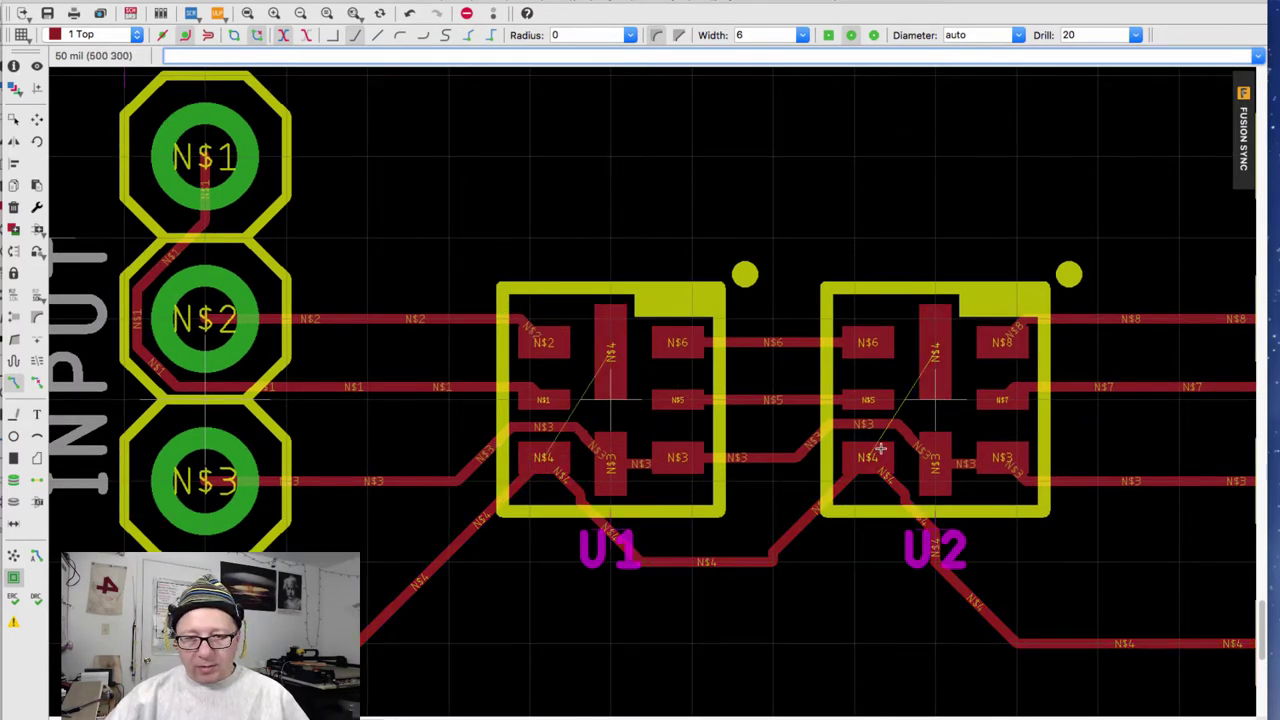
Route N$4 on the Top layer from U1's tall upper centre pad straight up to (400 400) and place a via there
{"action": "scroll", "coordinate": [881, 450], "scroll_direction": "down", "scroll_amount": 5}
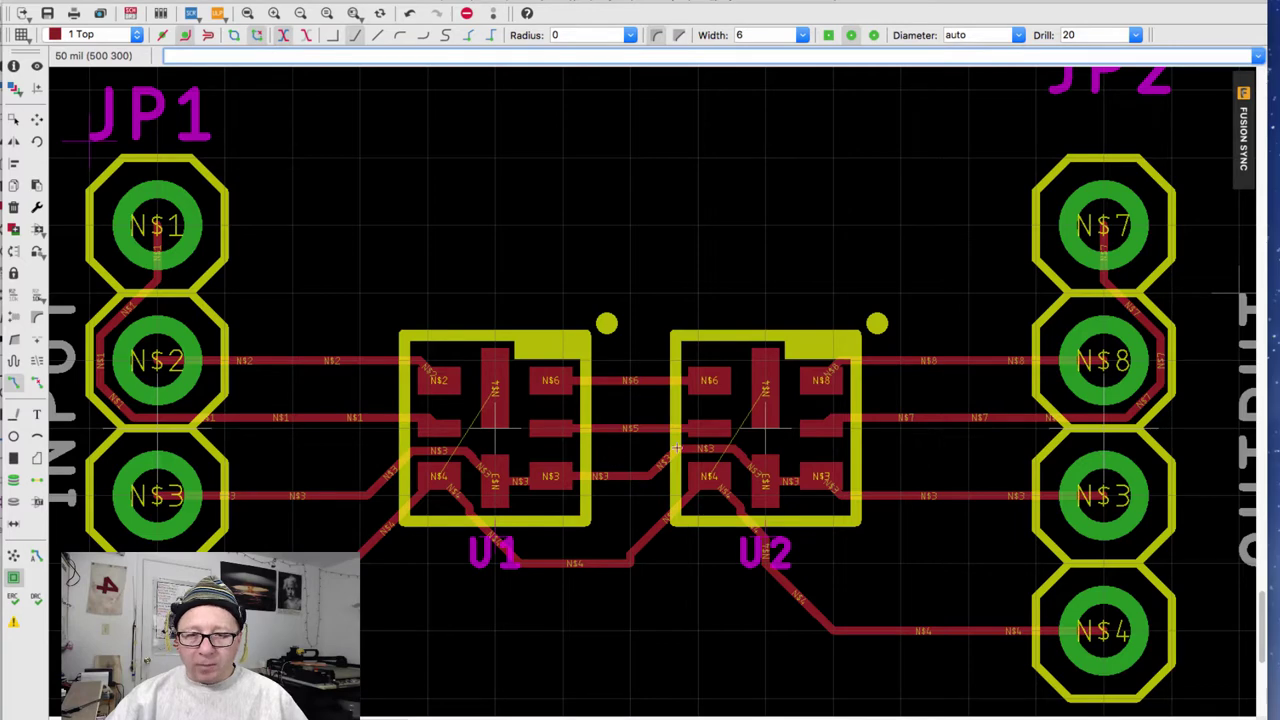
{"action": "scroll", "coordinate": [742, 462], "scroll_direction": "up", "scroll_amount": 3}
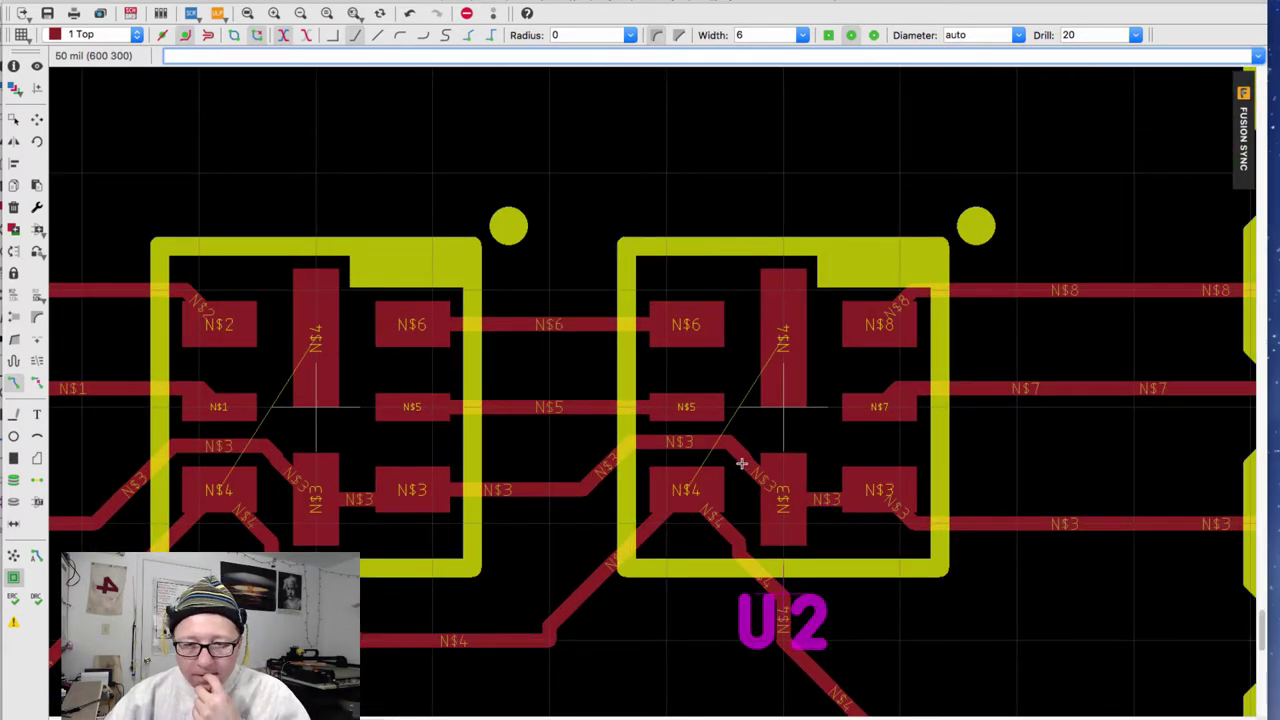
{"action": "middle_click_drag", "start_coordinate": [403, 451], "coordinate": [686, 354]}
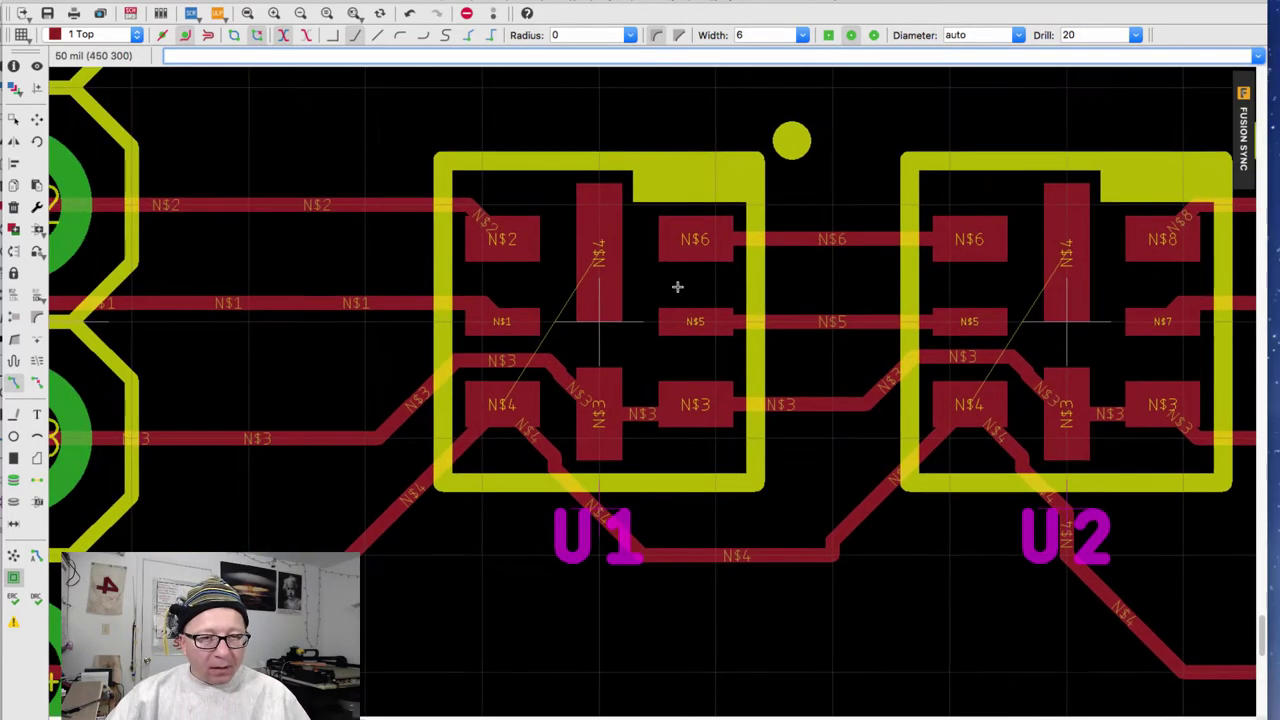
{"action": "middle_click_drag", "start_coordinate": [599, 254], "coordinate": [553, 328]}
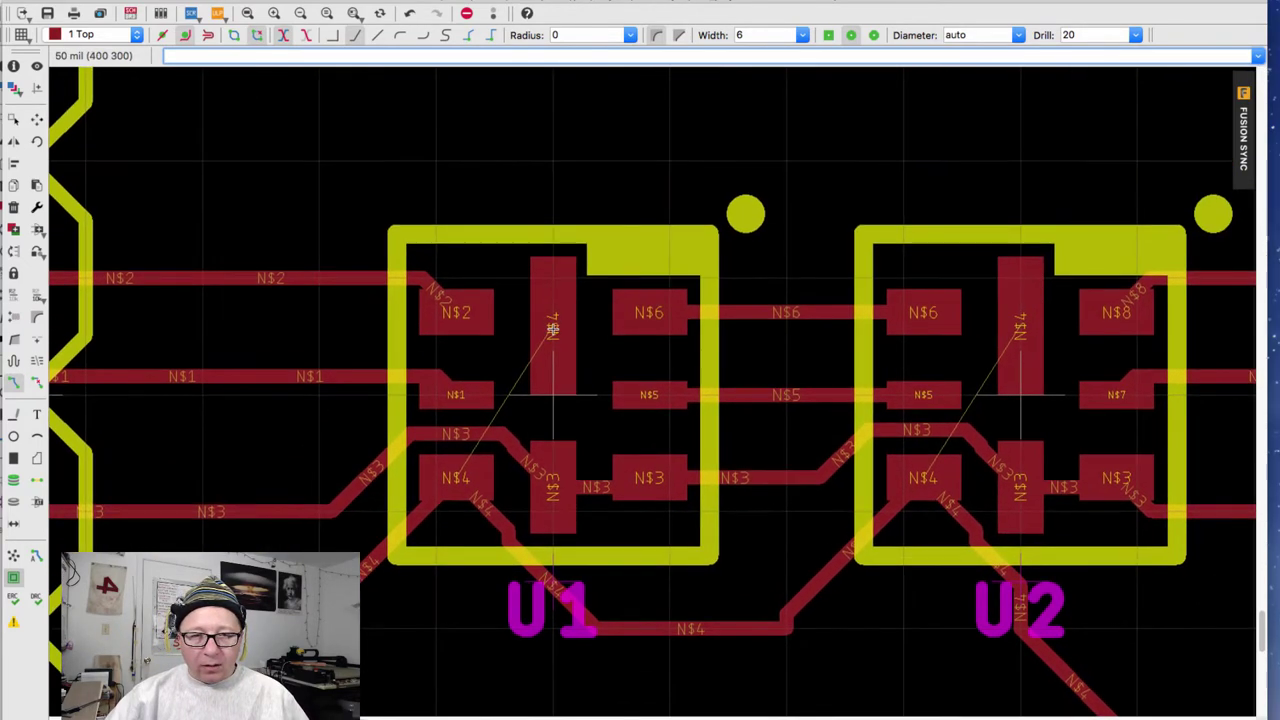
{"action": "left_click", "coordinate": [553, 280]}
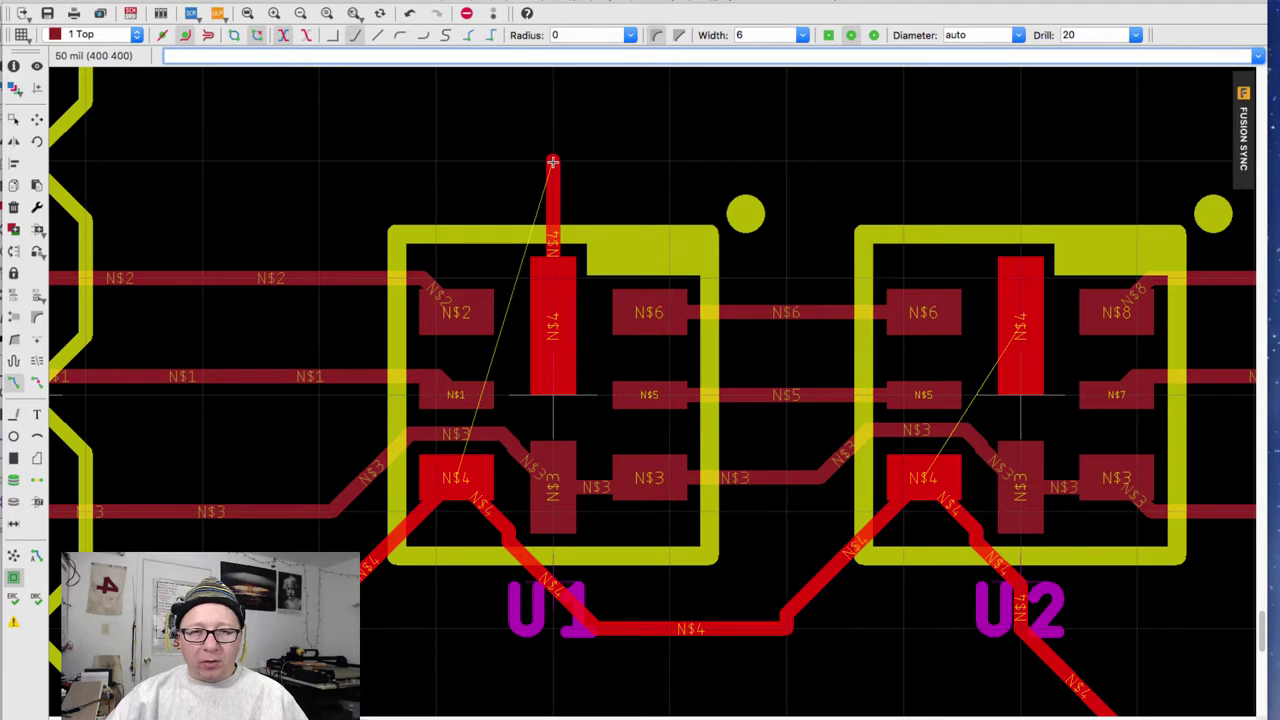
{"action": "left_click", "coordinate": [552, 162], "text": "shift"}
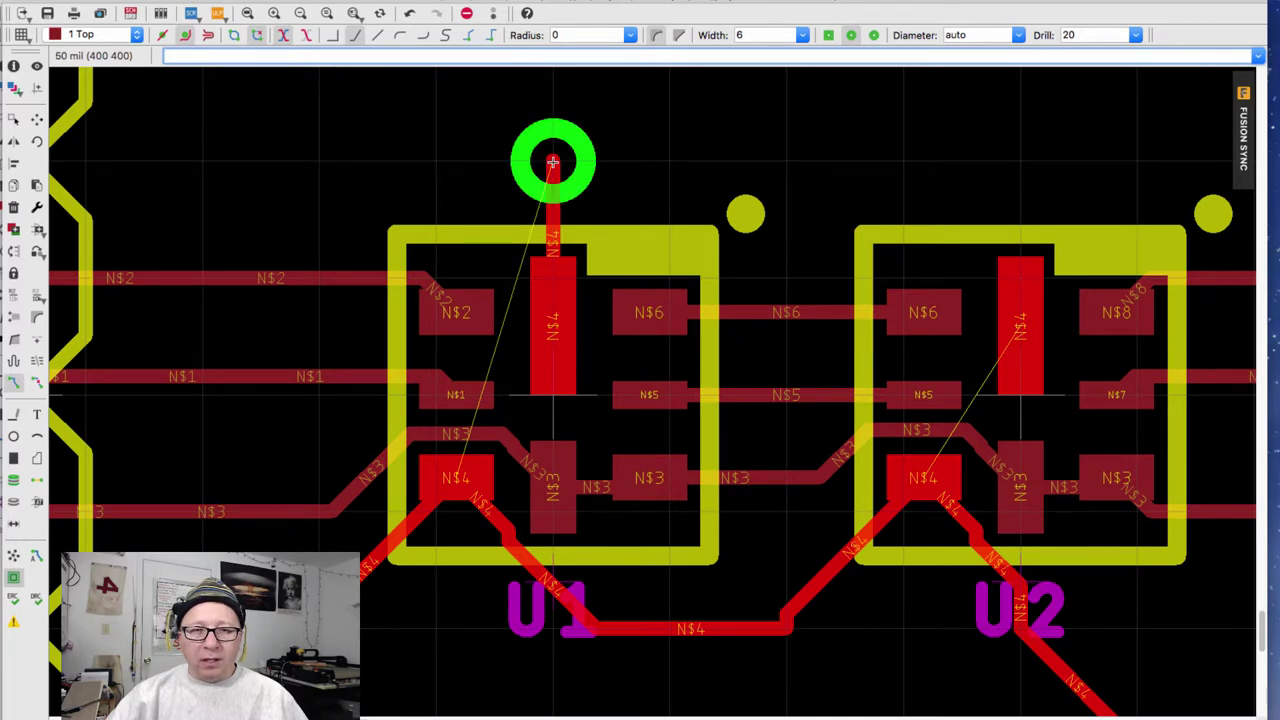
{"action": "middle_click", "coordinate": [552, 162]}
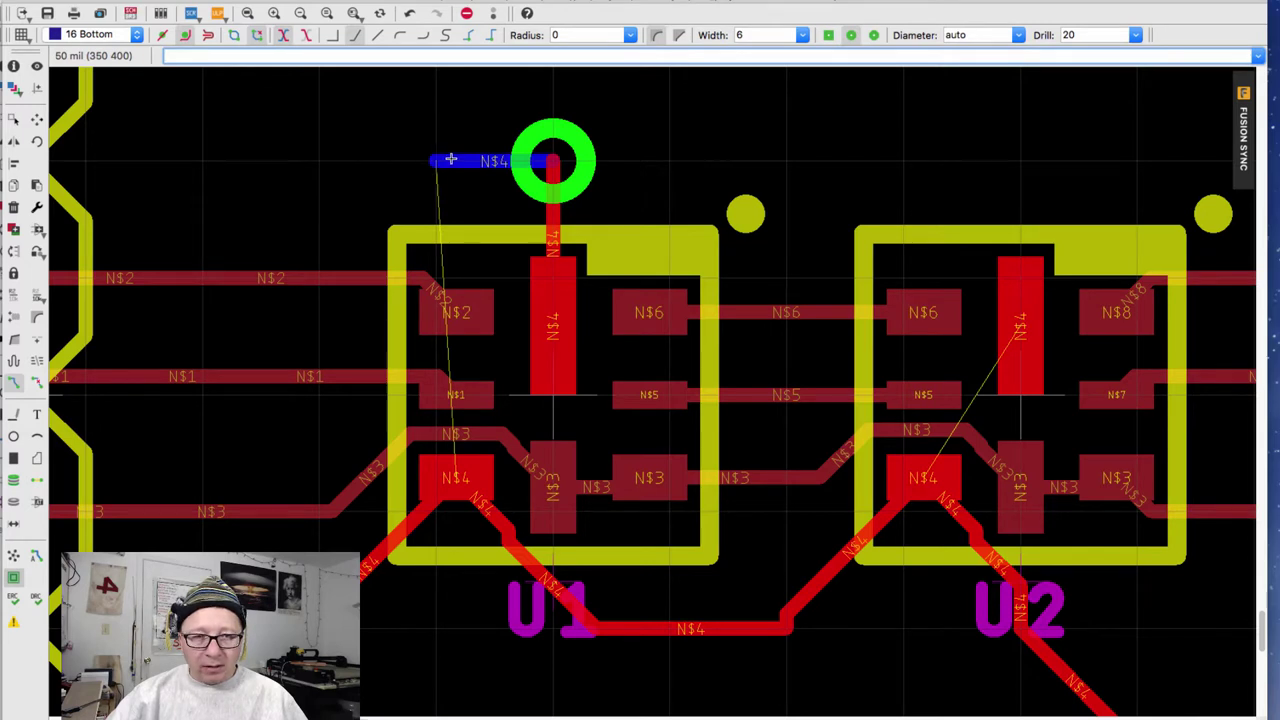
Continue N$4 on the Bottom layer beneath U1 to a second via at (360 200), and connect that via to U1's N$4 corner pad on Top
{"action": "key", "text": "Escape"}
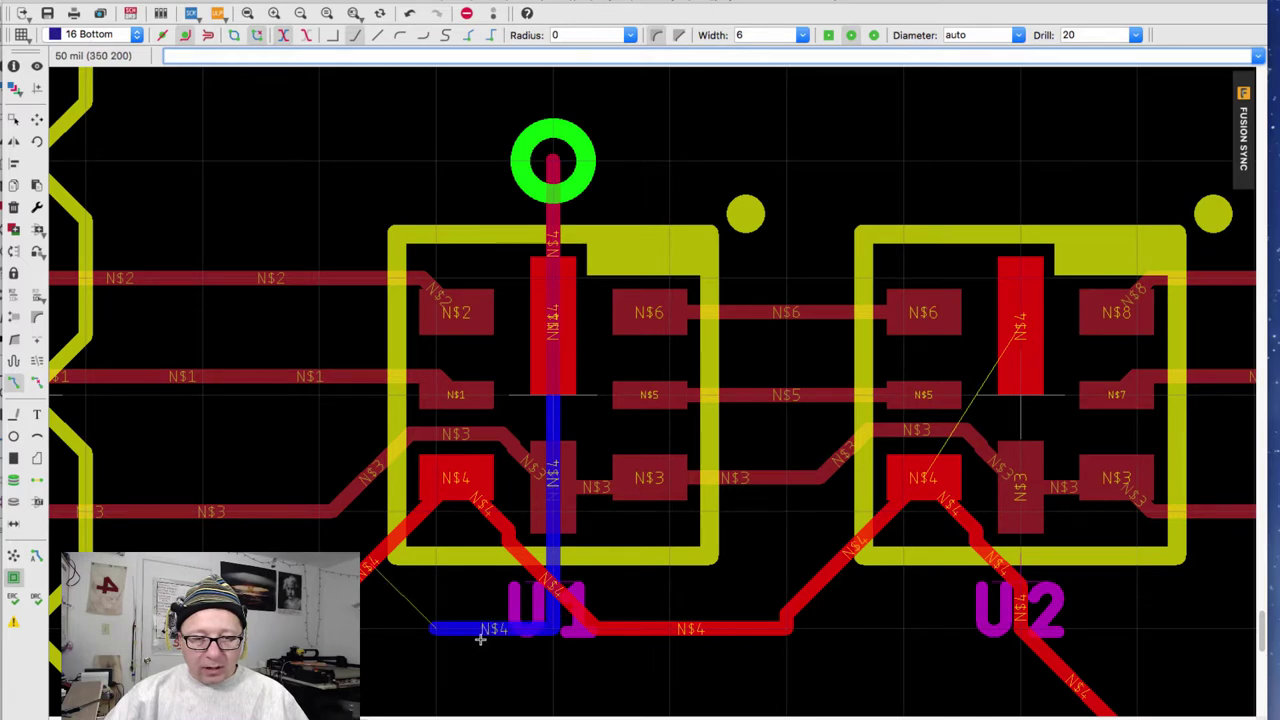
{"action": "key", "text": "alt"}
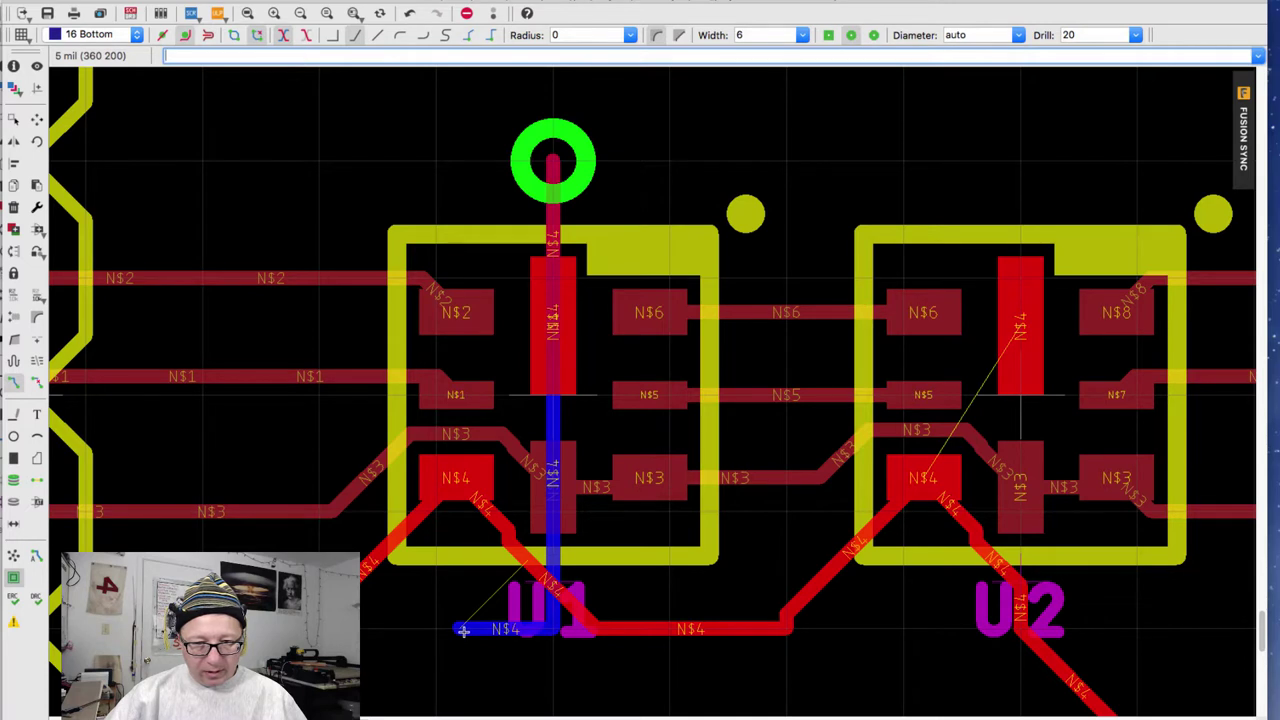
{"action": "middle_click", "coordinate": [440, 628]}
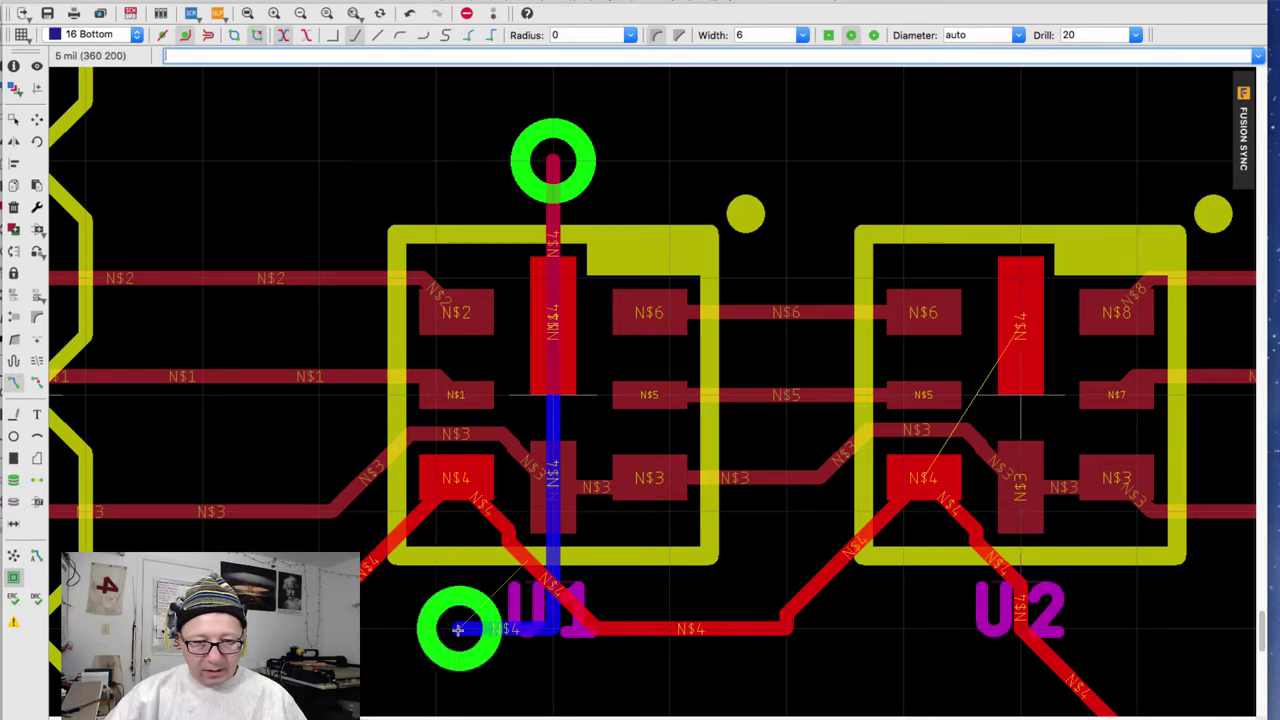
{"action": "left_click", "coordinate": [459, 628]}
{"action": "left_click", "coordinate": [460, 482]}
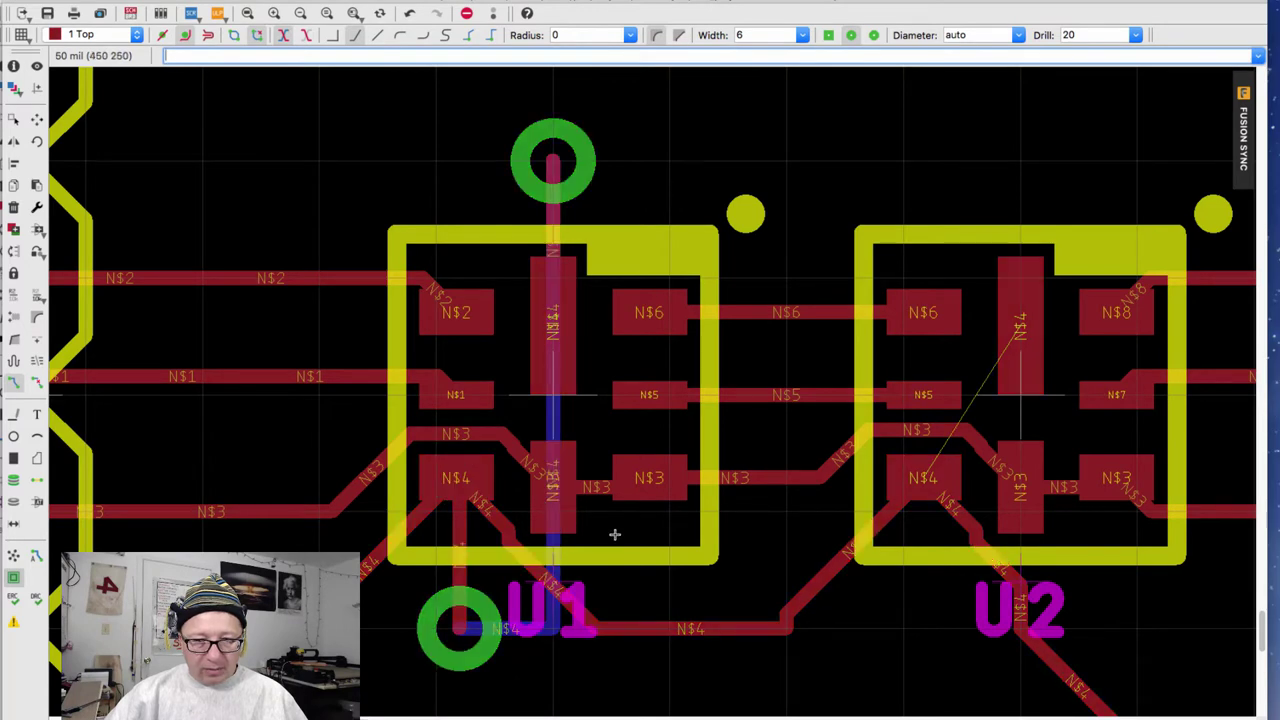
Route N$4 from U2's tall centre pad through a via above U2, a Bottom-layer trace and a second via below to U2's N$4 corner pad
{"action": "scroll", "coordinate": [648, 564], "scroll_direction": "up", "scroll_amount": 1}
{"action": "scroll", "coordinate": [665, 562], "scroll_direction": "down", "scroll_amount": 2}
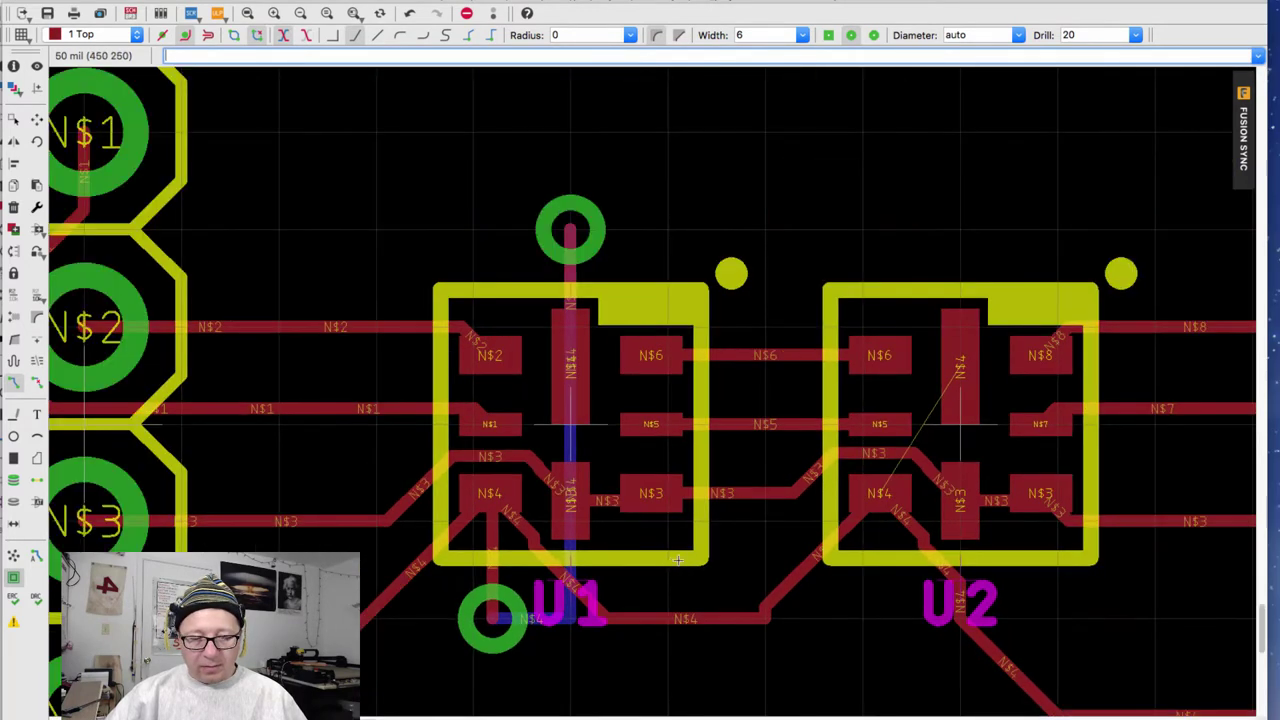
{"action": "scroll", "coordinate": [809, 446], "scroll_direction": "down", "scroll_amount": 1}
{"action": "middle_click_drag", "start_coordinate": [809, 446], "coordinate": [635, 420]}
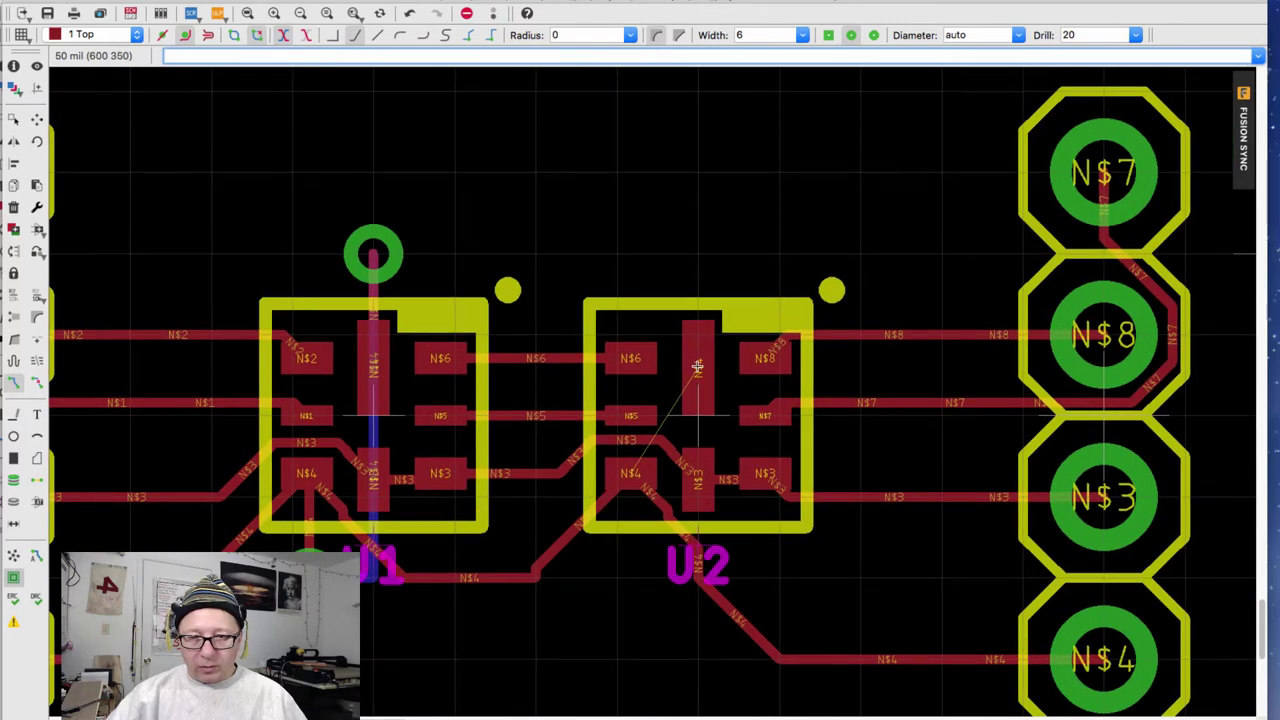
{"action": "left_click", "coordinate": [697, 367]}
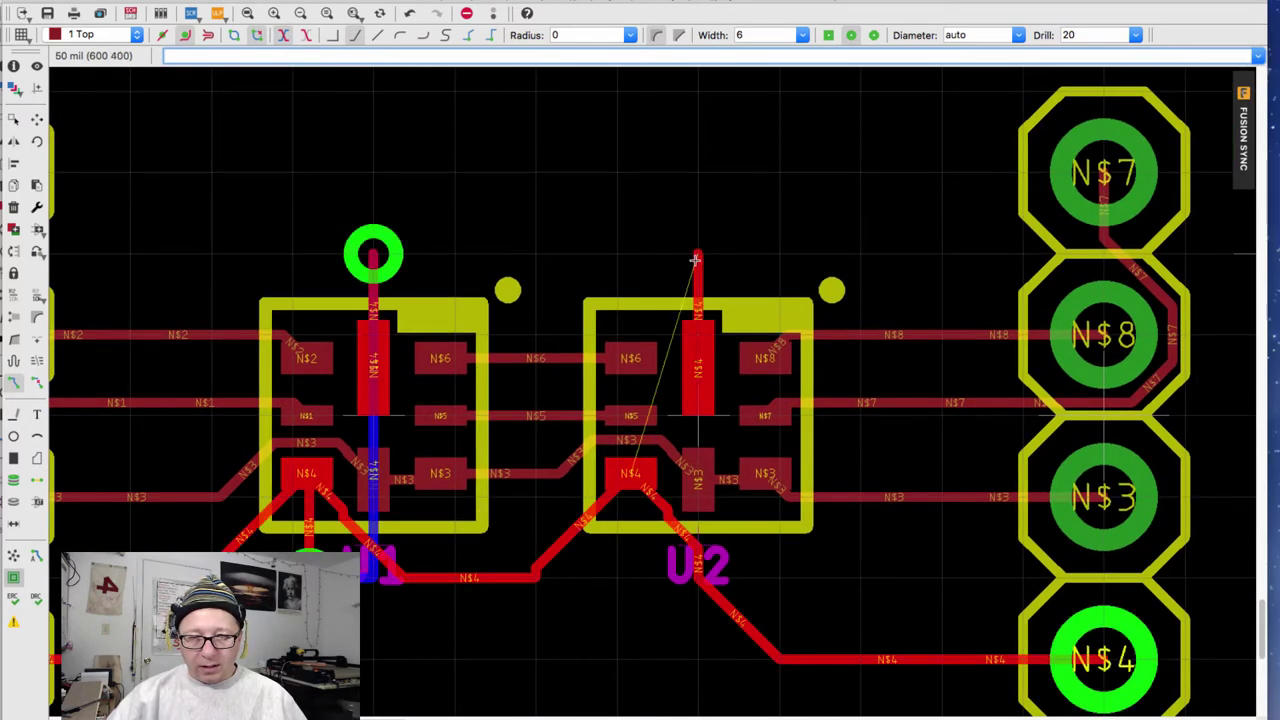
{"action": "left_click", "coordinate": [697, 260]}
{"action": "middle_click", "coordinate": [697, 260]}
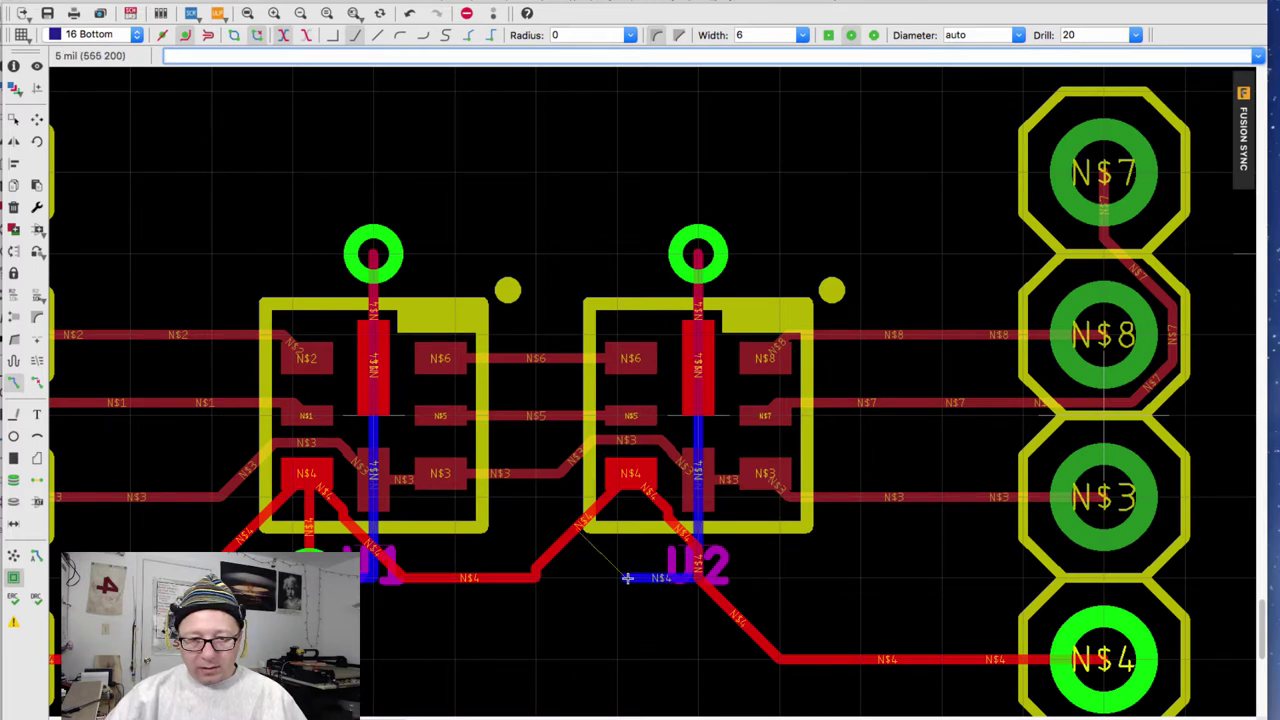
{"action": "middle_click", "coordinate": [619, 578]}
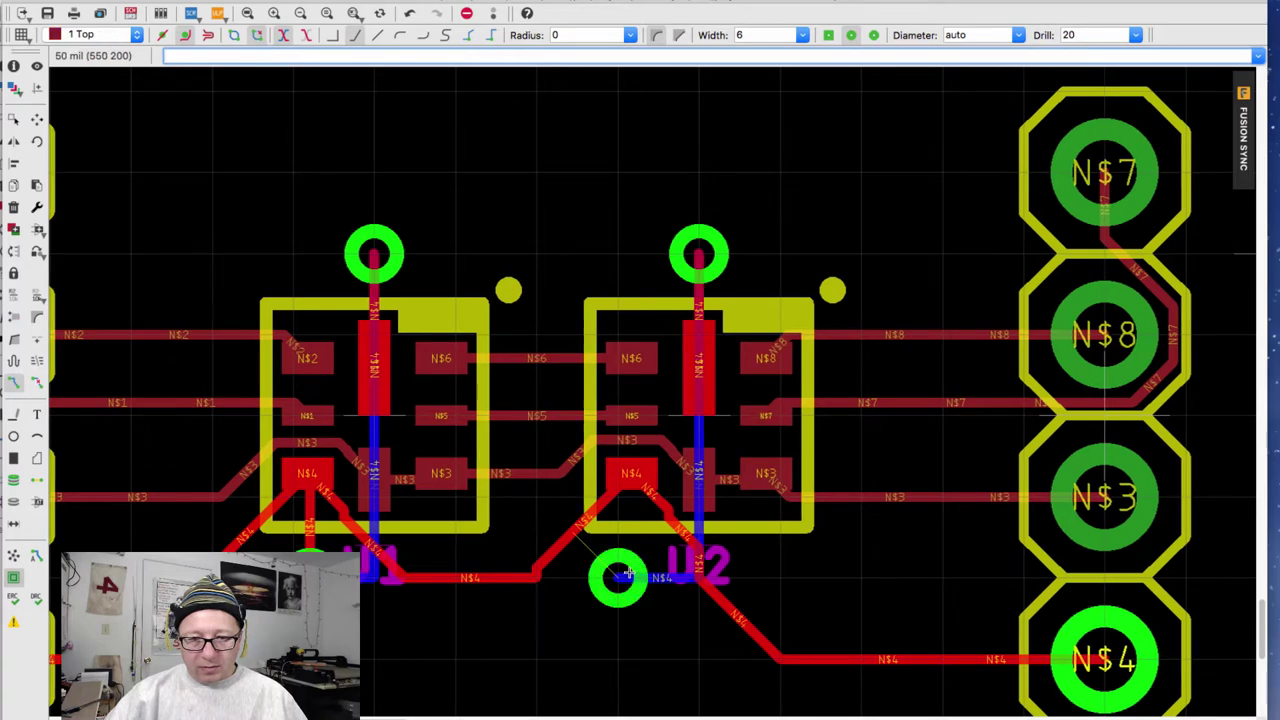
{"action": "left_click", "coordinate": [633, 482]}
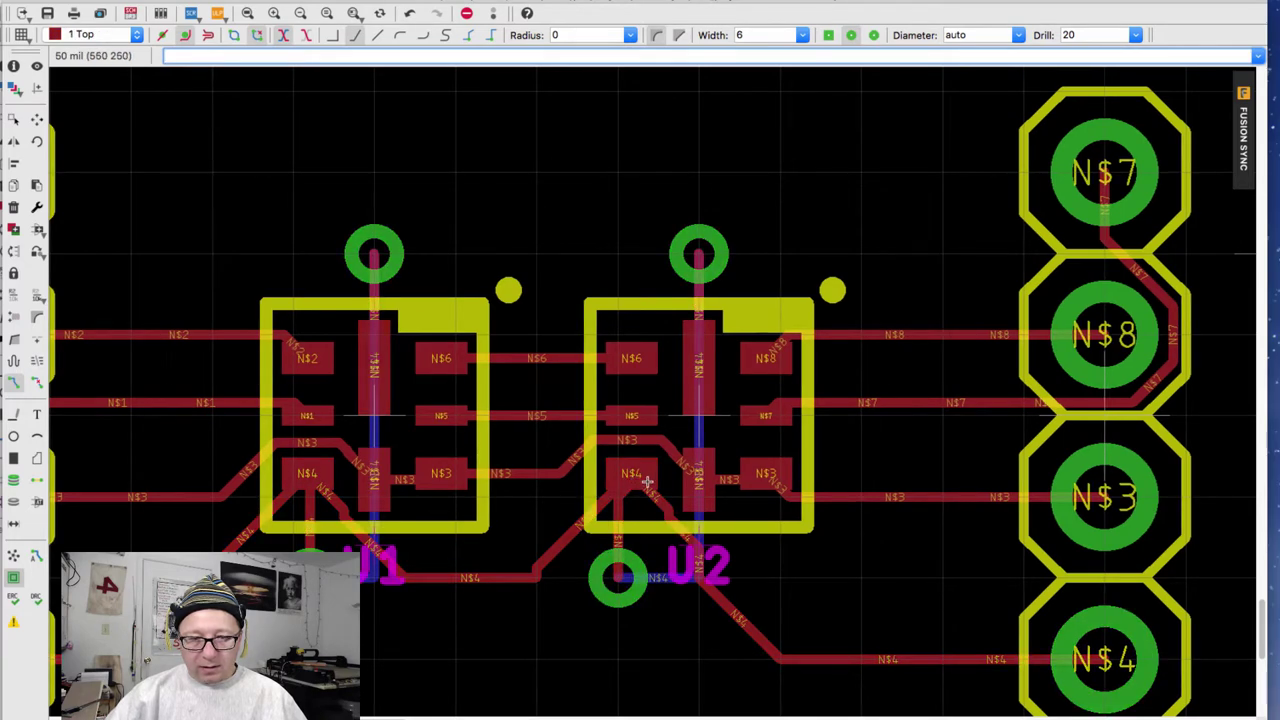
Hide the pad, via and component-outline layers, leaving the Top and Bottom copper layers displayed
{"action": "scroll", "coordinate": [489, 449], "scroll_direction": "down", "scroll_amount": 3}
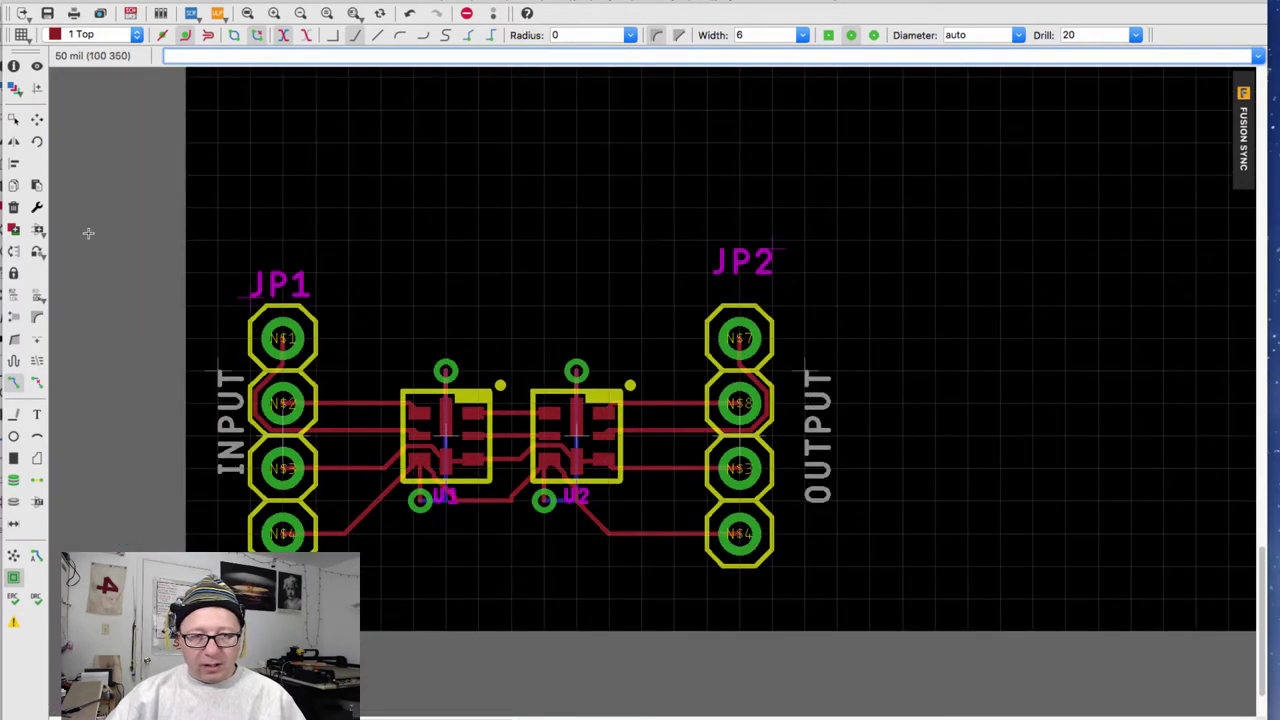
{"action": "left_click", "coordinate": [15, 89]}
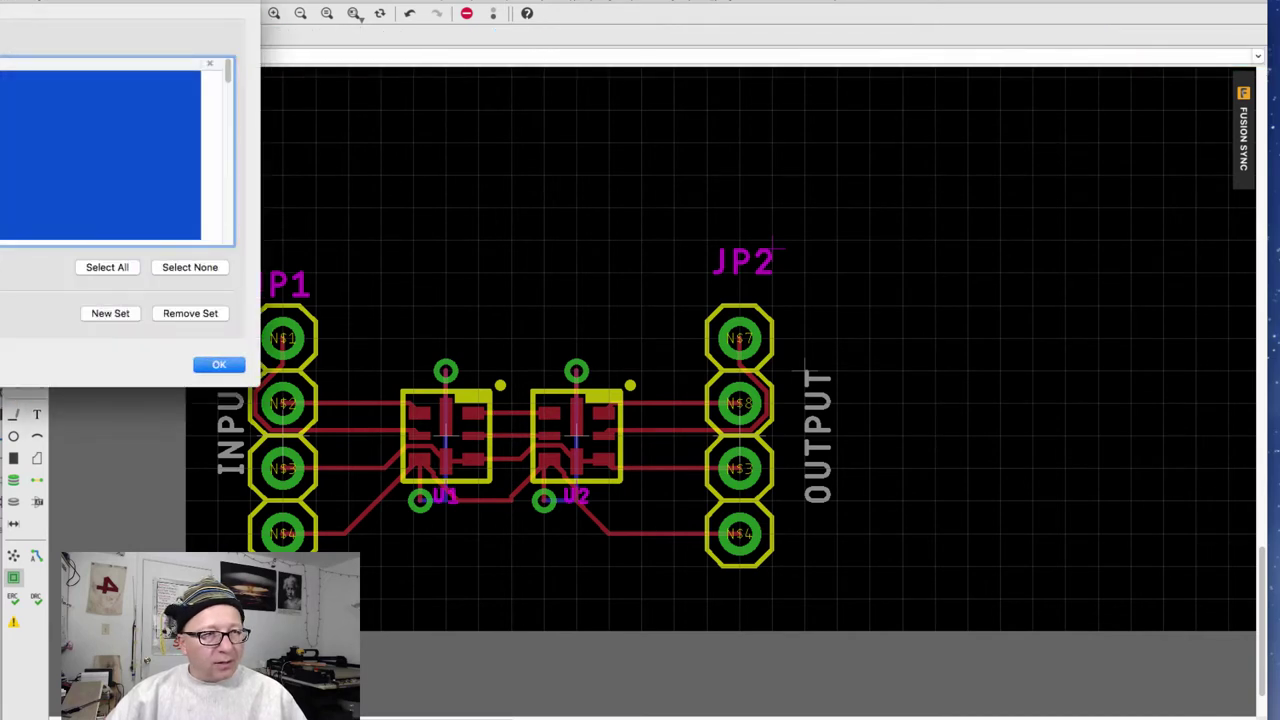
{"action": "left_click", "coordinate": [100, 77]}
{"action": "left_click", "coordinate": [100, 89]}
{"action": "left_click", "coordinate": [100, 101]}
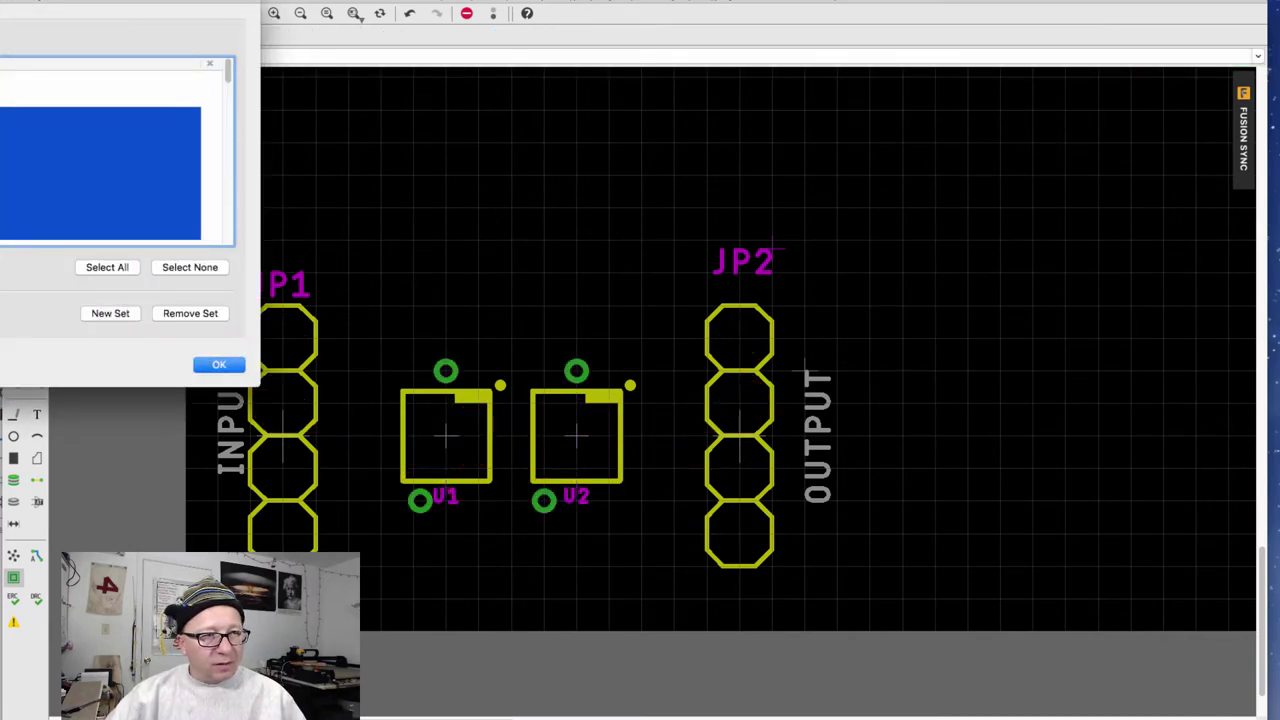
{"action": "left_click", "coordinate": [100, 113]}
{"action": "left_click", "coordinate": [100, 149]}
{"action": "left_click", "coordinate": [100, 161]}
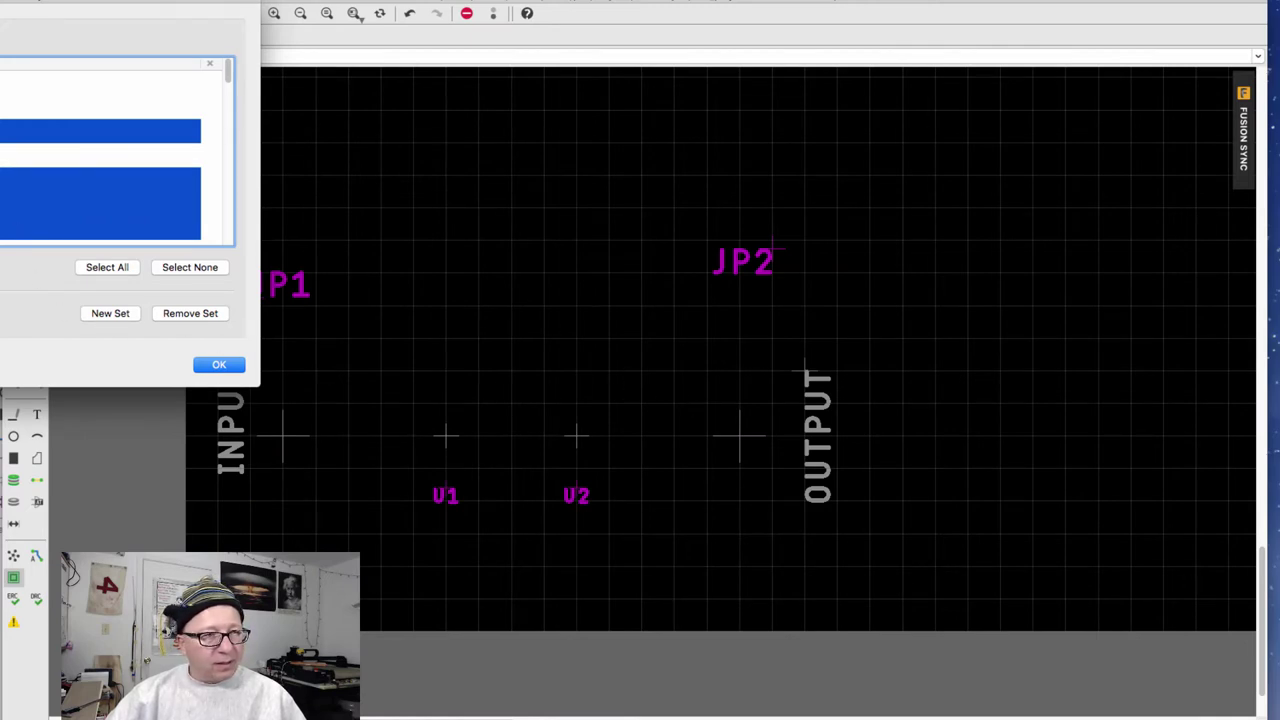
{"action": "left_click", "coordinate": [100, 77]}
{"action": "left_click", "coordinate": [100, 89]}
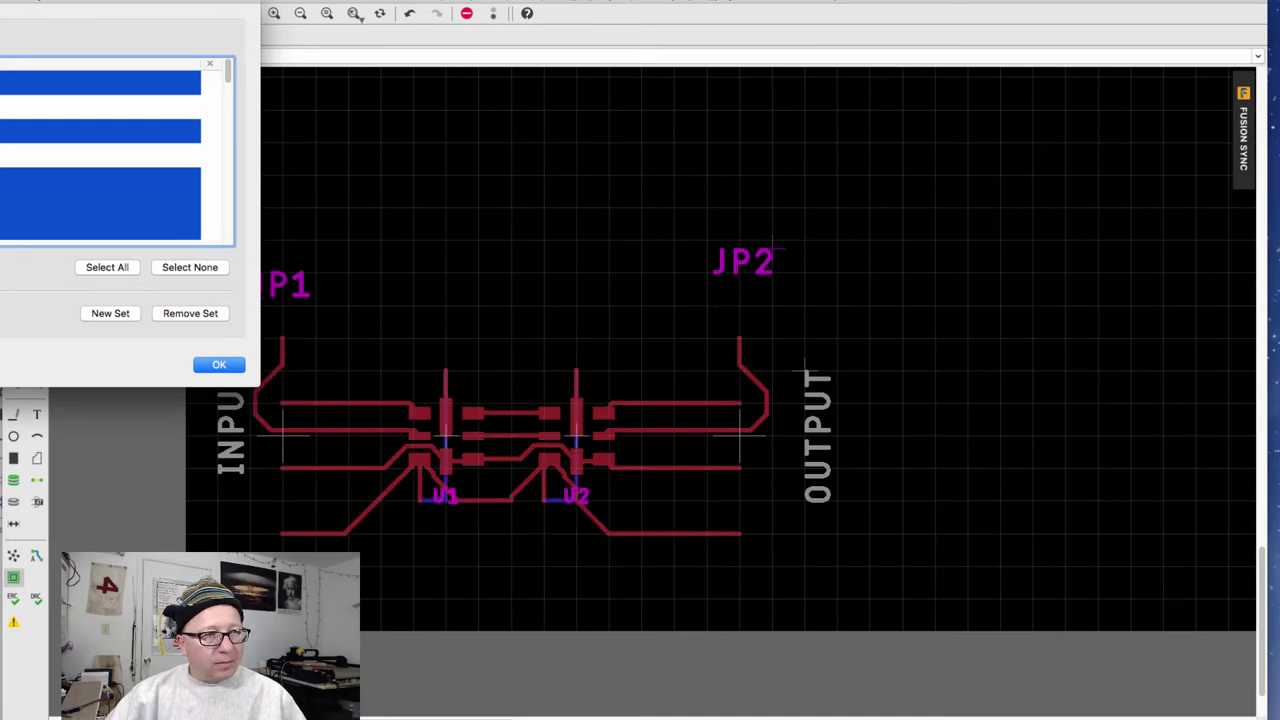
Show the pad, via and component-outline layers again and apply the layer display settings
{"action": "left_click", "coordinate": [100, 113]}
{"action": "left_click", "coordinate": [100, 101]}
{"action": "left_click", "coordinate": [100, 149]}
{"action": "left_click", "coordinate": [100, 161]}
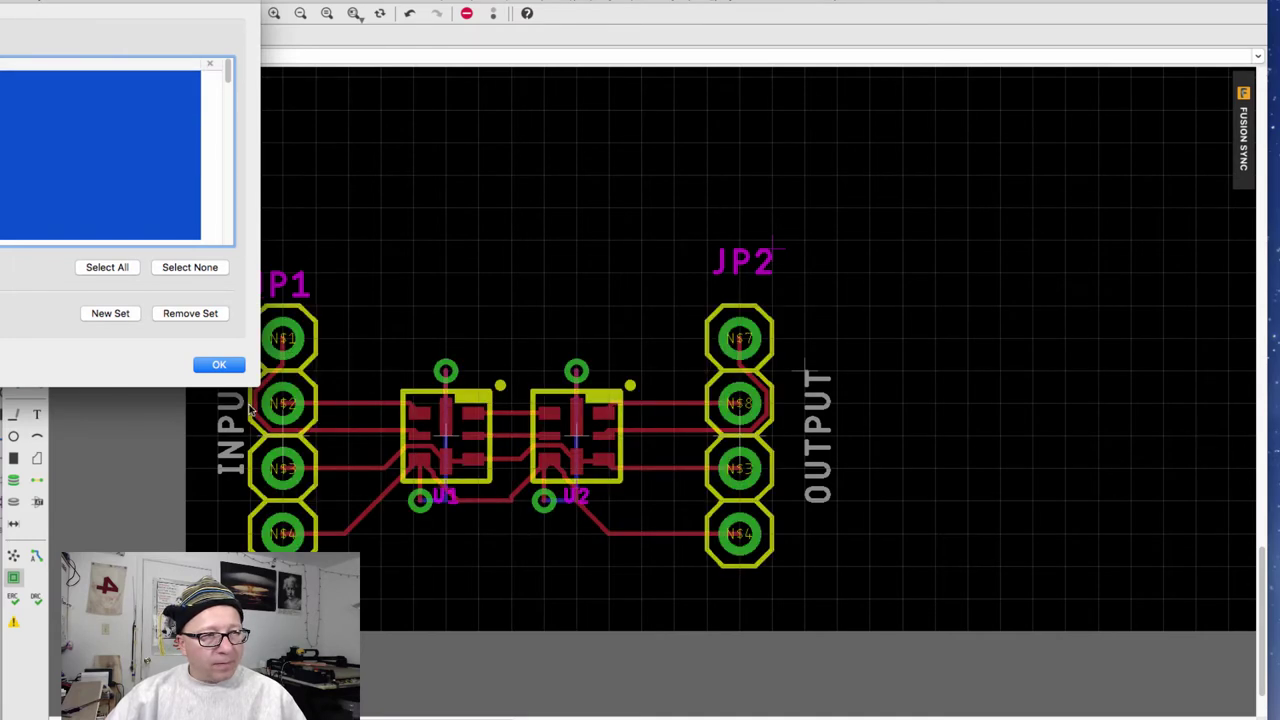
{"action": "left_click", "coordinate": [220, 365]}
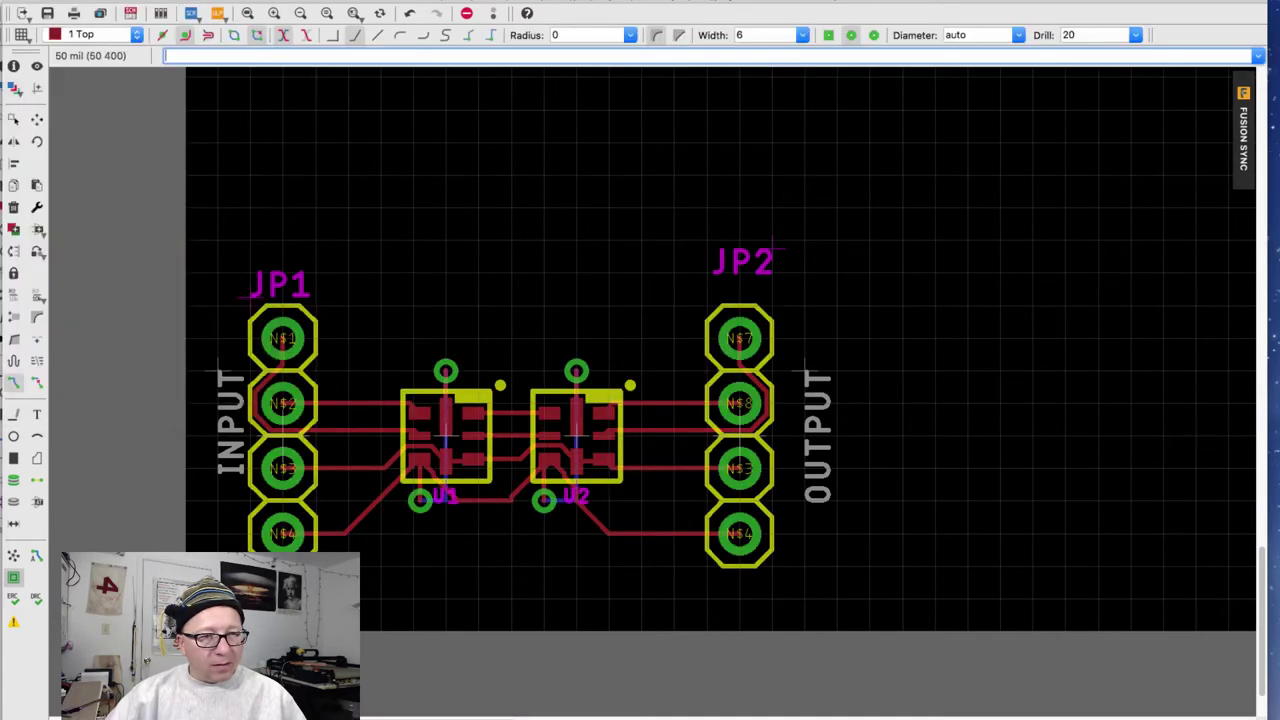
Run the design rule check on the board using the default EAGLE design rules
{"action": "left_click", "coordinate": [36, 599]}
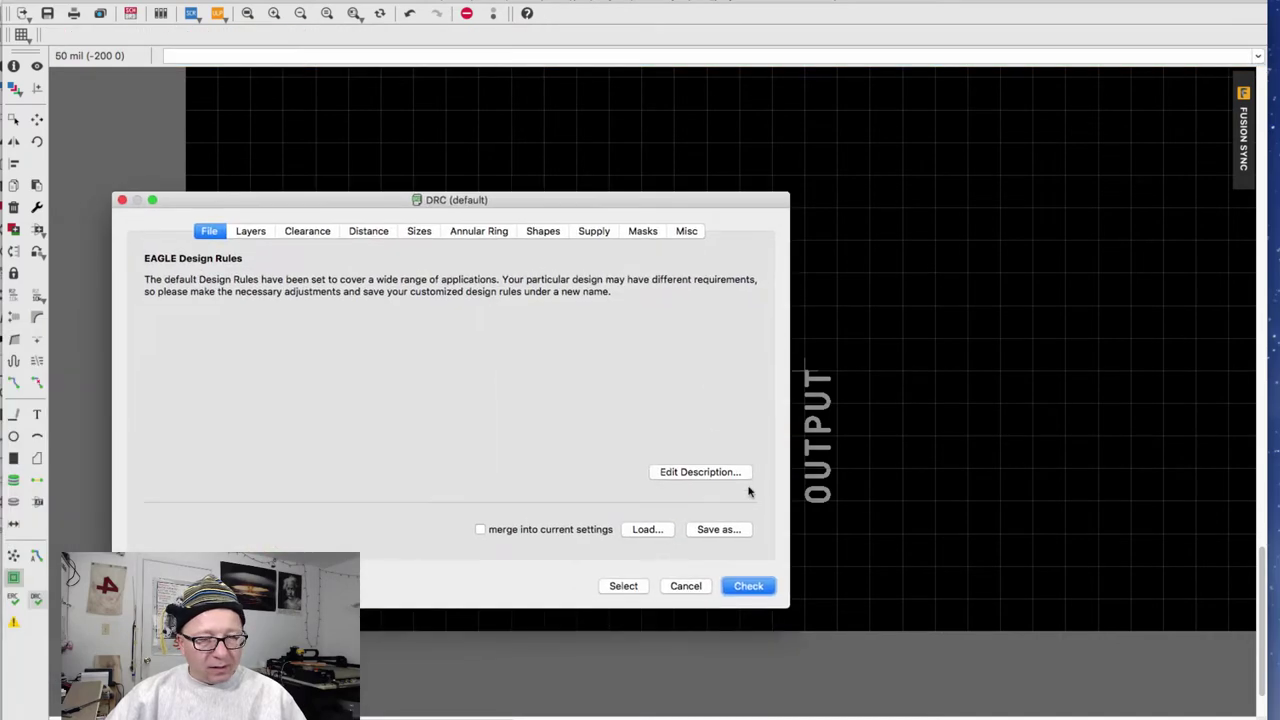
{"action": "left_click", "coordinate": [757, 590]}
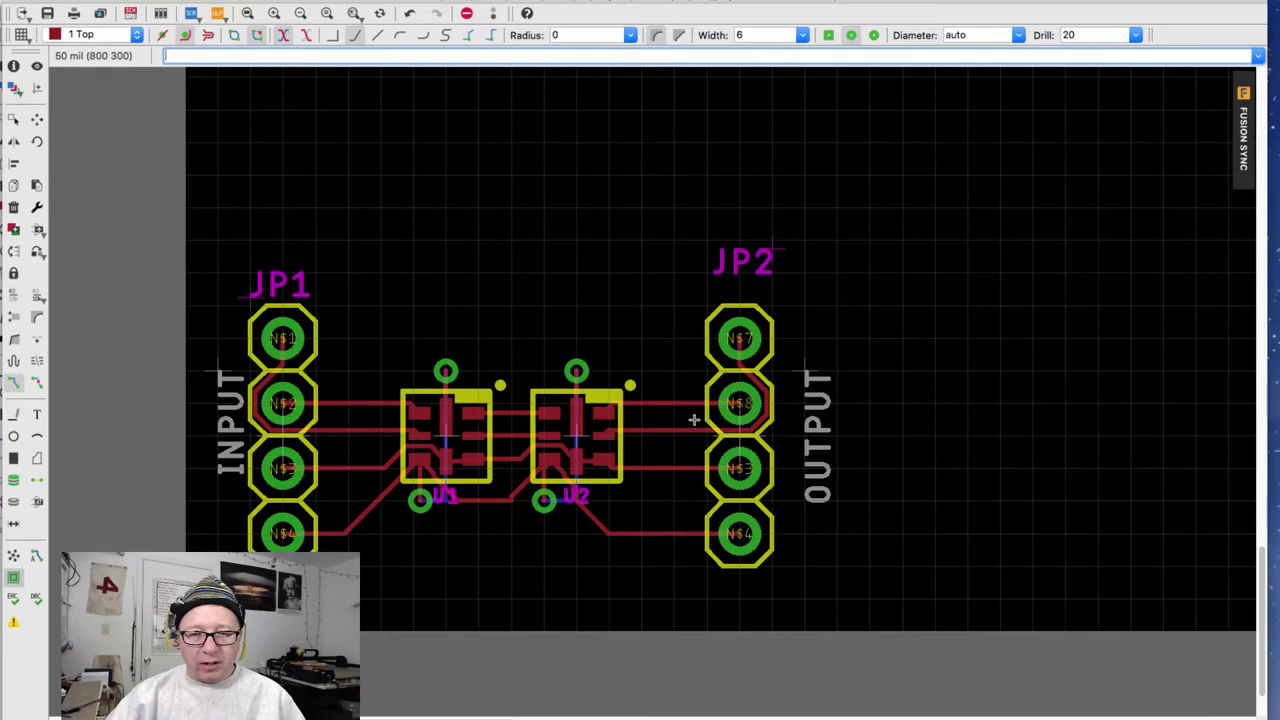
Shrink the board outline by moving its top edge down to just above the headers and its right edge in to just beyond the OUTPUT text
{"action": "scroll", "coordinate": [694, 420], "scroll_direction": "down", "scroll_amount": 2}
{"action": "scroll", "coordinate": [705, 363], "scroll_direction": "down", "scroll_amount": 6}
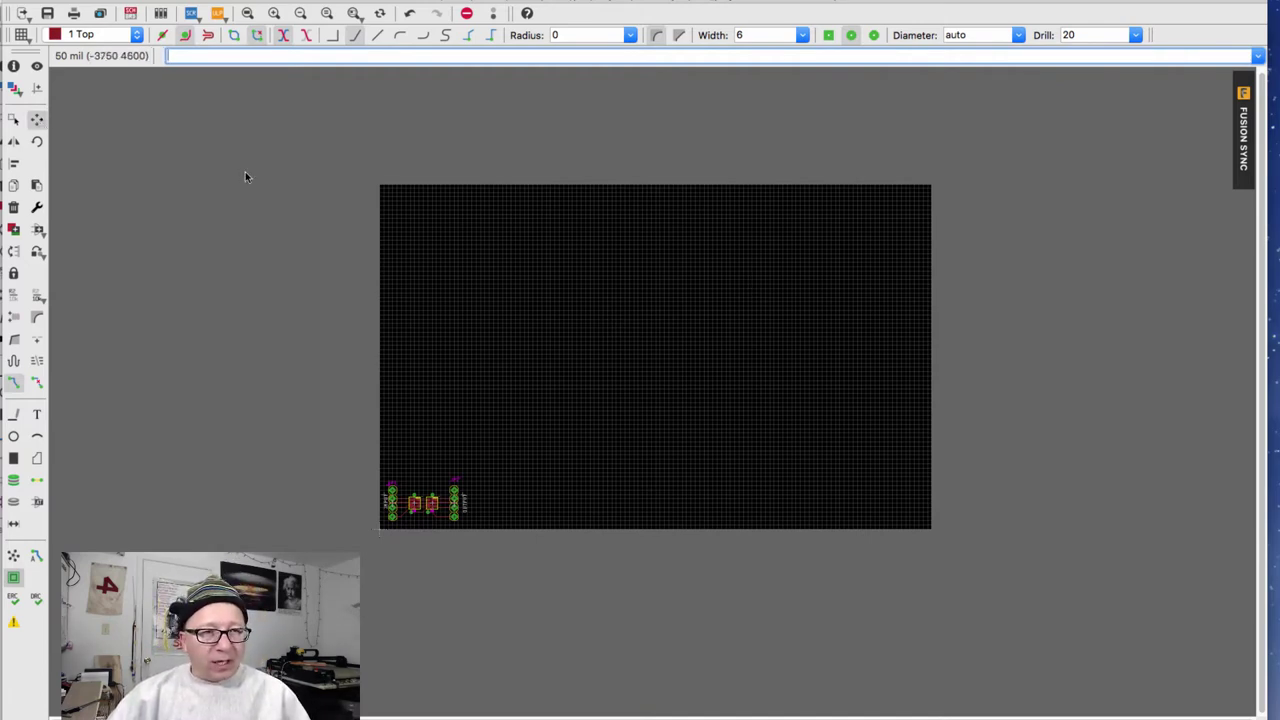
{"action": "left_click", "coordinate": [564, 184]}
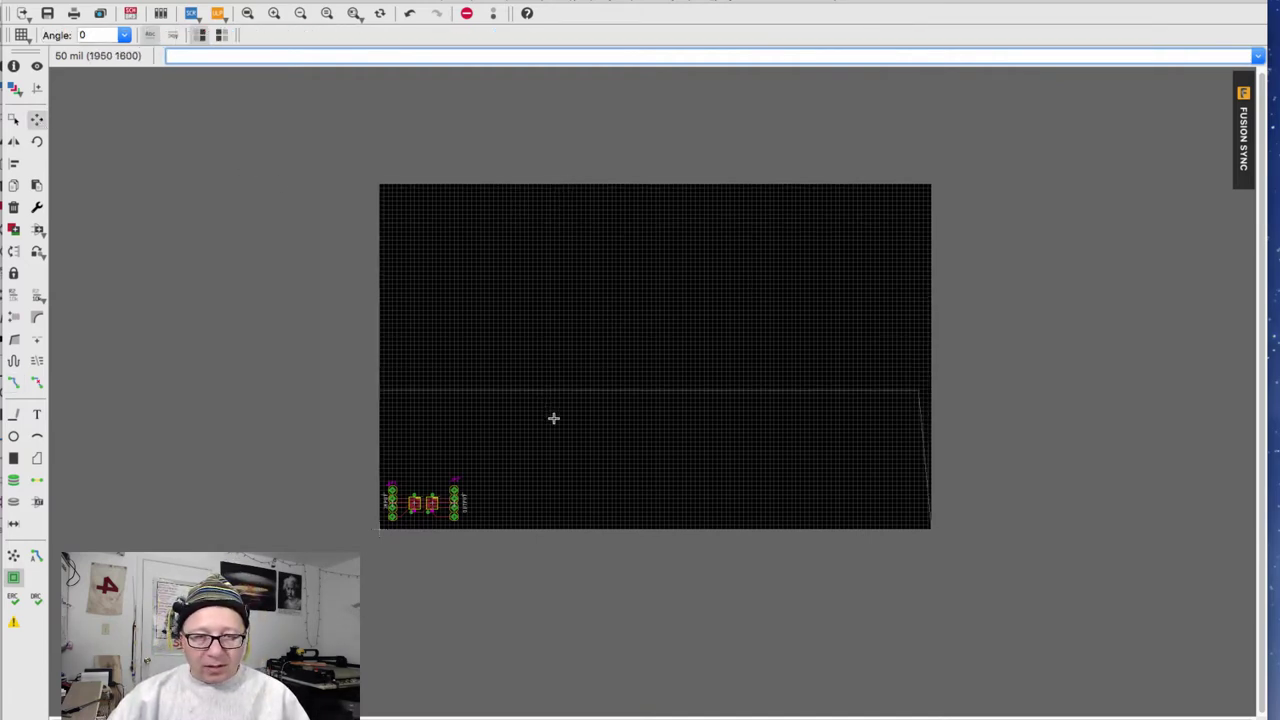
{"action": "left_click", "coordinate": [564, 475]}
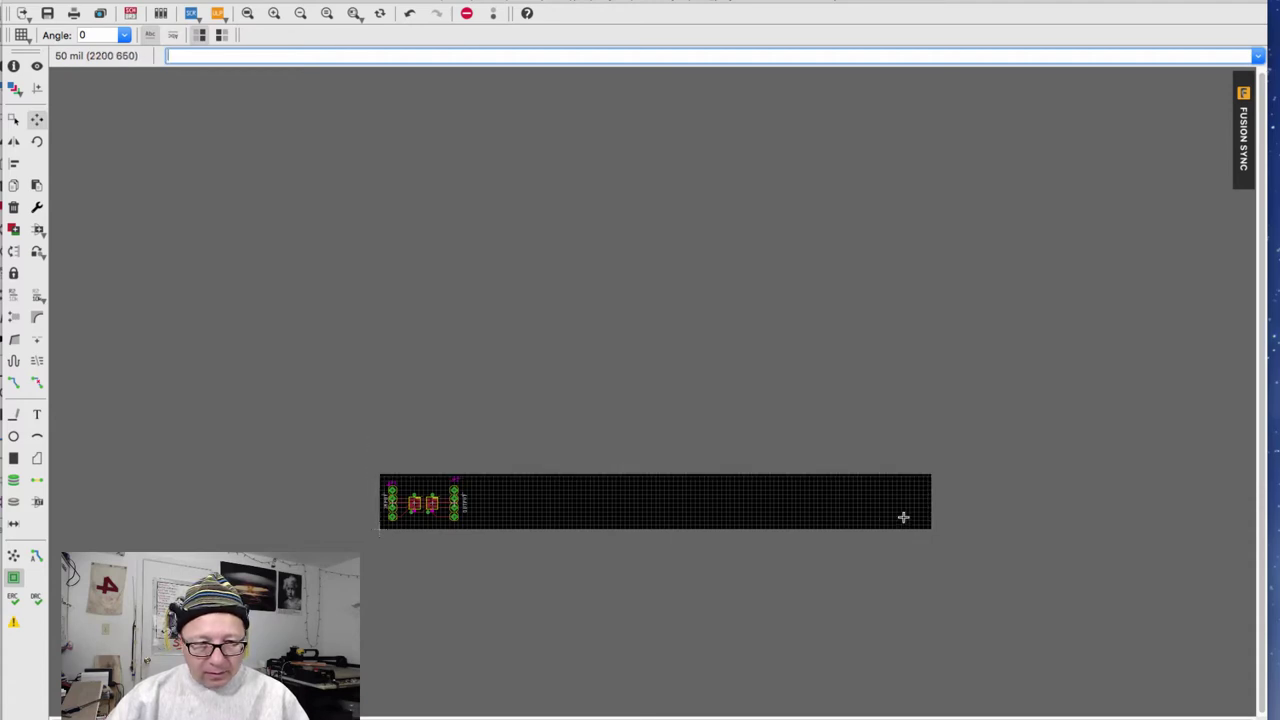
{"action": "left_click", "coordinate": [820, 503]}
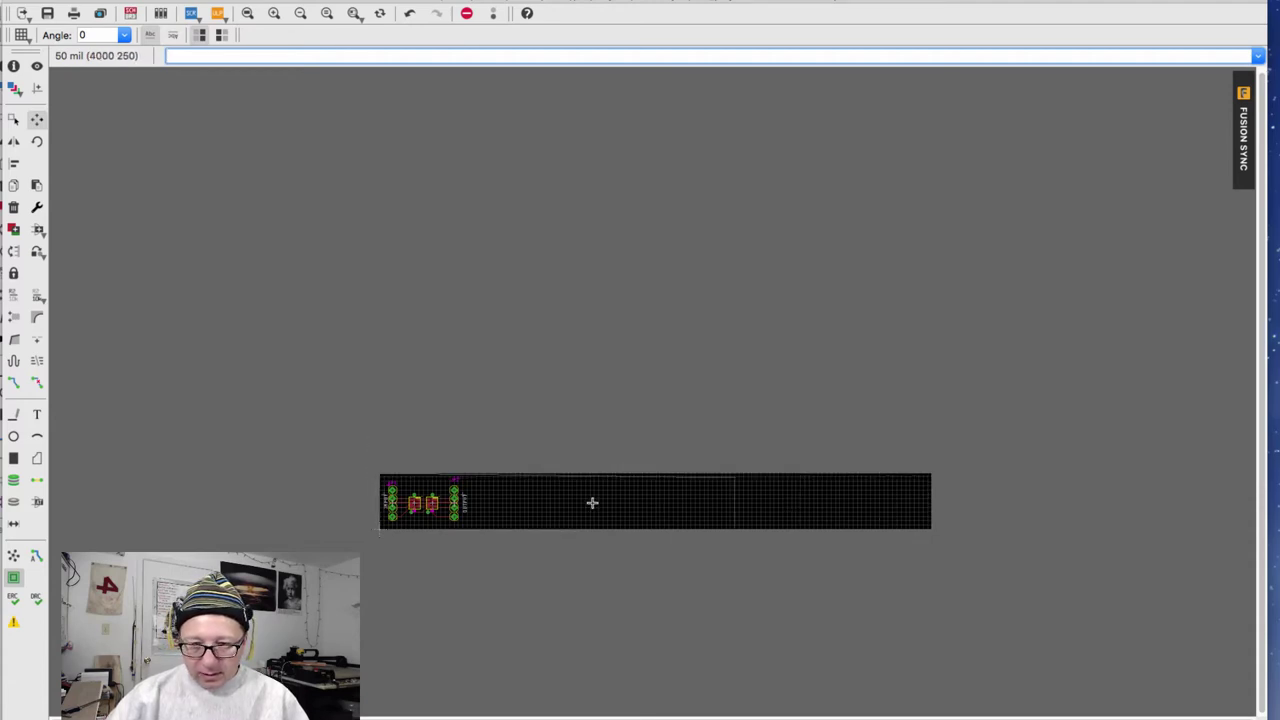
{"action": "left_click", "coordinate": [469, 500]}
{"action": "scroll", "coordinate": [563, 371], "scroll_direction": "up", "scroll_amount": 5}
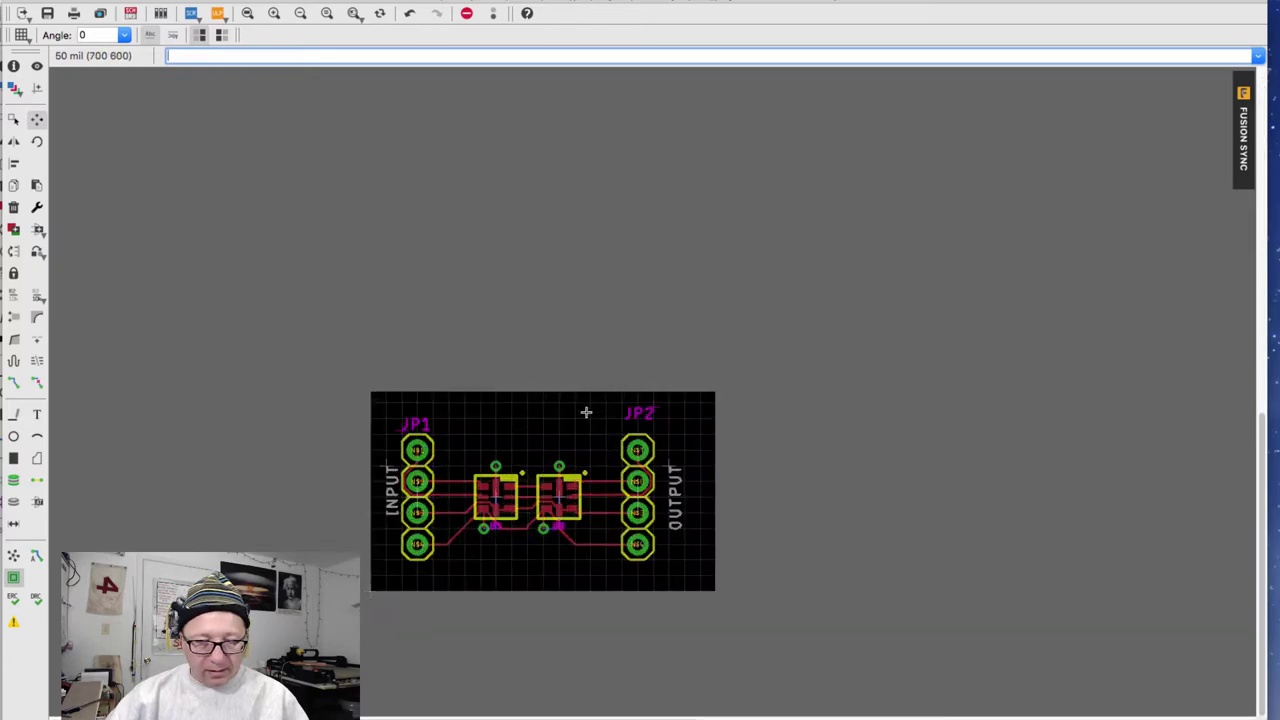
{"action": "scroll", "coordinate": [586, 412], "scroll_direction": "up", "scroll_amount": 3}
{"action": "scroll", "coordinate": [643, 206], "scroll_direction": "down", "scroll_amount": 5}
{"action": "scroll", "coordinate": [657, 163], "scroll_direction": "up", "scroll_amount": 1}
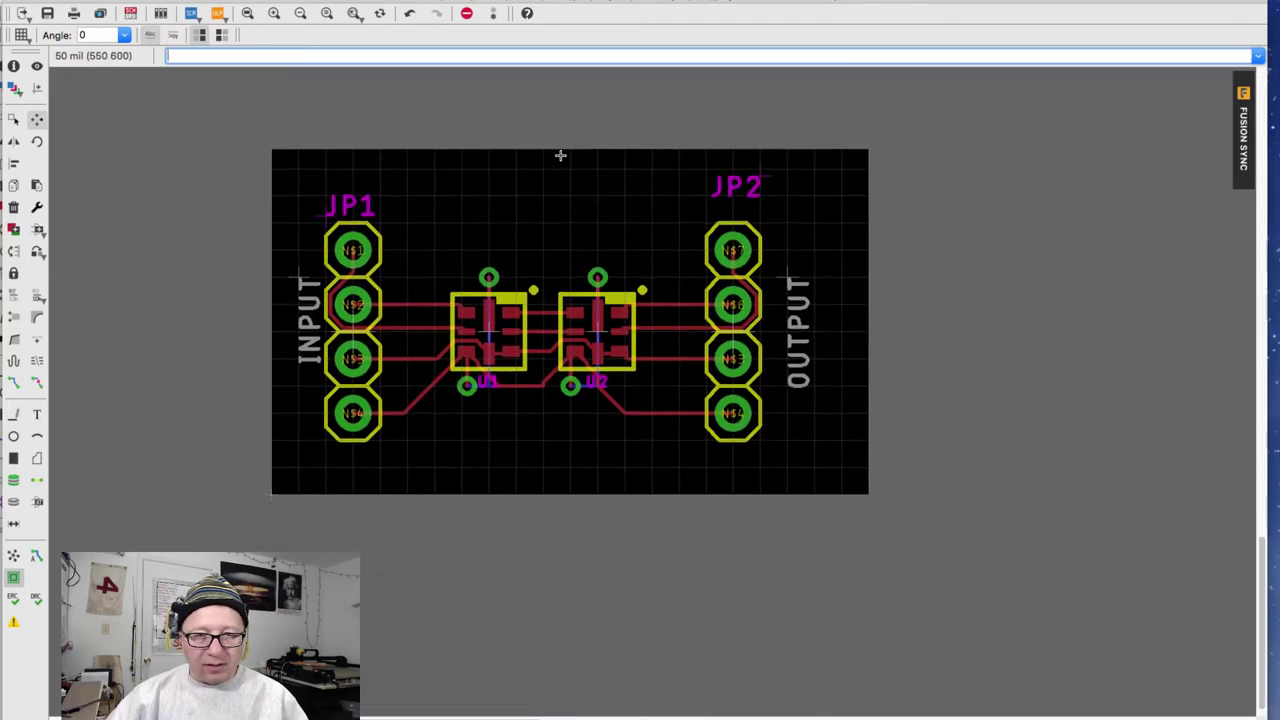
Turn the JP2 name label to 0 degrees and place the JP2 and JP1 labels just right of their headers' top pads
{"action": "left_click", "coordinate": [759, 203]}
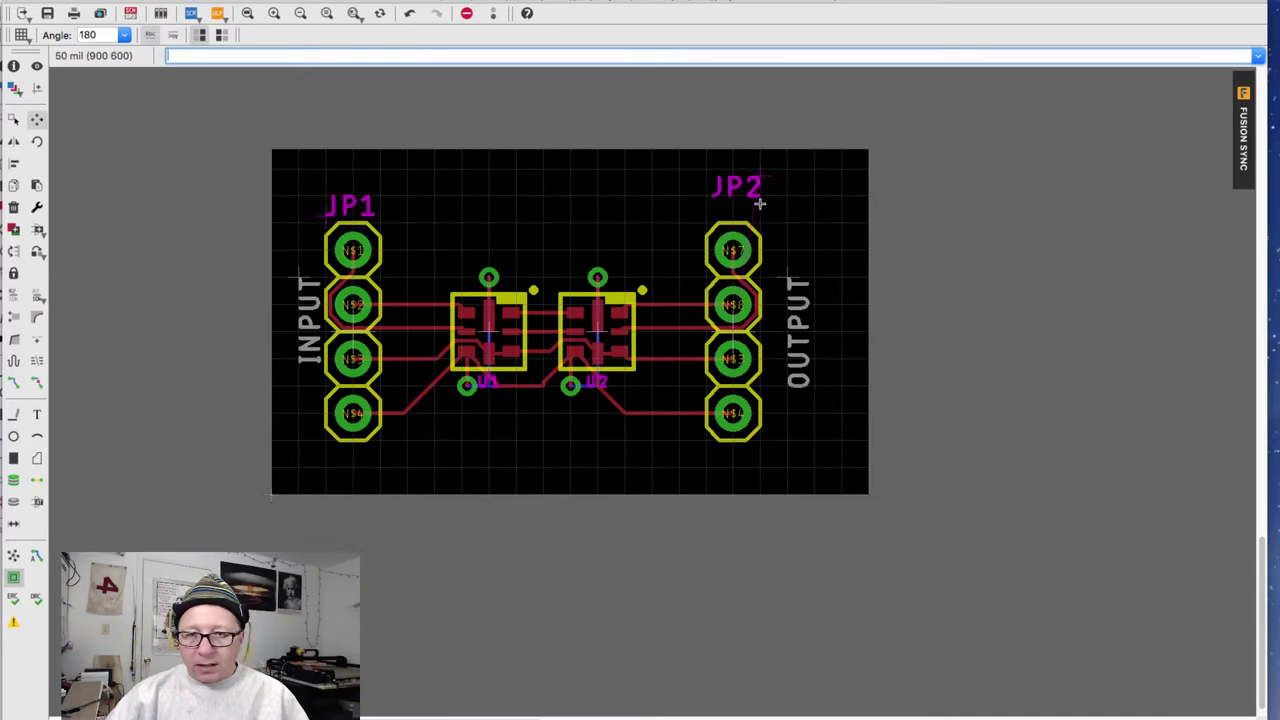
{"action": "right_click", "coordinate": [755, 203]}
{"action": "right_click", "coordinate": [742, 195]}
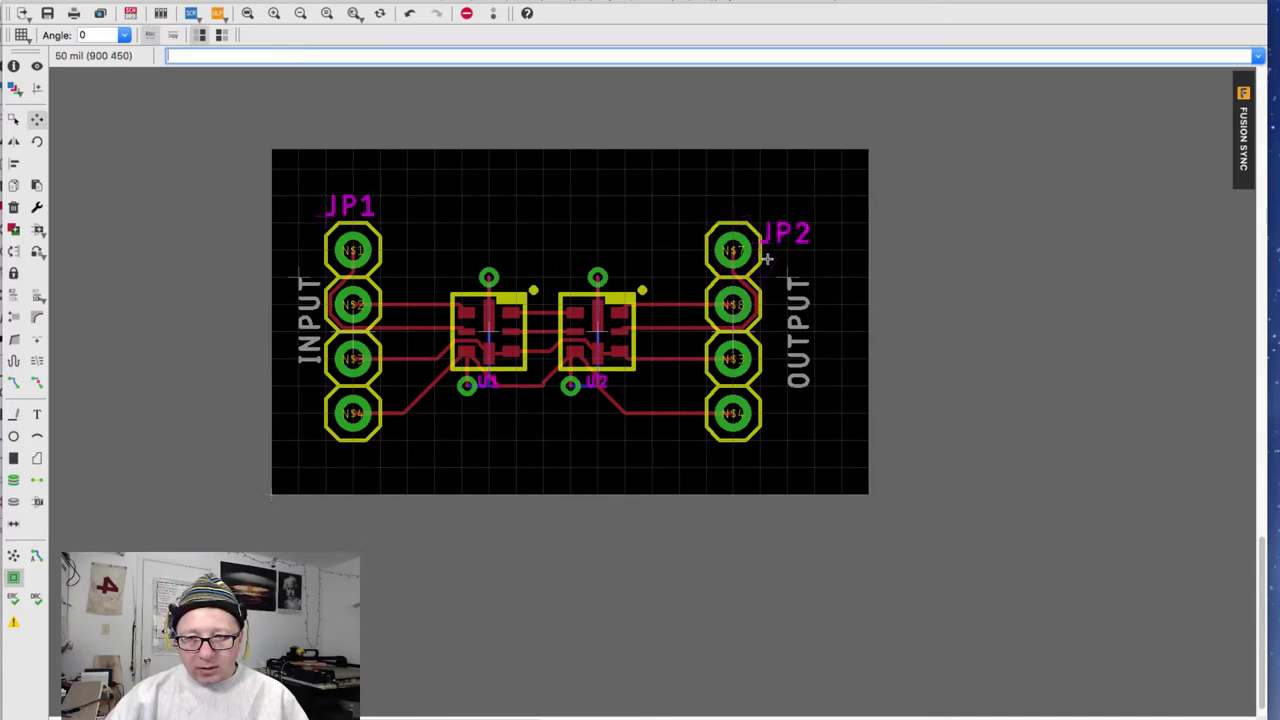
{"action": "left_click", "coordinate": [763, 253]}
{"action": "left_click", "coordinate": [399, 240]}
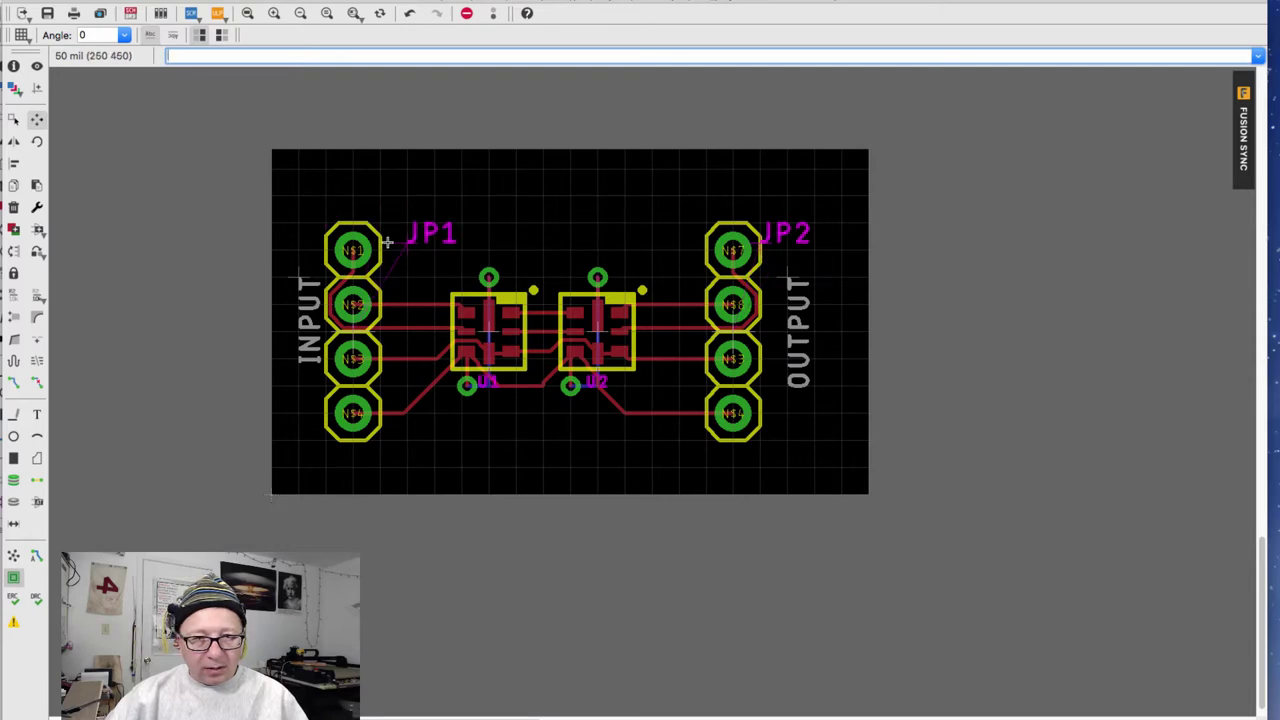
{"action": "left_click", "coordinate": [401, 240]}
Move the board outline's top and right edges inward 50 mil each, and try the same on the bottom edge before undoing that move
{"action": "left_click", "coordinate": [517, 152]}
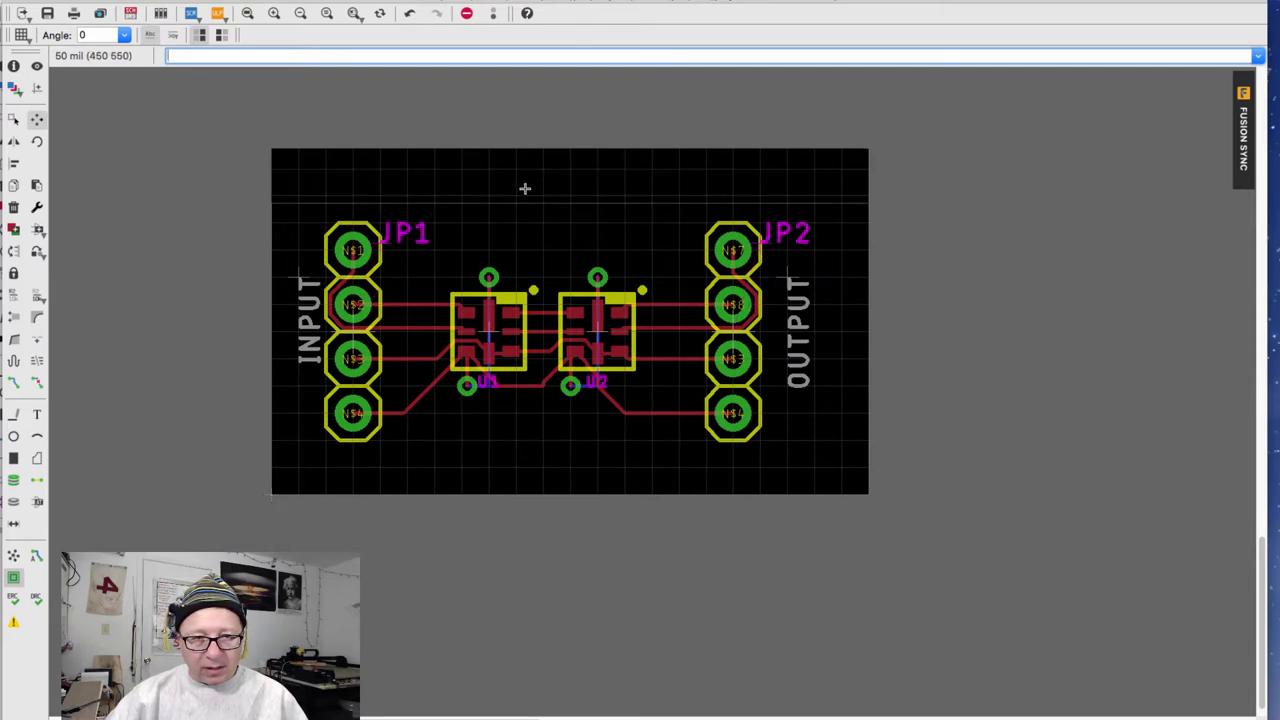
{"action": "left_click", "coordinate": [523, 177]}
{"action": "left_click", "coordinate": [866, 328]}
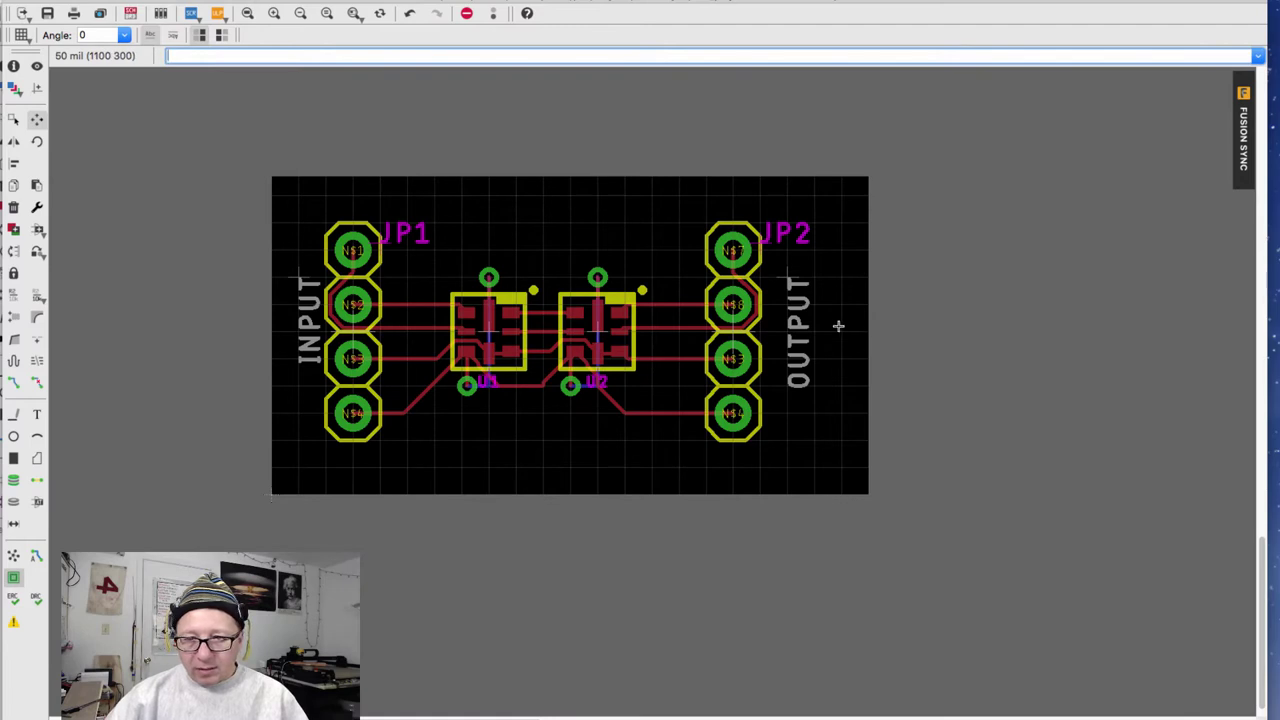
{"action": "left_click", "coordinate": [840, 325]}
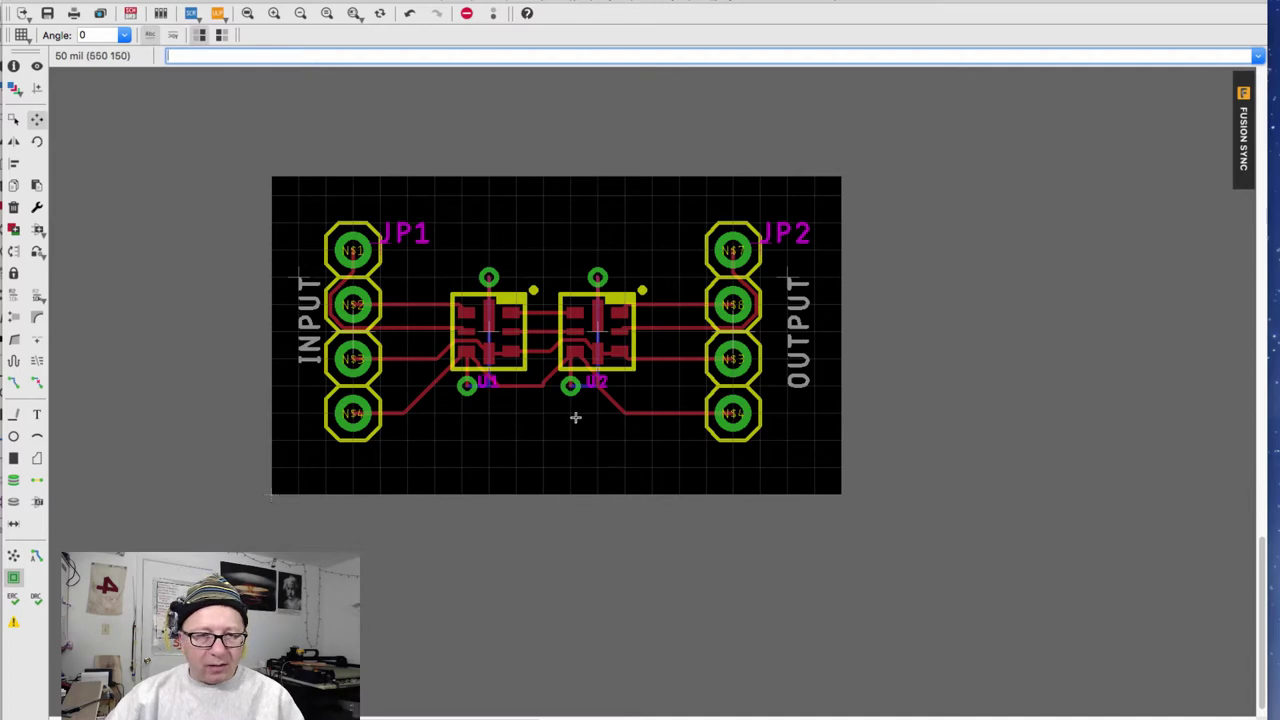
{"action": "left_click_drag", "start_coordinate": [509, 490], "coordinate": [506, 462]}
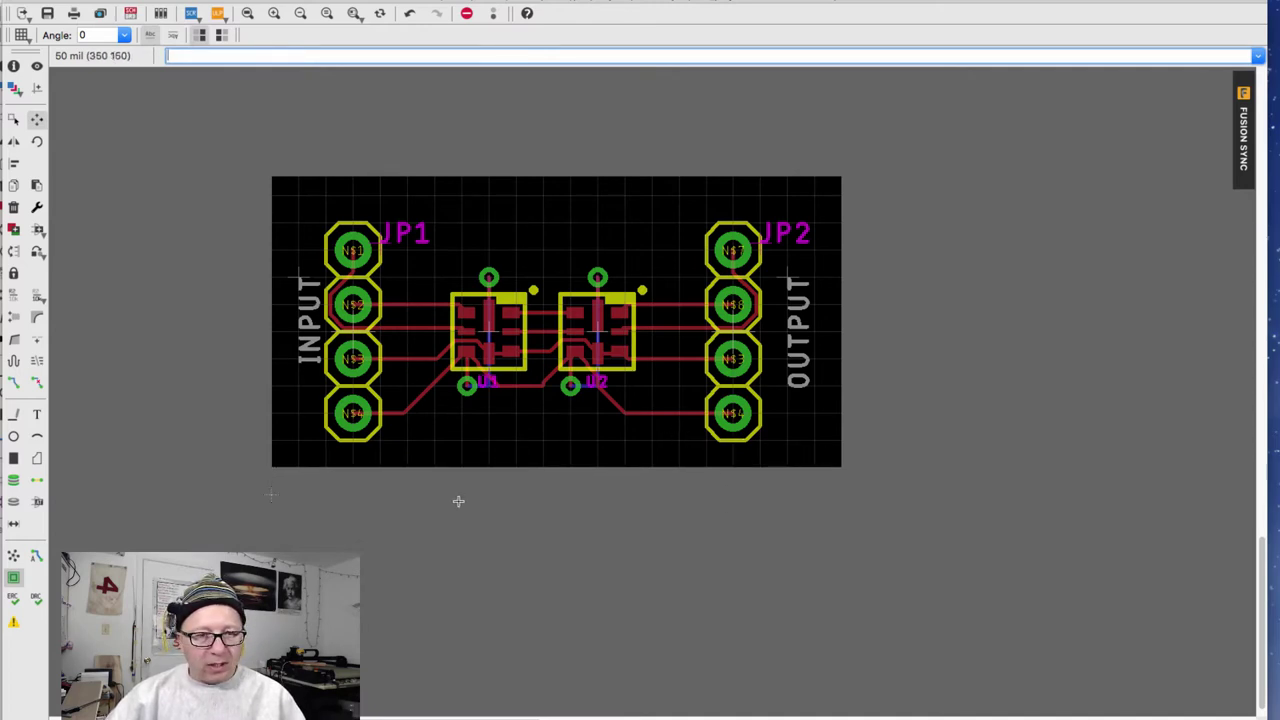
{"action": "key", "text": "ctrl+z"}
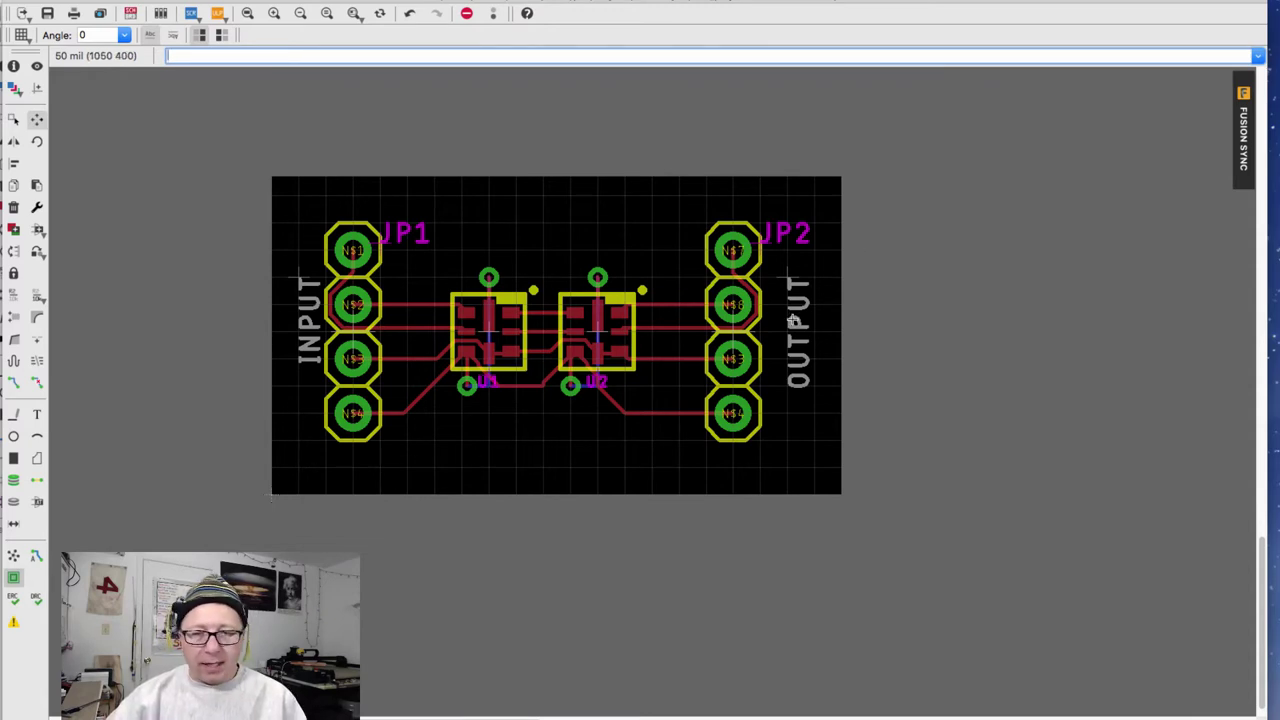
Move the OUTPUT text closer to JP2 on the fine grid and place the JP2 label to the left of its header
{"action": "left_click", "coordinate": [786, 281]}
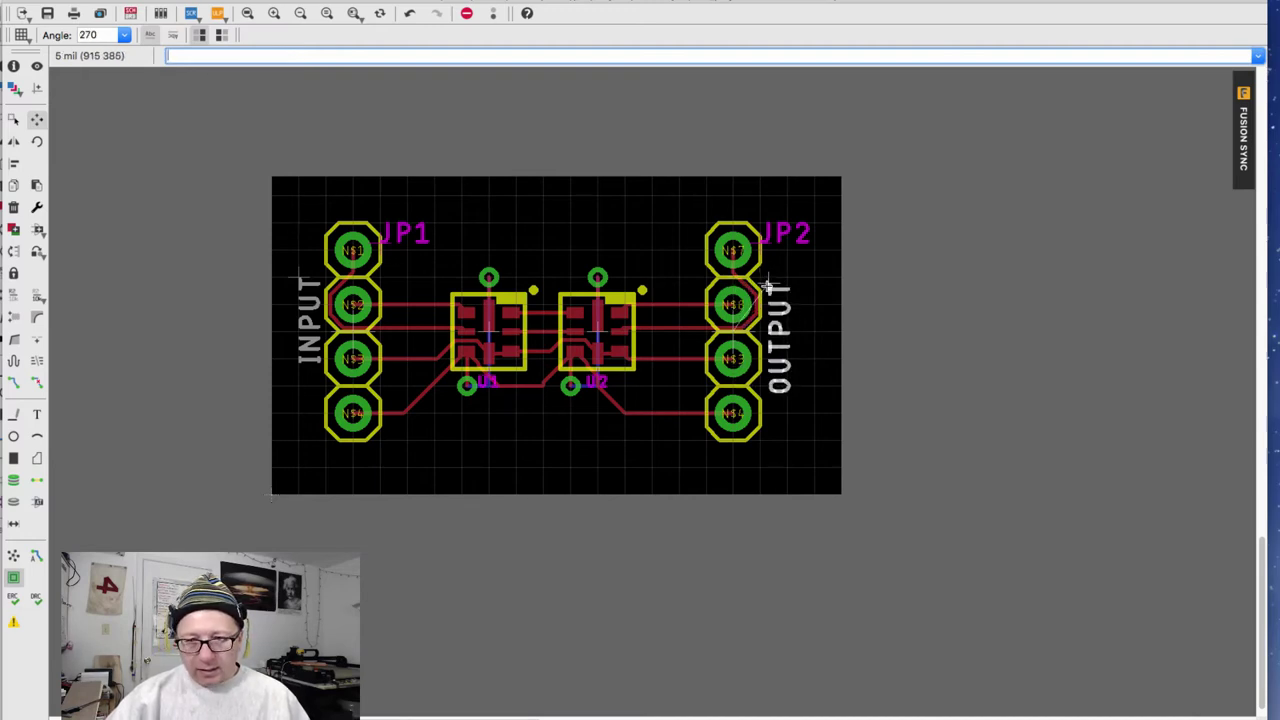
{"action": "left_click", "coordinate": [768, 286], "text": "alt"}
{"action": "left_click", "coordinate": [750, 212]}
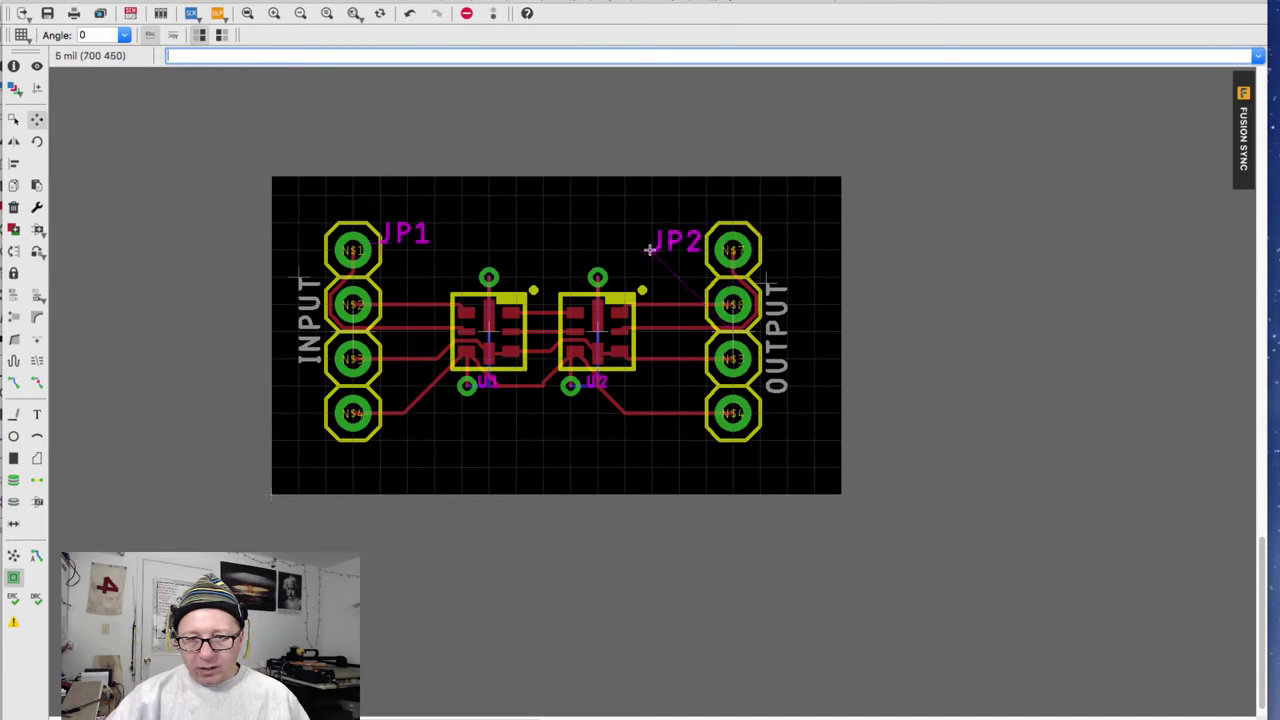
{"action": "left_click", "coordinate": [650, 247]}
Tighten the board outline by moving its right edge in to 1000 mil and its left edge in to 50 mil
{"action": "left_click", "coordinate": [840, 332]}
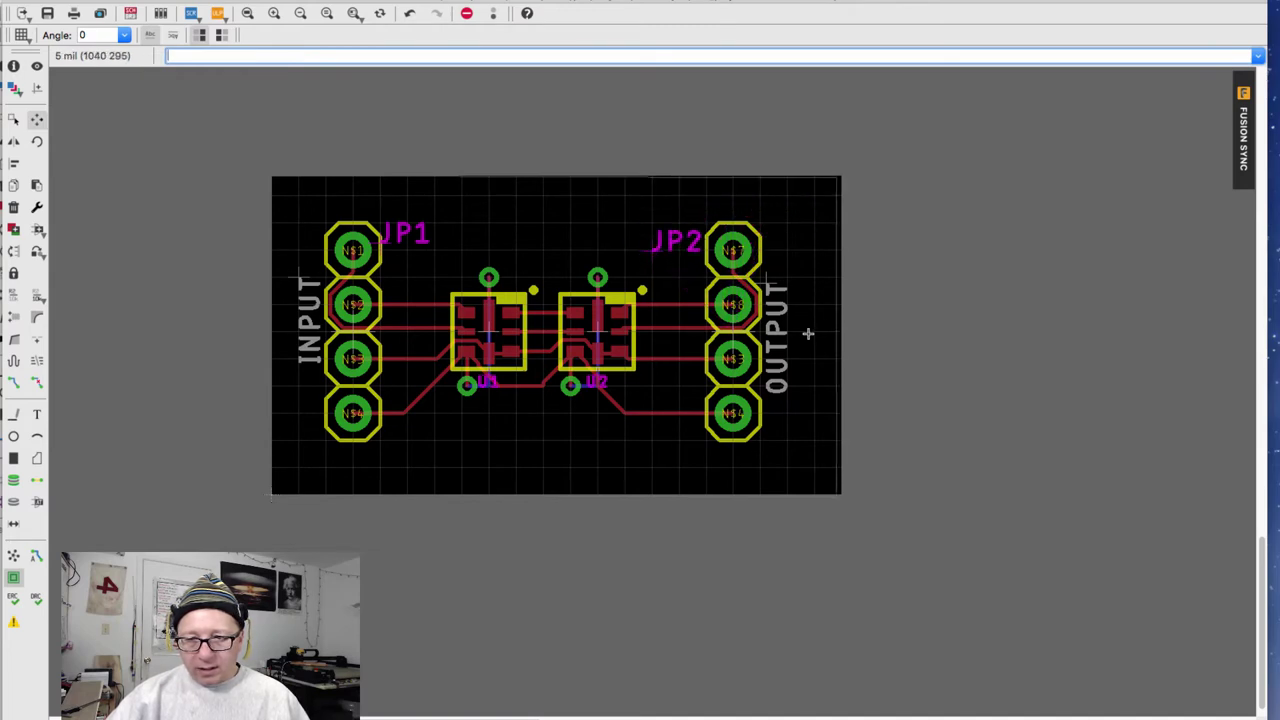
{"action": "left_click", "coordinate": [807, 334]}
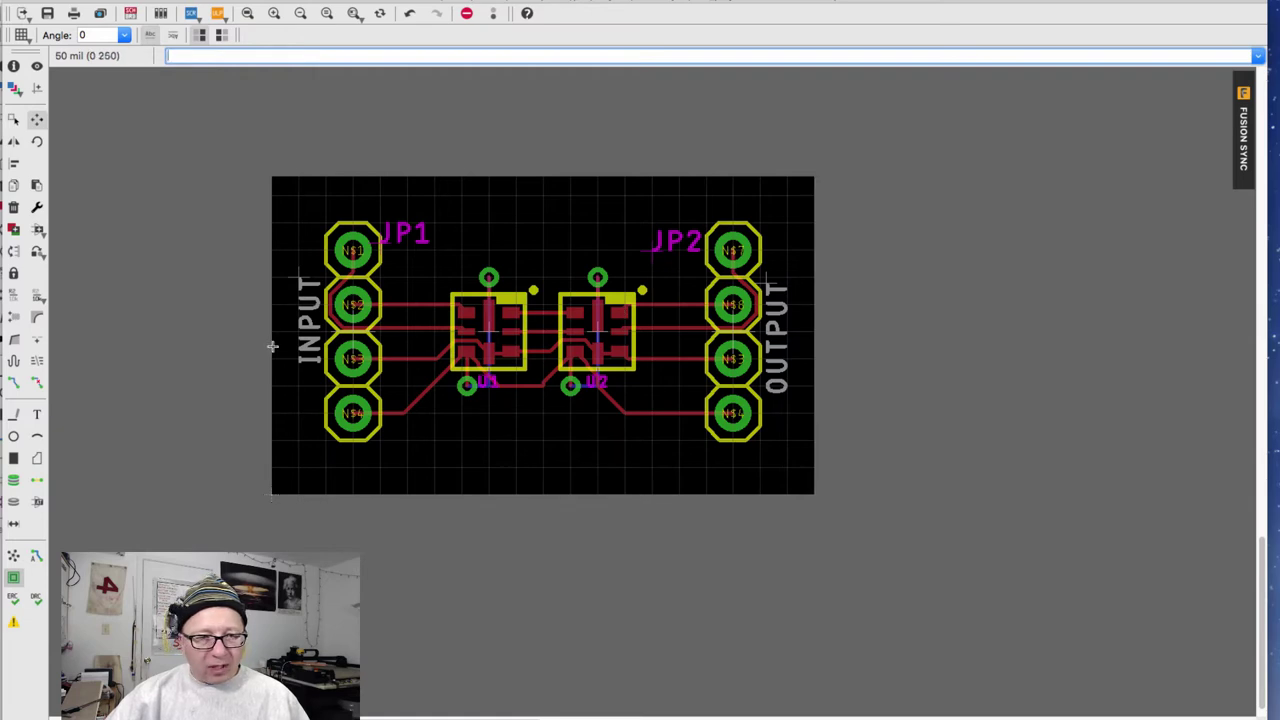
{"action": "left_click", "coordinate": [293, 346]}
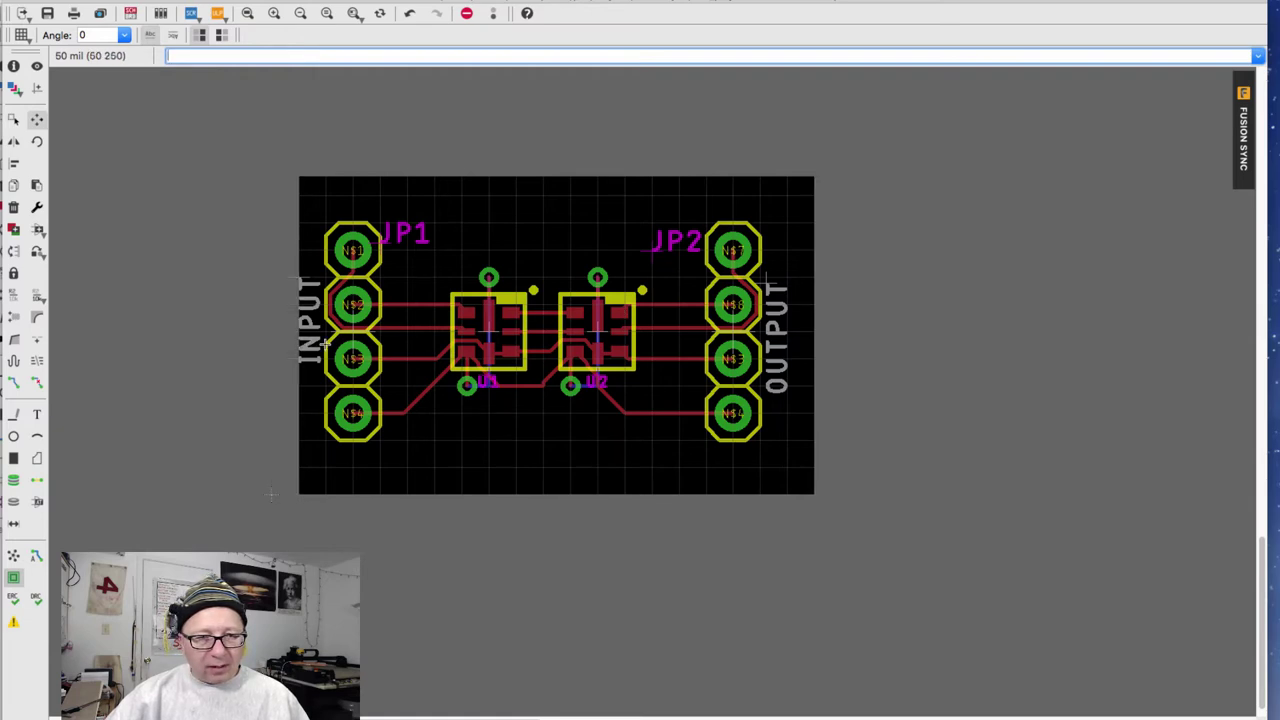
{"action": "left_click", "coordinate": [299, 278]}
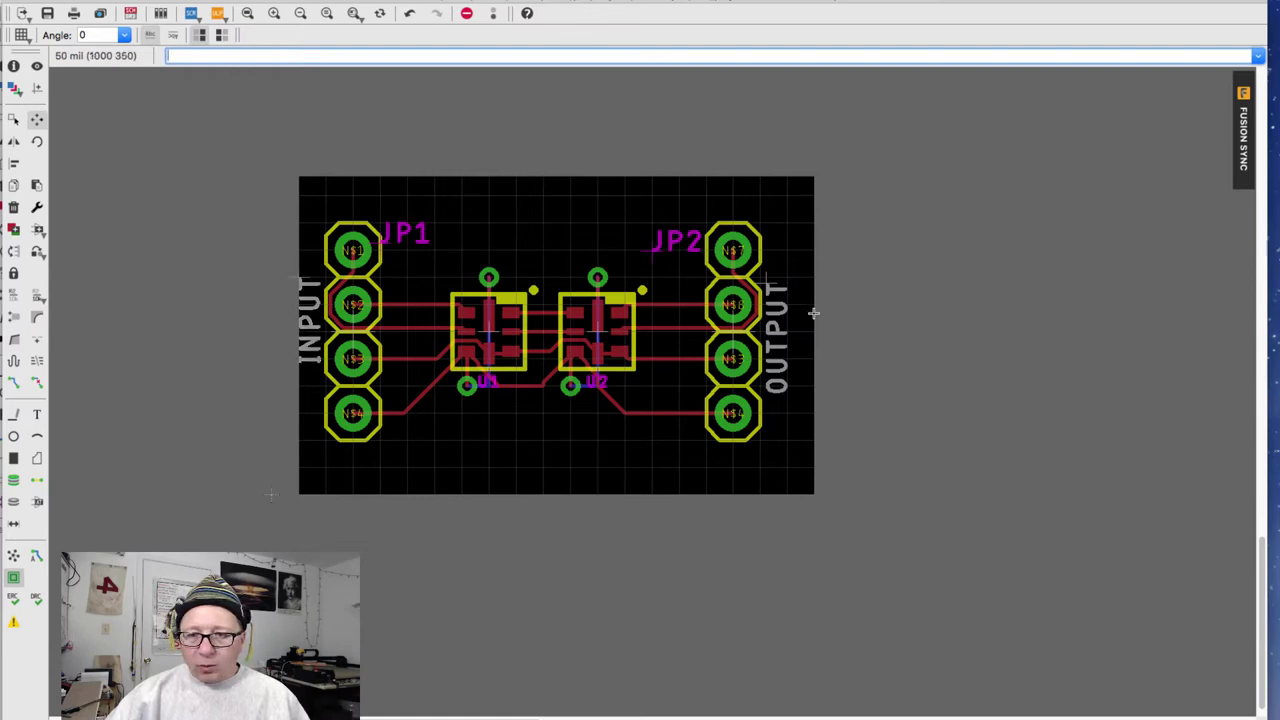
Move the board outline's right edge in to 850 mil so that it cuts through JP2's pads, and inspect the overlap
{"action": "left_click", "coordinate": [787, 313]}
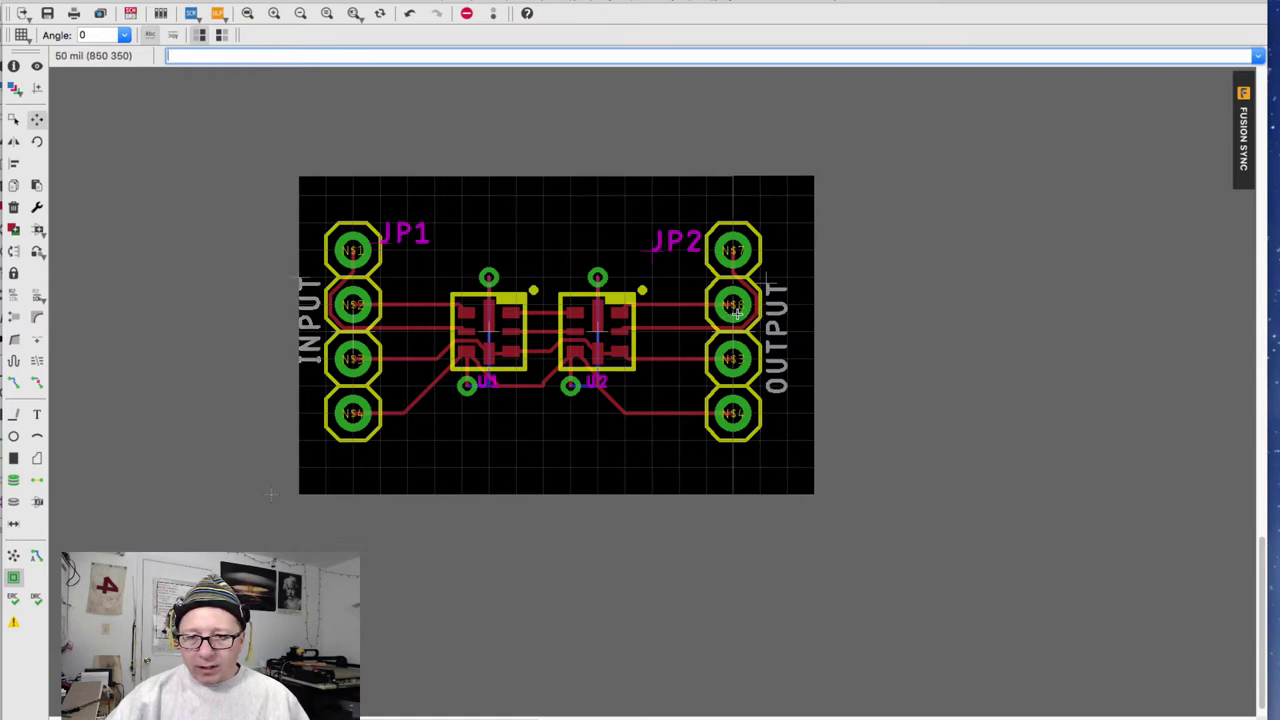
{"action": "left_click", "coordinate": [735, 313]}
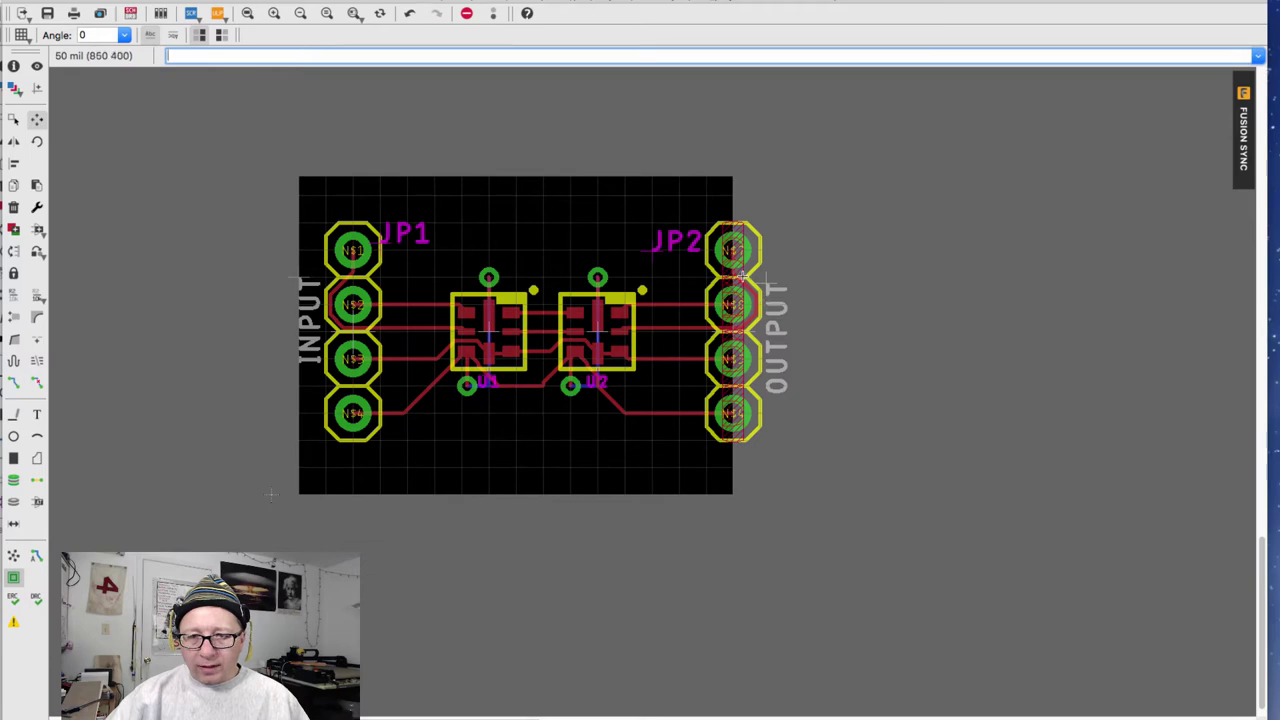
{"action": "scroll", "coordinate": [733, 300], "scroll_direction": "down", "scroll_amount": 2}
{"action": "scroll", "coordinate": [725, 248], "scroll_direction": "up", "scroll_amount": 5}
{"action": "scroll", "coordinate": [713, 231], "scroll_direction": "down", "scroll_amount": 3}
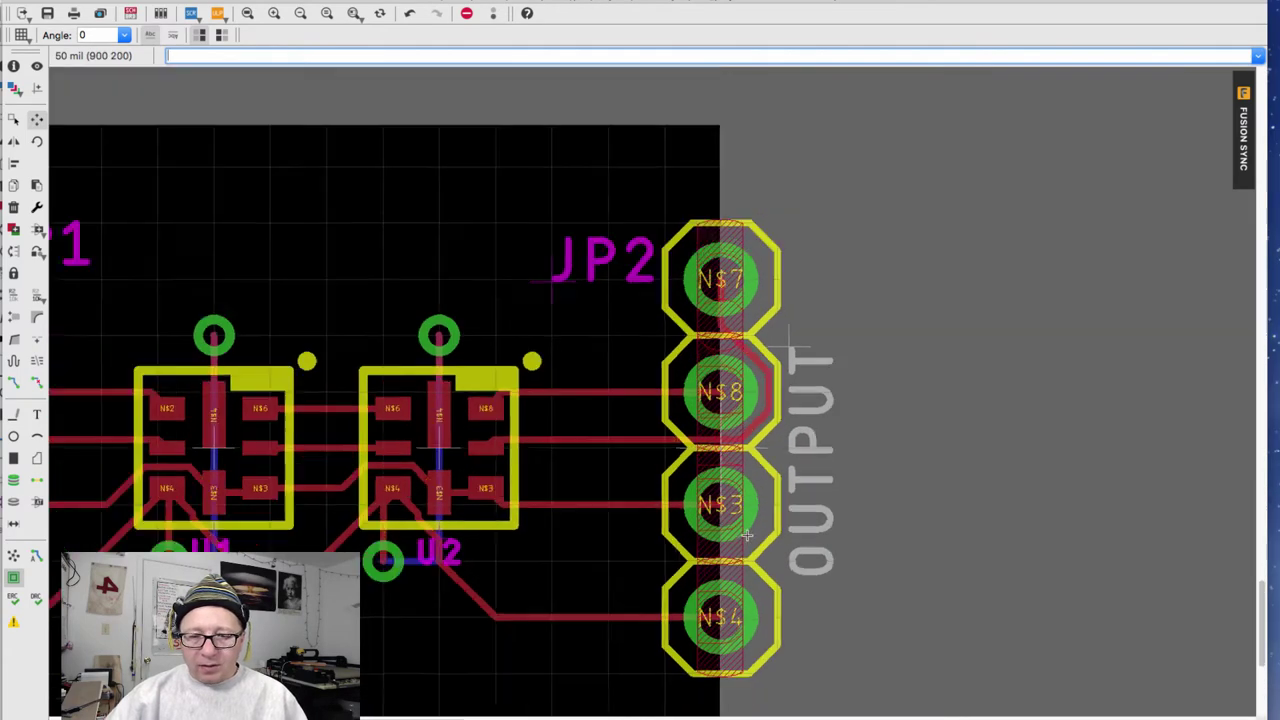
{"action": "scroll", "coordinate": [840, 263], "scroll_direction": "down", "scroll_amount": 3}
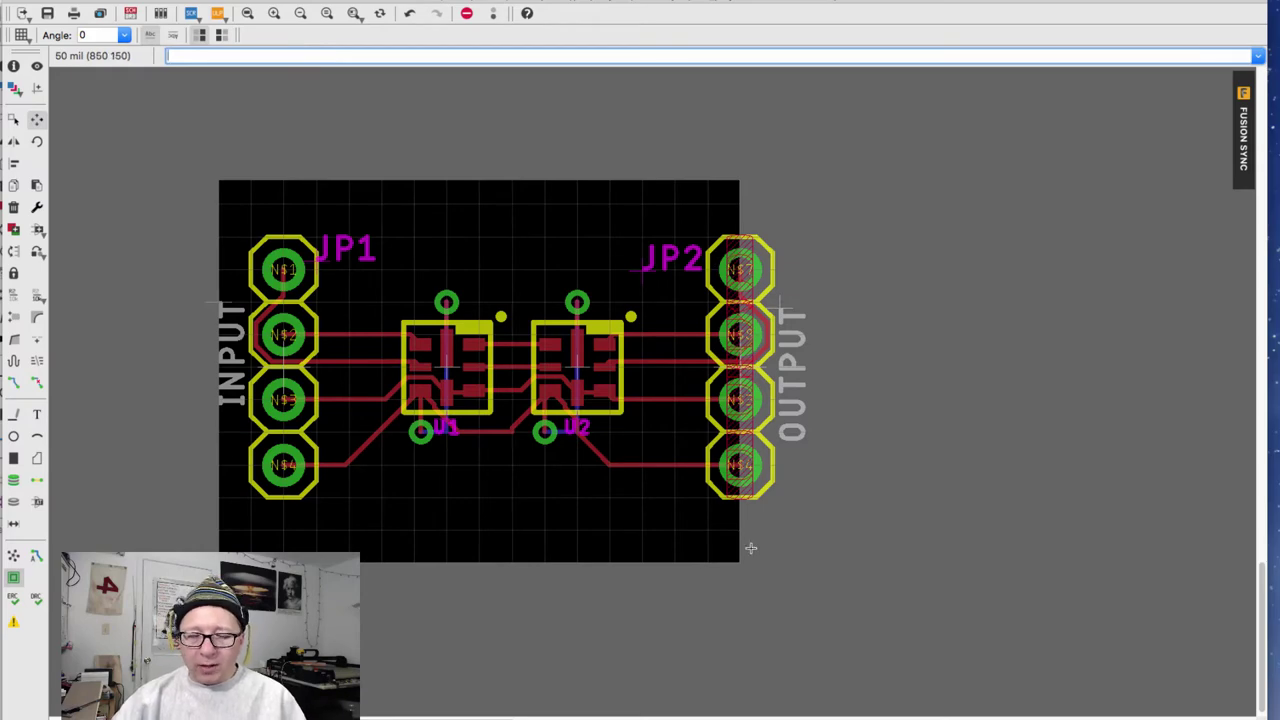
{"action": "scroll", "coordinate": [781, 359], "scroll_direction": "up", "scroll_amount": 2}
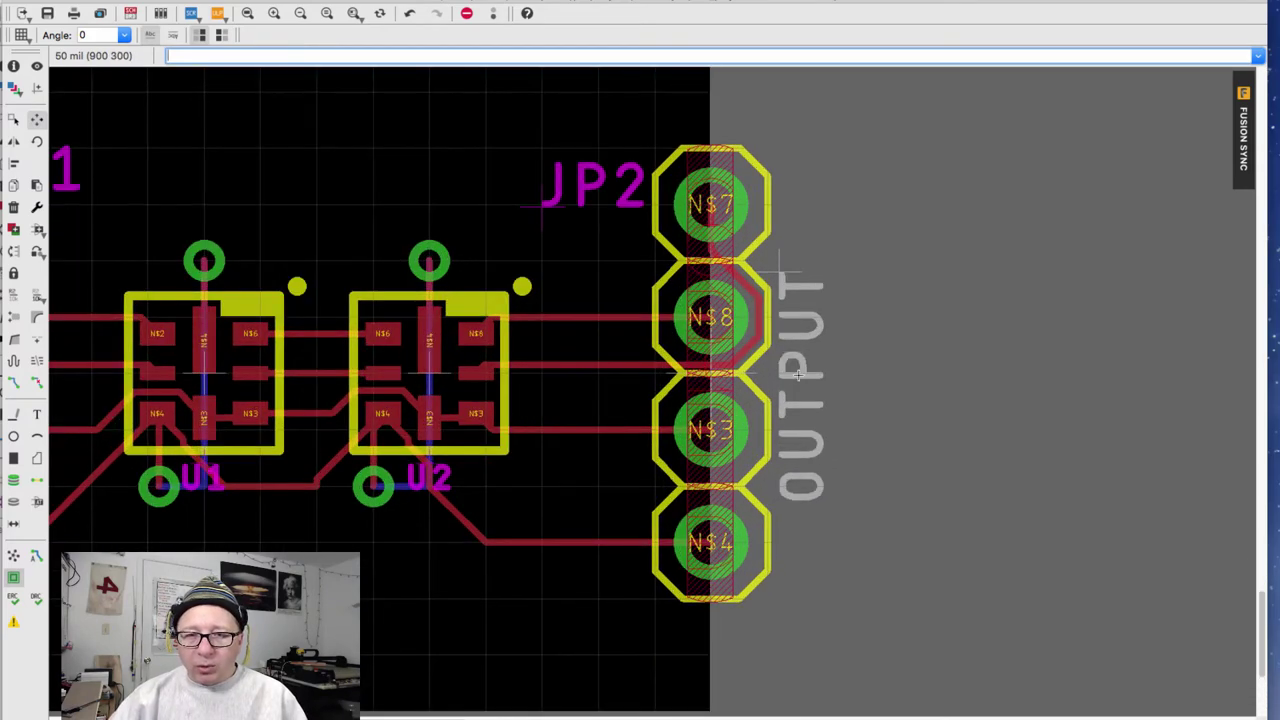
{"action": "scroll", "coordinate": [788, 357], "scroll_direction": "down", "scroll_amount": 1}
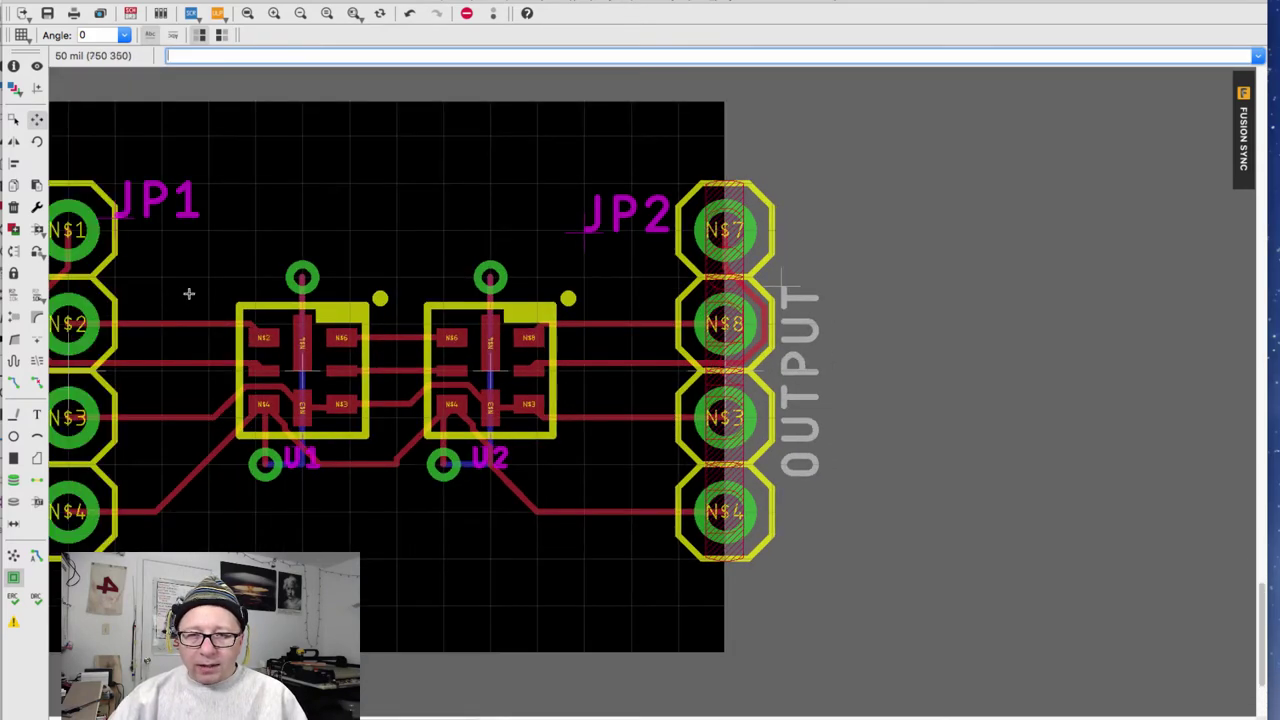
Run the design rule check with the default EAGLE rules and review the list of Dimension errors
{"action": "left_click", "coordinate": [36, 598]}
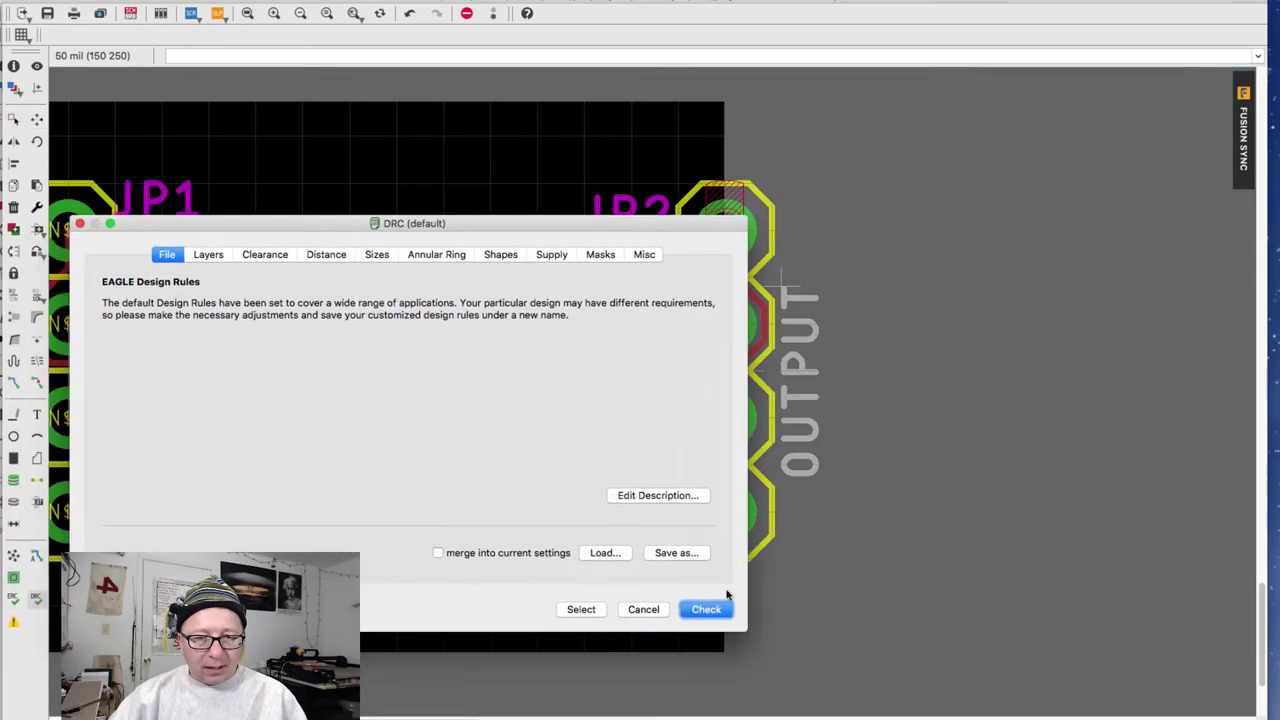
{"action": "left_click", "coordinate": [705, 609]}
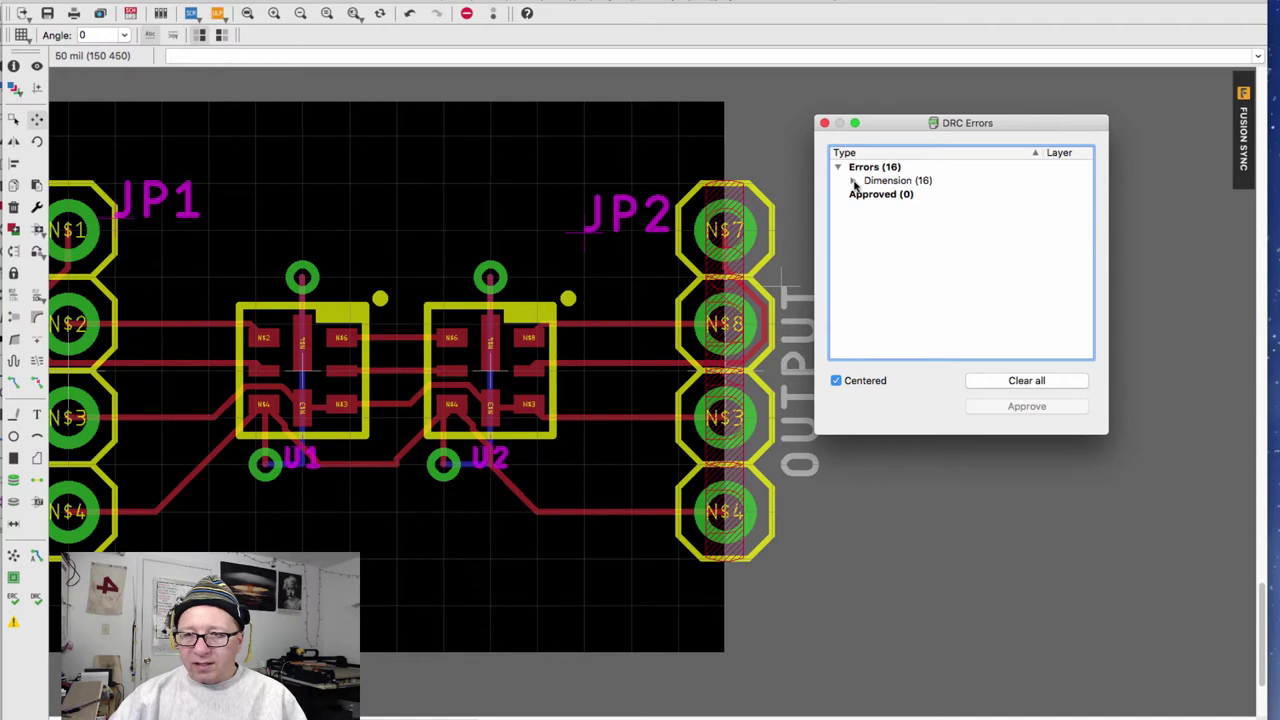
{"action": "left_click", "coordinate": [854, 181]}
{"action": "scroll", "coordinate": [947, 250], "scroll_direction": "down", "scroll_amount": 3}
{"action": "scroll", "coordinate": [943, 265], "scroll_direction": "up", "scroll_amount": 3}
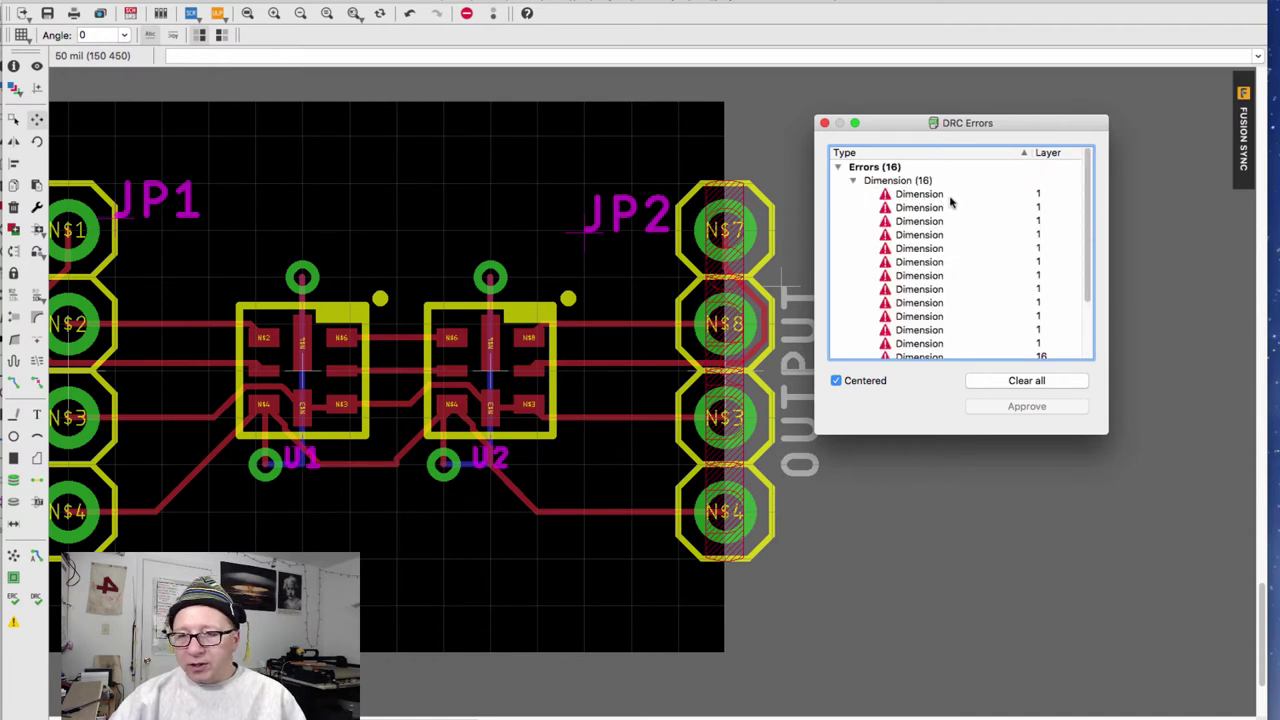
{"action": "scroll", "coordinate": [1045, 195], "scroll_direction": "down", "scroll_amount": 1}
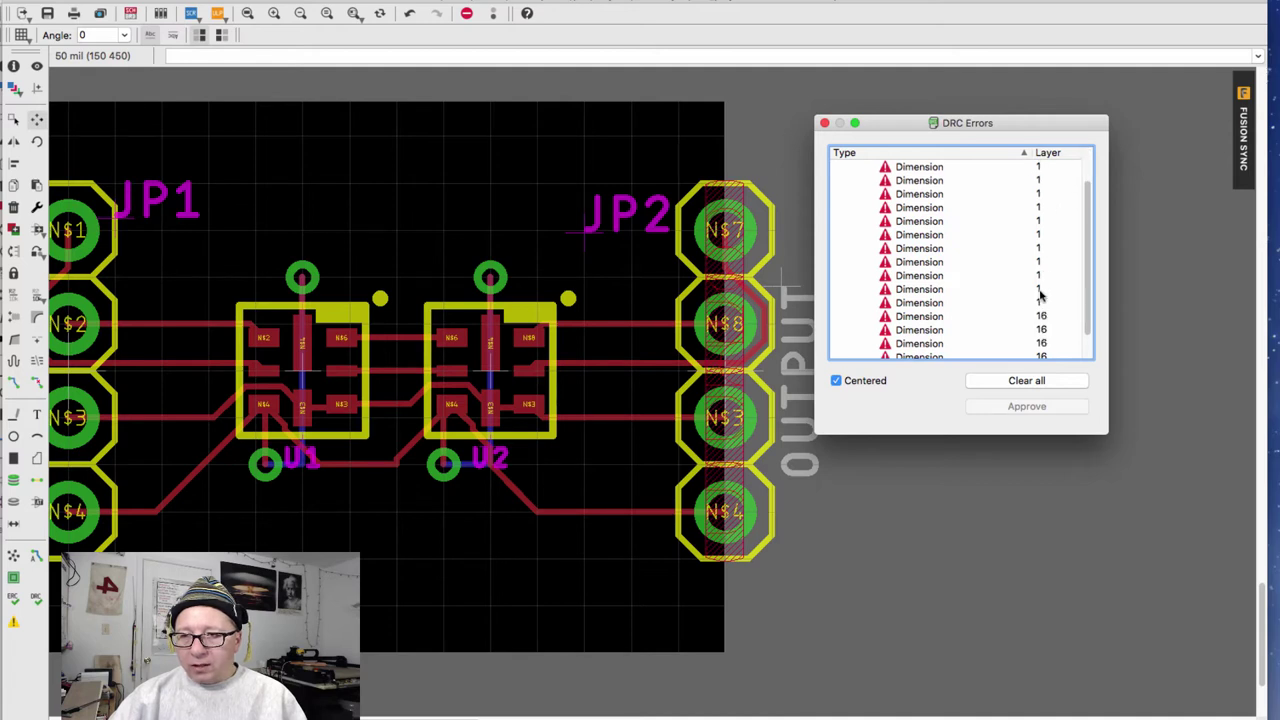
{"action": "scroll", "coordinate": [1000, 340], "scroll_direction": "down", "scroll_amount": 1}
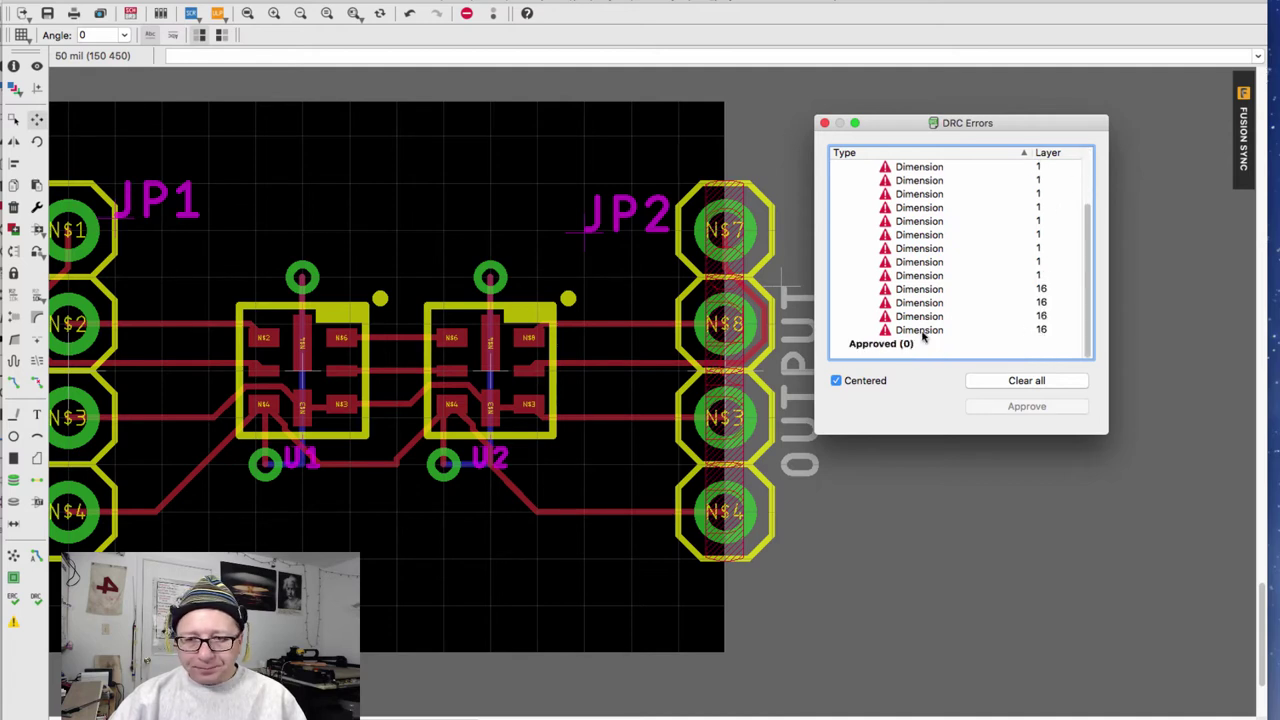
Locate several layer 16 and layer 1 Dimension errors on the board one by one, and close the error list
{"action": "left_click", "coordinate": [922, 333]}
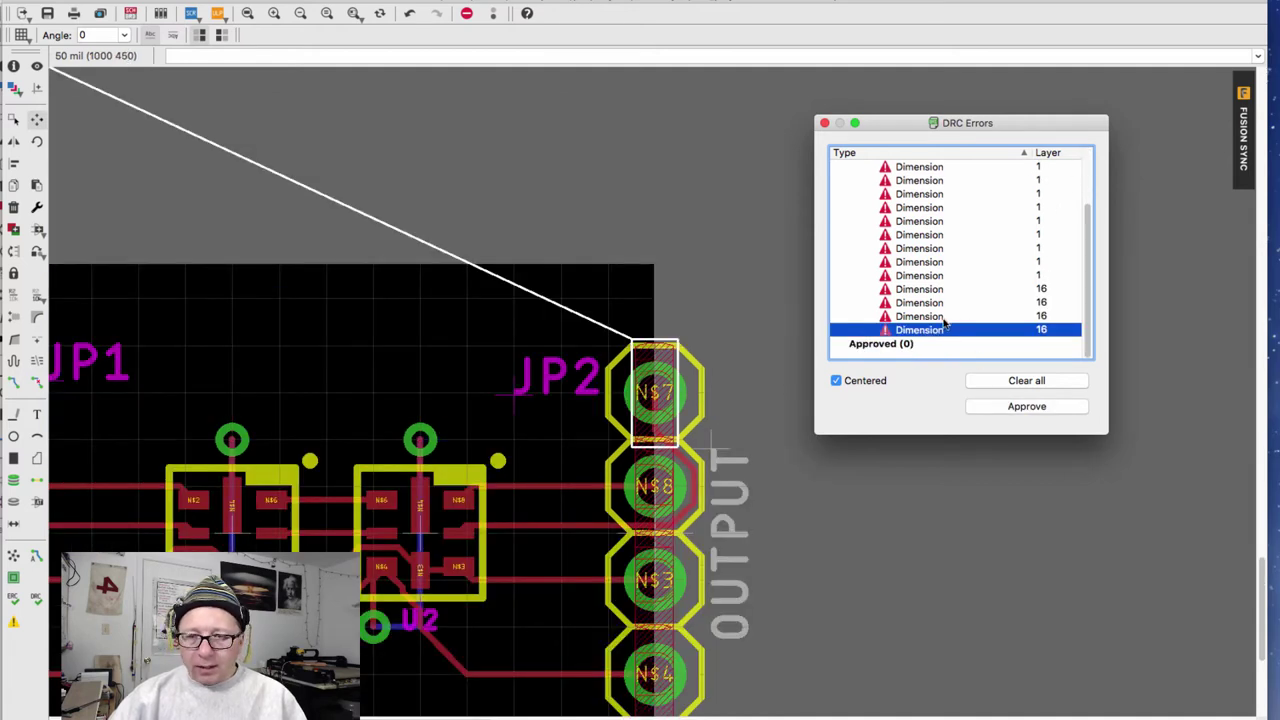
{"action": "left_click", "coordinate": [905, 316]}
{"action": "left_click", "coordinate": [916, 302]}
{"action": "left_click", "coordinate": [923, 288]}
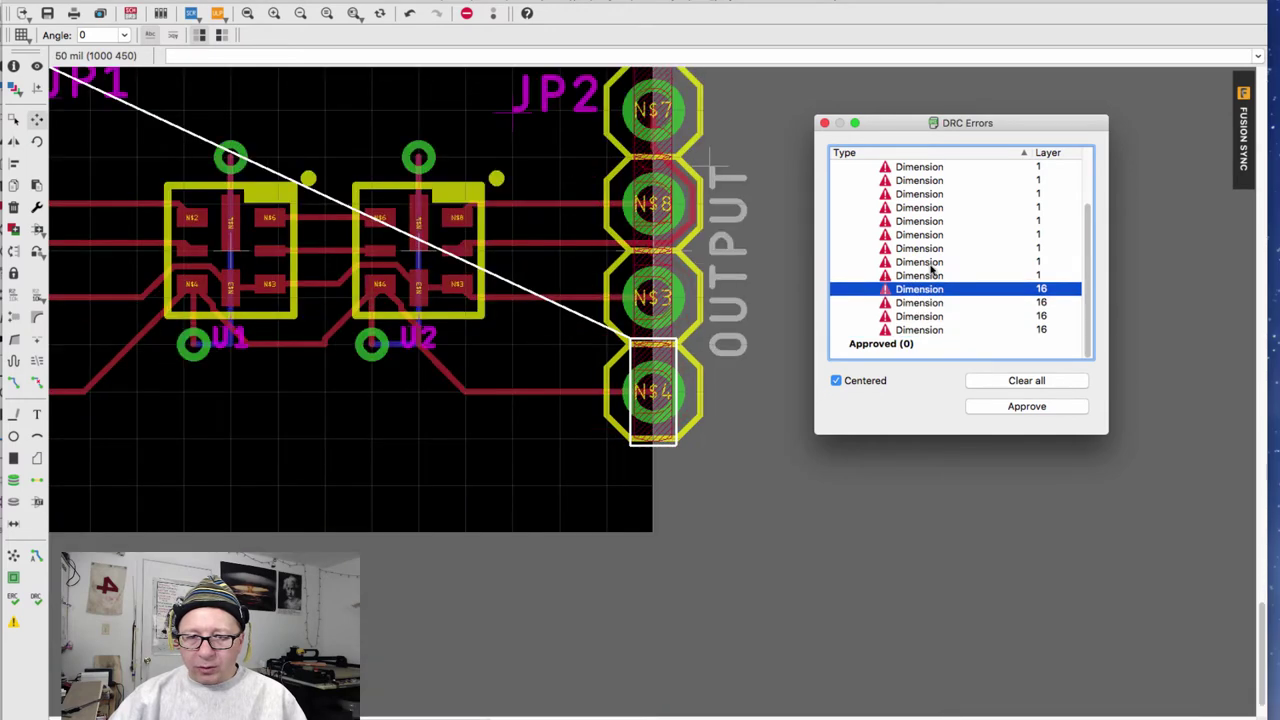
{"action": "left_click", "coordinate": [931, 264]}
{"action": "left_click", "coordinate": [825, 123]}
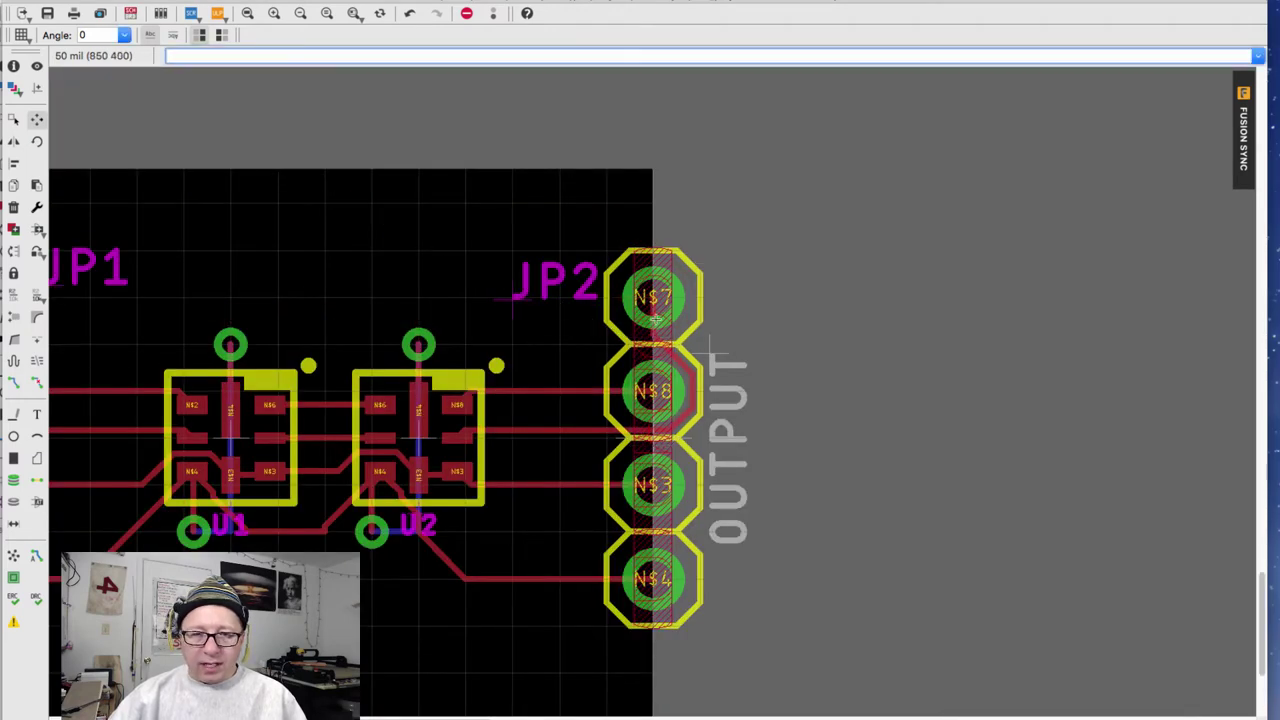
{"action": "scroll", "coordinate": [655, 322], "scroll_direction": "up", "scroll_amount": 3}
{"action": "scroll", "coordinate": [660, 320], "scroll_direction": "down", "scroll_amount": 7}
{"action": "middle_click_drag", "start_coordinate": [668, 293], "coordinate": [672, 269]}
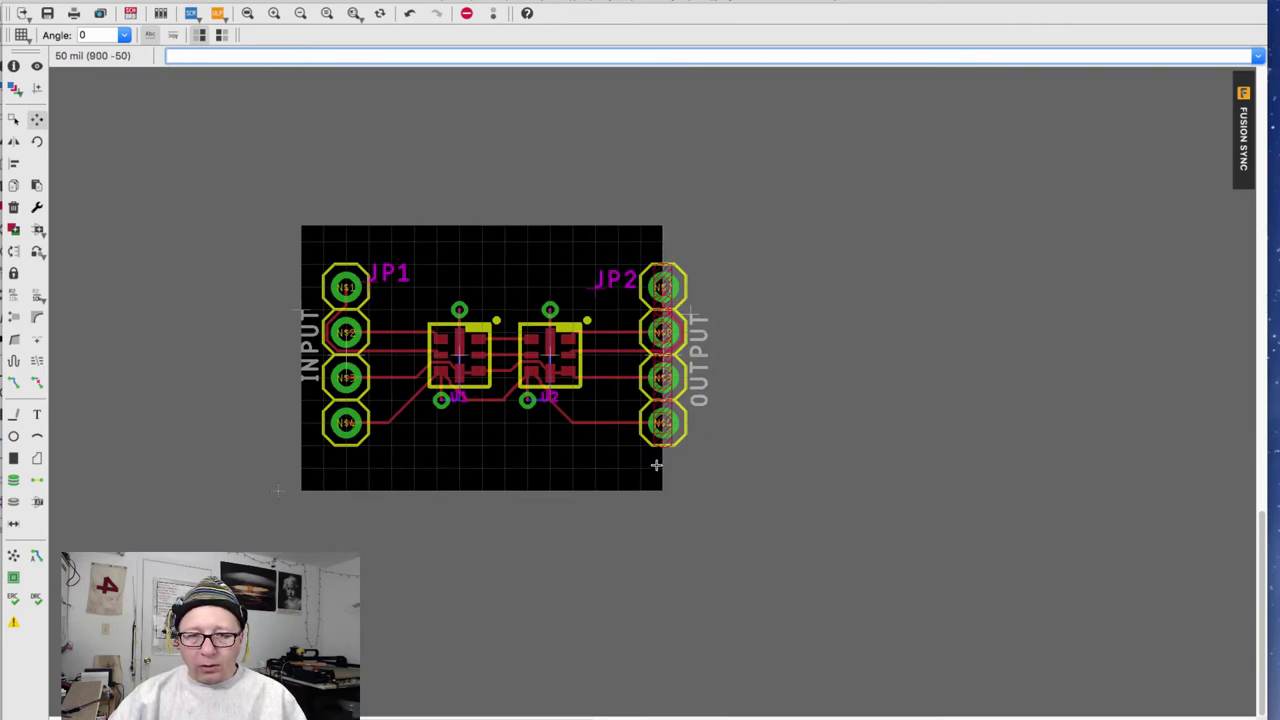
Move the board outline's right edge back out so that JP2's pads and the OUTPUT label lie inside the board
{"action": "scroll", "coordinate": [694, 350], "scroll_direction": "up", "scroll_amount": 3}
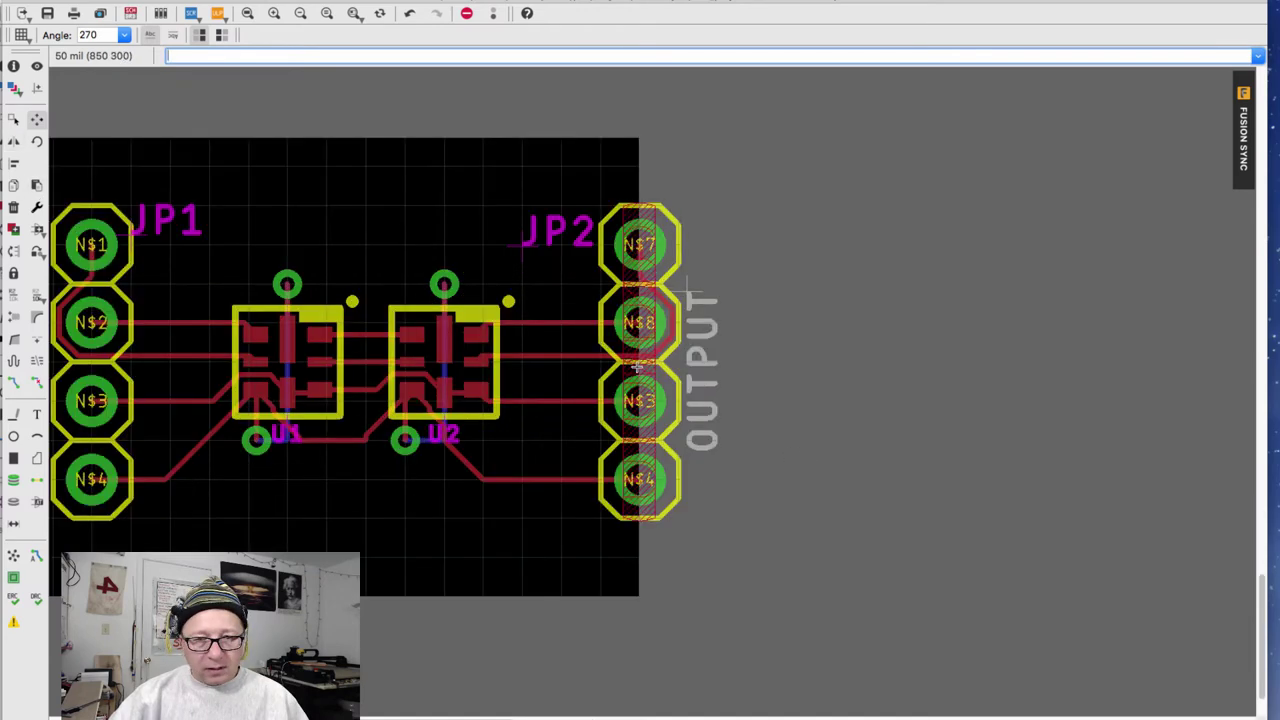
{"action": "left_click", "coordinate": [708, 368]}
{"action": "key", "text": "Escape"}
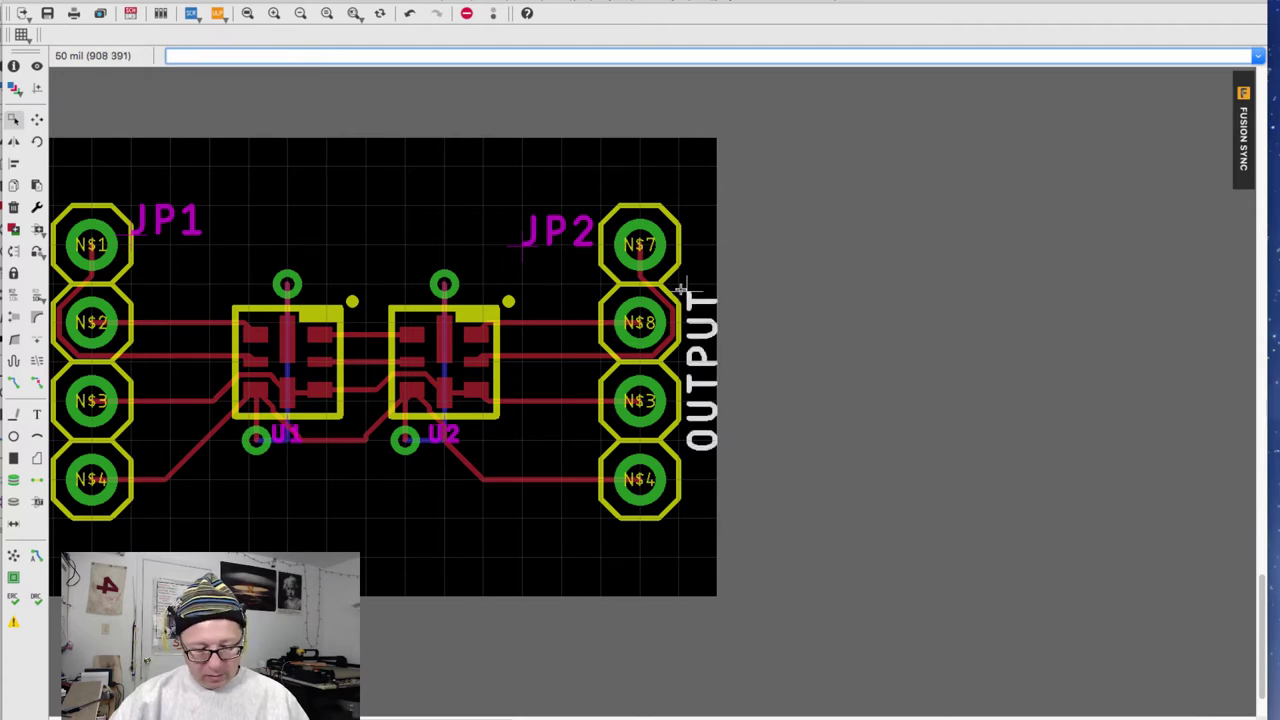
Nudge the OUTPUT and INPUT labels on the fine 5 mil grid so that they sit just inside the board's side edges
{"action": "key", "text": "alt"}
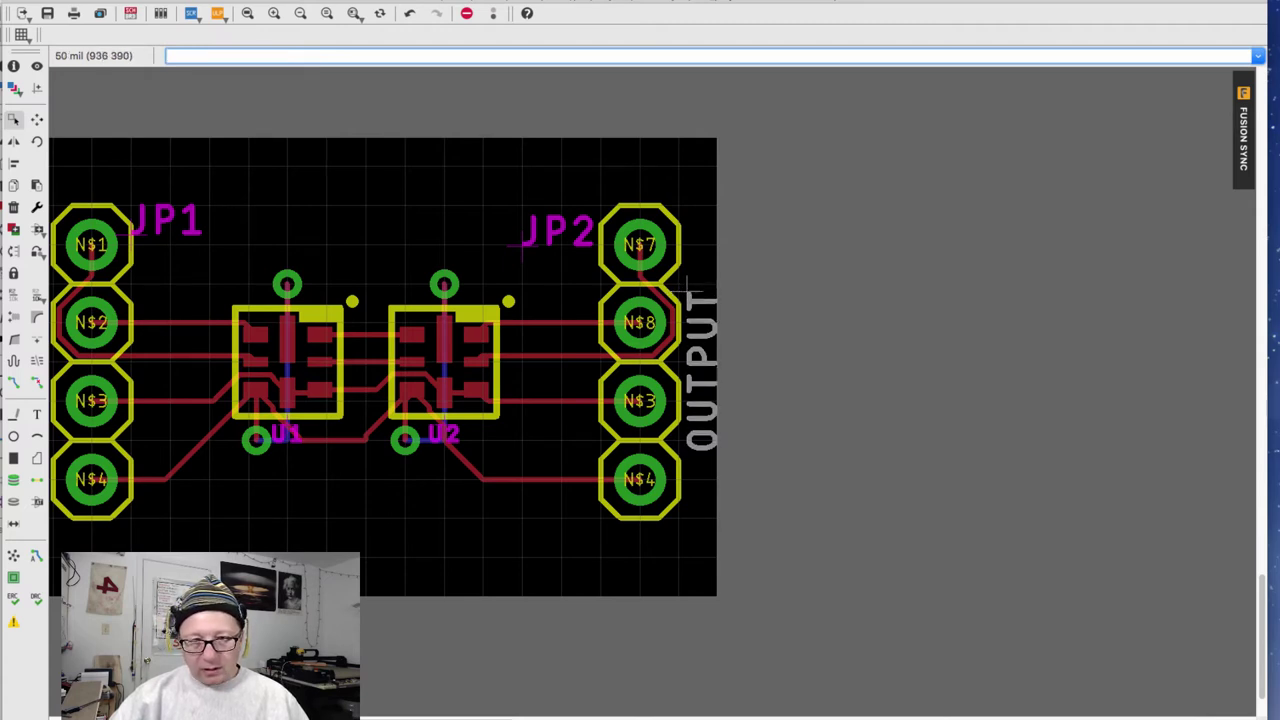
{"action": "left_click", "coordinate": [37, 119]}
{"action": "left_click", "coordinate": [684, 297]}
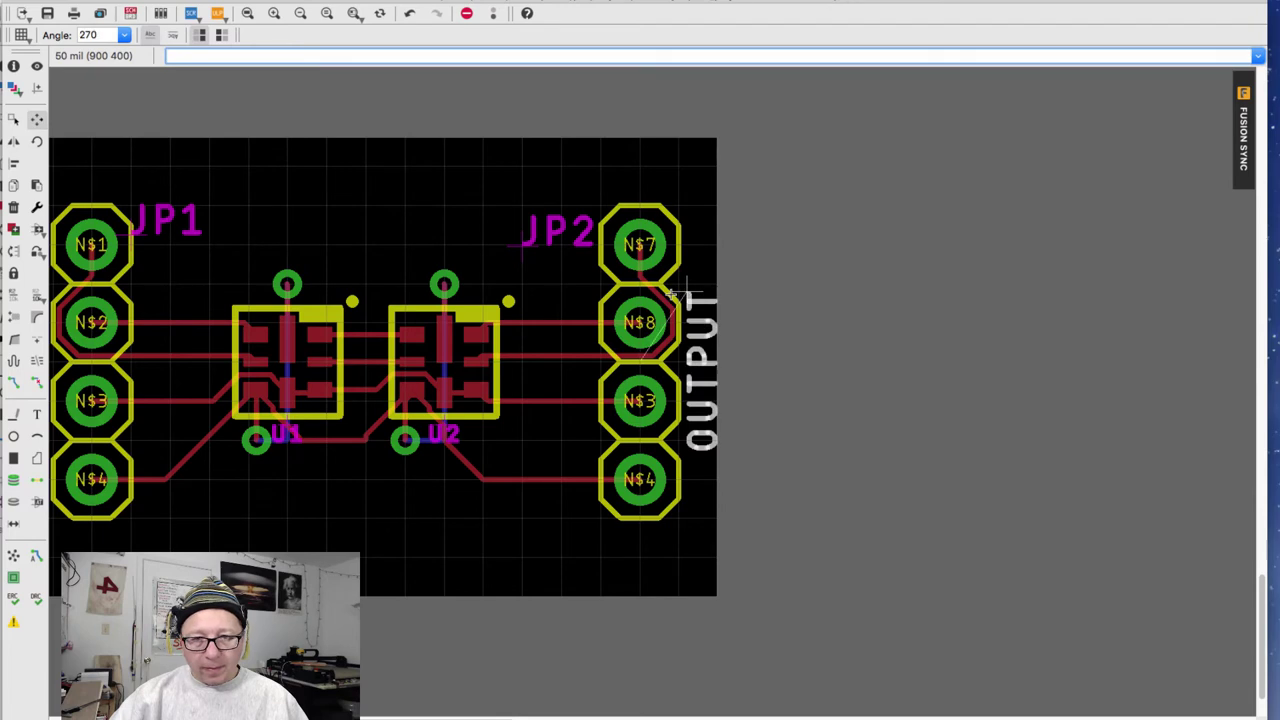
{"action": "left_click", "coordinate": [684, 297]}
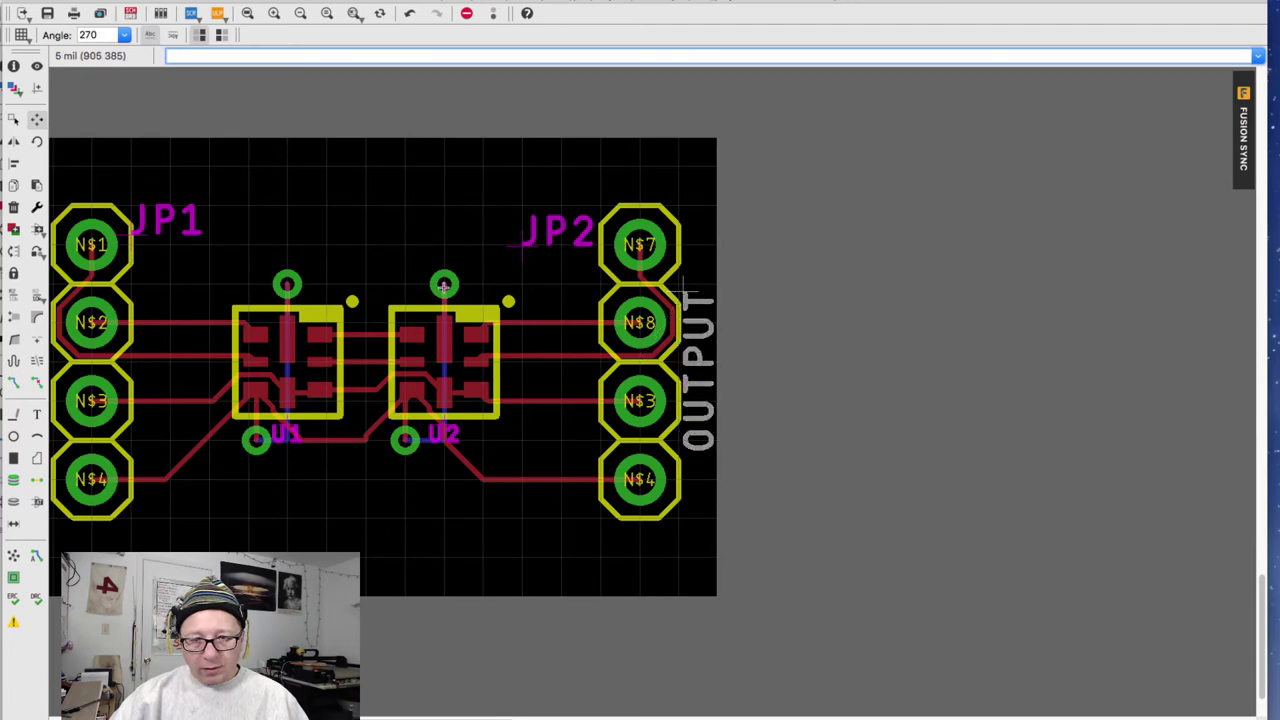
{"action": "scroll", "coordinate": [411, 310], "scroll_direction": "down", "scroll_amount": 1}
{"action": "left_click", "coordinate": [410, 308]}
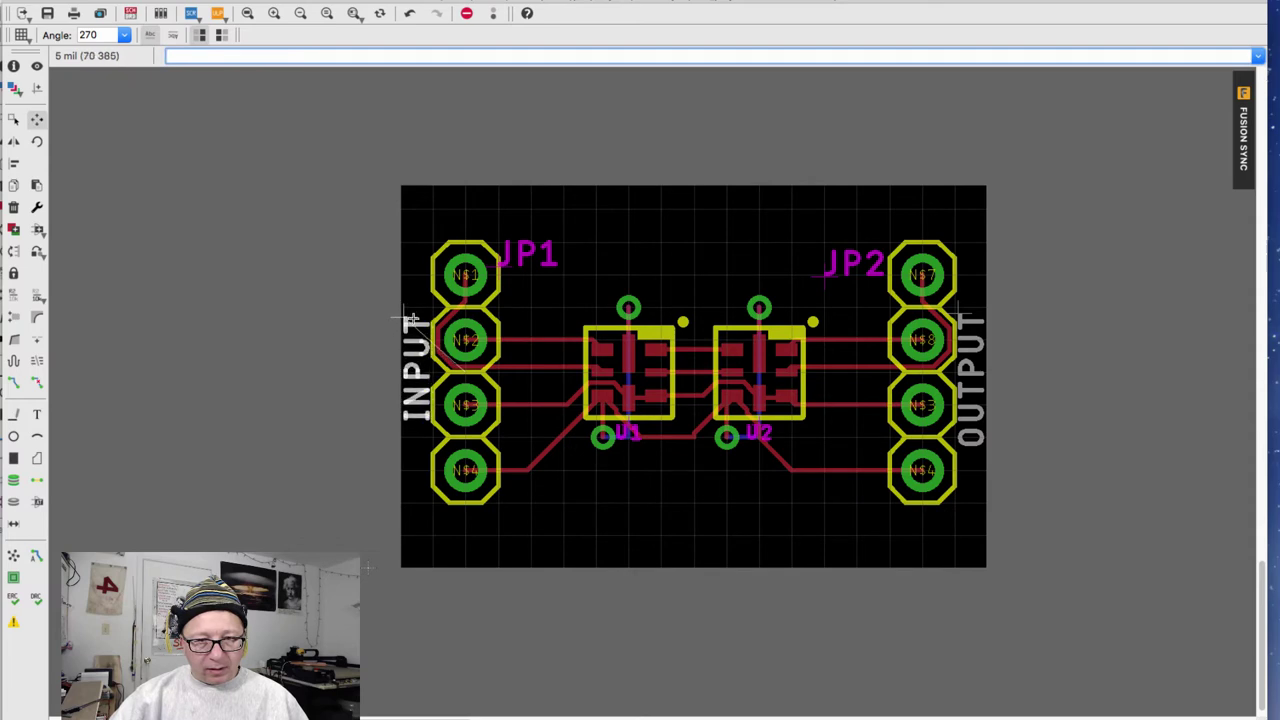
{"action": "left_click", "coordinate": [403, 320]}
{"action": "key", "text": "Escape"}
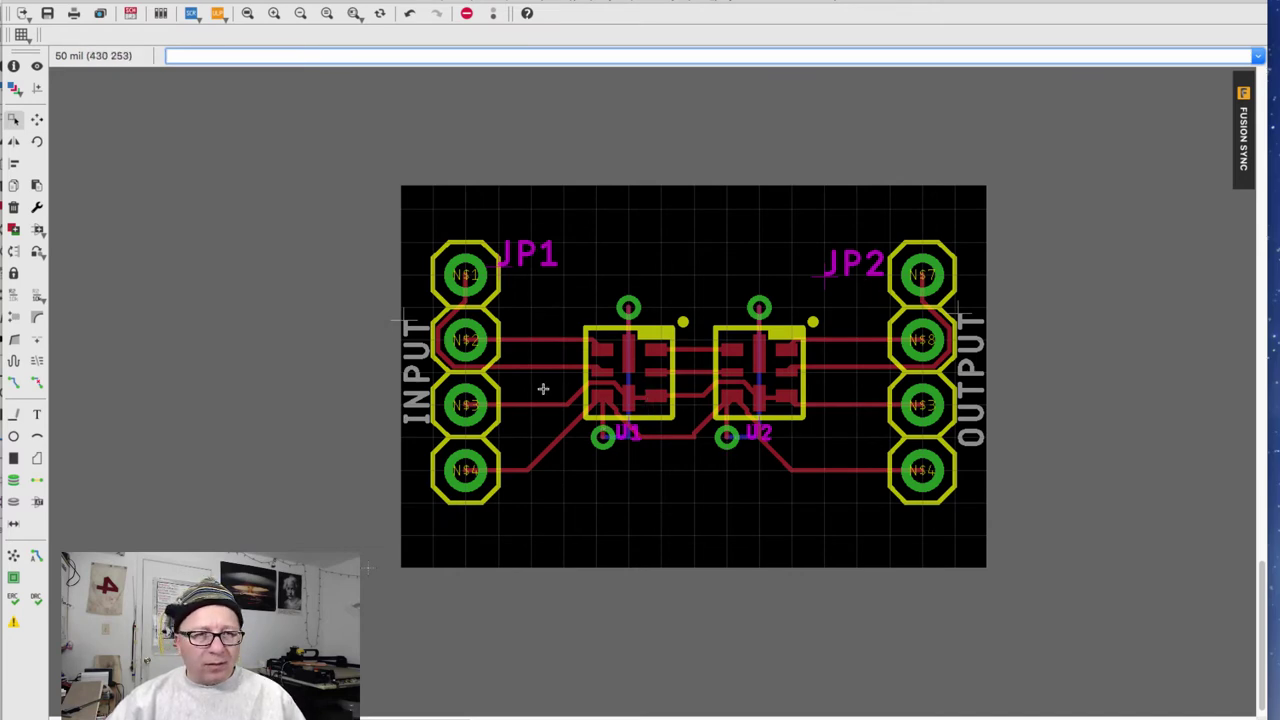
Enlarge the text size of the U1 and U2 name labels
{"action": "left_click", "coordinate": [38, 208]}
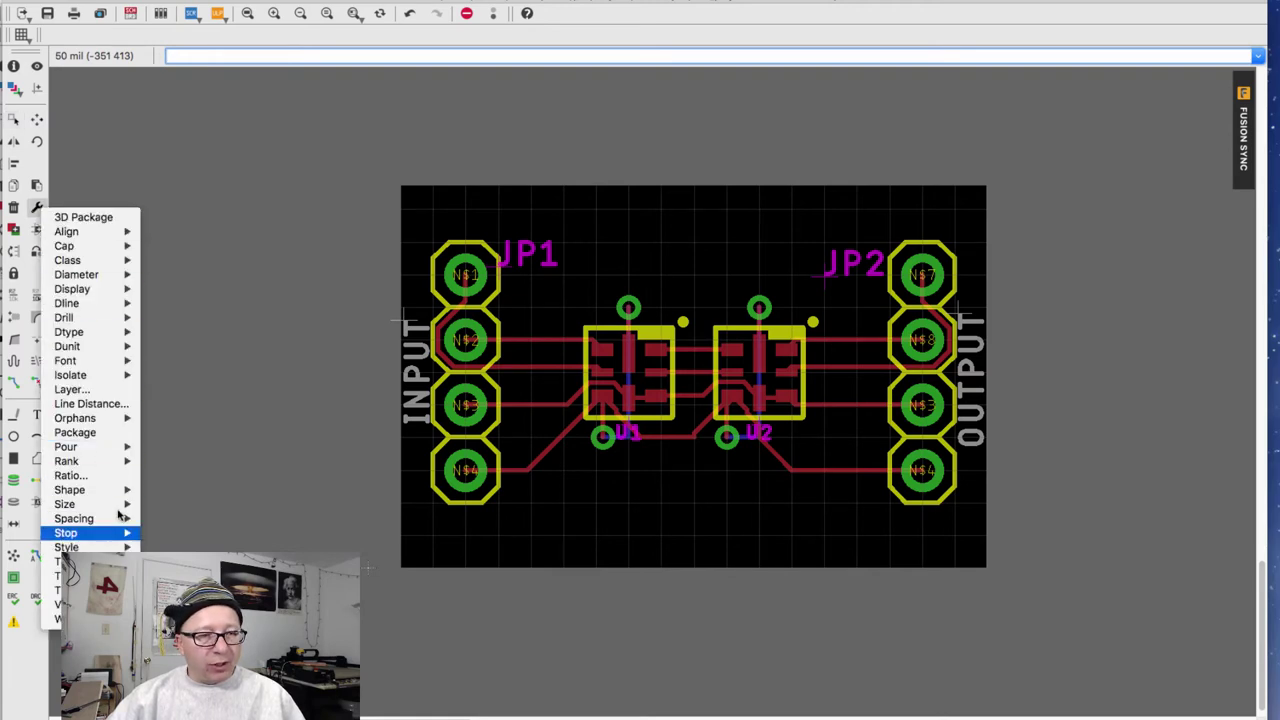
{"action": "mouse_move", "coordinate": [118, 504]}
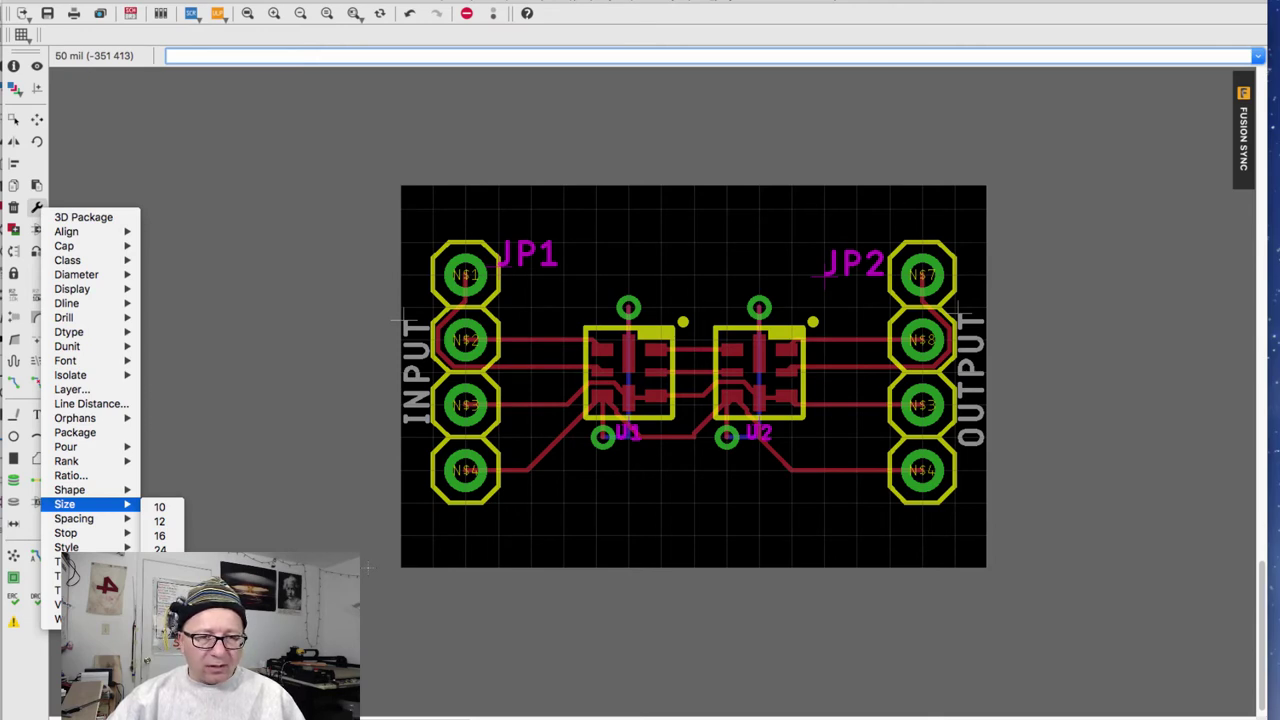
{"action": "left_click", "coordinate": [160, 549]}
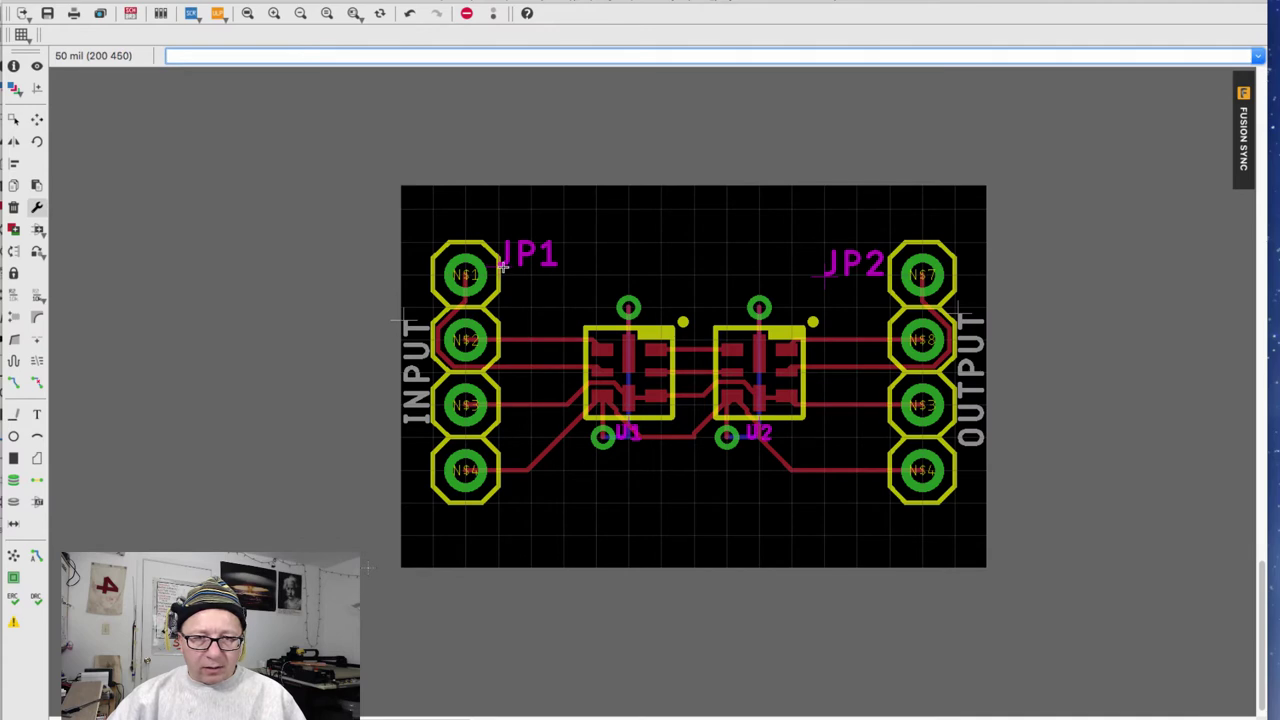
{"action": "left_click", "coordinate": [626, 428]}
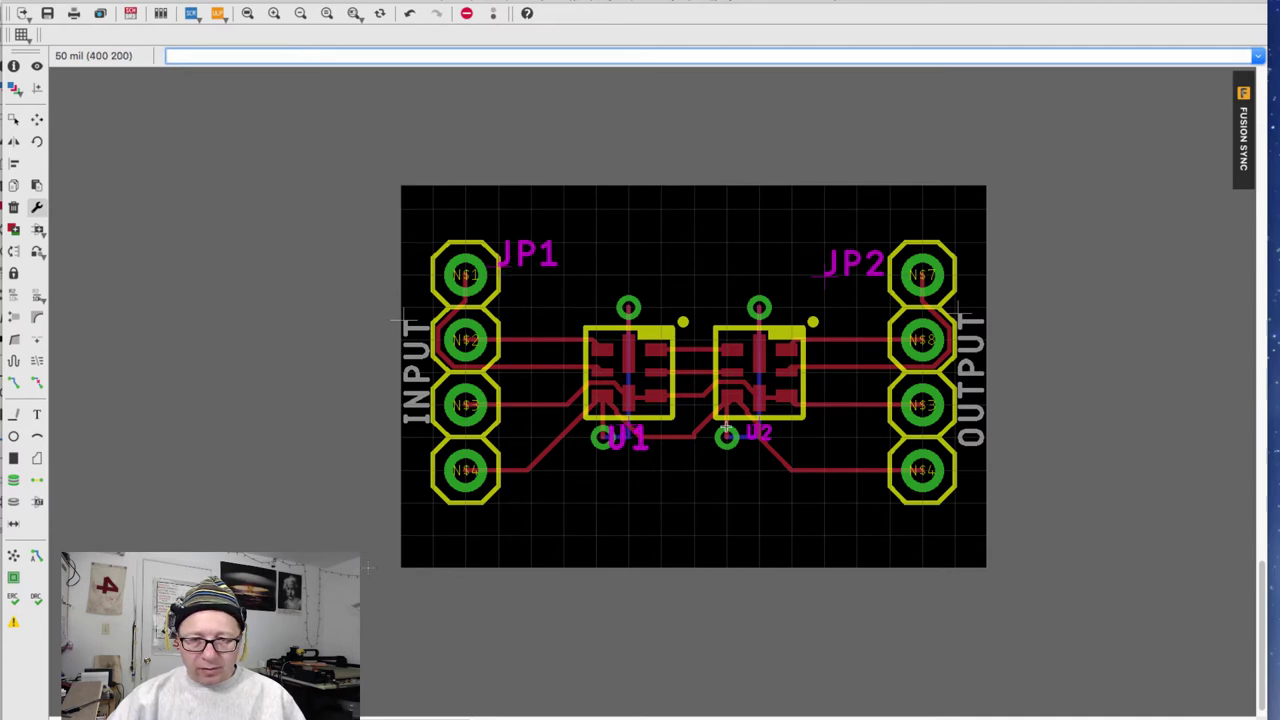
{"action": "left_click", "coordinate": [758, 430]}
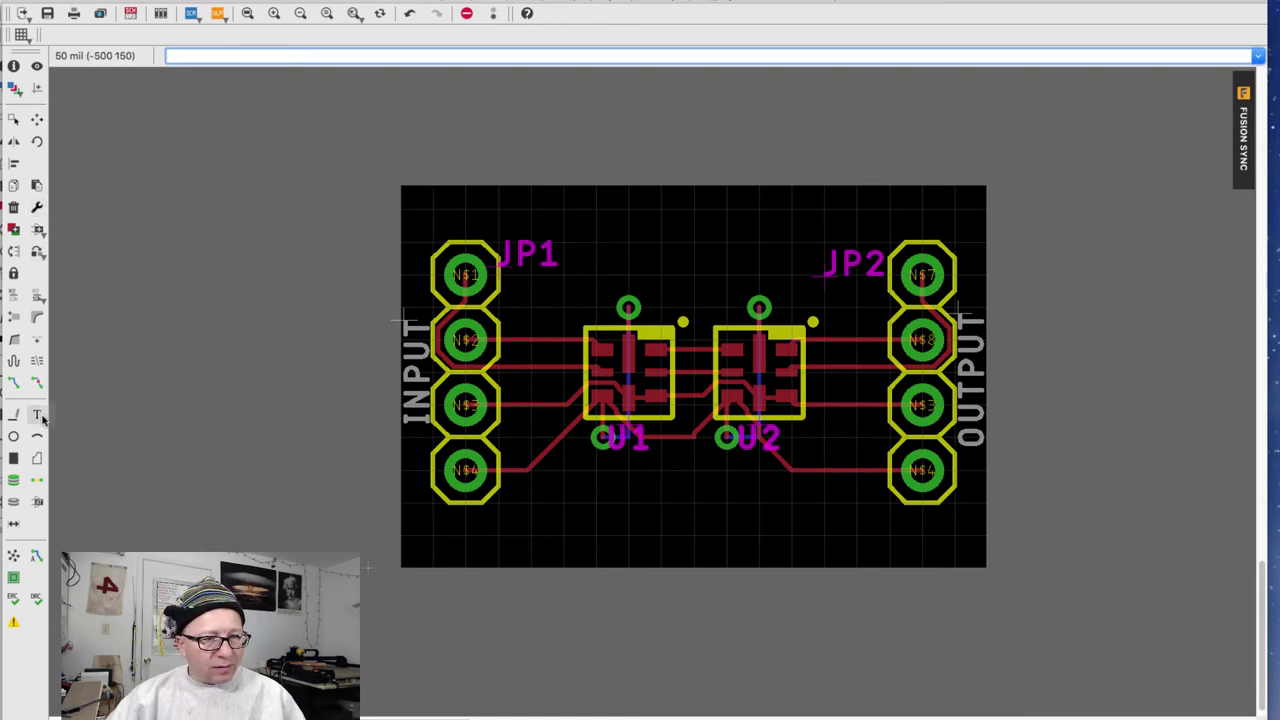
Create a text label reading "My Board" and assign it to layer 25 tNames
{"action": "left_click", "coordinate": [38, 414]}
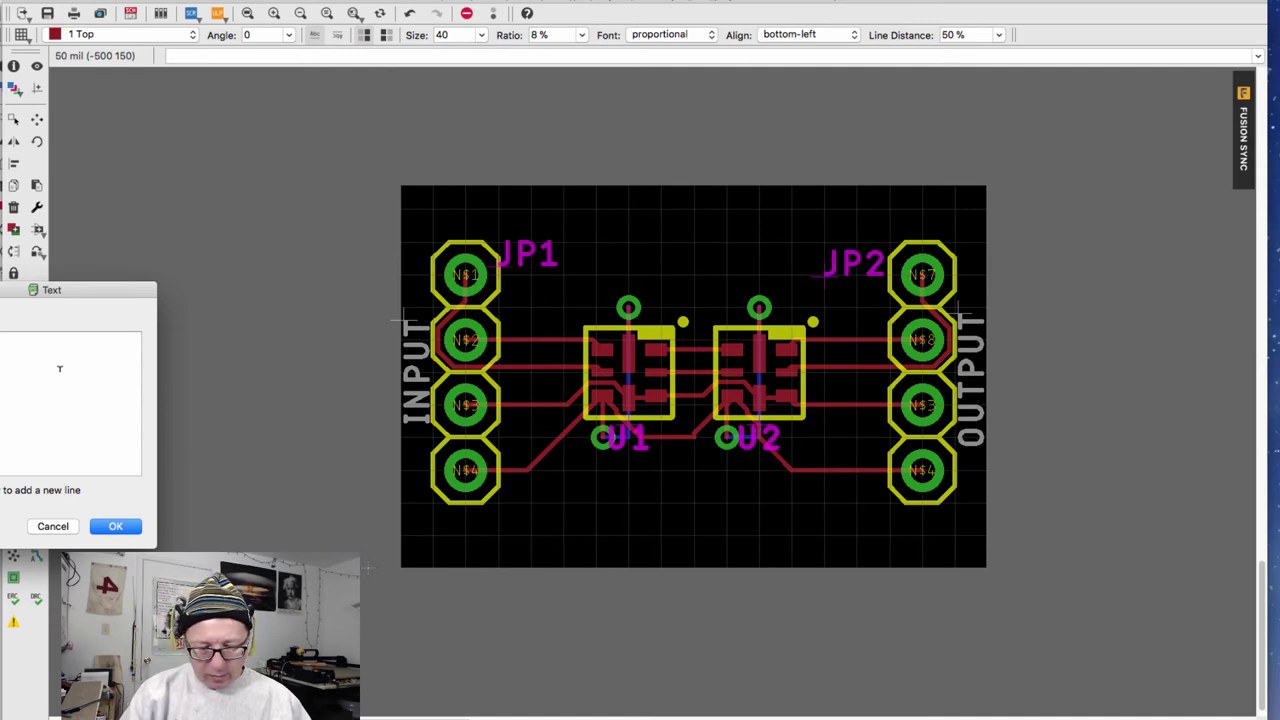
{"action": "type", "text": "My Board"}
{"action": "left_click", "coordinate": [115, 526]}
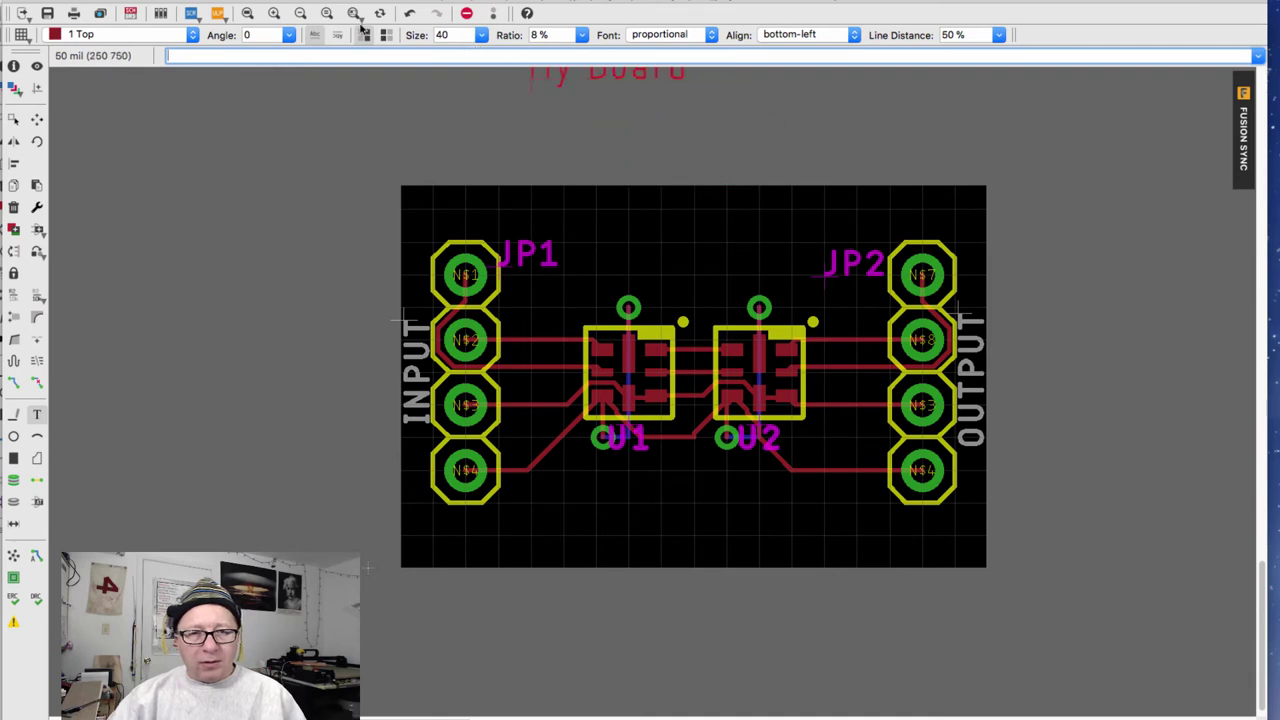
{"action": "left_click", "coordinate": [130, 36]}
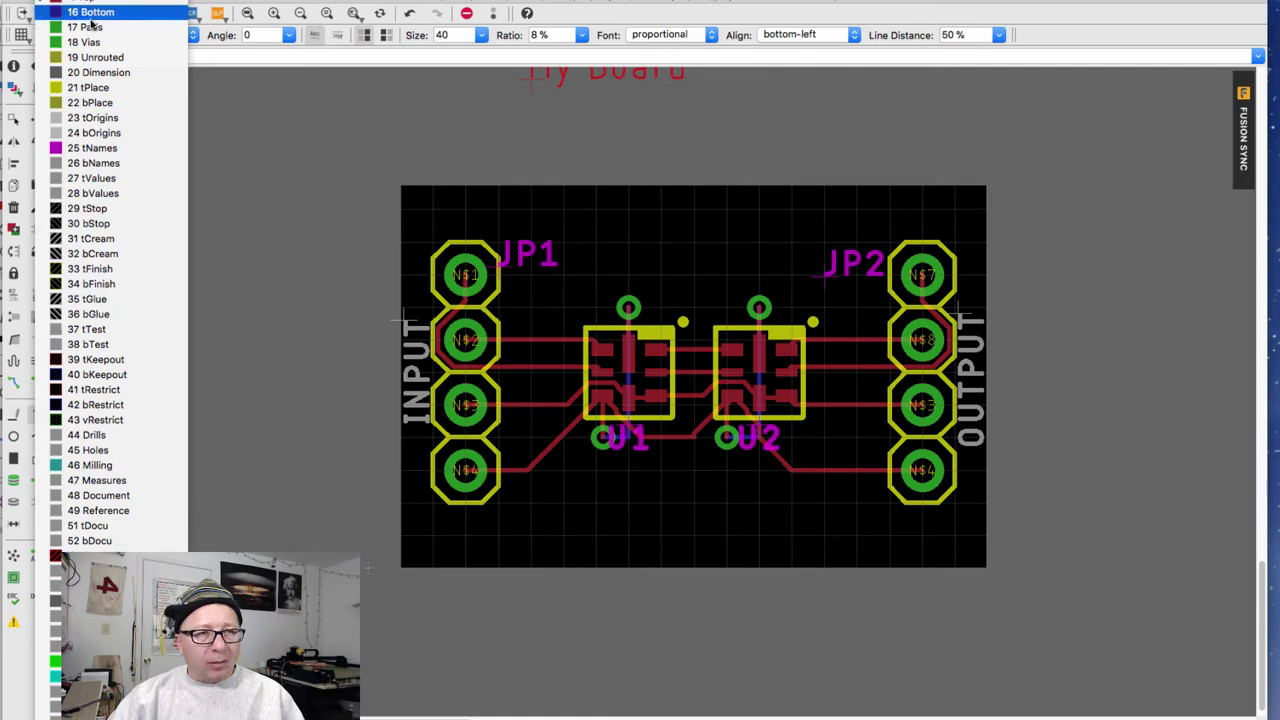
{"action": "left_click", "coordinate": [97, 150]}
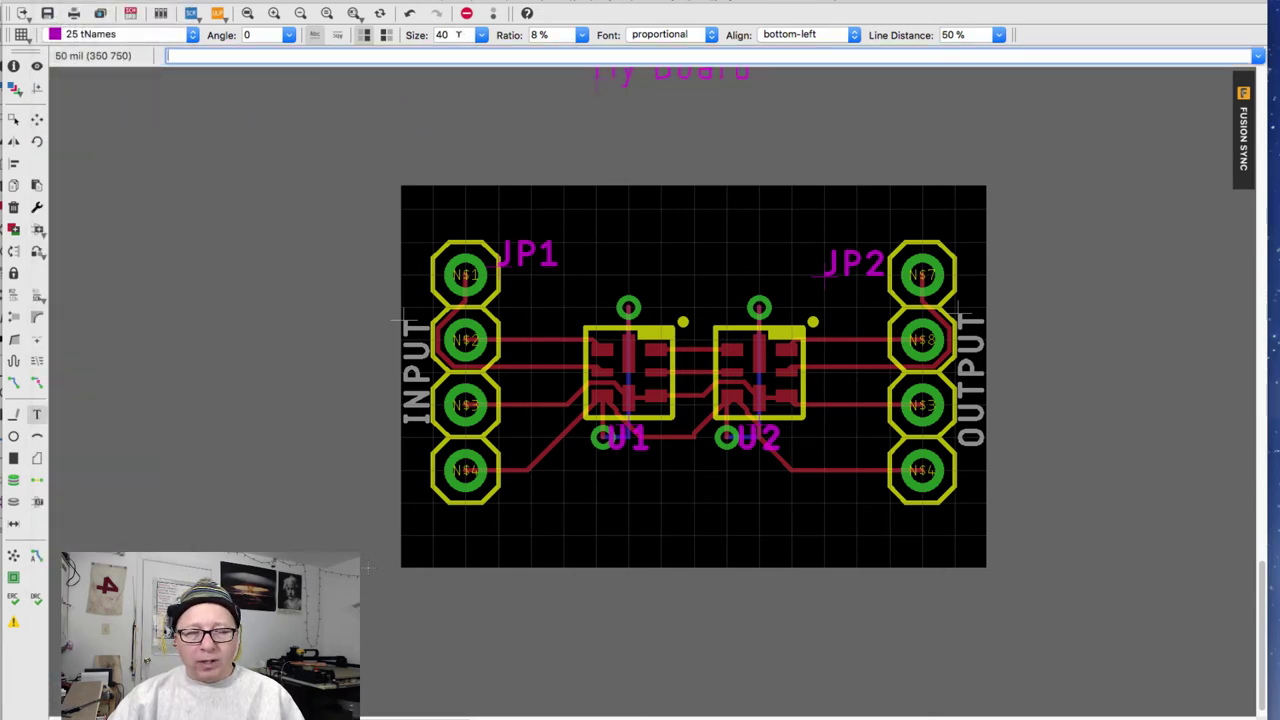
Set the label's text ratio to 13 % and place it between JP1 and JP2 near the board's upper edge at (350 500)
{"action": "left_click", "coordinate": [582, 35]}
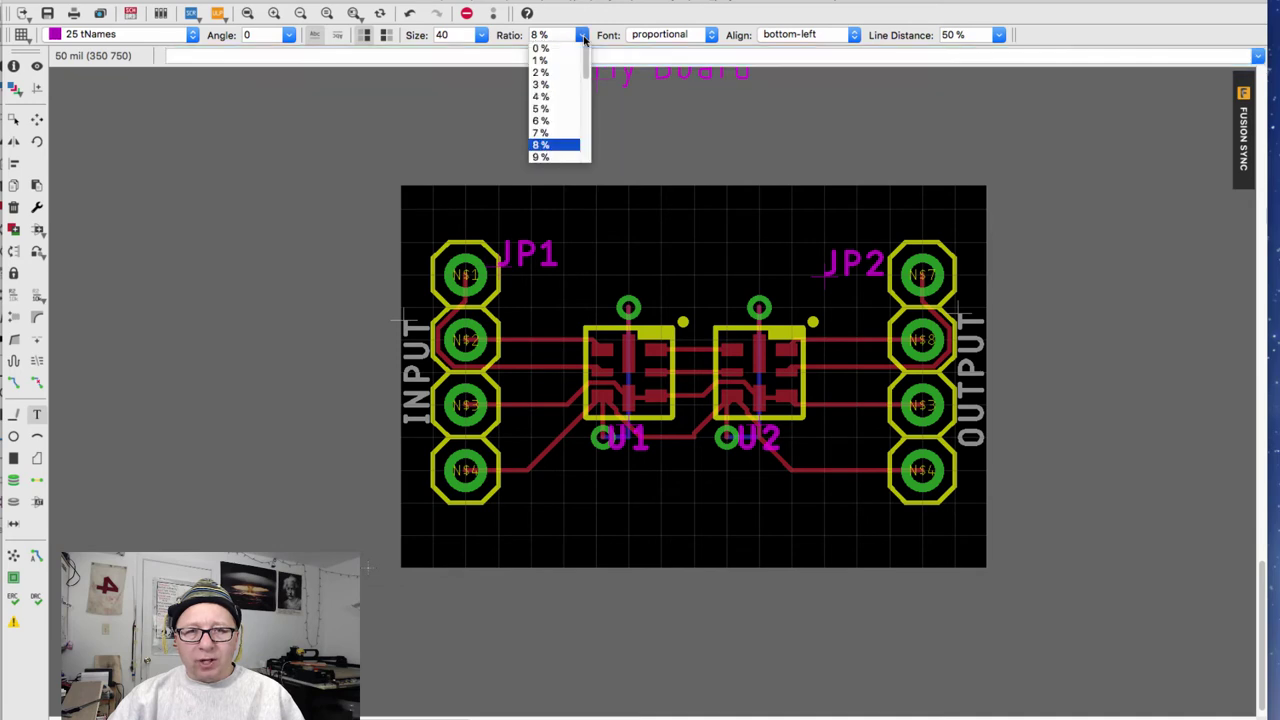
{"action": "left_click", "coordinate": [558, 121]}
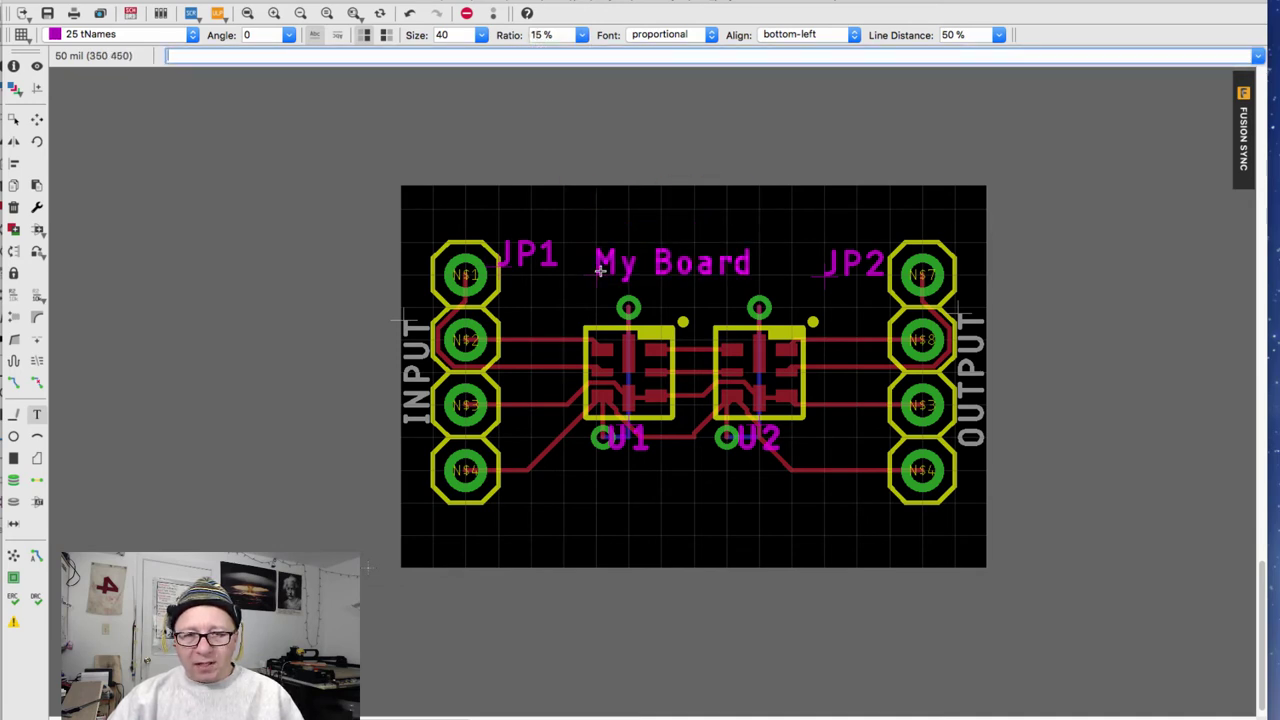
{"action": "left_click", "coordinate": [578, 35]}
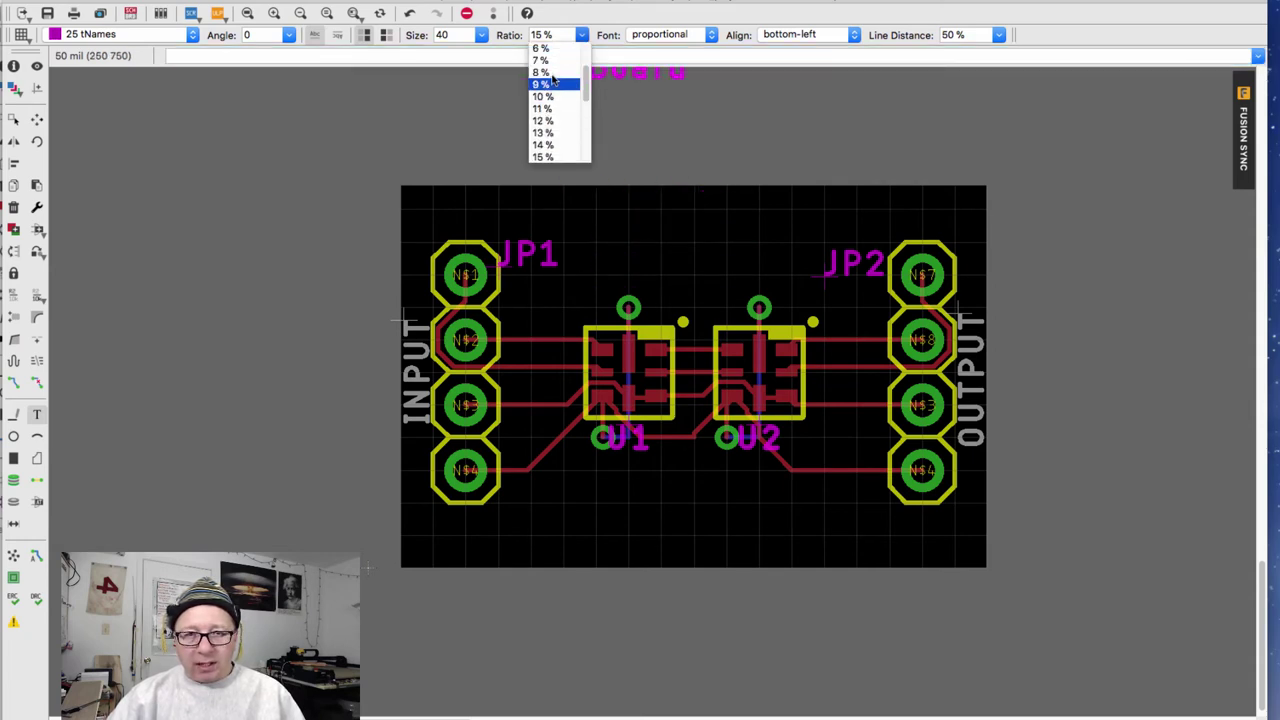
{"action": "left_click", "coordinate": [545, 132]}
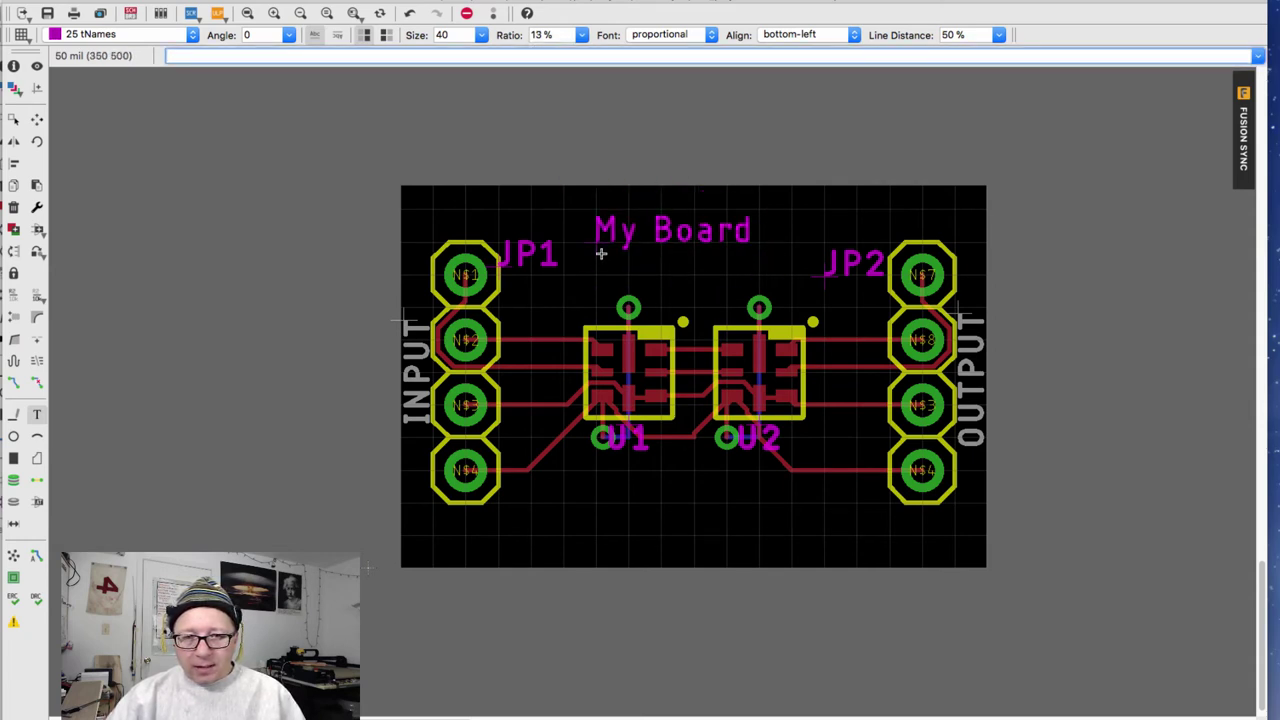
{"action": "left_click", "coordinate": [587, 260]}
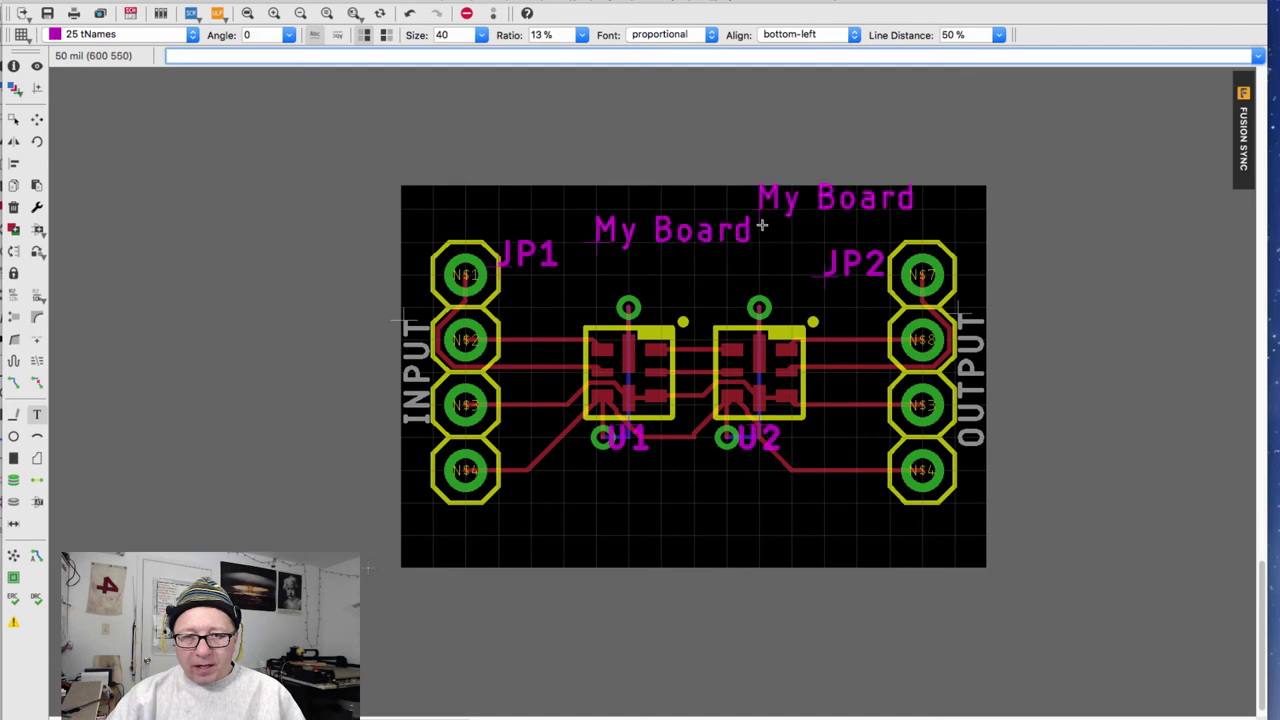
{"action": "left_click", "coordinate": [680, 35]}
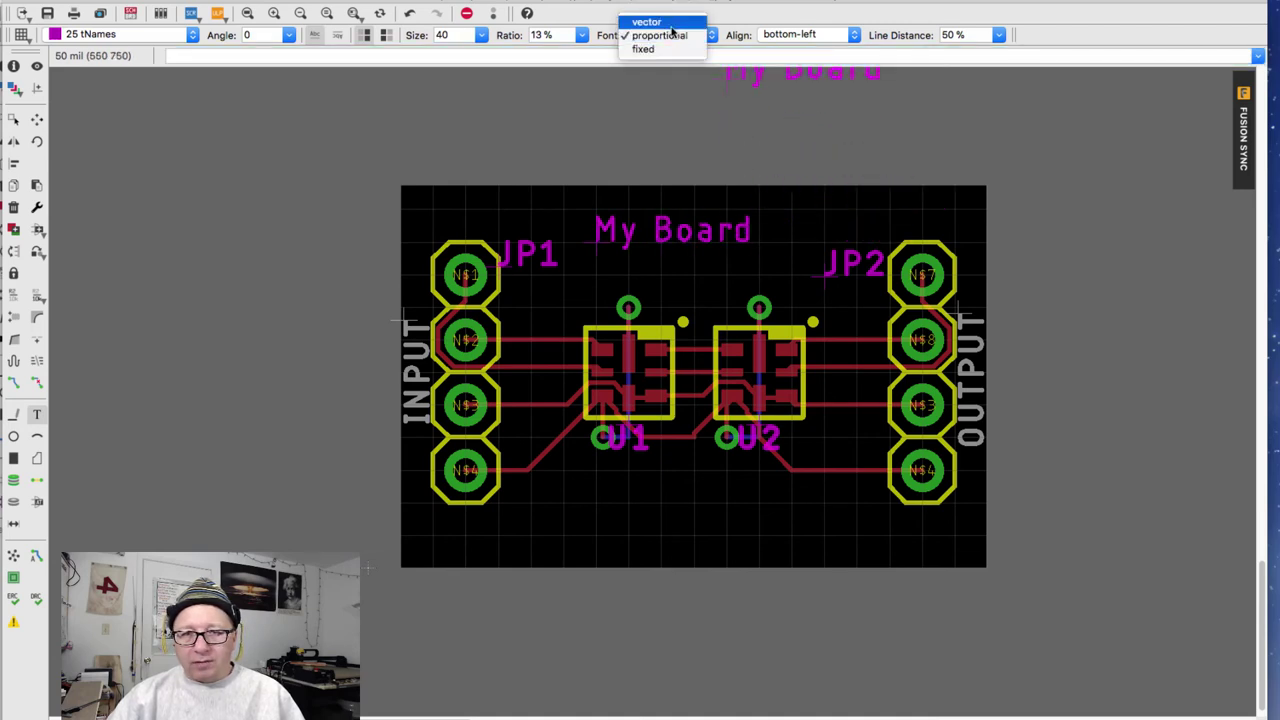
{"action": "left_click", "coordinate": [670, 24]}
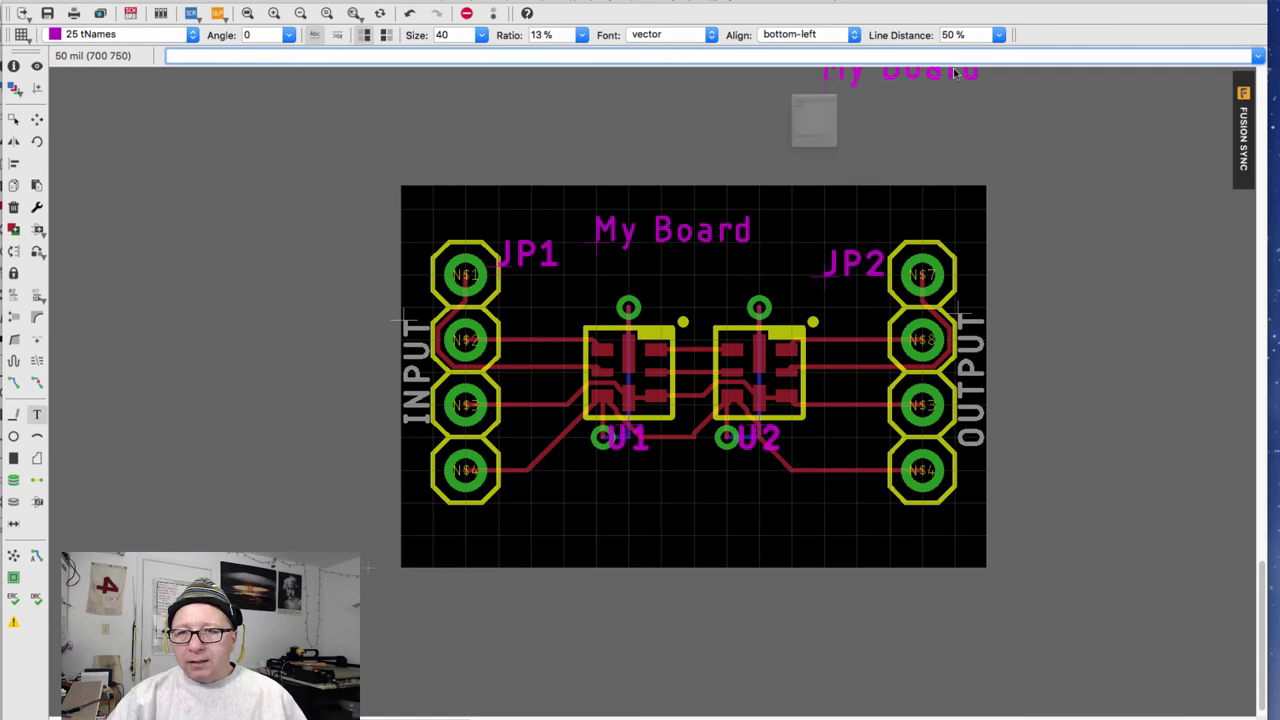
{"action": "key", "text": "Escape"}
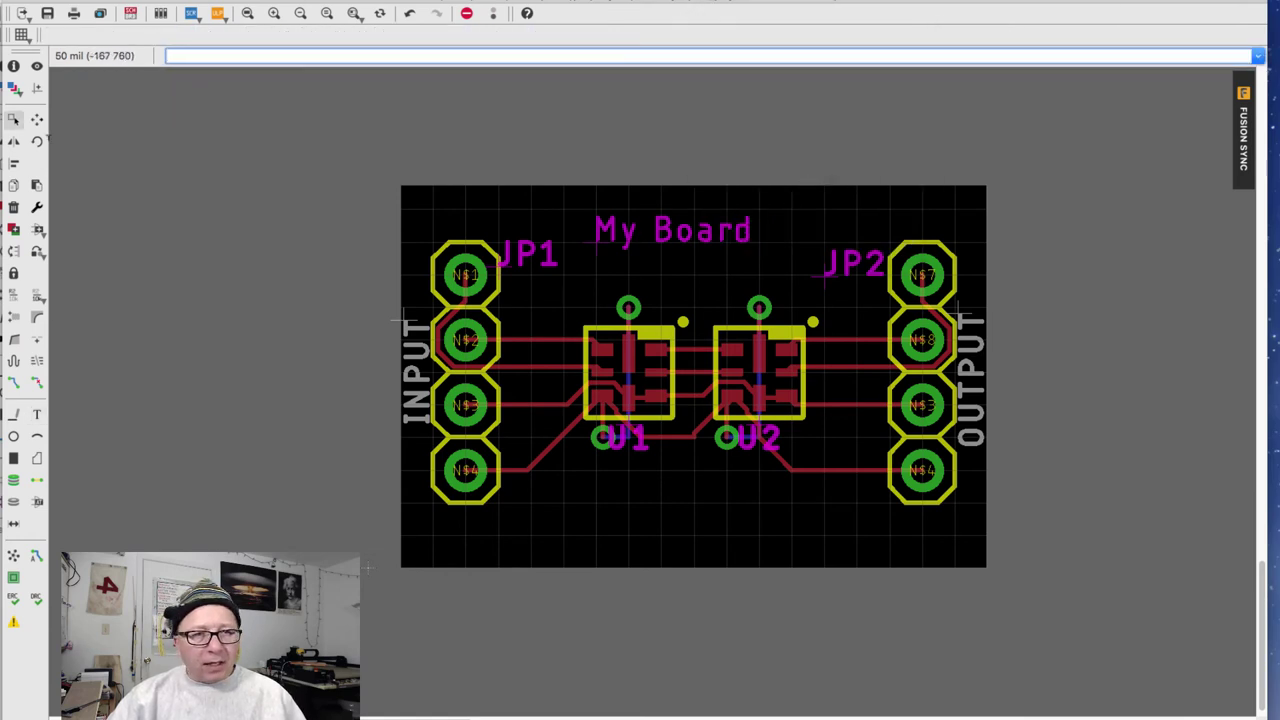
Change the text ratio of the placed "My Board" label to 15
{"action": "left_click", "coordinate": [37, 207]}
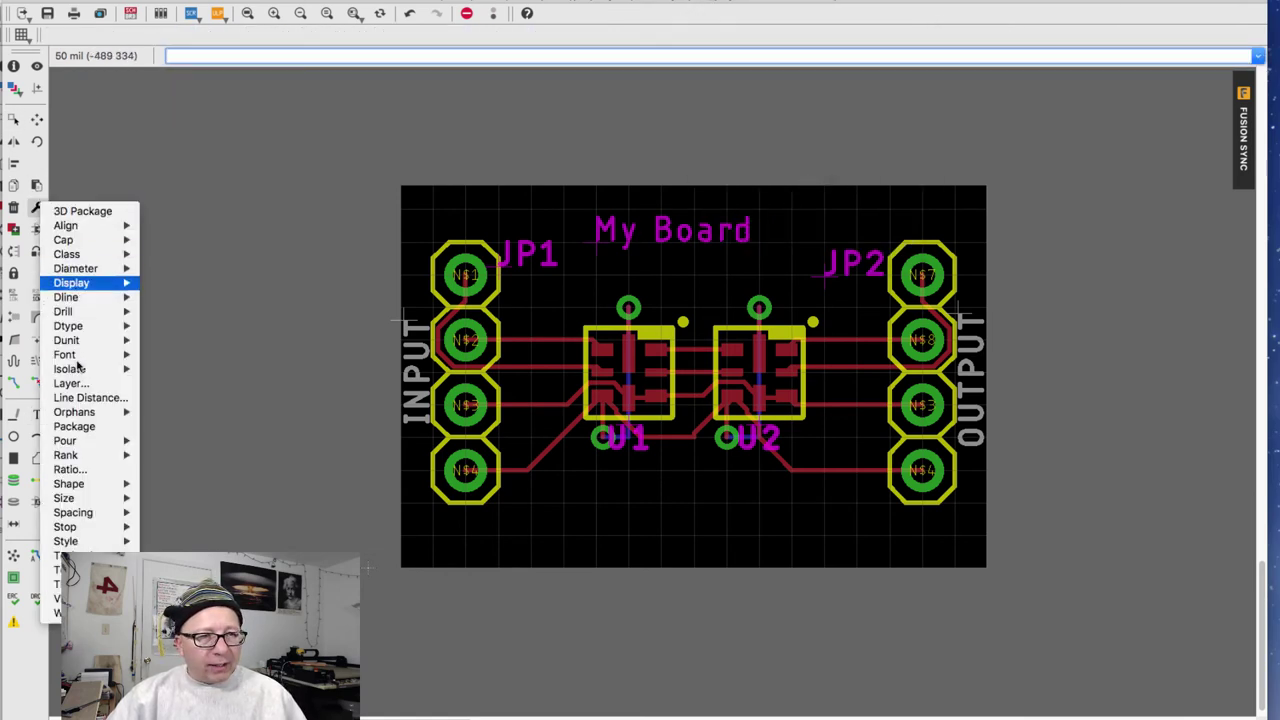
{"action": "left_click", "coordinate": [70, 469]}
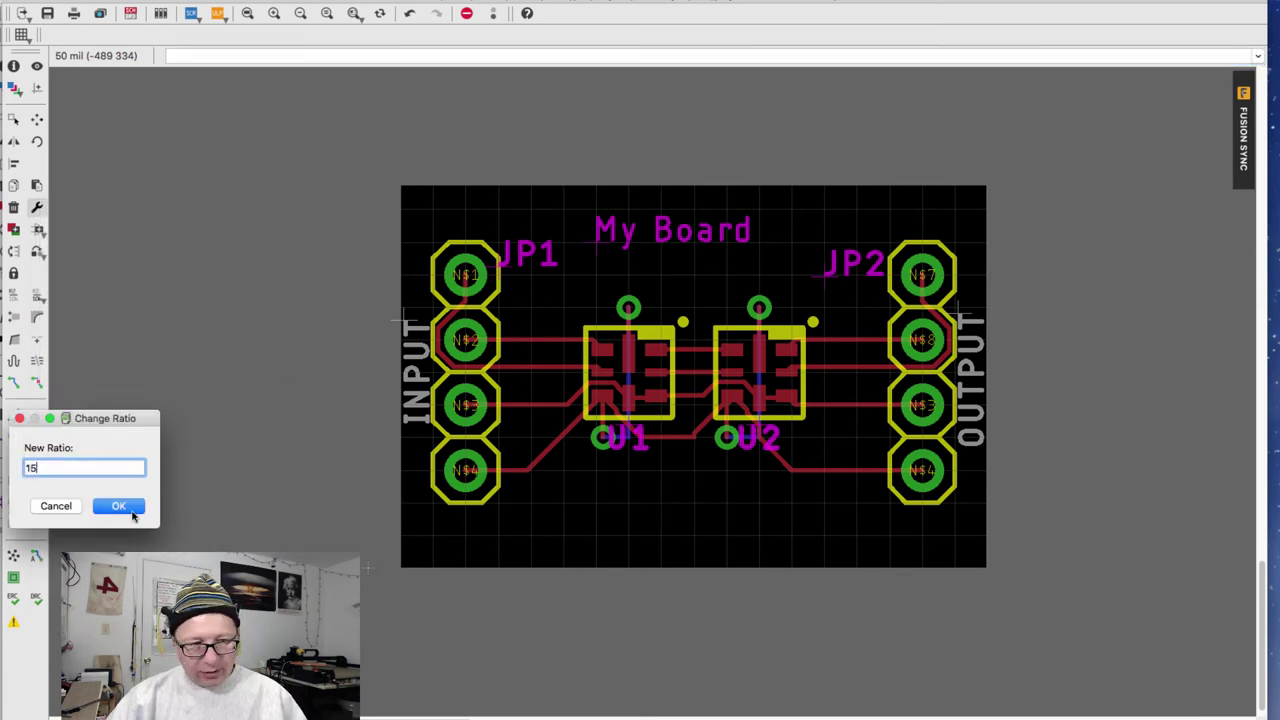
{"action": "left_click", "coordinate": [119, 506]}
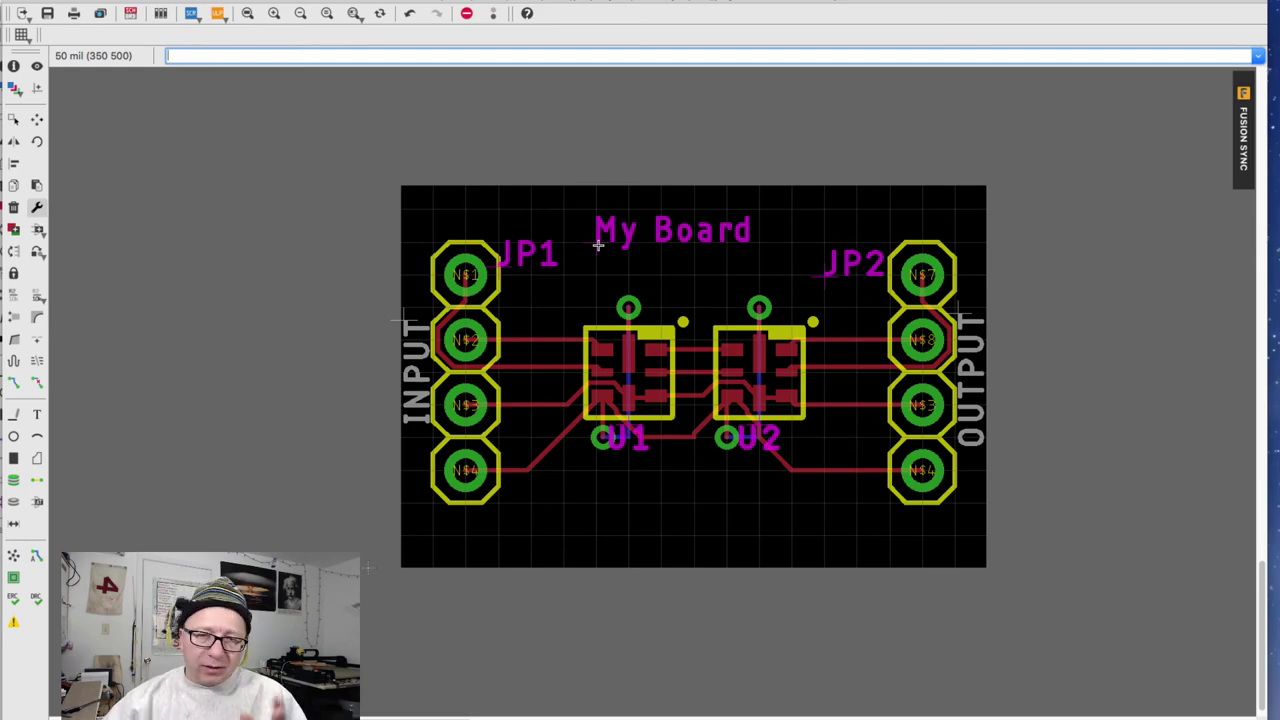
Move the "My Board" text right to (400 500) to centre it better between the JP1 and JP2 labels
{"action": "left_click", "coordinate": [36, 119]}
{"action": "scroll", "coordinate": [686, 257], "scroll_direction": "up", "scroll_amount": 2}
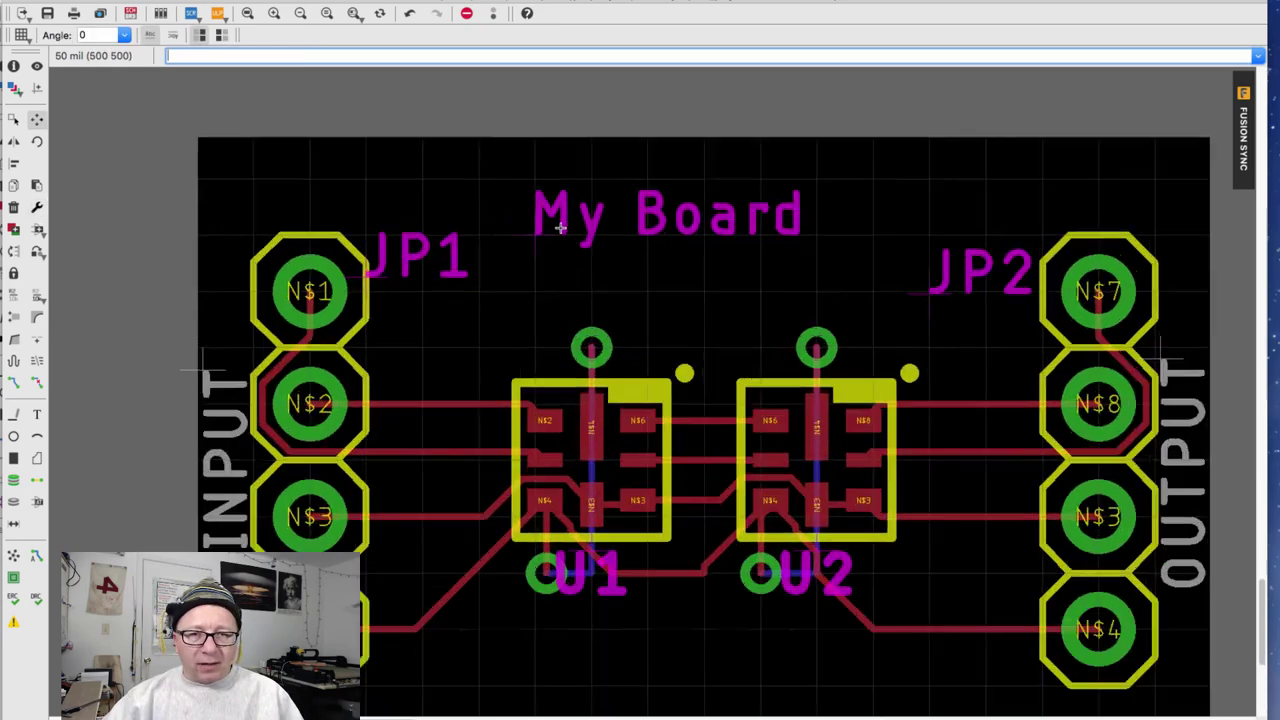
{"action": "left_click", "coordinate": [543, 240]}
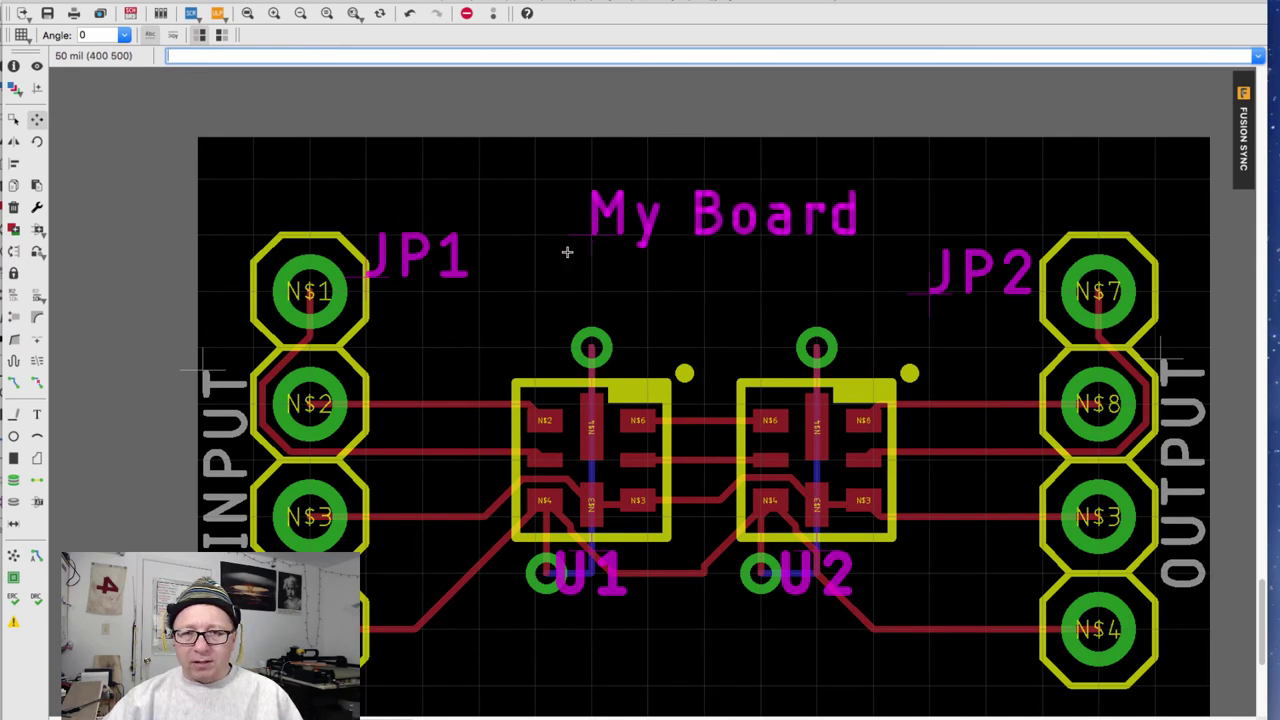
{"action": "left_click", "coordinate": [567, 252]}
Move the U1 and U2 name labels above their LED packages, each just left of the upper via
{"action": "left_click", "coordinate": [596, 546]}
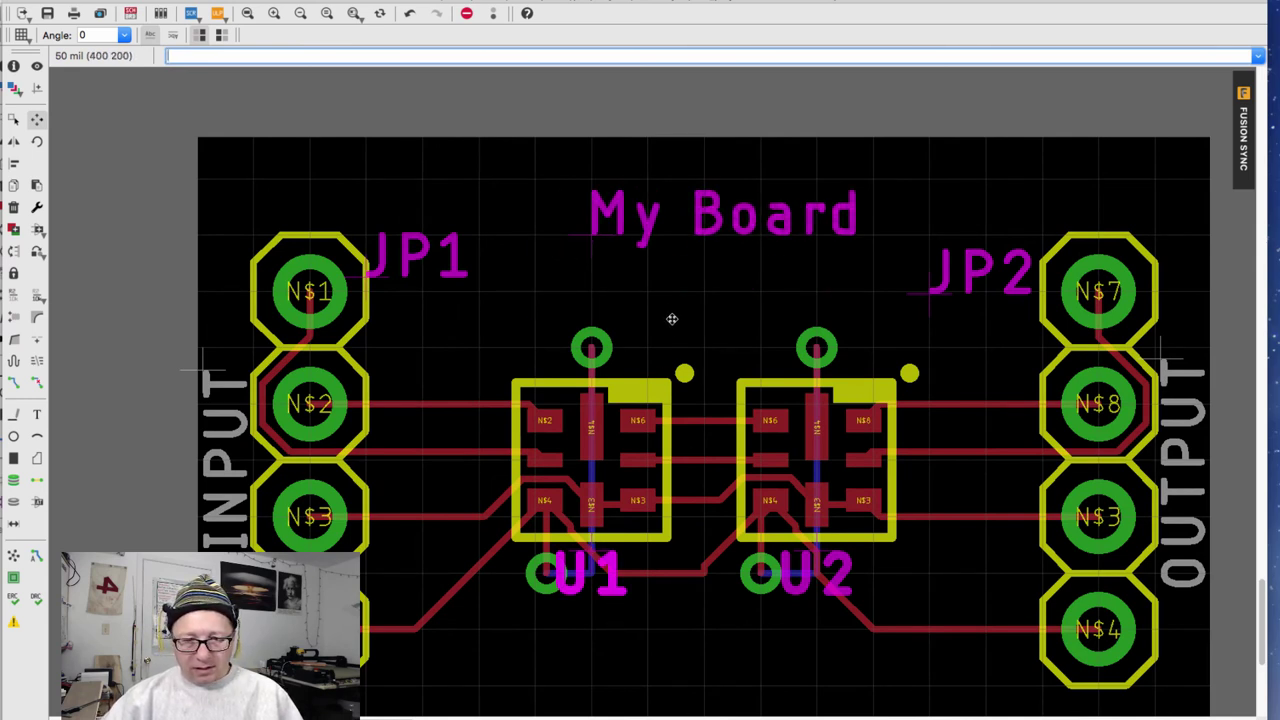
{"action": "right_click", "coordinate": [581, 564]}
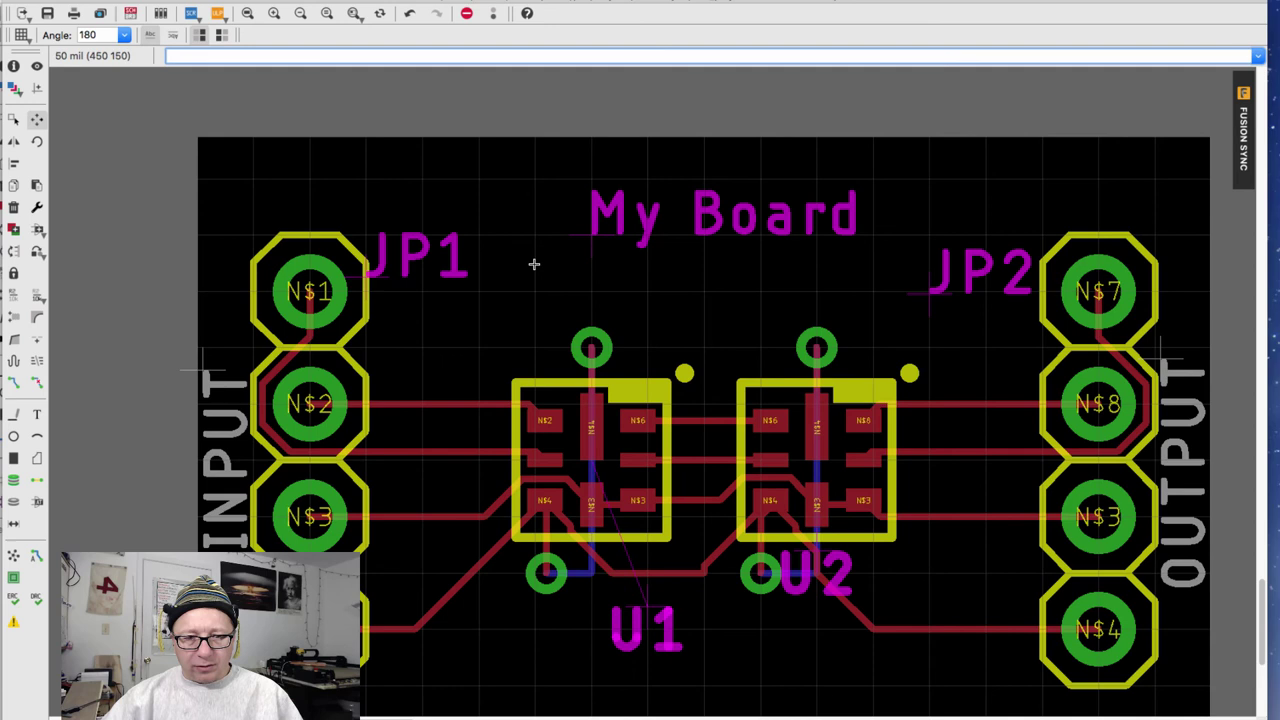
{"action": "left_click", "coordinate": [545, 348]}
{"action": "left_click", "coordinate": [802, 547]}
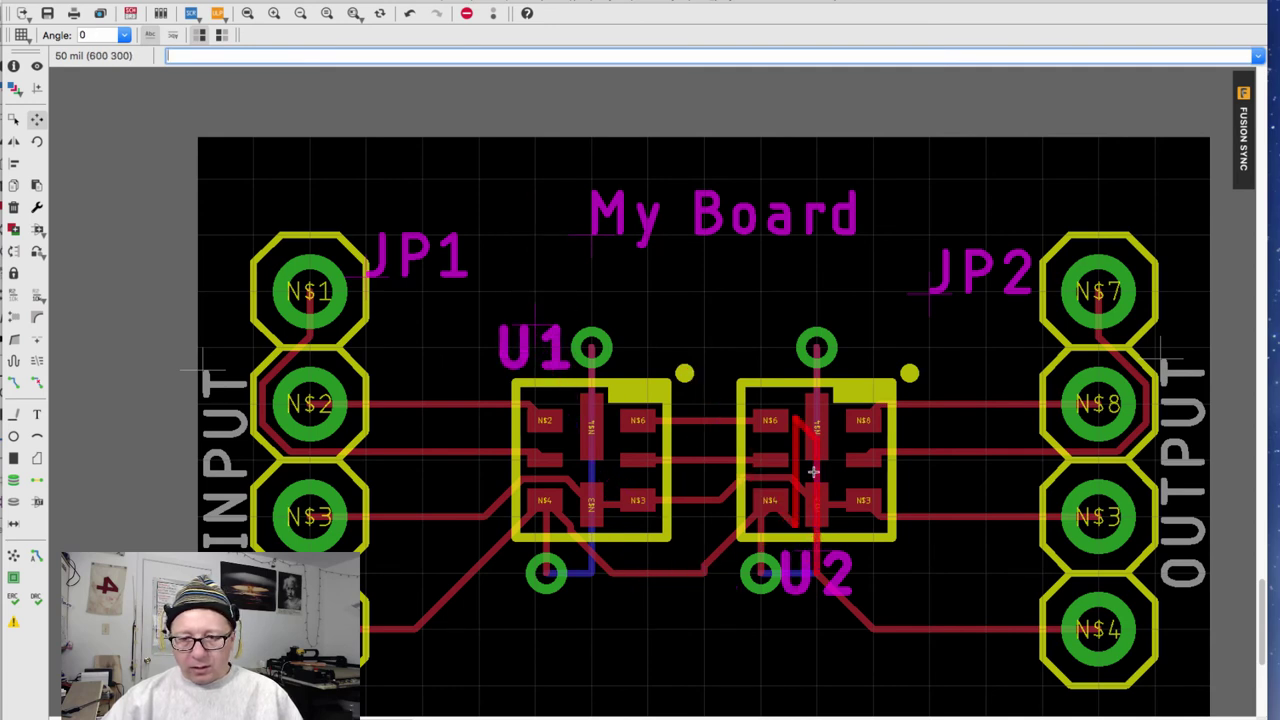
{"action": "left_click", "coordinate": [858, 565]}
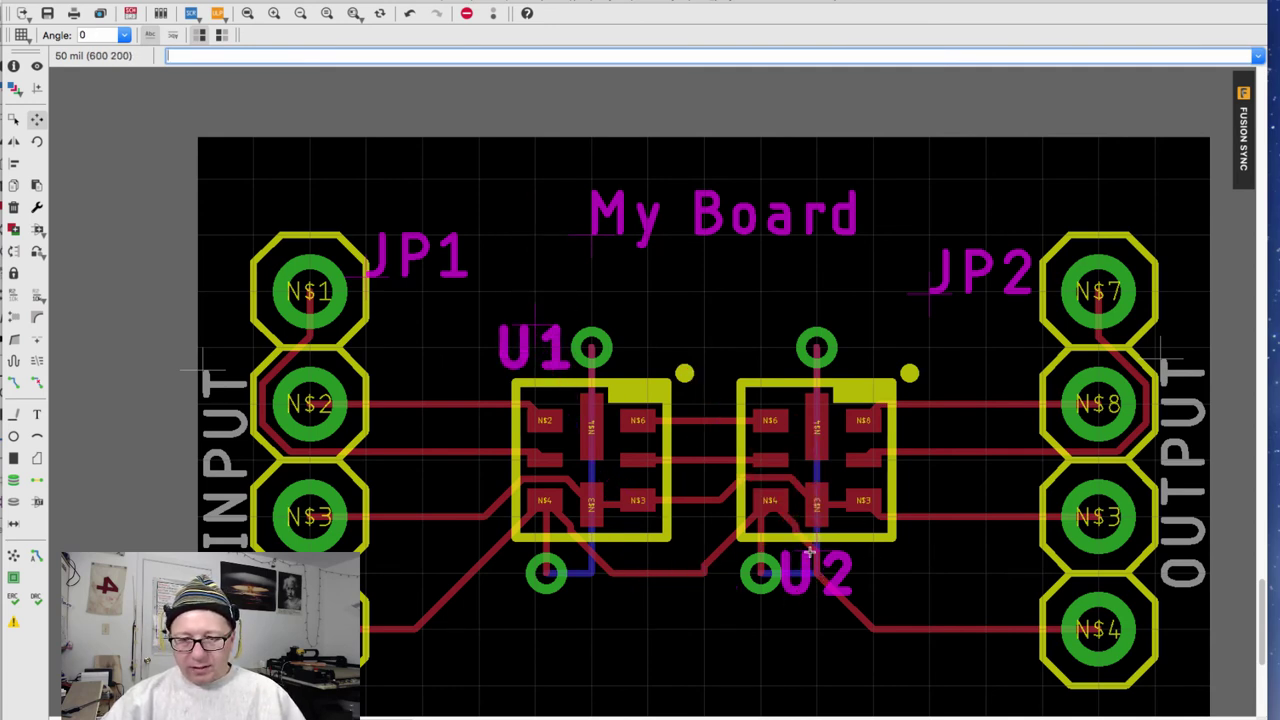
{"action": "left_click", "coordinate": [810, 550]}
{"action": "left_click", "coordinate": [785, 348]}
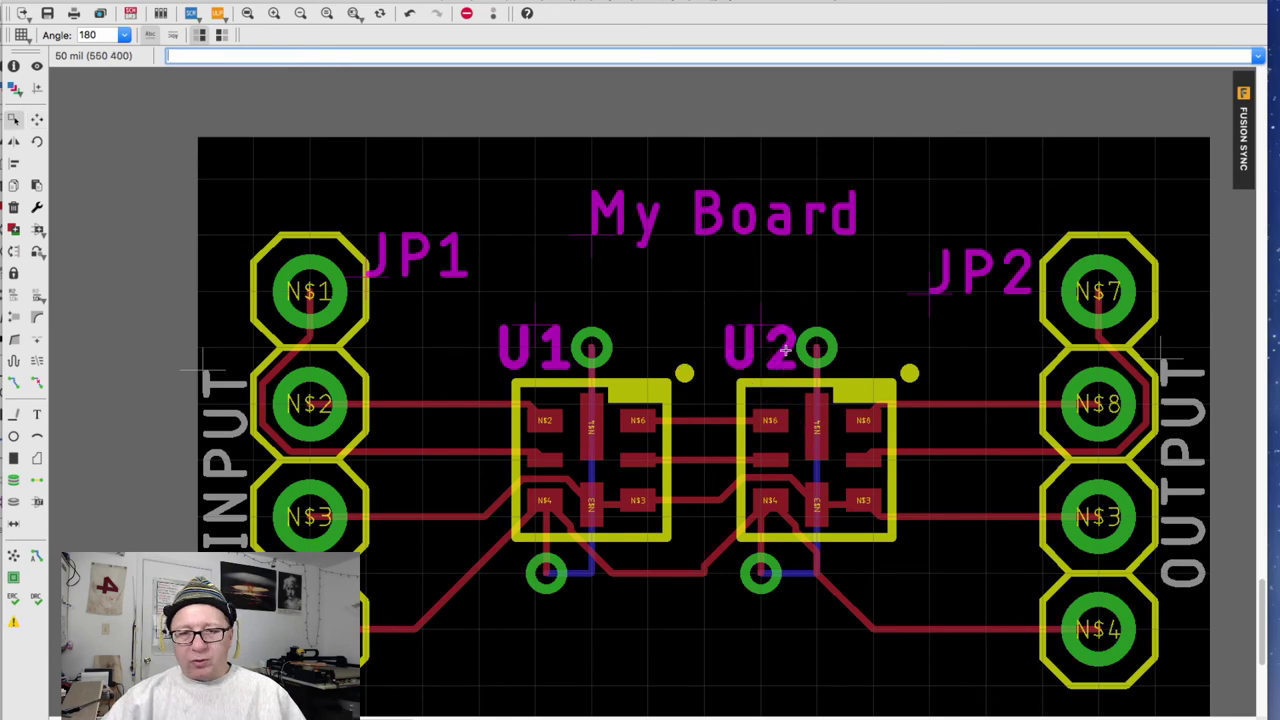
{"action": "key", "text": "Escape"}
{"action": "scroll", "coordinate": [785, 348], "scroll_direction": "down", "scroll_amount": 5}
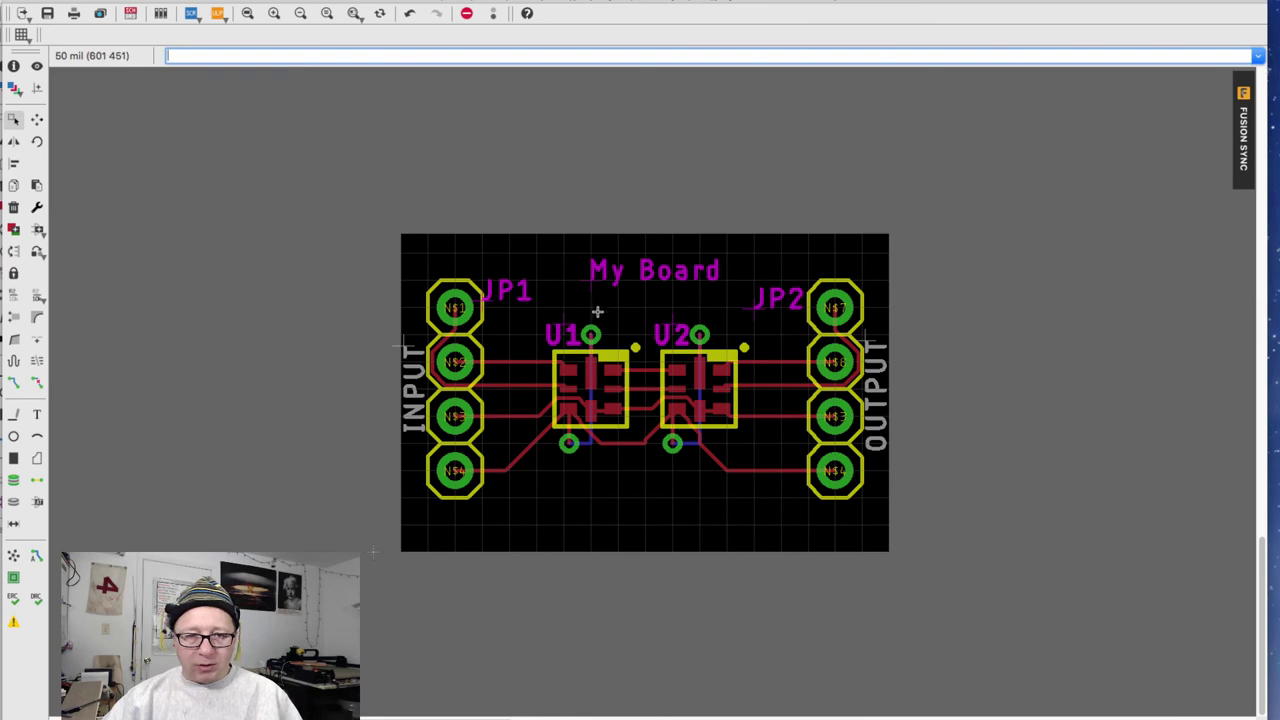
{"action": "scroll", "coordinate": [589, 352], "scroll_direction": "up", "scroll_amount": 1}
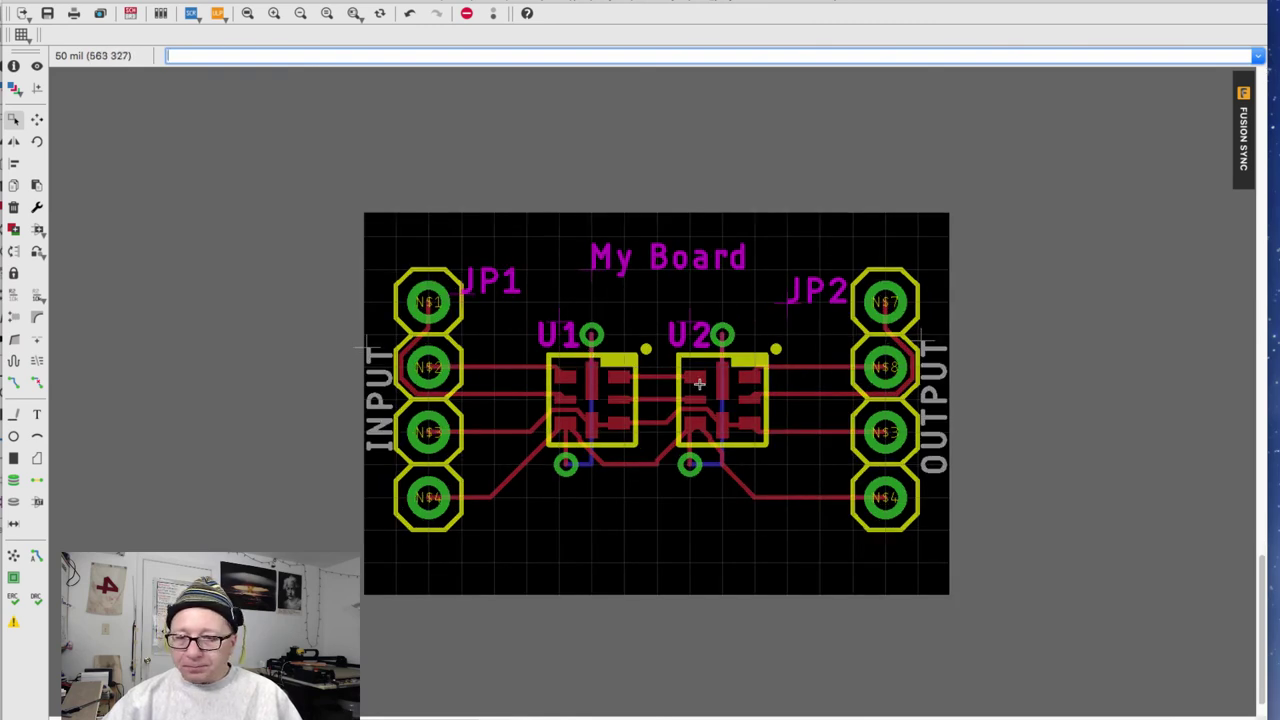